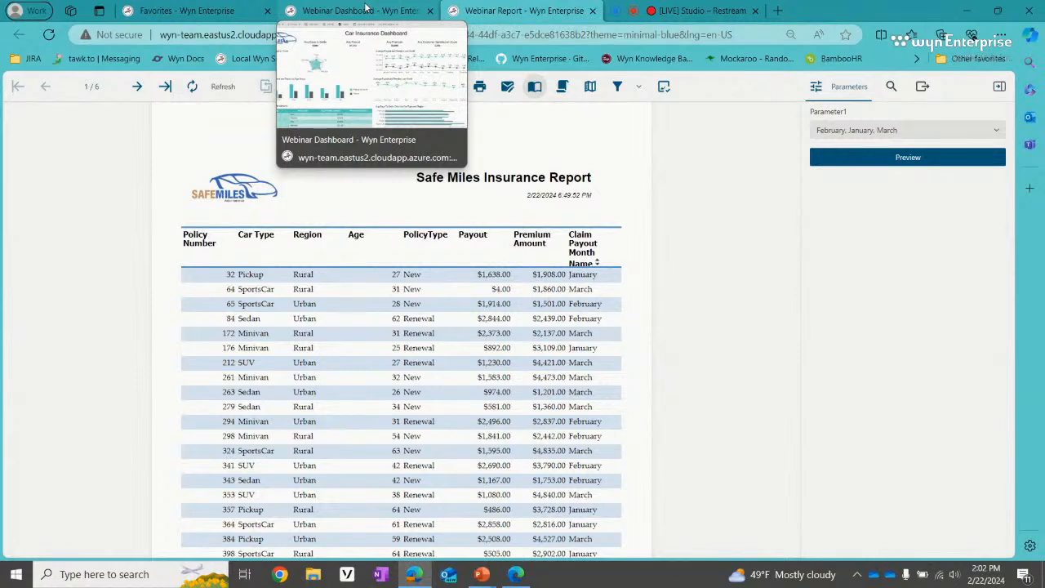
# Step: Look through the document portal's categories and creation options, and return to the favorites list
pyautogui.click(222, 9)
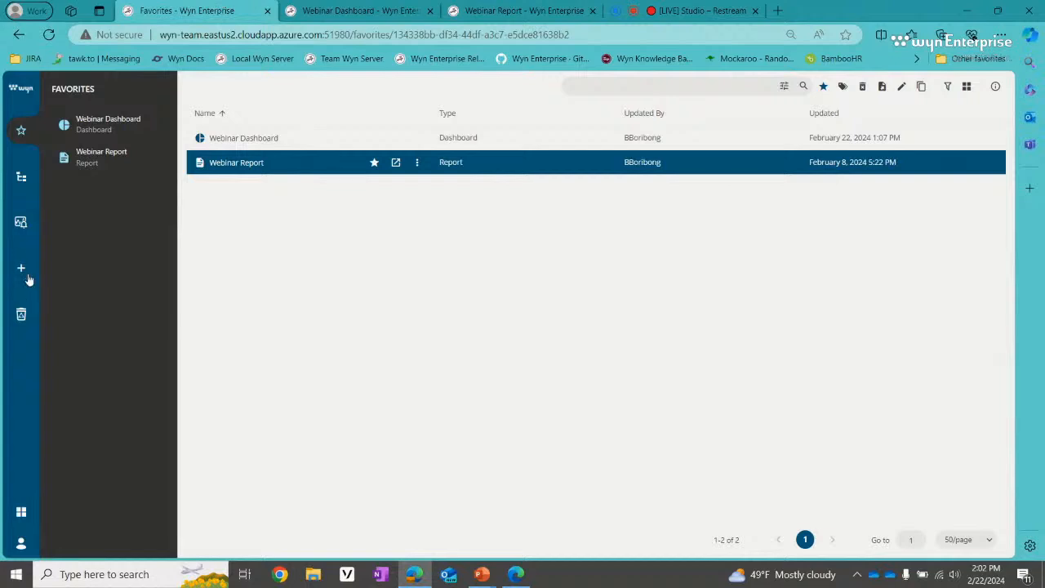
pyautogui.click(23, 511)
pyautogui.click(19, 181)
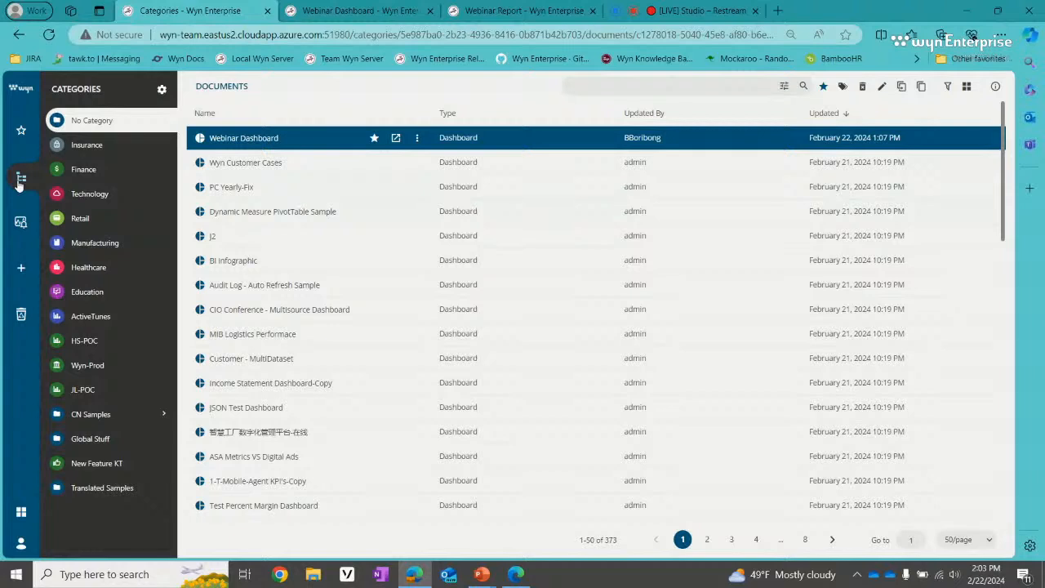
pyautogui.click(21, 273)
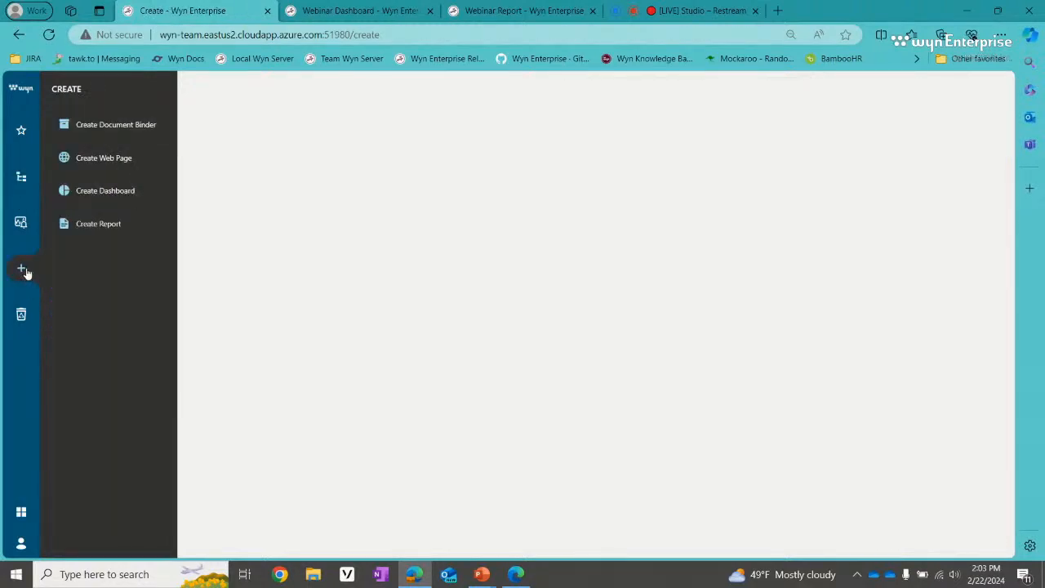
pyautogui.click(23, 135)
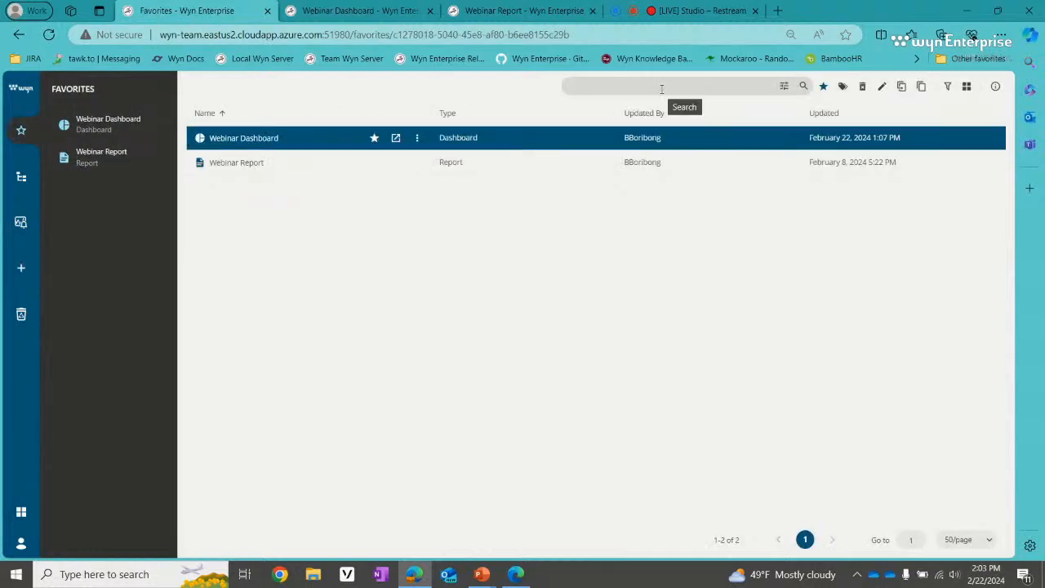
# Step: View the advanced filter settings of the document search and close them without filtering
pyautogui.click(661, 86)
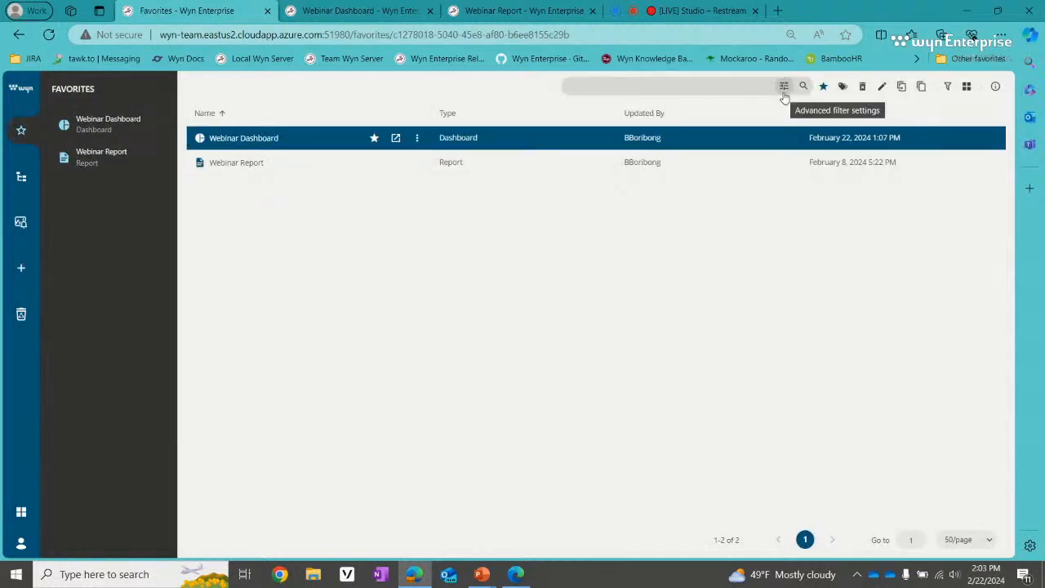
pyautogui.click(784, 87)
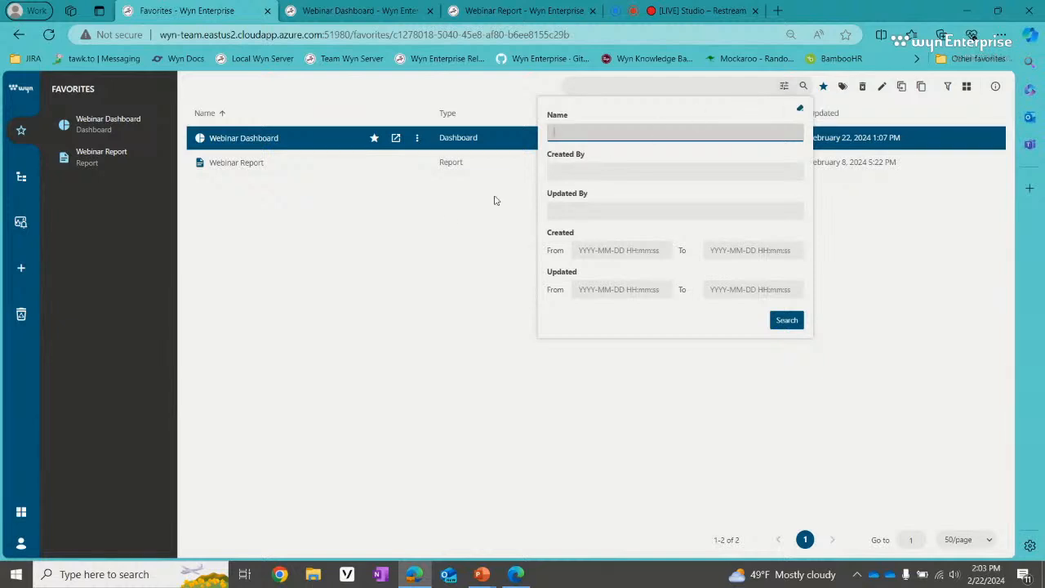
pyautogui.click(359, 214)
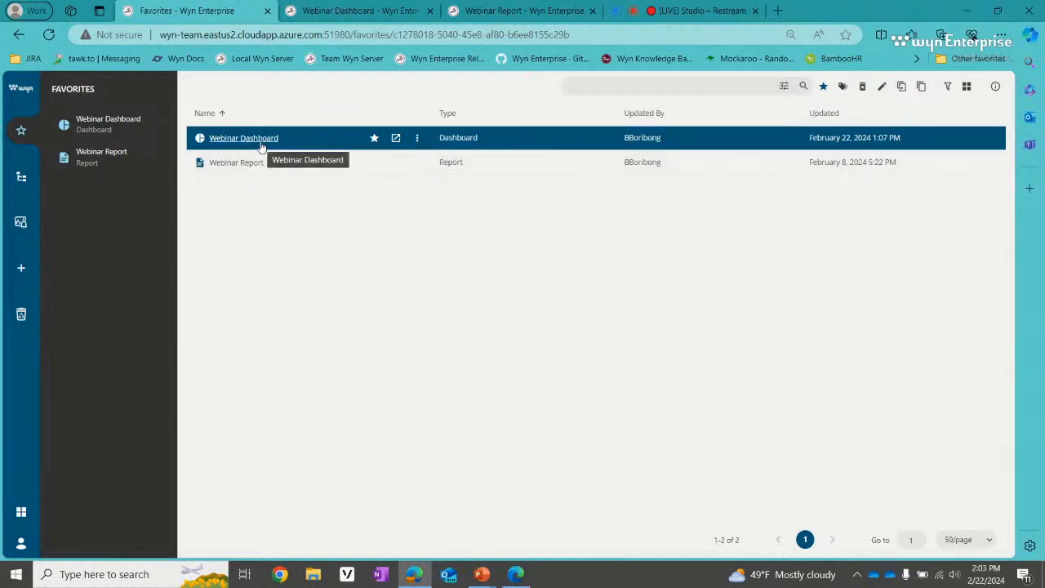
# Step: View the actions available for the Webinar Dashboard, and check the recycle bin before returning to the favorites
pyautogui.click(417, 140)
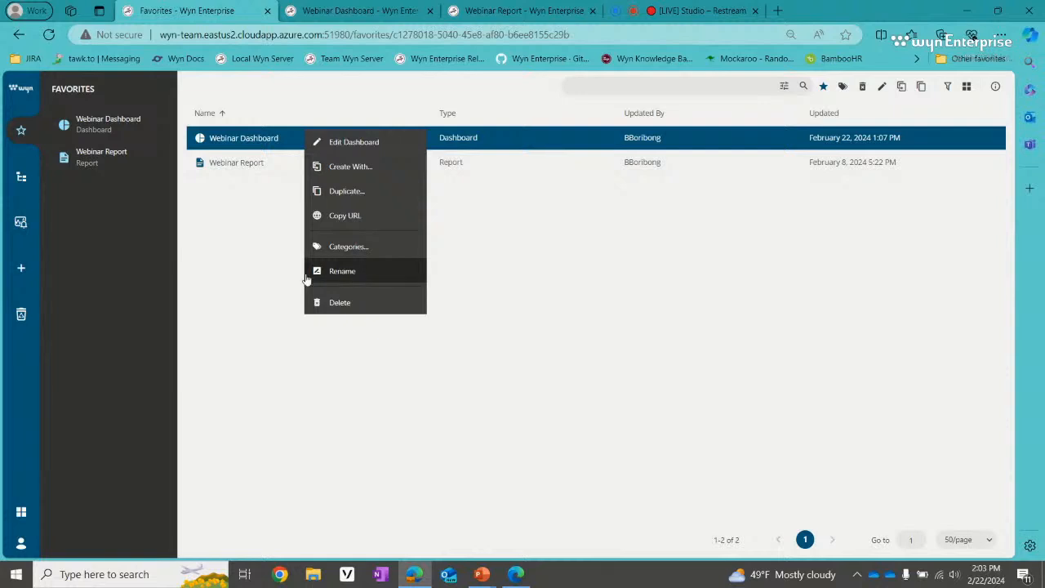
pyautogui.click(282, 268)
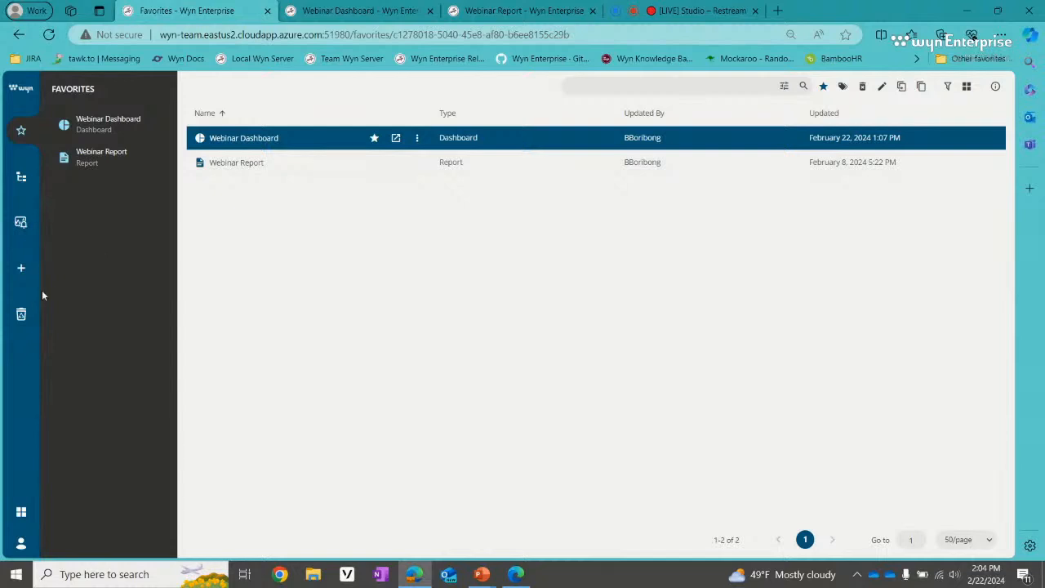
pyautogui.click(23, 319)
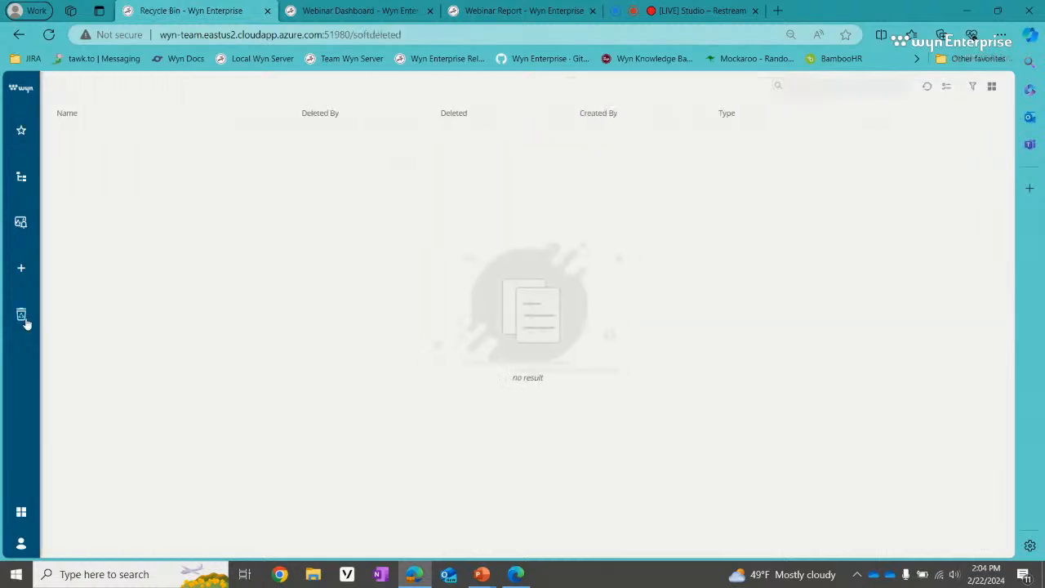
pyautogui.click(22, 133)
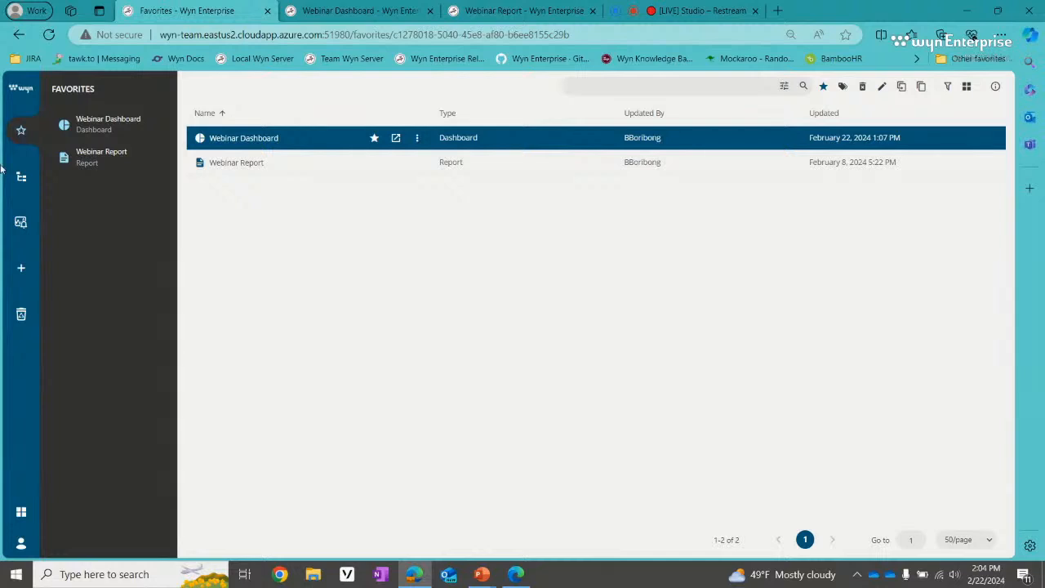
# Step: Switch to the Resource Portal and review its resource types and creation options
pyautogui.click(23, 512)
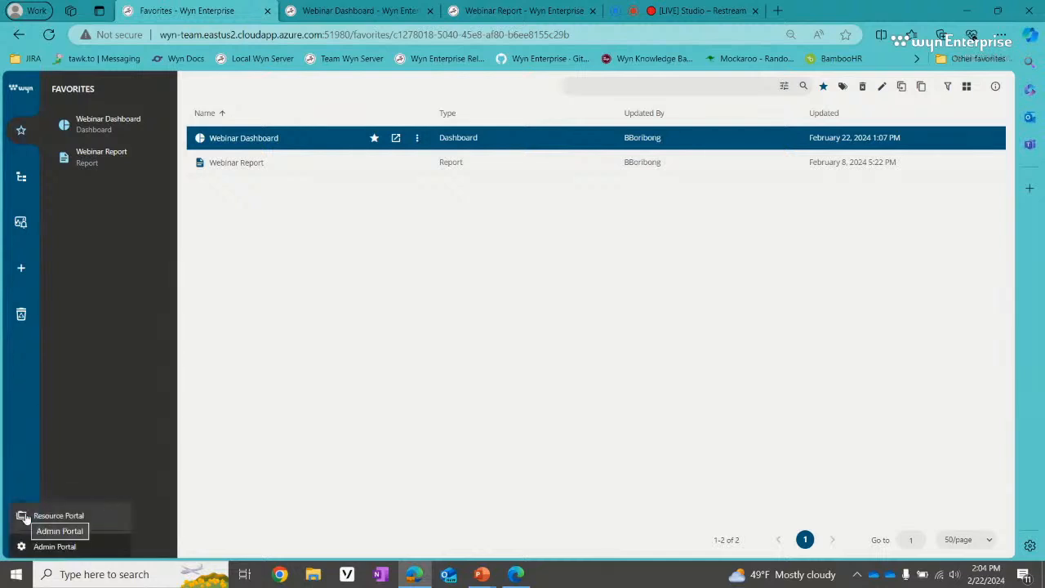
pyautogui.click(23, 512)
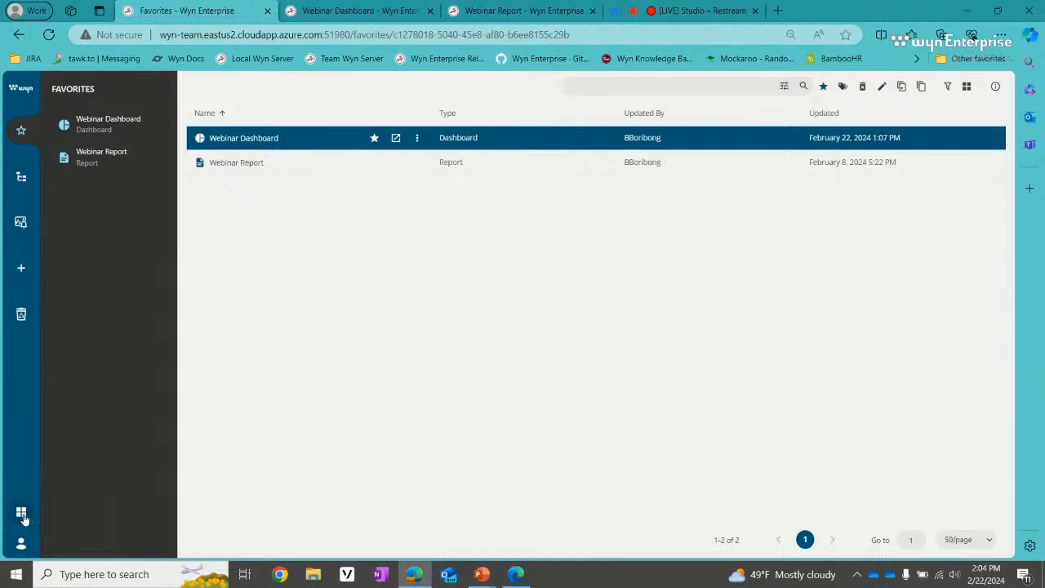
pyautogui.click(22, 511)
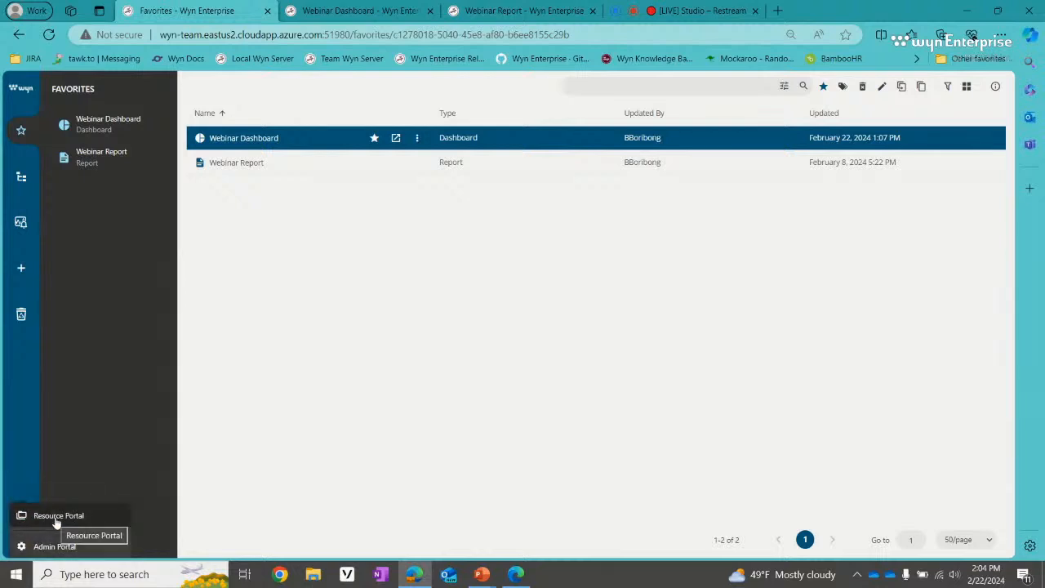
pyautogui.click(55, 519)
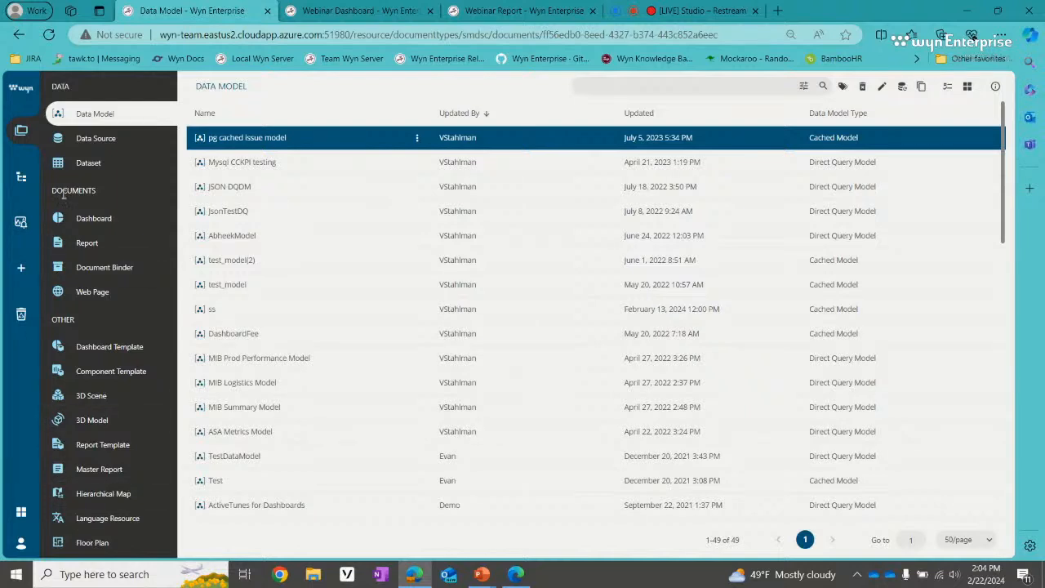
pyautogui.scroll(-1, 105, 295)
pyautogui.scroll(1, 105, 295)
pyautogui.click(23, 268)
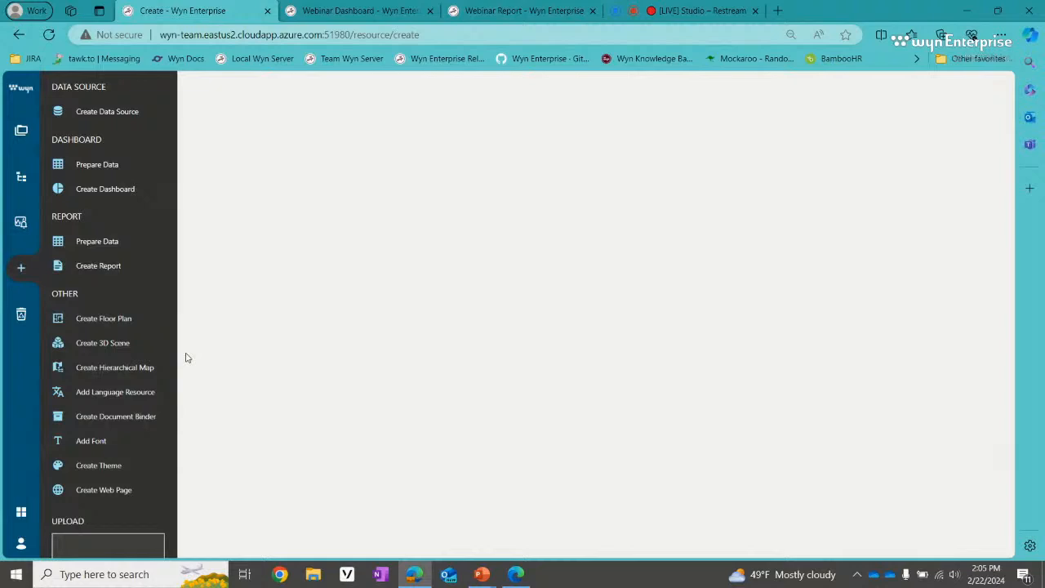
# Step: Switch to the Admin Portal and view its System Management options
pyautogui.click(21, 511)
pyautogui.click(71, 550)
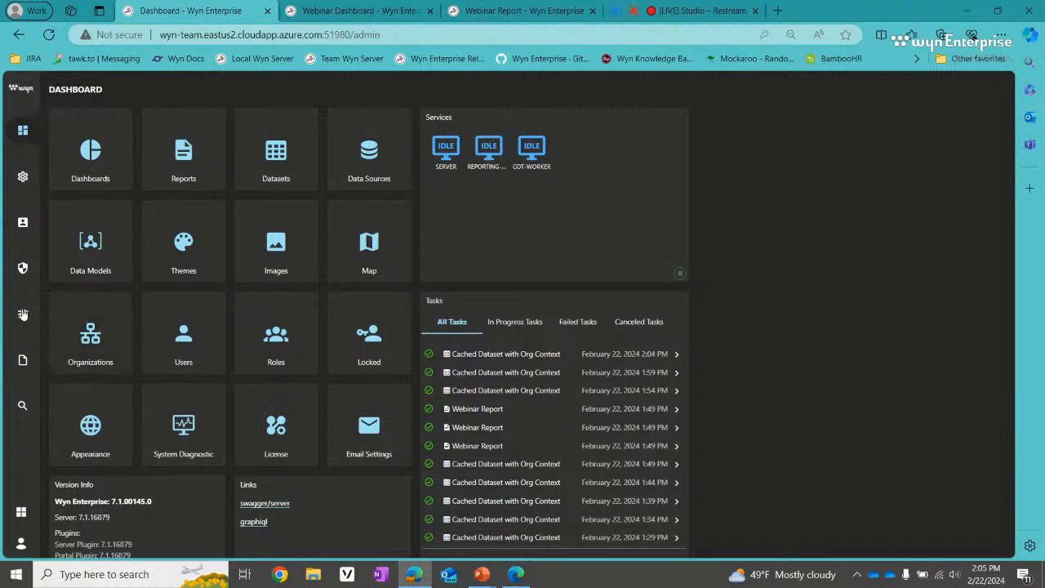
pyautogui.click(23, 314)
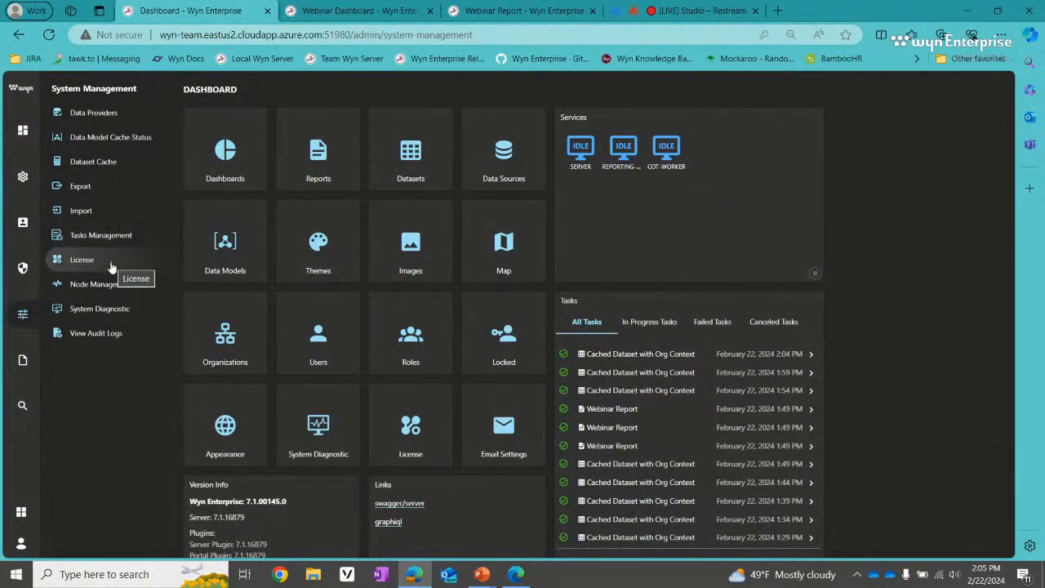
# Step: Return to the Document Portal and create a new dashboard from the Blank Dashboard template, discarding the recovered unsaved changes
pyautogui.click(22, 515)
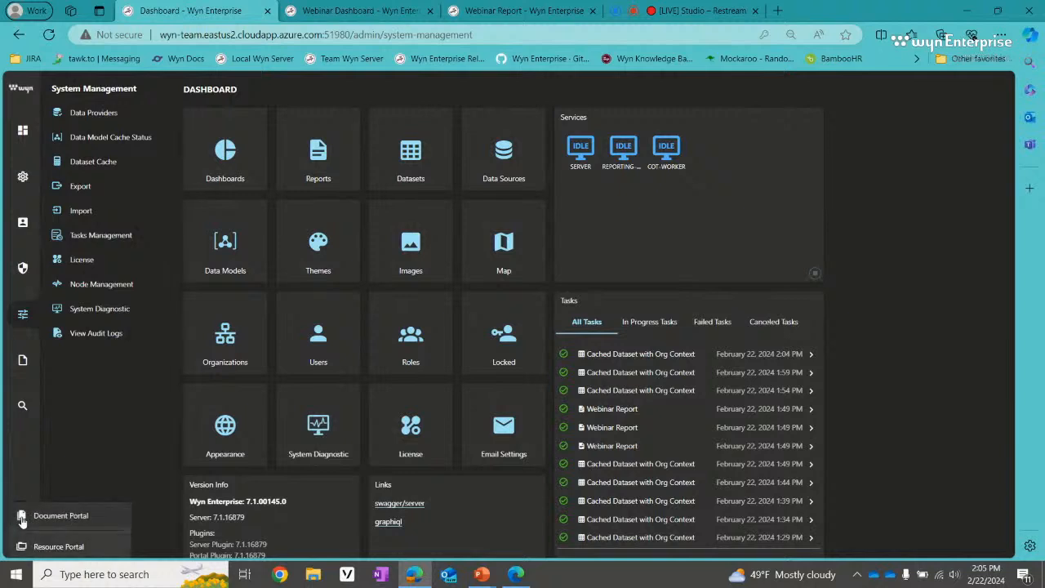
pyautogui.click(48, 523)
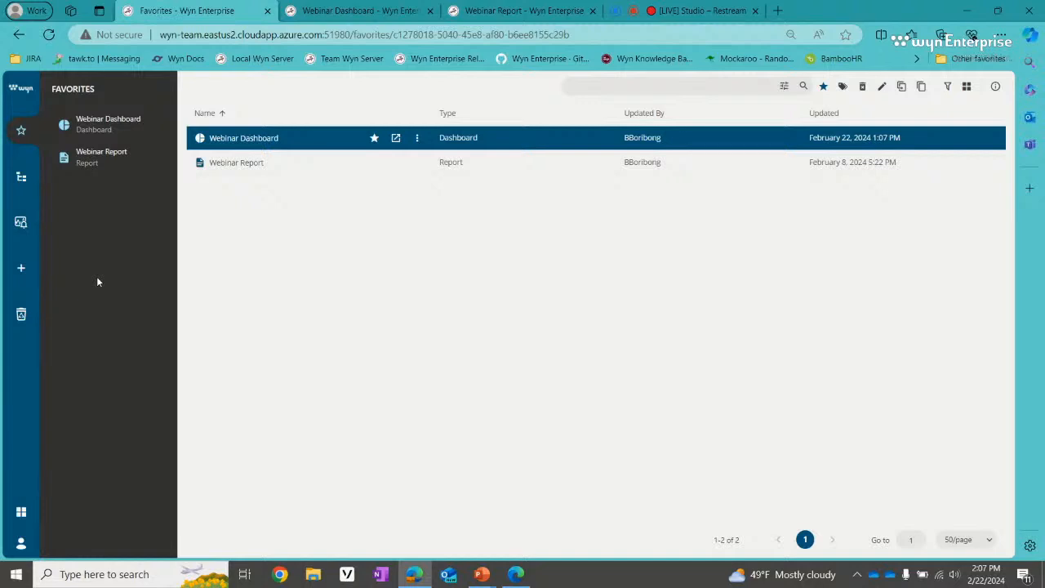
pyautogui.click(22, 275)
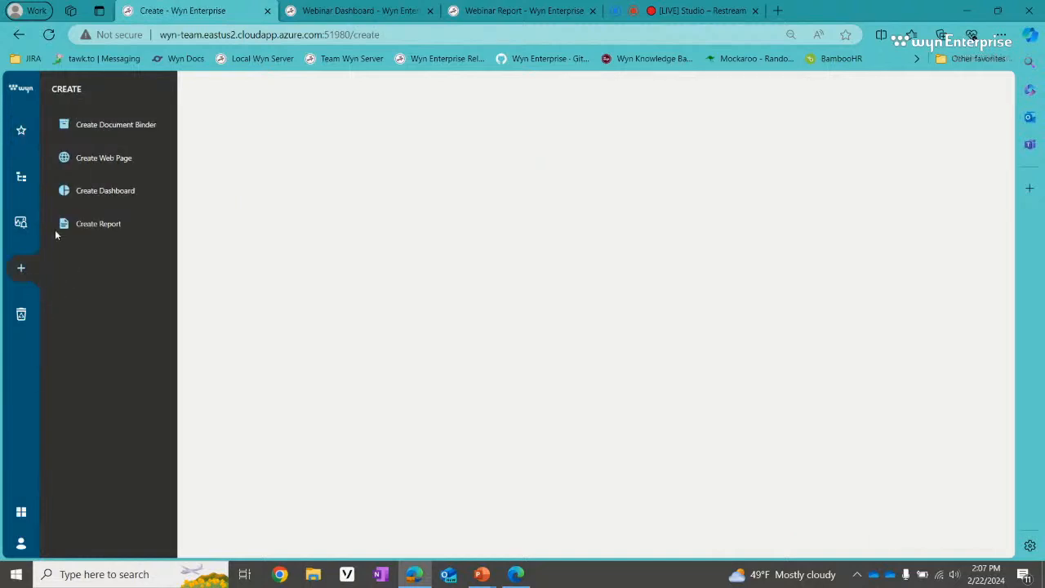
pyautogui.click(146, 196)
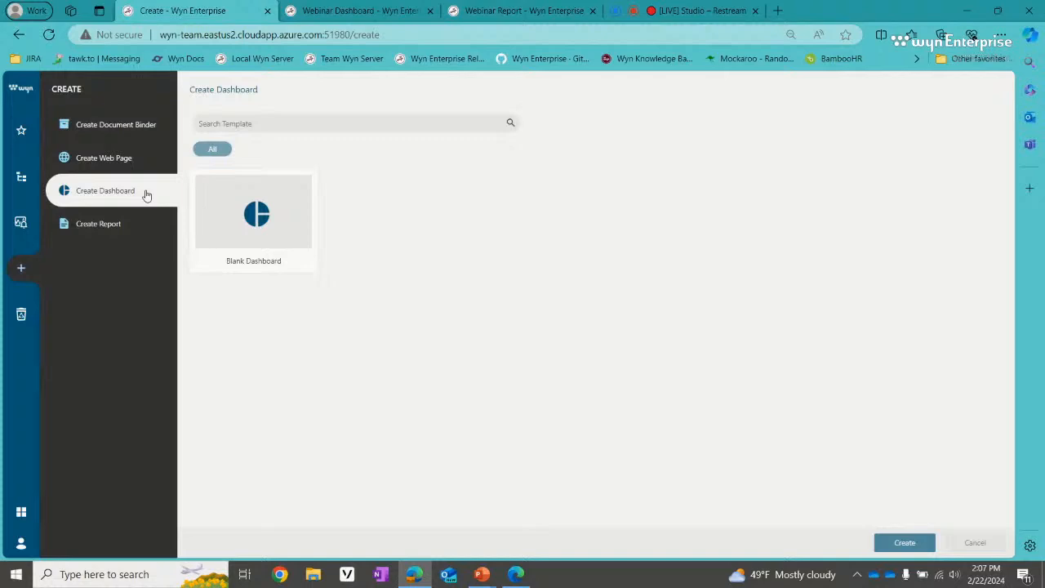
pyautogui.doubleClick(258, 219)
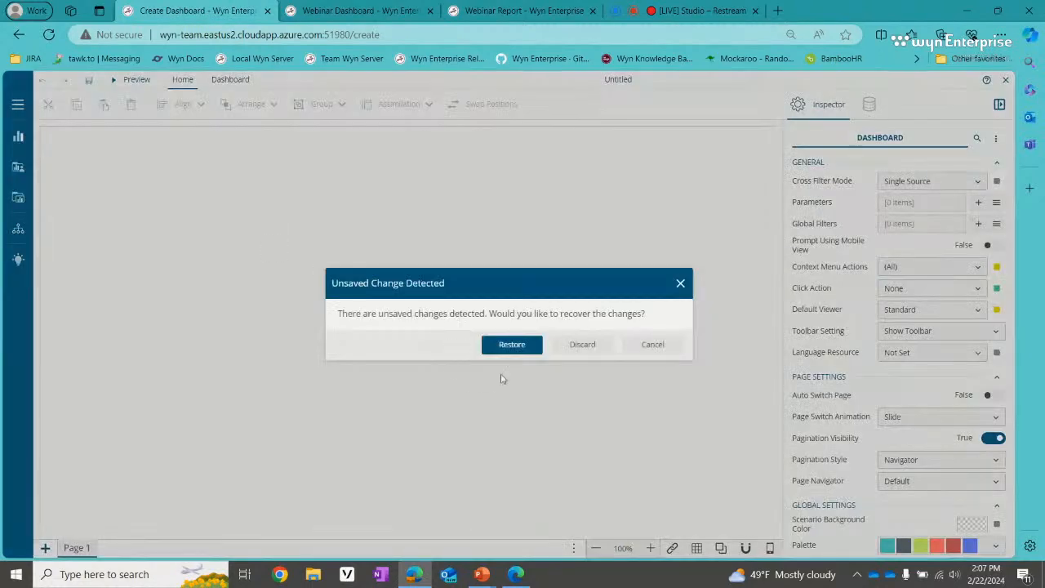
pyautogui.click(591, 345)
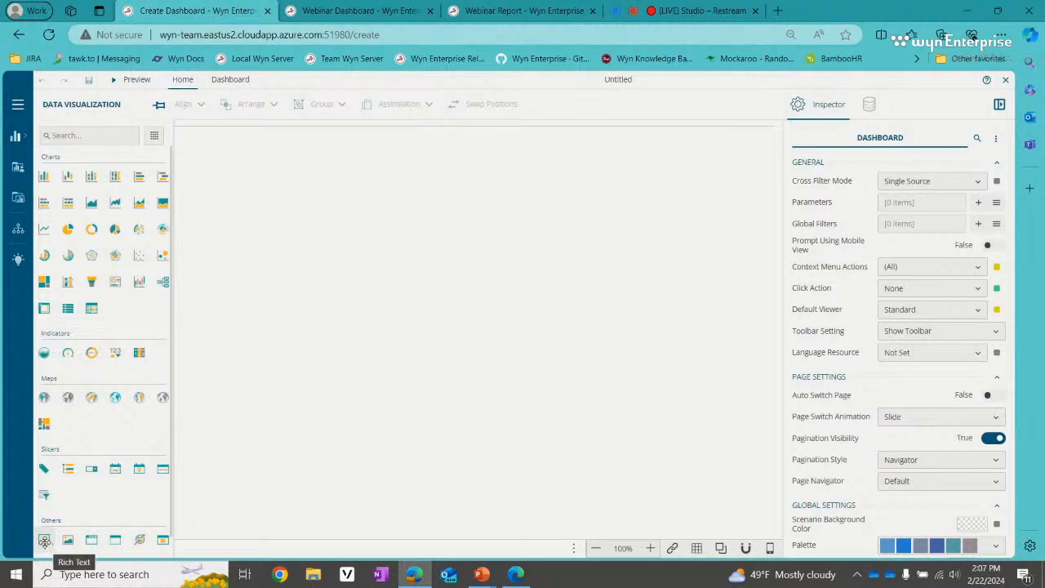
# Step: Add a Rich Text component near the upper middle of the dashboard page with the text "Car Insurance Dashboard"
pyautogui.moveTo(44, 541); pyautogui.dragTo(390, 208)
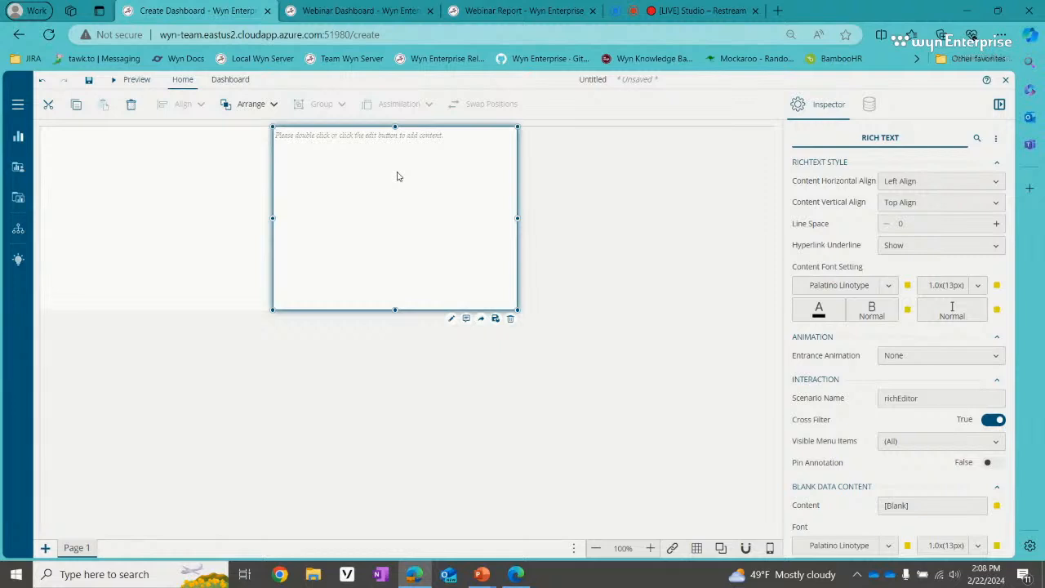
pyautogui.doubleClick(397, 176)
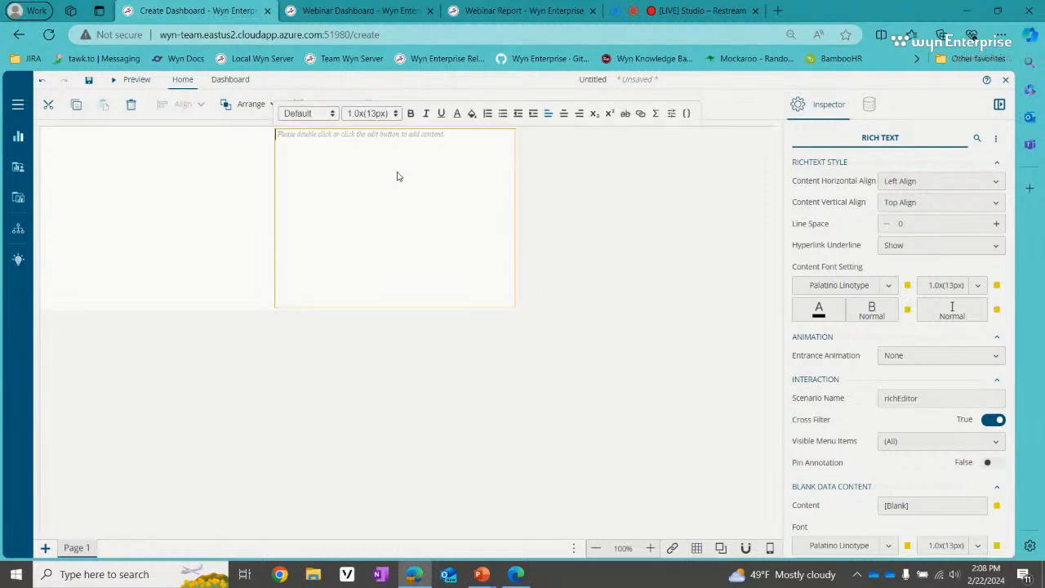
pyautogui.write('Car Insura')
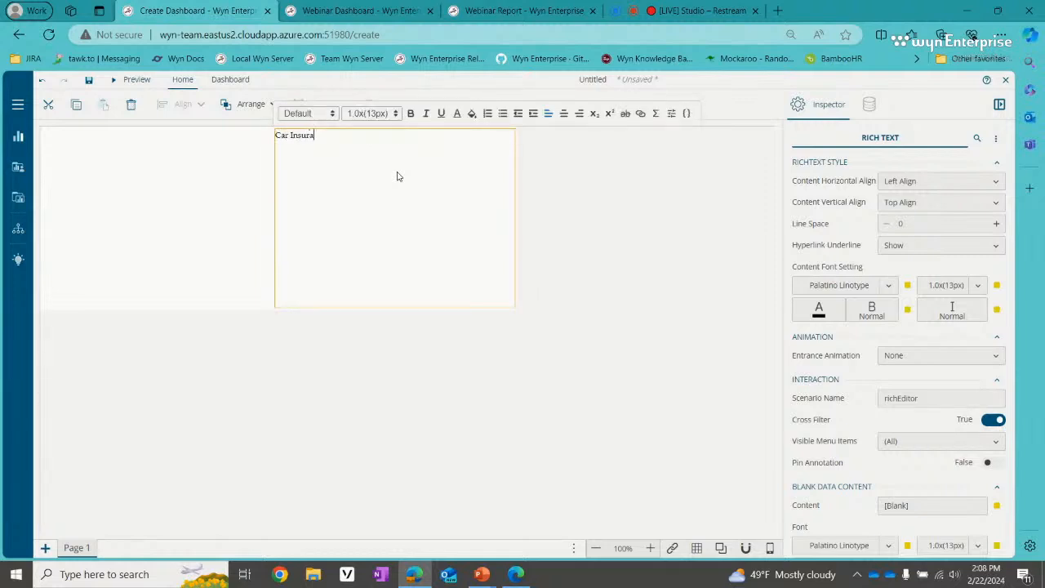
pyautogui.write('nce Dashboard')
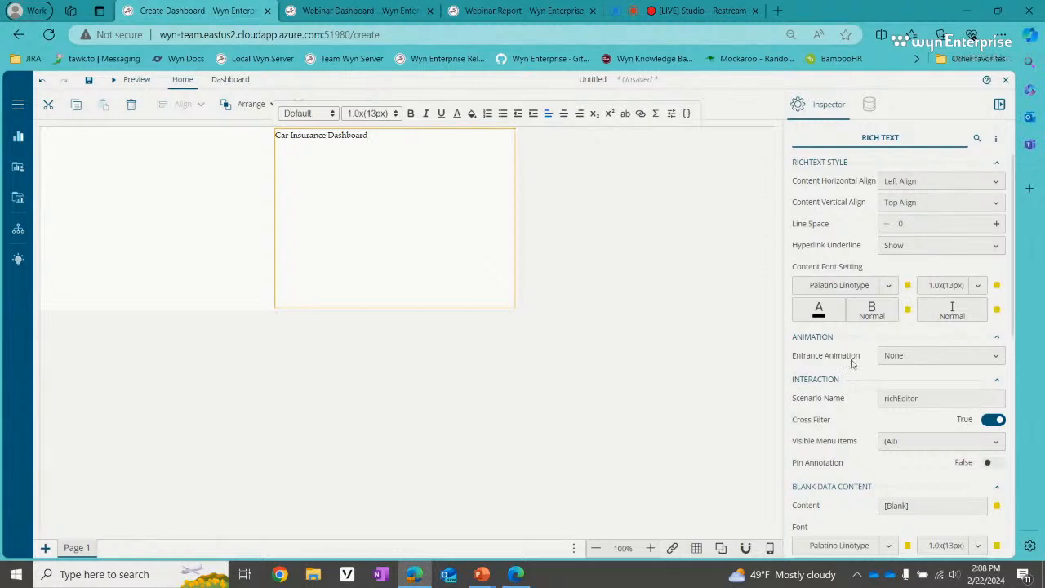
# Step: Set the title text's horizontal alignment to Center Align and its vertical alignment to Middle Align
pyautogui.click(974, 182)
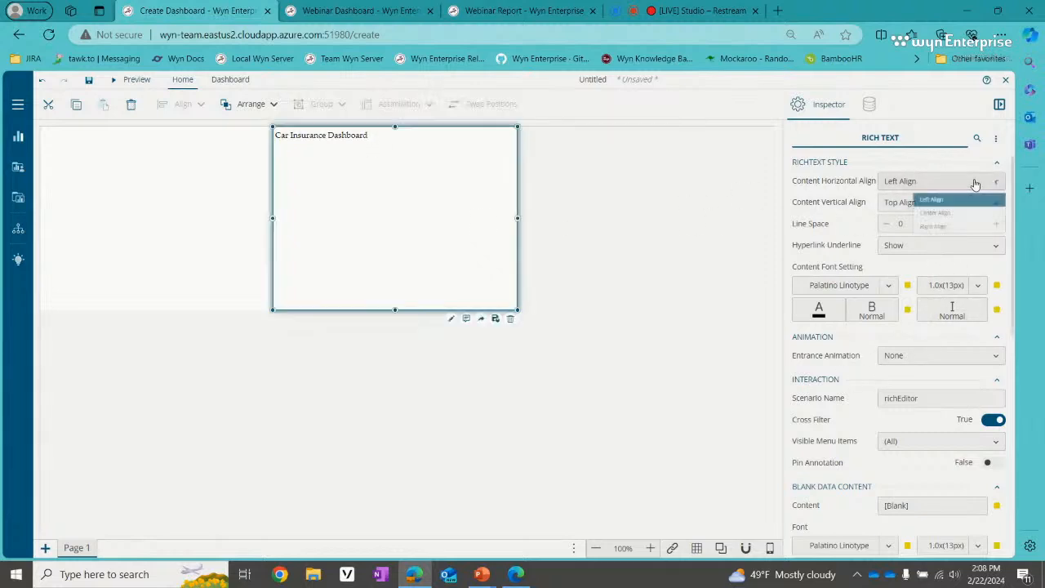
pyautogui.click(939, 219)
pyautogui.click(924, 205)
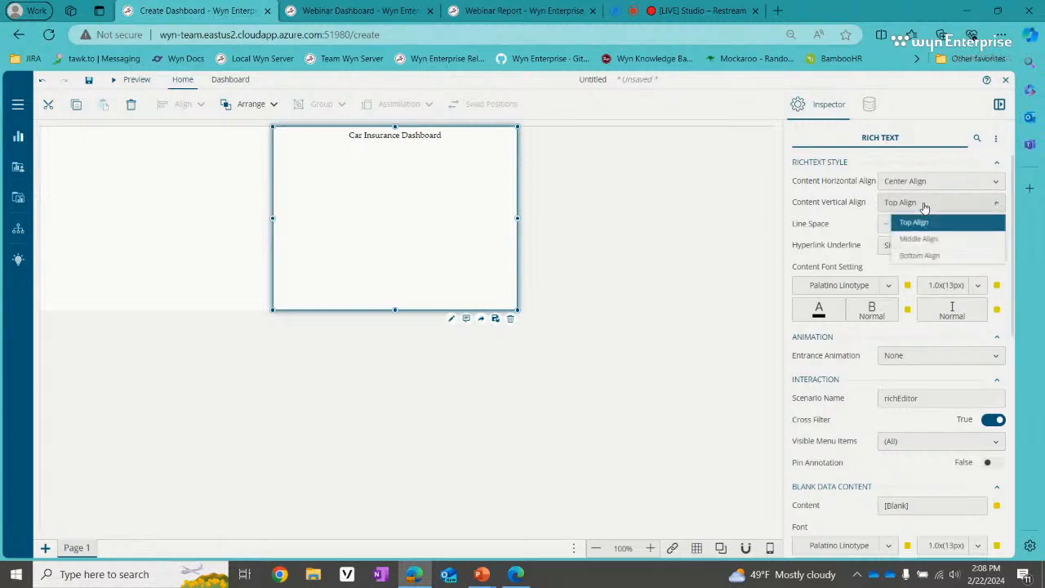
pyautogui.click(917, 241)
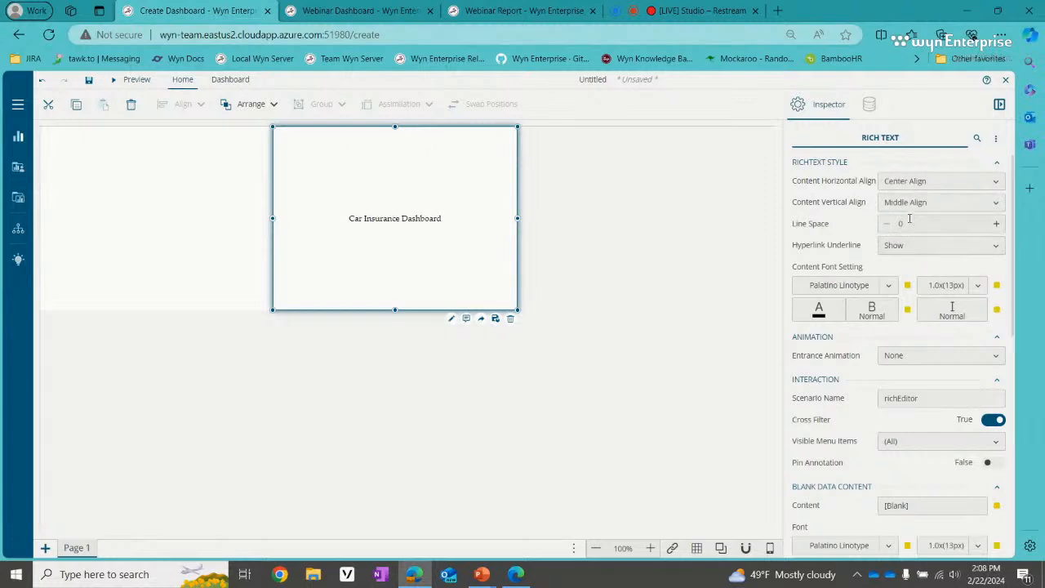
# Step: Set the title's font size to 3.0x(40px) and weight to Heavy, and resize its box into a wide, short banner fitting one line
pyautogui.click(976, 287)
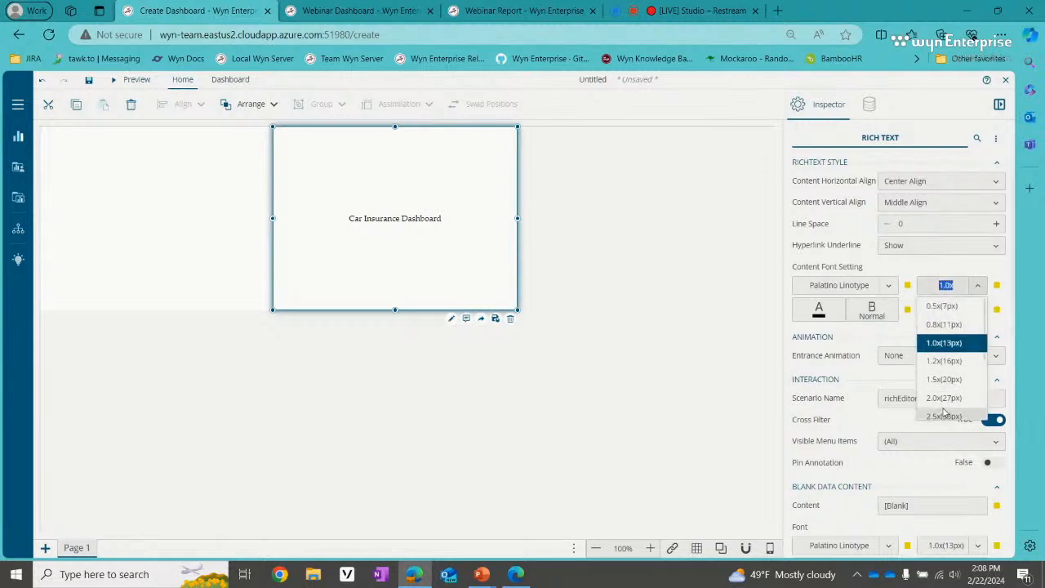
pyautogui.scroll(-1, 945, 413)
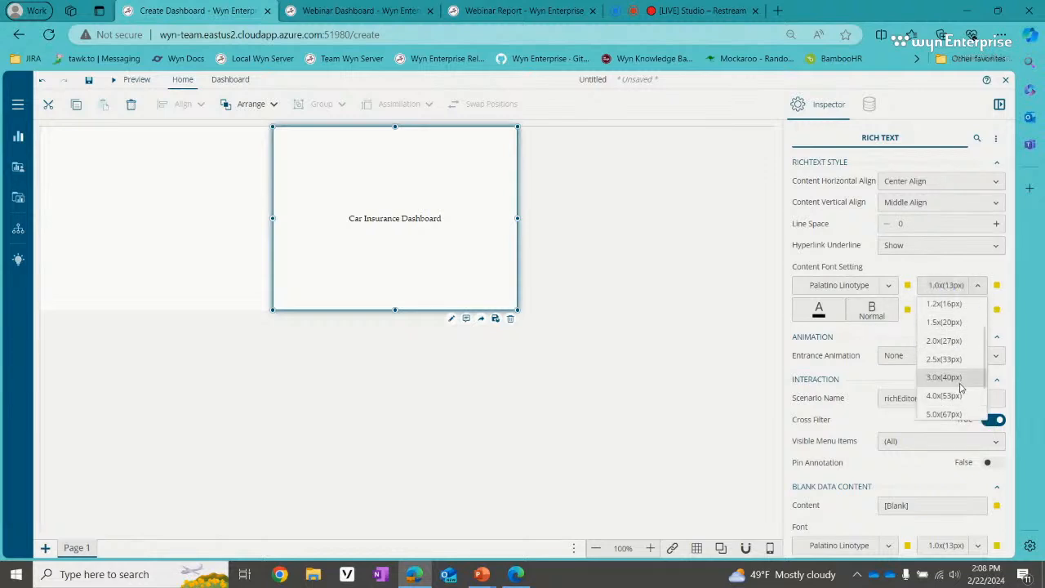
pyautogui.click(959, 387)
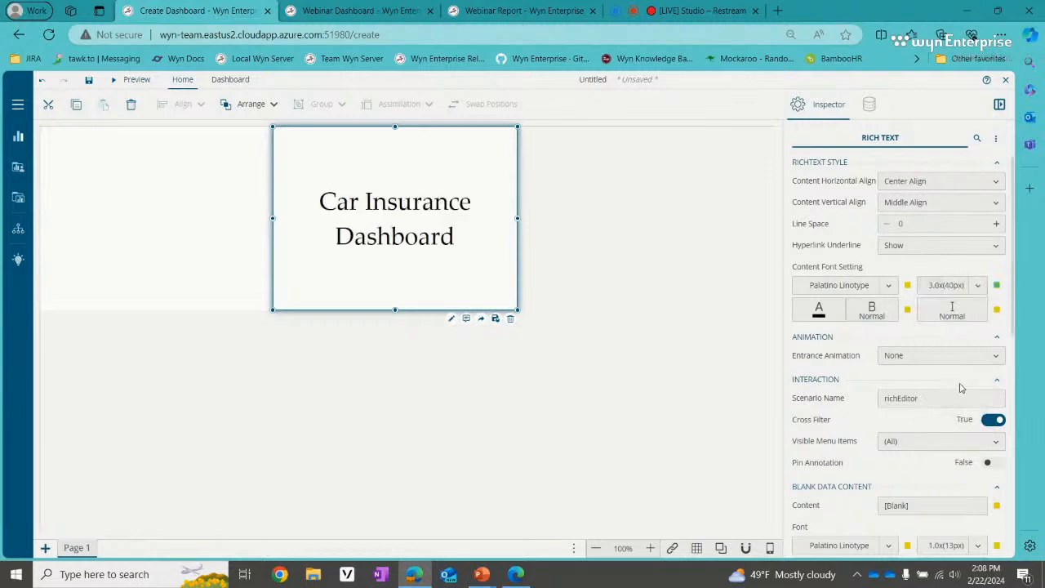
pyautogui.click(871, 313)
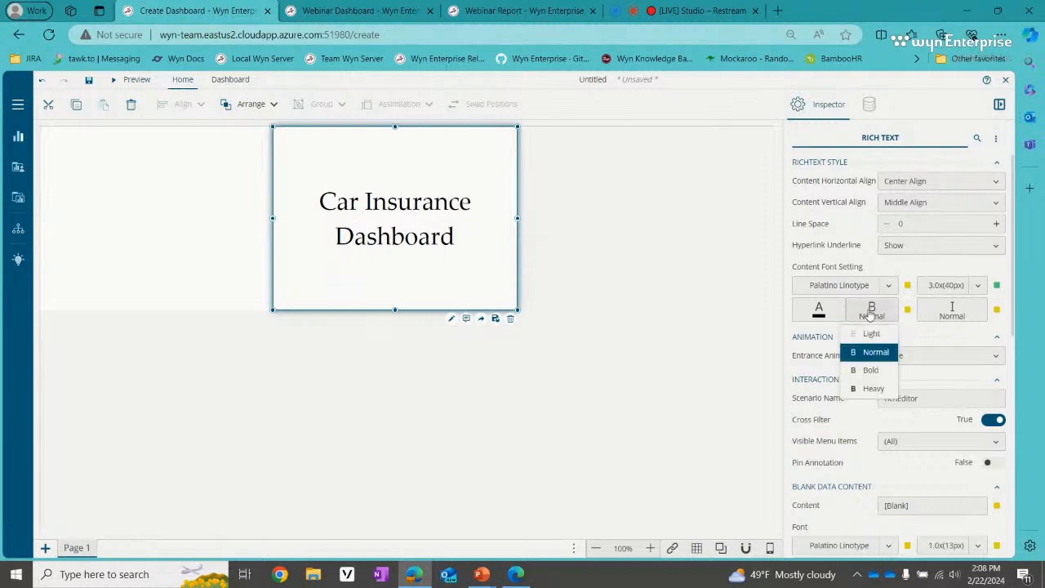
pyautogui.click(873, 388)
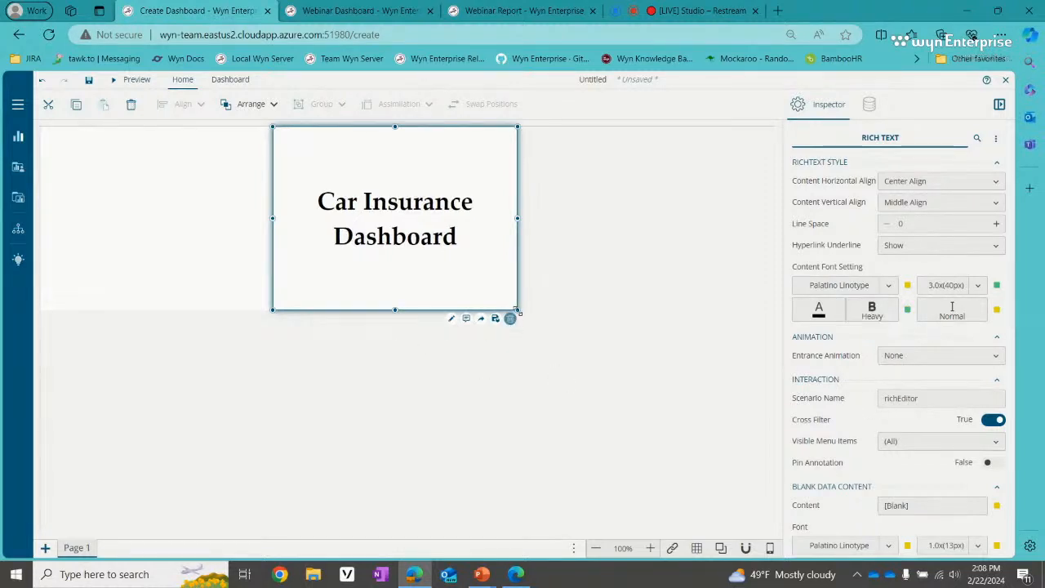
pyautogui.moveTo(518, 309); pyautogui.dragTo(606, 192)
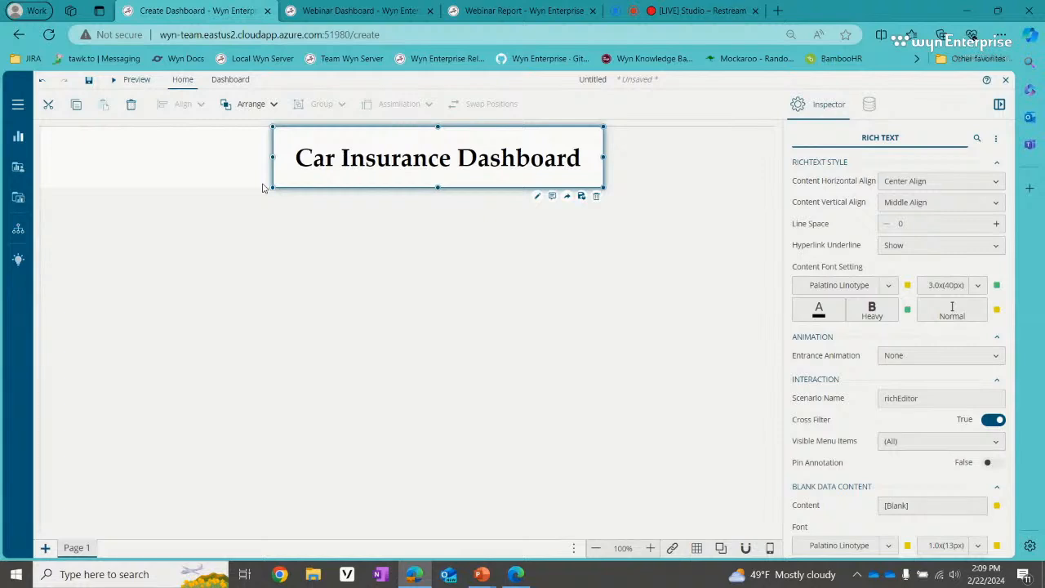
# Step: Add a KPI Chart below and to the left of the title and bind it to the InsuranceDataset-Webinar dataset
pyautogui.click(16, 141)
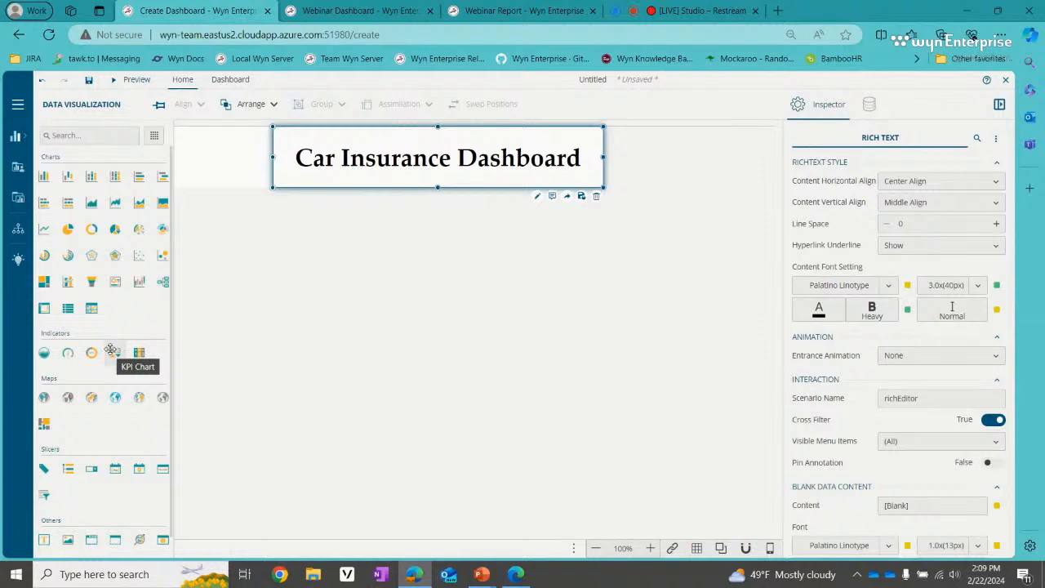
pyautogui.moveTo(111, 350); pyautogui.dragTo(222, 224)
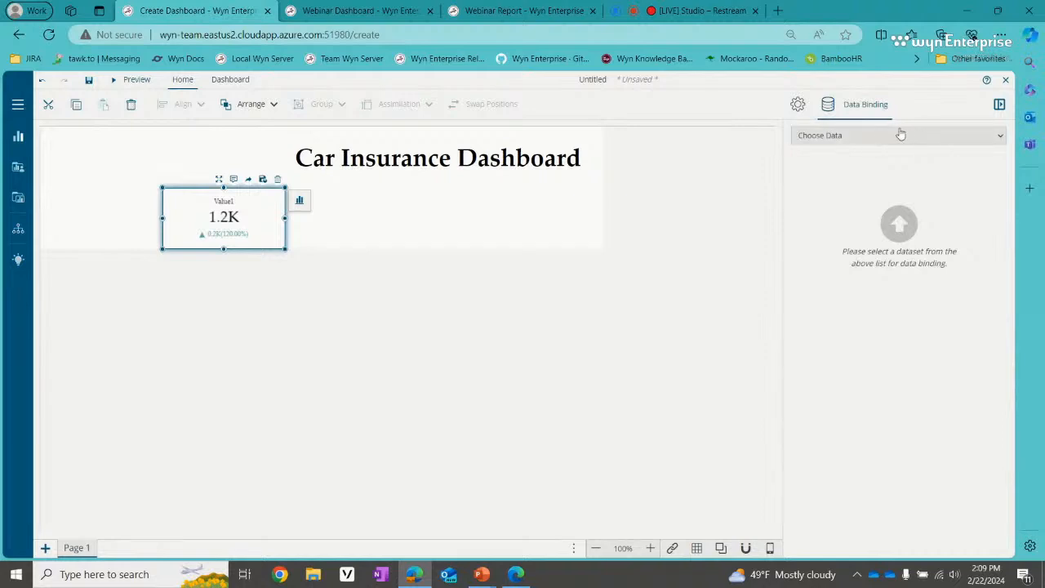
pyautogui.click(858, 137)
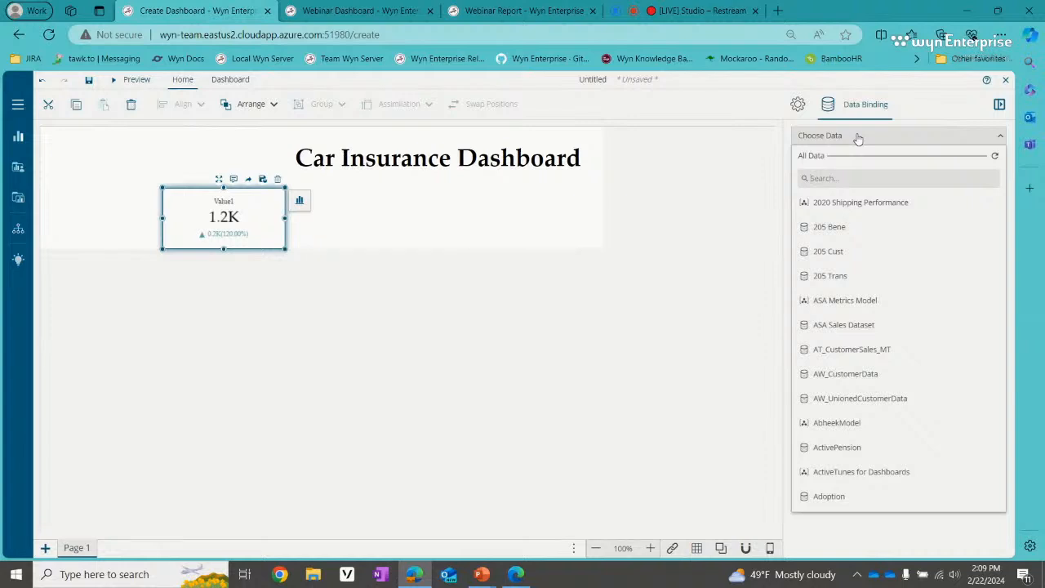
pyautogui.write('Webi')
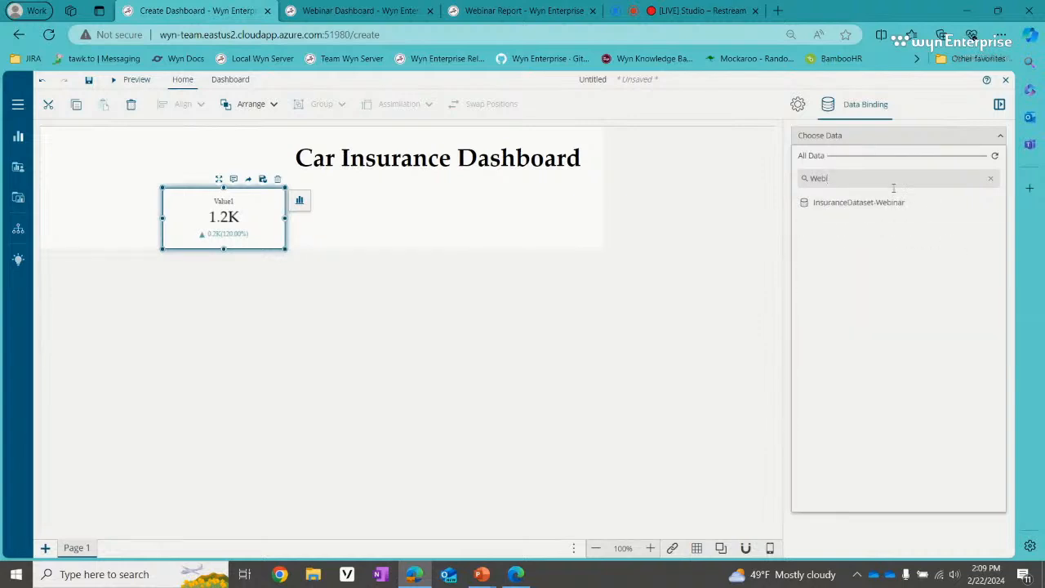
pyautogui.click(872, 207)
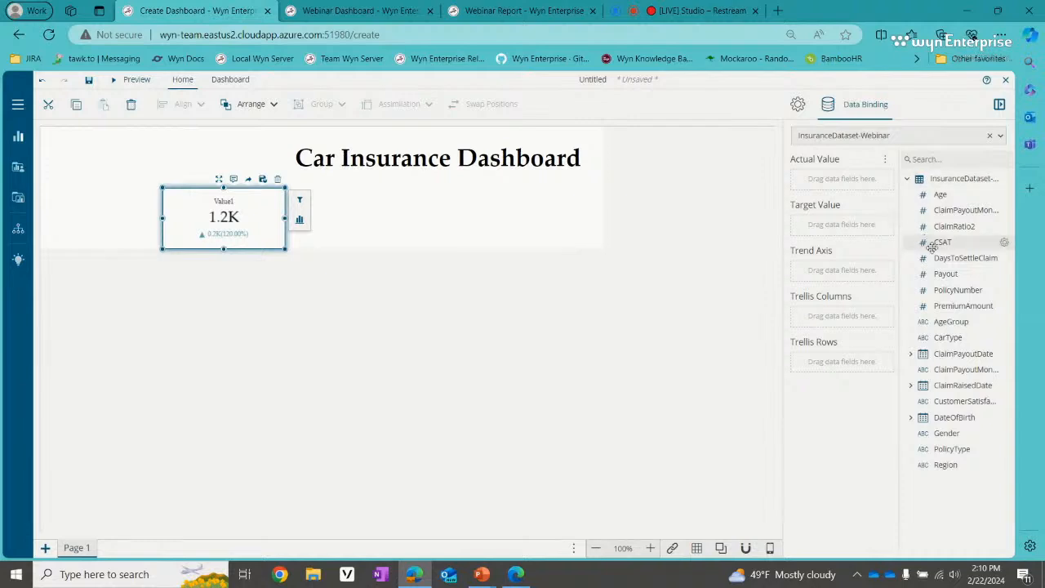
# Step: Assign DaysToSettleClaim as the KPI chart's Actual Value and aggregate it by Average
pyautogui.moveTo(955, 260); pyautogui.dragTo(842, 182)
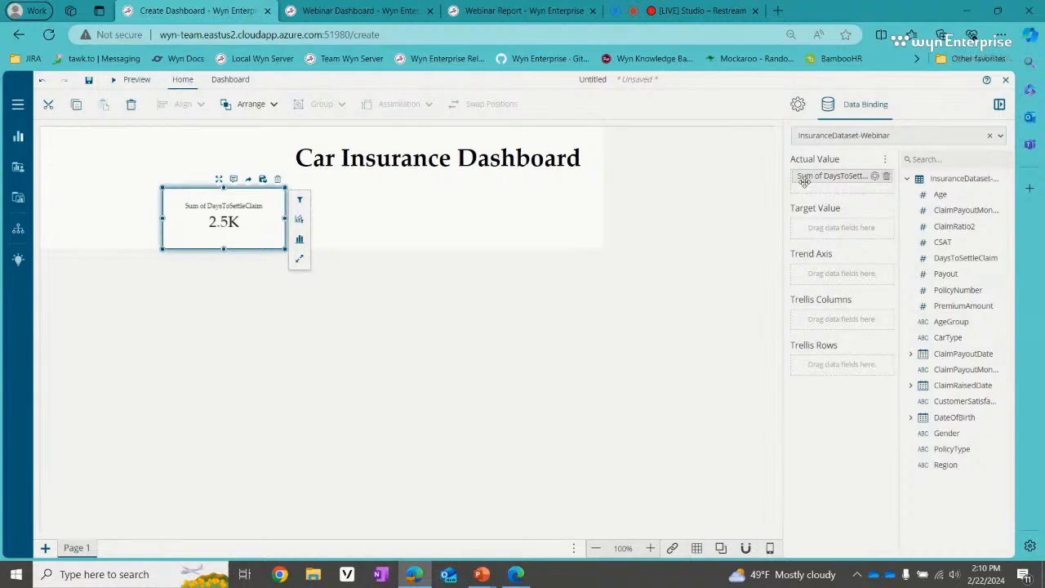
pyautogui.click(875, 176)
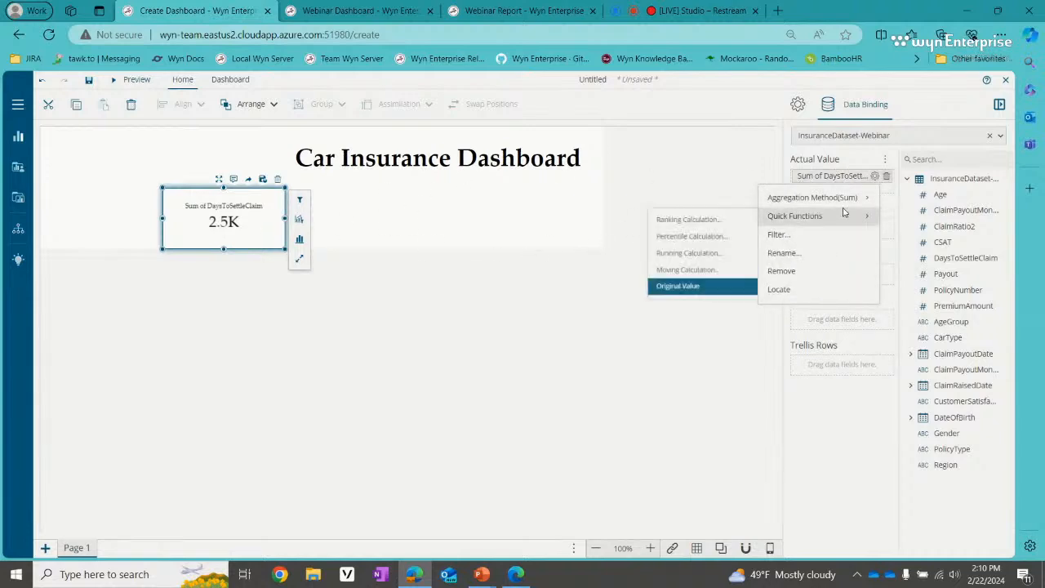
pyautogui.moveTo(851, 200)
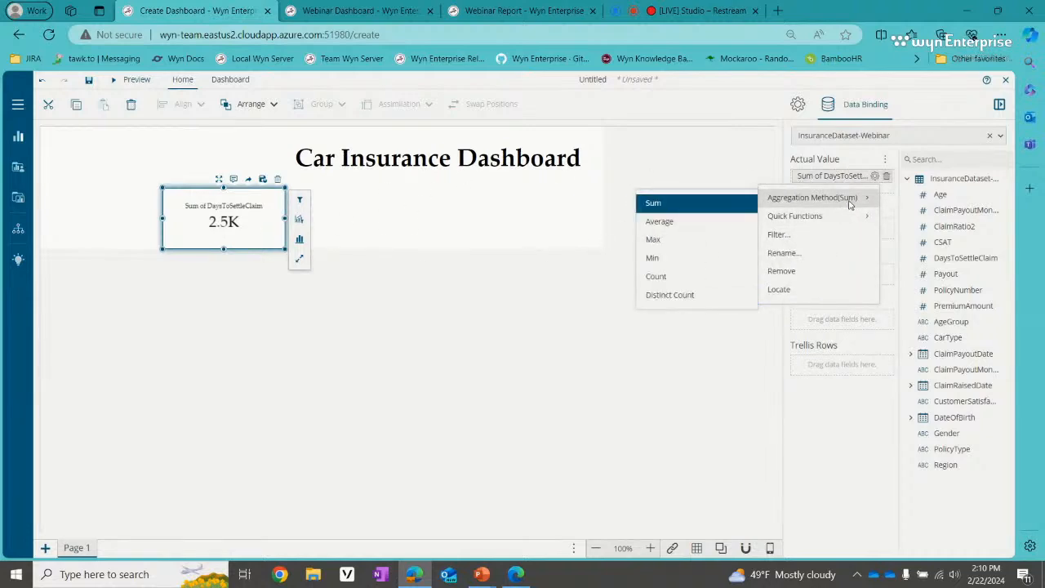
pyautogui.click(709, 221)
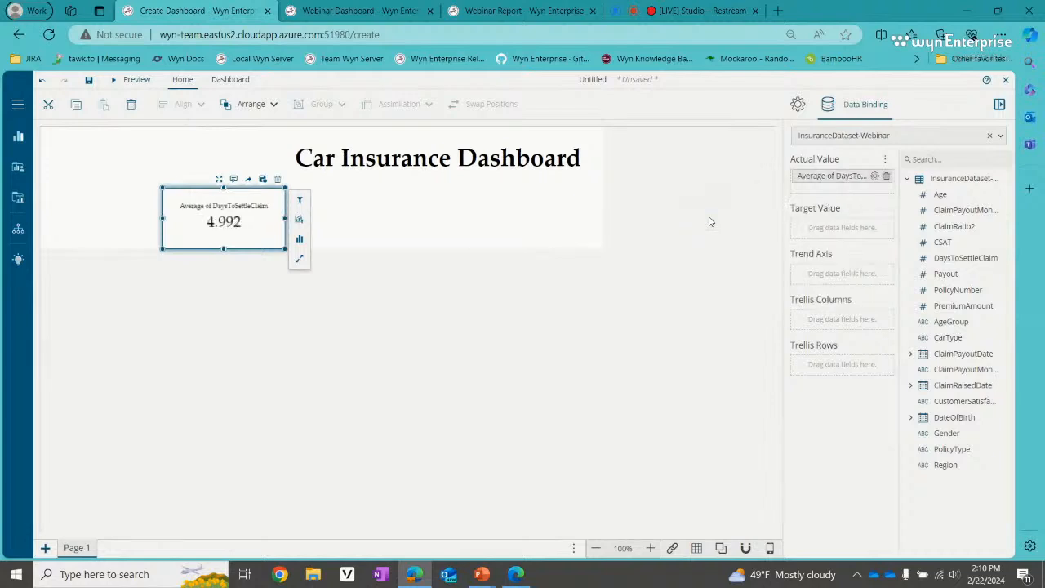
# Step: Rename the KPI chart's Actual Value field to "Avg Days to Settle"
pyautogui.click(875, 176)
pyautogui.moveTo(861, 200)
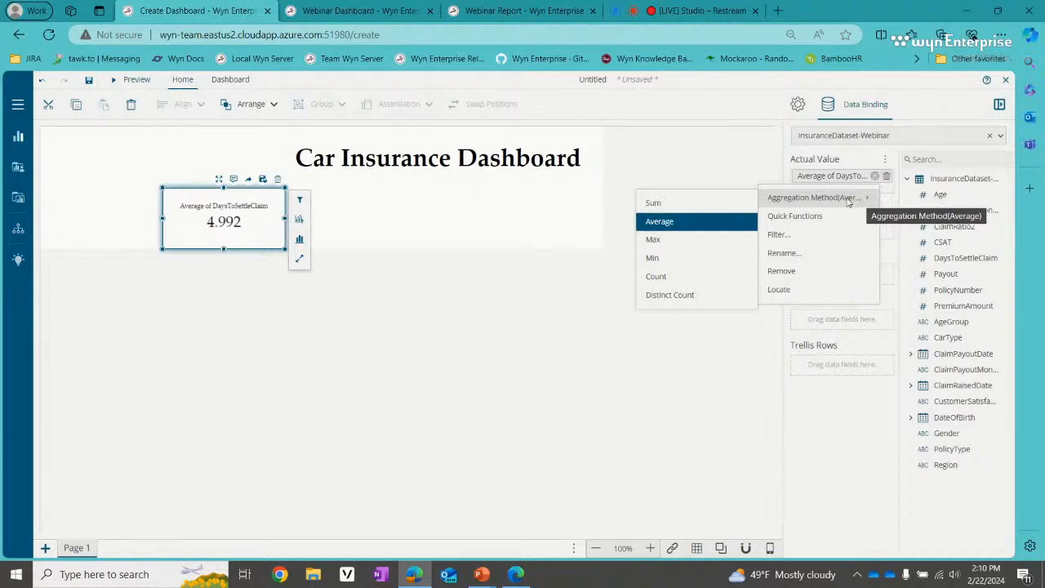
pyautogui.click(783, 253)
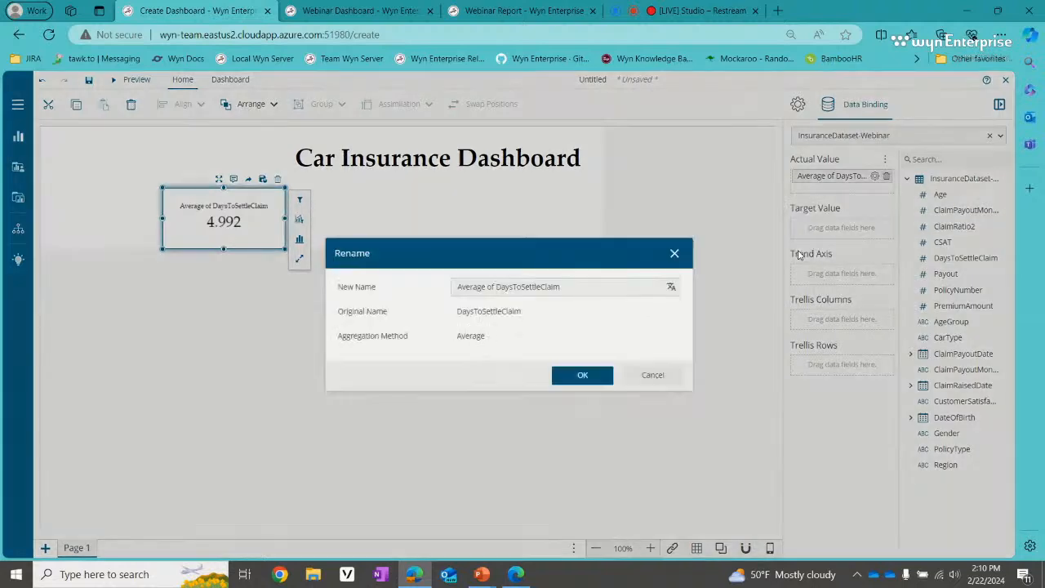
pyautogui.tripleClick(544, 287)
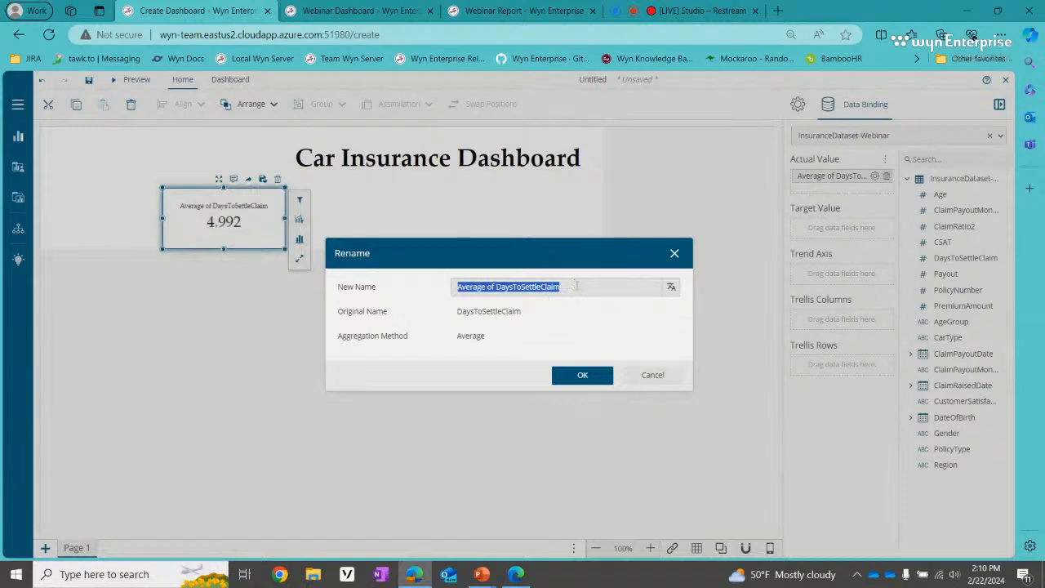
pyautogui.write('Avg')
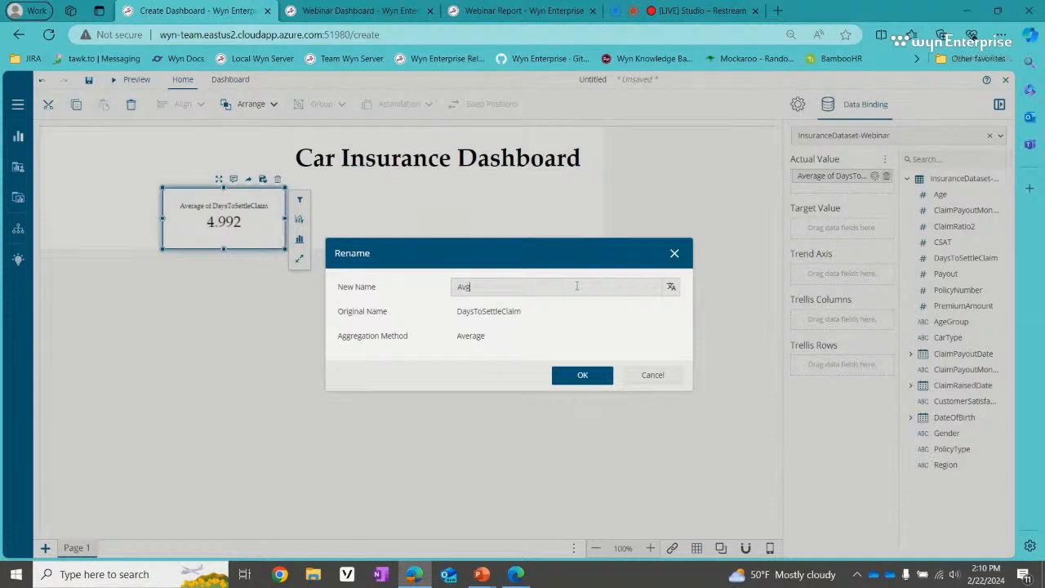
pyautogui.write(' Days to Settle')
pyautogui.click(593, 378)
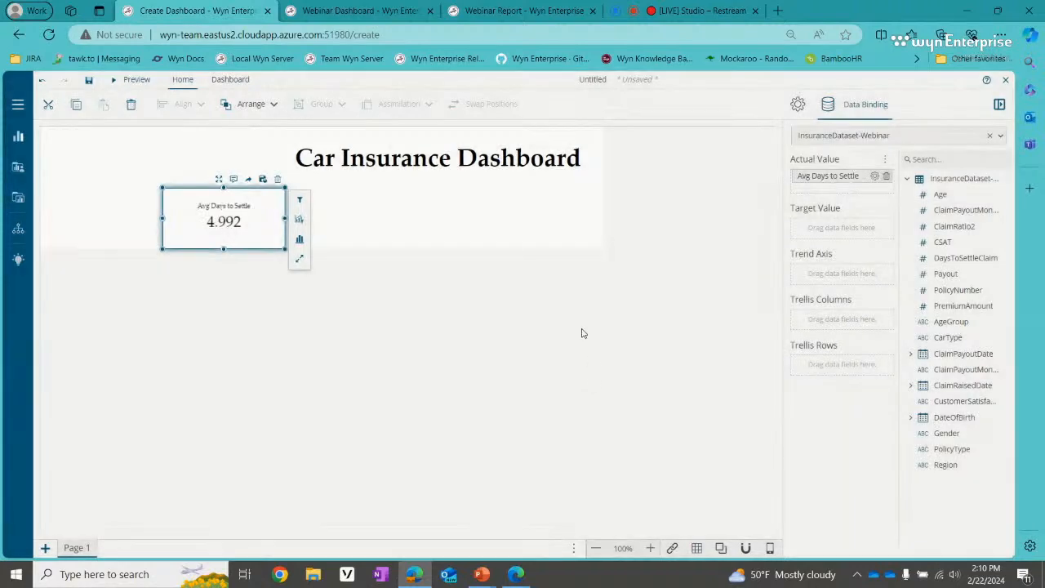
# Step: Copy the Avg Days to Settle KPI chart and paste the duplicate directly beside it, under the title
pyautogui.click(18, 136)
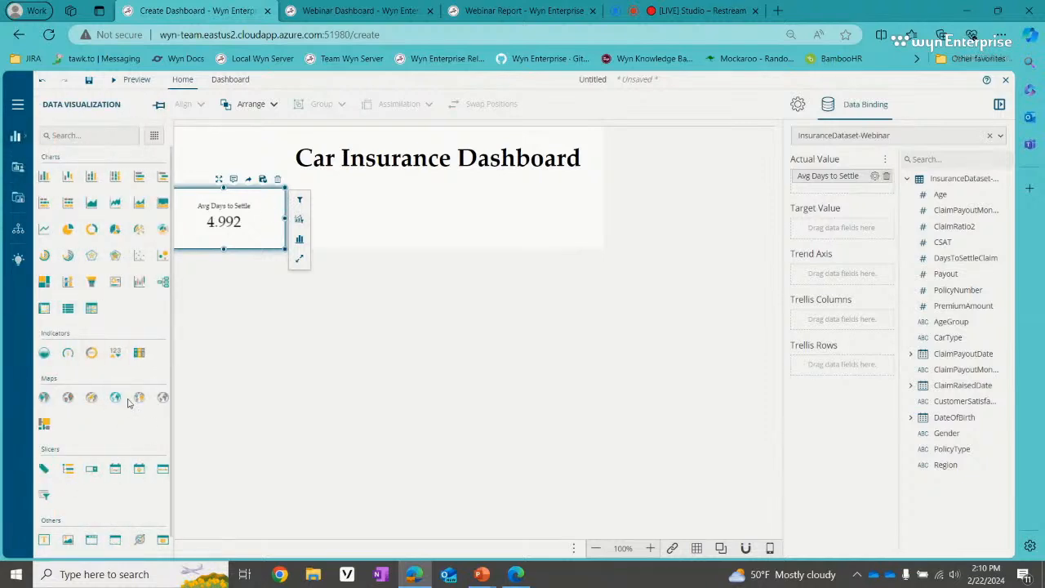
pyautogui.click(249, 222)
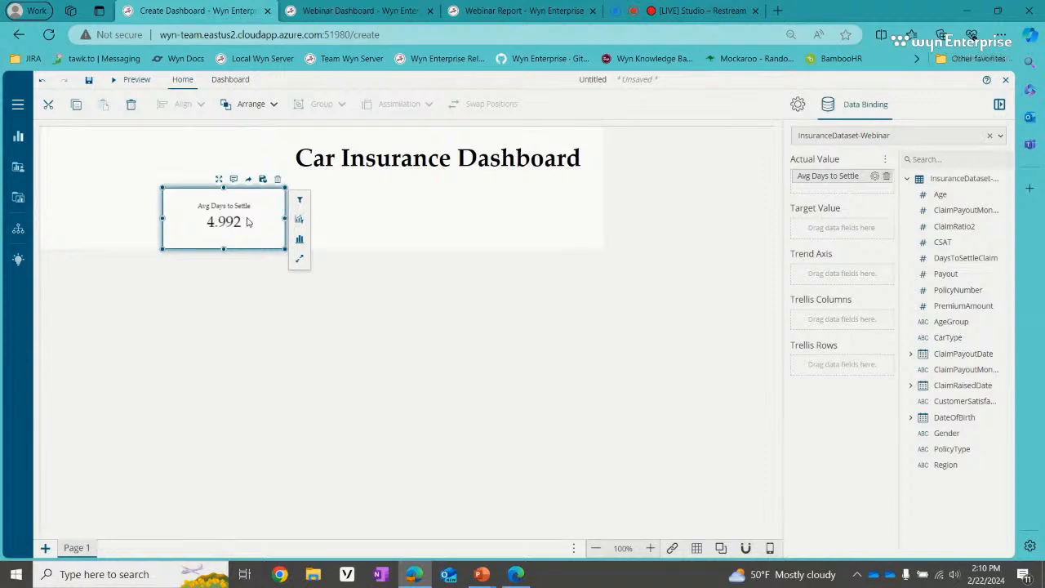
pyautogui.rightClick(249, 220)
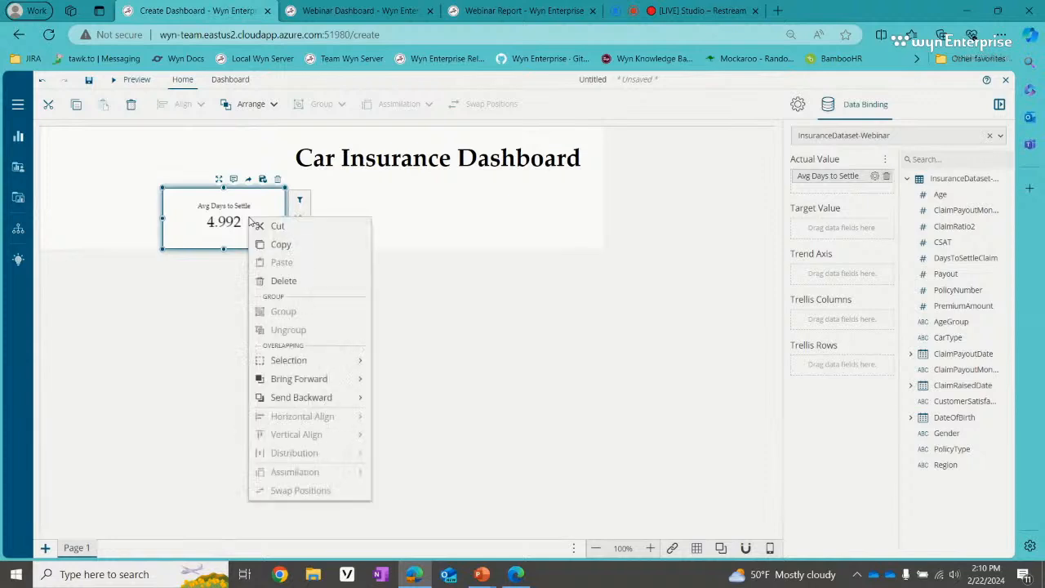
pyautogui.click(286, 245)
pyautogui.rightClick(330, 222)
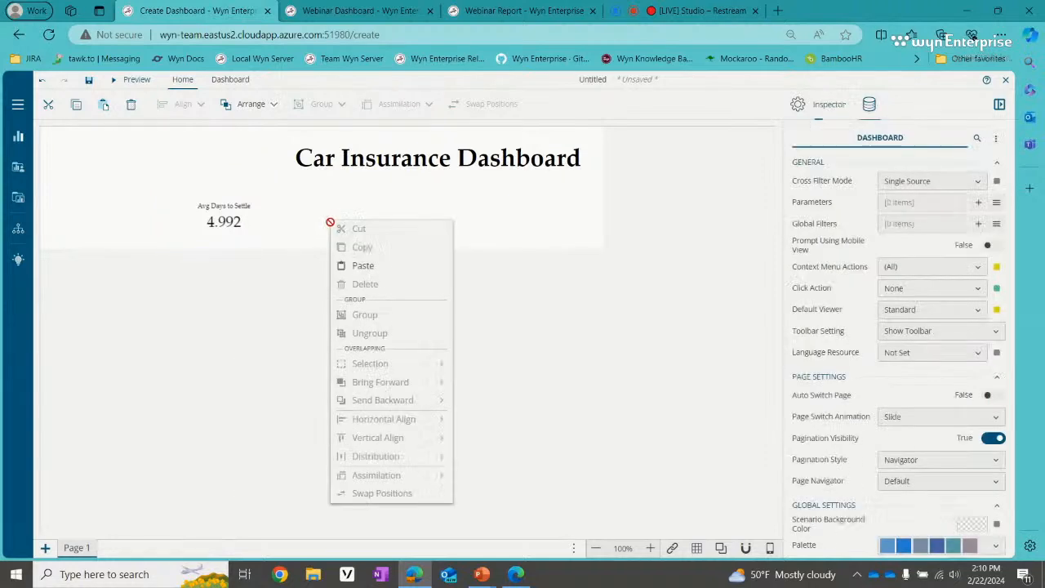
pyautogui.click(362, 267)
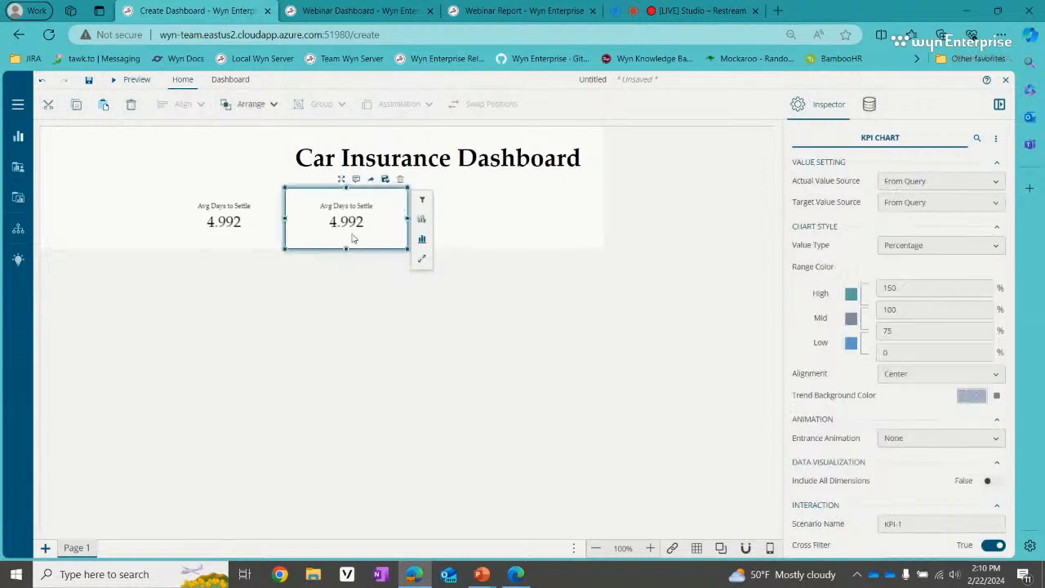
# Step: Replace the duplicated KPI chart's Actual Value with the Payout field, aggregated by Average
pyautogui.click(871, 108)
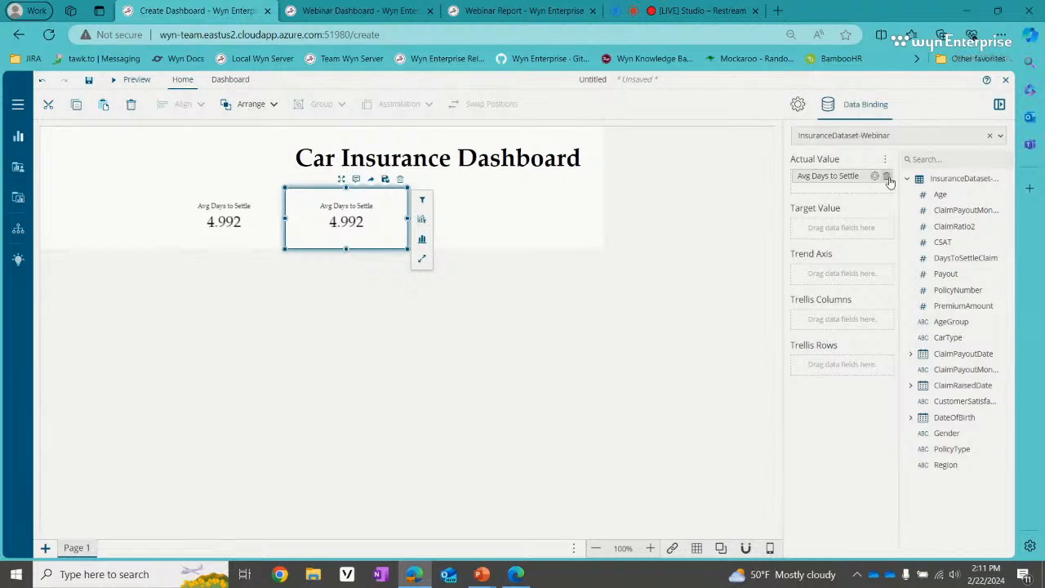
pyautogui.click(888, 177)
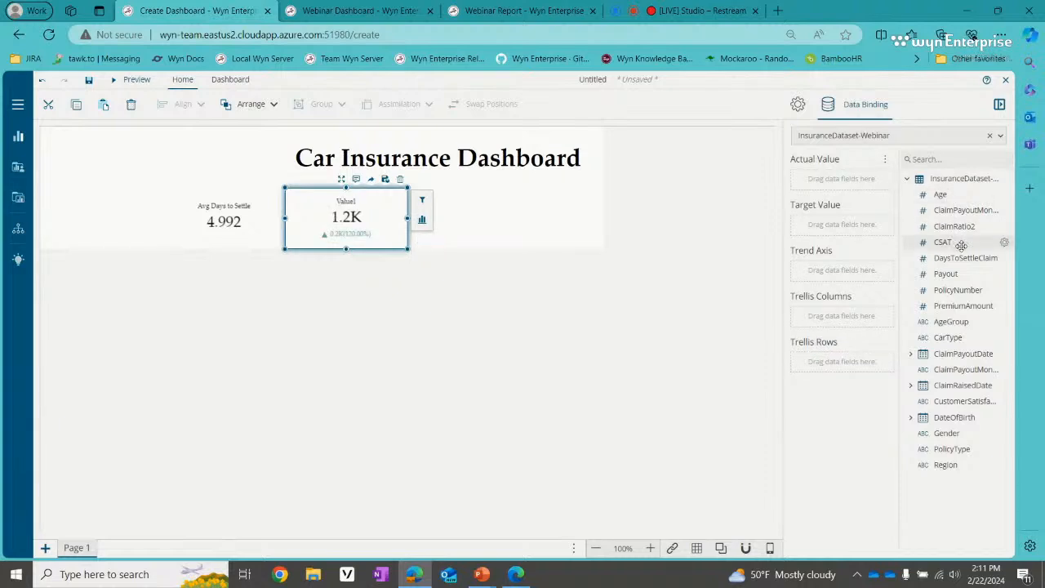
pyautogui.moveTo(972, 274); pyautogui.dragTo(856, 176)
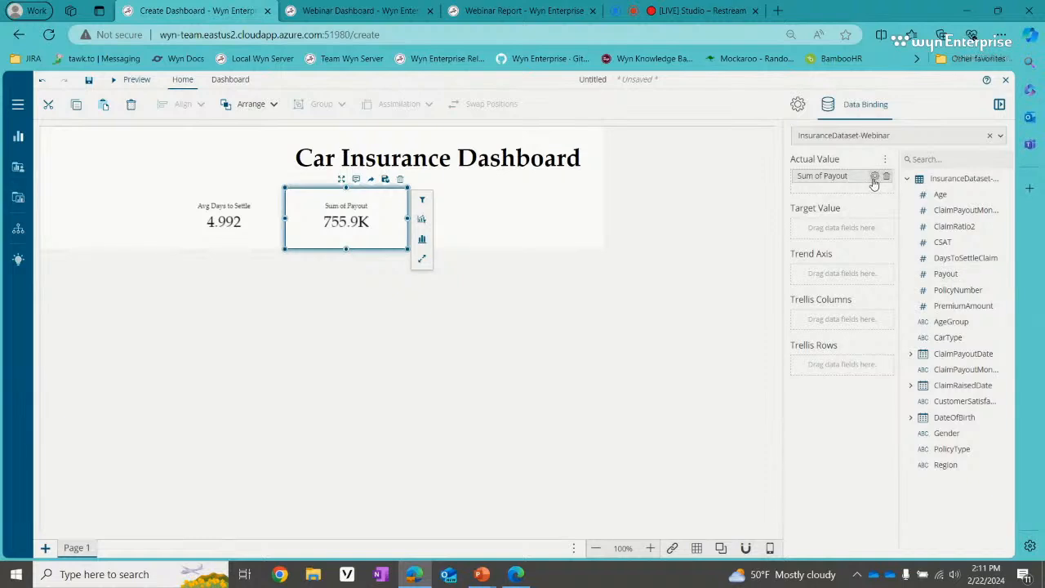
pyautogui.click(873, 178)
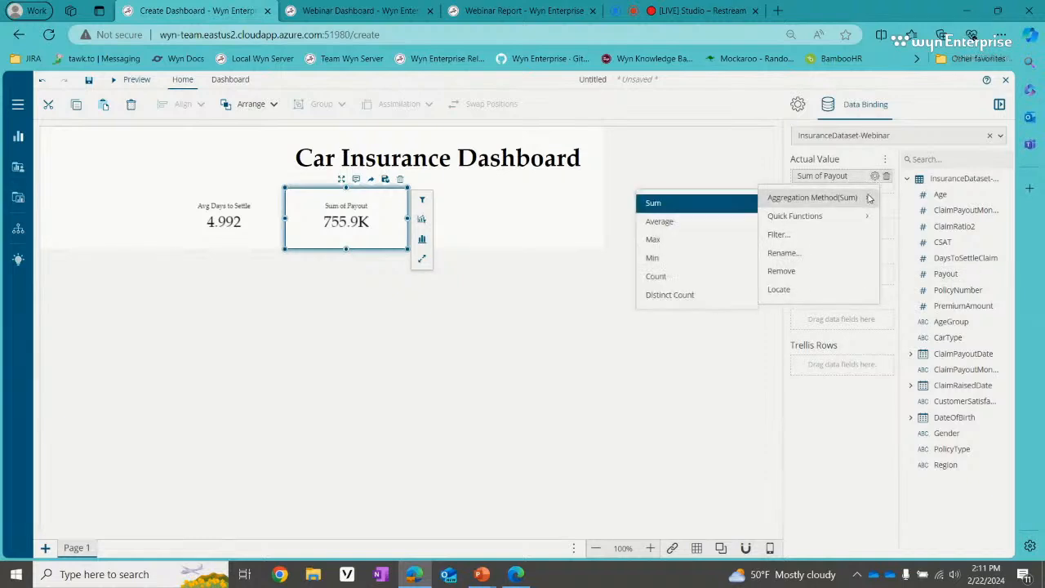
pyautogui.click(660, 221)
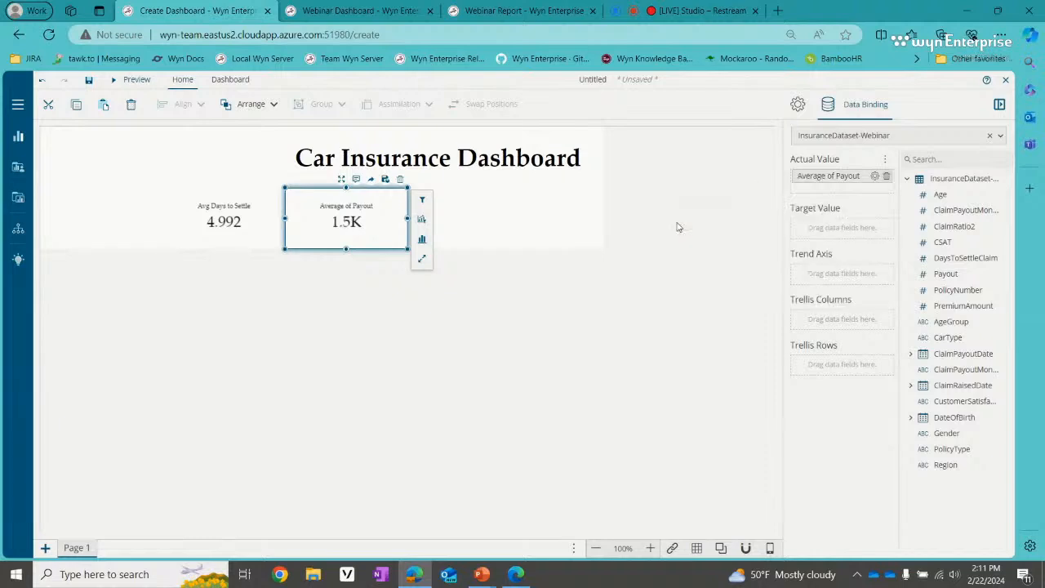
# Step: Rename the second KPI chart's Actual Value field to "Avg Payout"
pyautogui.click(873, 177)
pyautogui.click(817, 255)
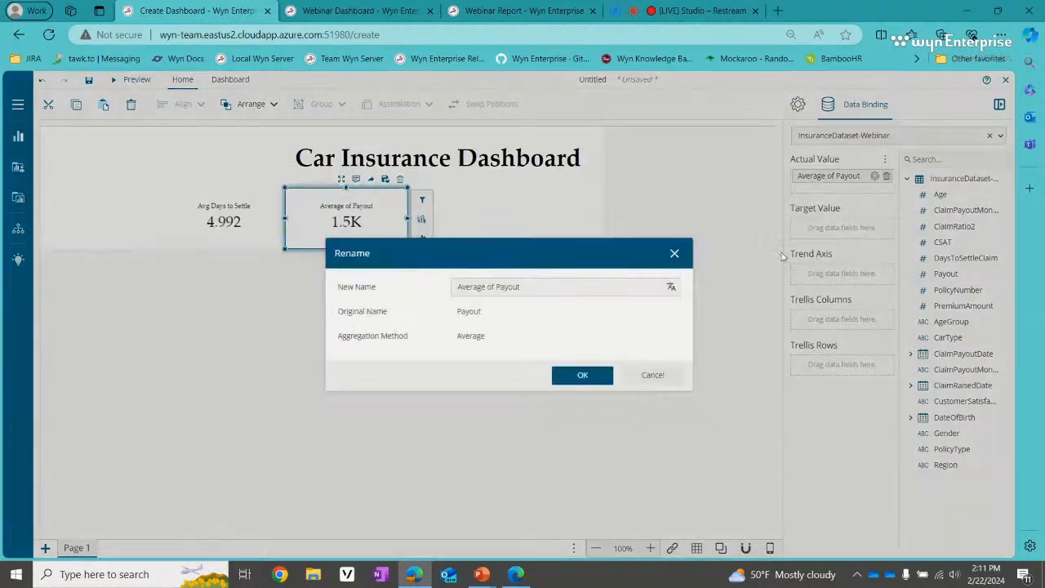
pyautogui.tripleClick(562, 291)
pyautogui.write('Avg')
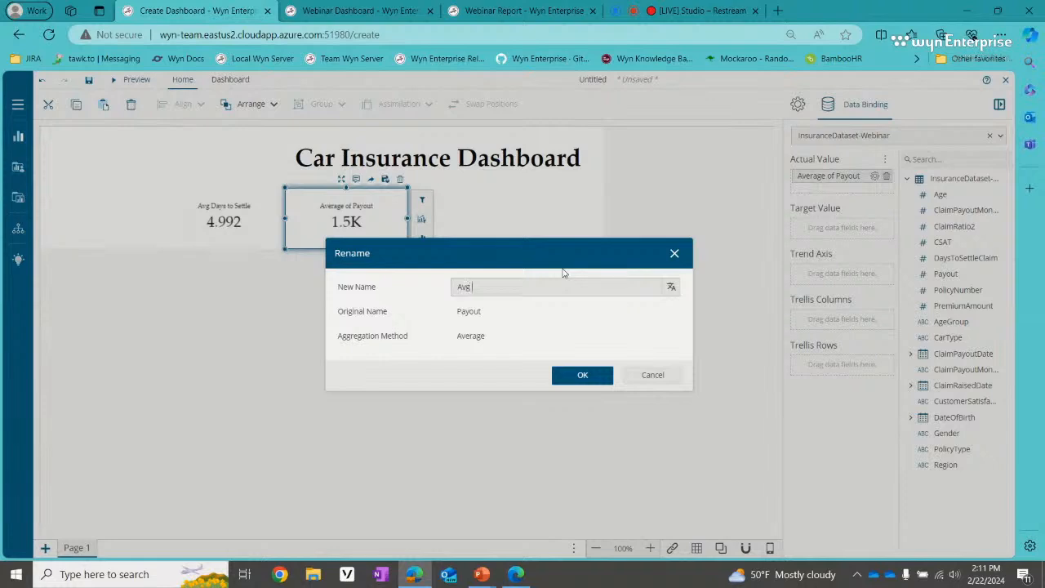
pyautogui.write(' Payout')
pyautogui.click(578, 375)
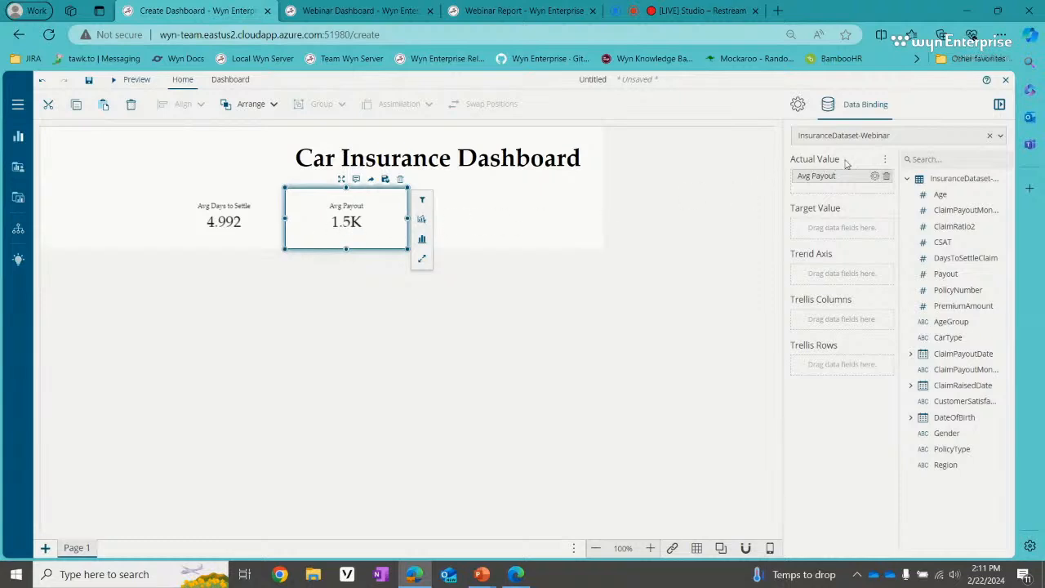
# Step: Format the Avg Payout KPI's Actual Value as Currency with the $ symbol and 0 decimal places
pyautogui.click(886, 163)
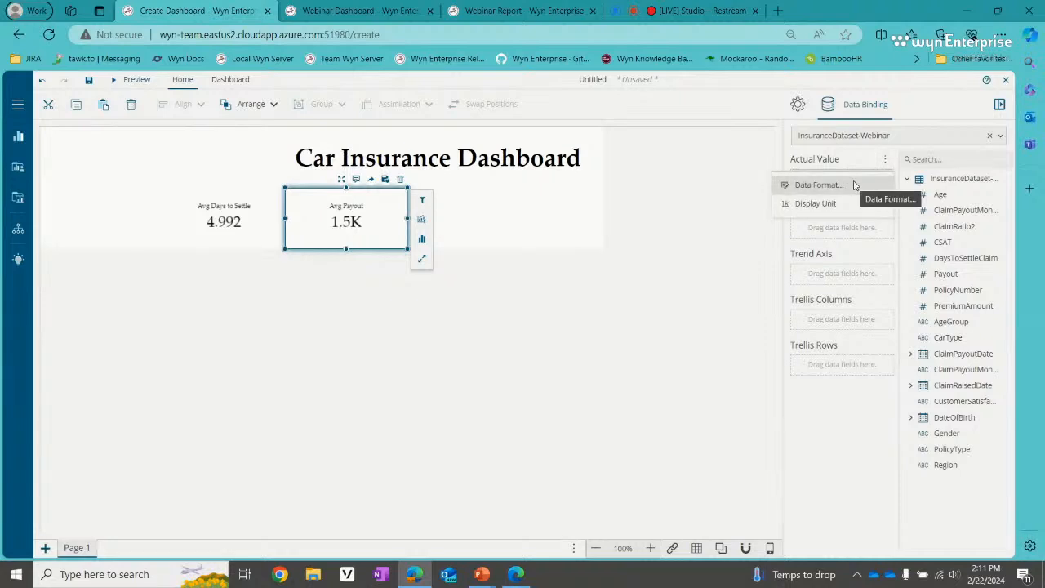
pyautogui.click(819, 185)
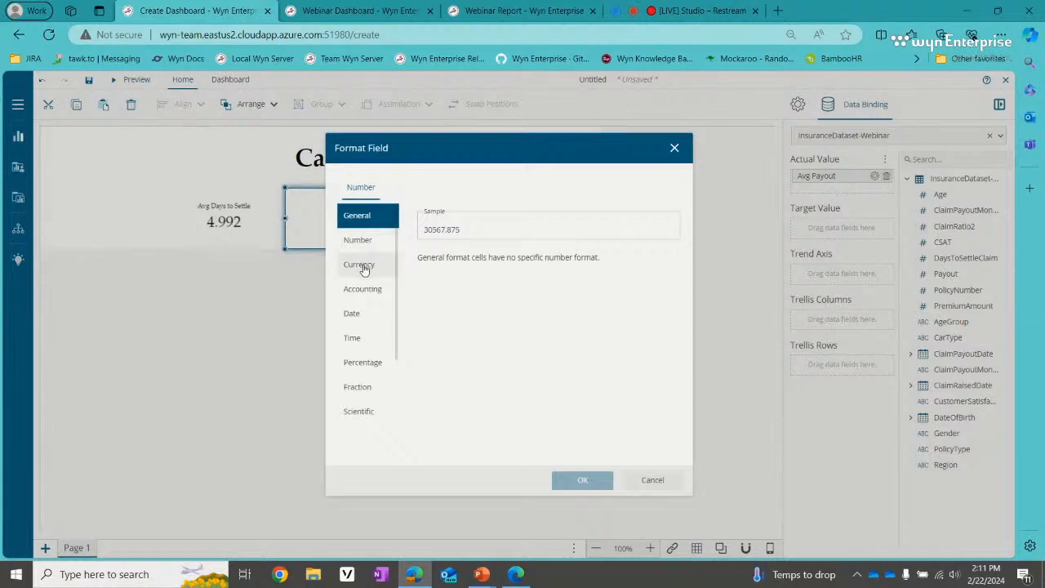
pyautogui.click(364, 266)
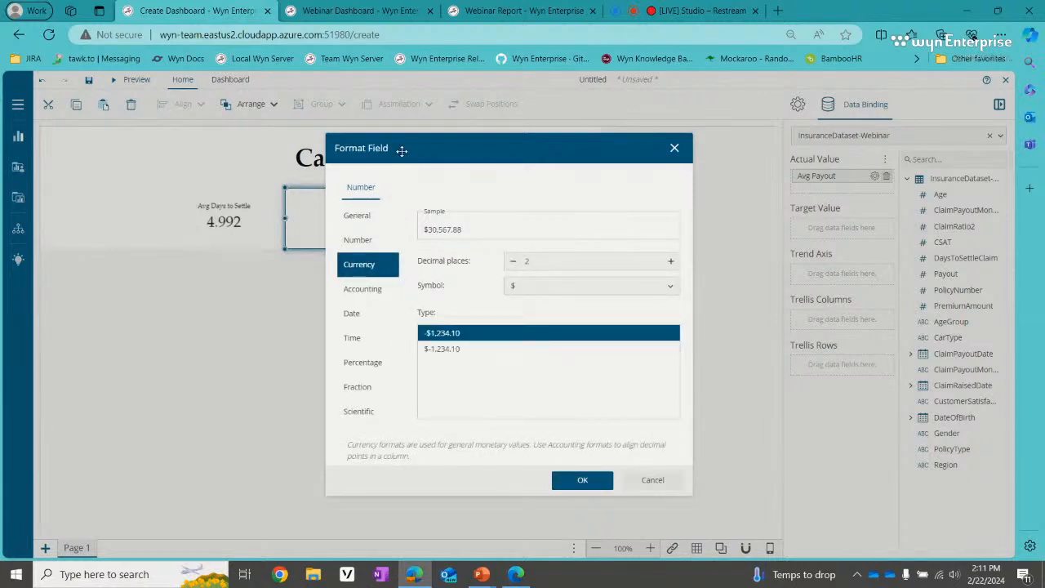
pyautogui.moveTo(402, 150); pyautogui.dragTo(527, 132)
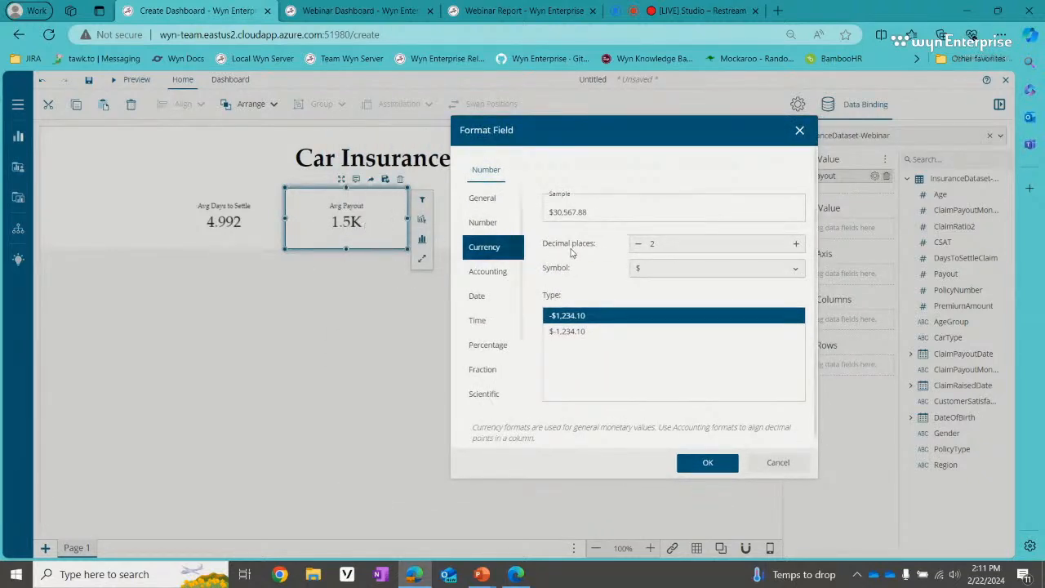
pyautogui.click(639, 244)
pyautogui.click(639, 244)
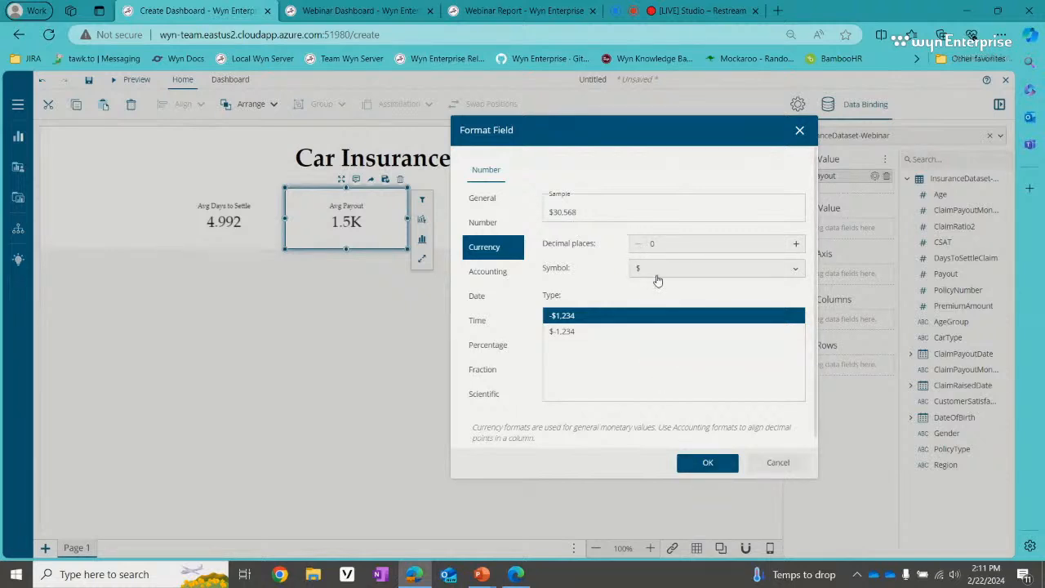
pyautogui.click(708, 465)
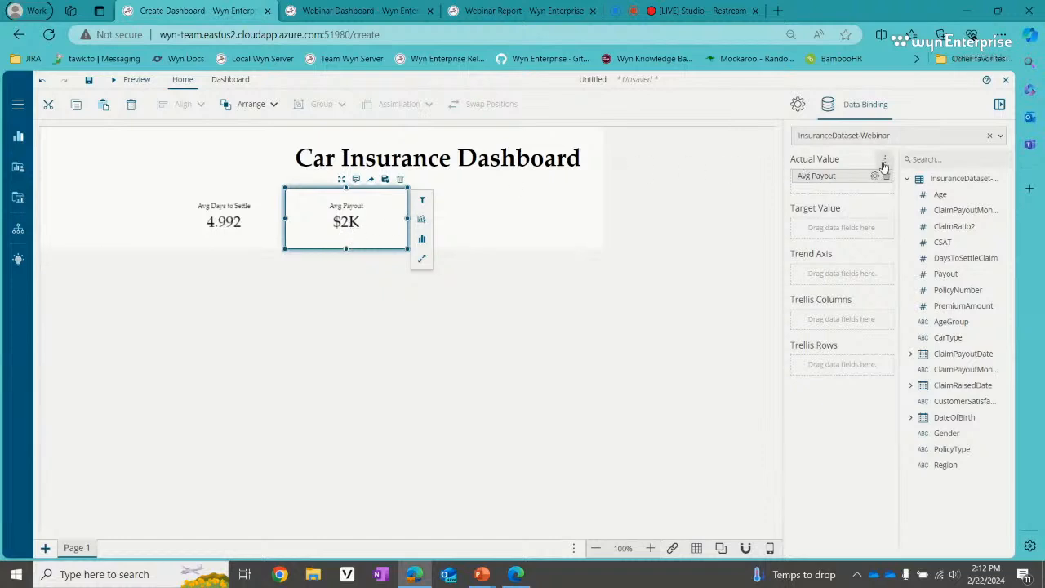
# Step: Set the display unit of the Avg Payout KPI's Actual Value to None
pyautogui.click(884, 166)
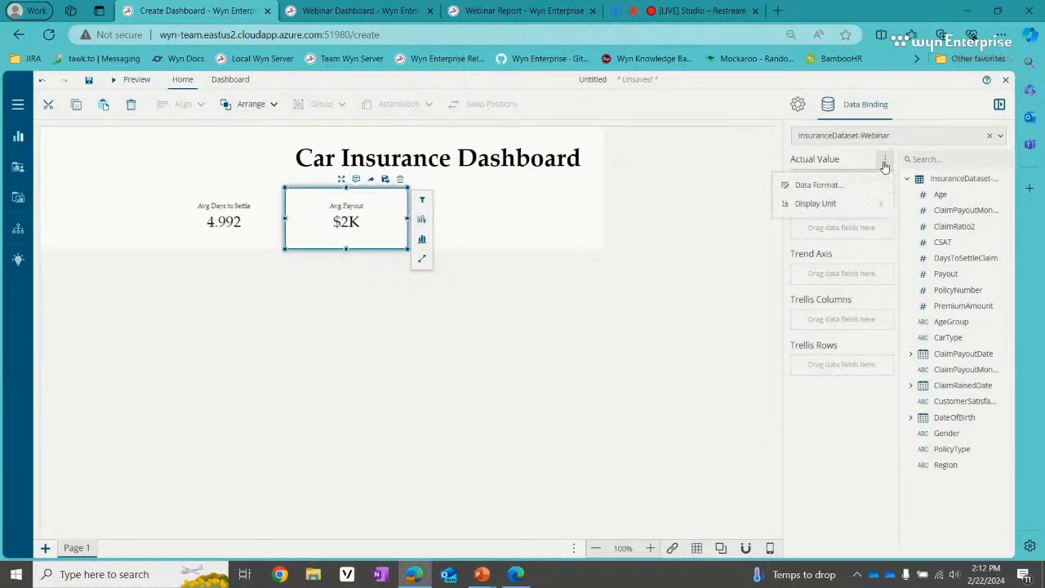
pyautogui.moveTo(867, 204)
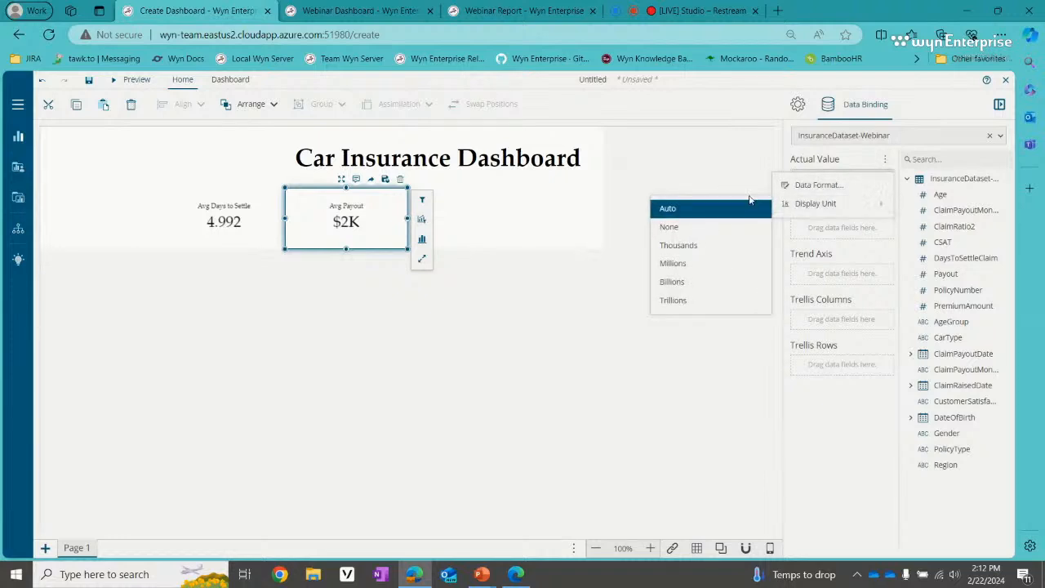
pyautogui.click(707, 230)
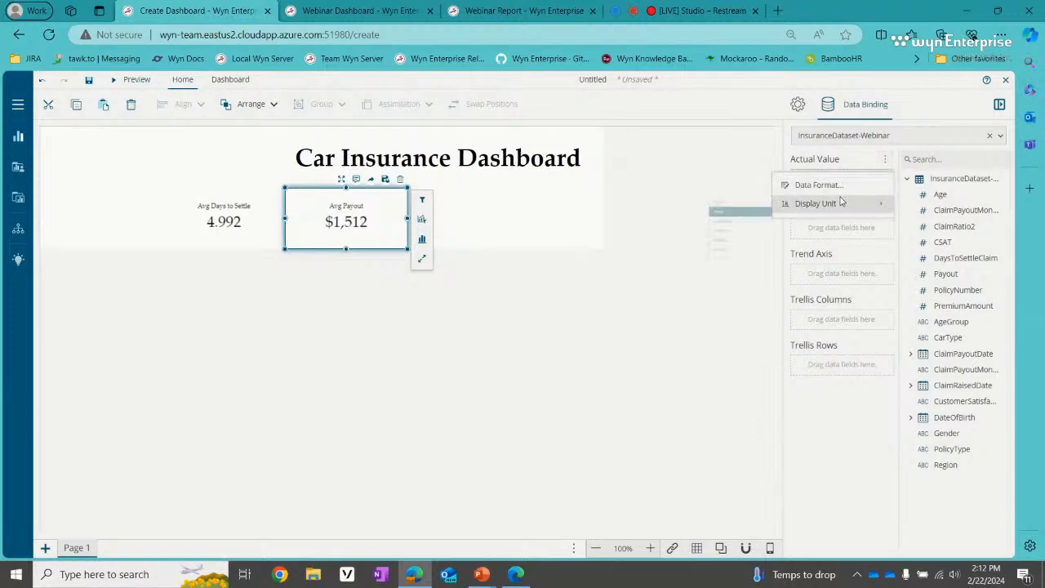
# Step: Copy the Avg Payout KPI chart and paste the duplicate directly beside it, extending the KPI row
pyautogui.click(366, 224)
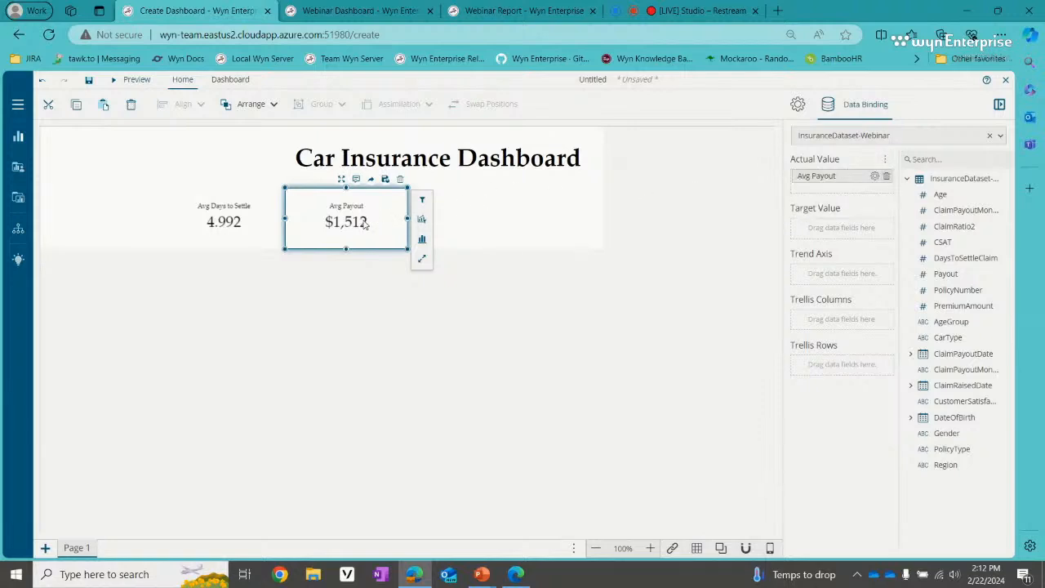
pyautogui.click(464, 216)
pyautogui.hotkey('ctrl', 'v')
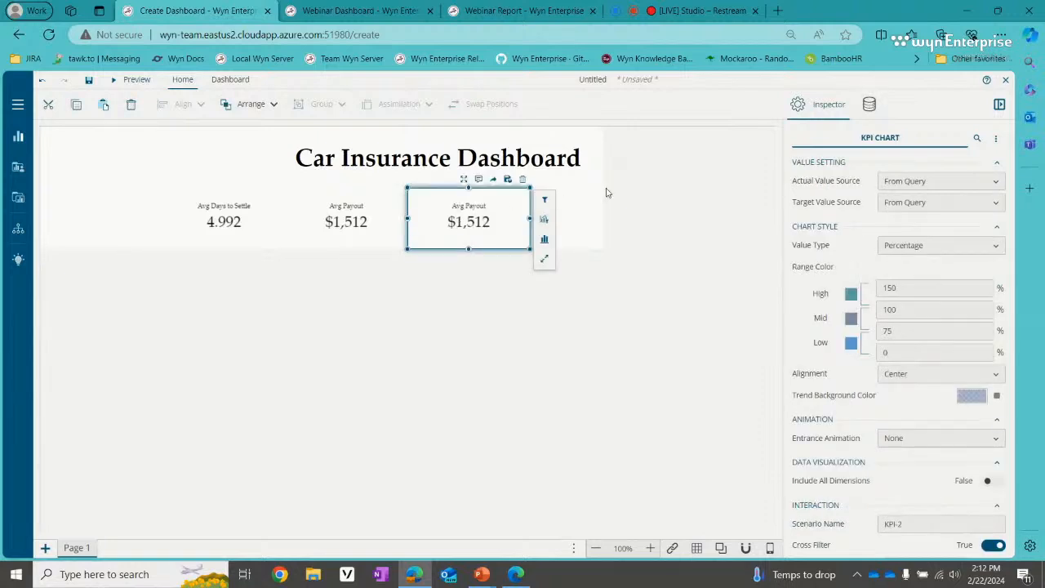
# Step: Replace the third KPI chart's Actual Value with the PremiumAmount field, aggregated by Average
pyautogui.click(871, 106)
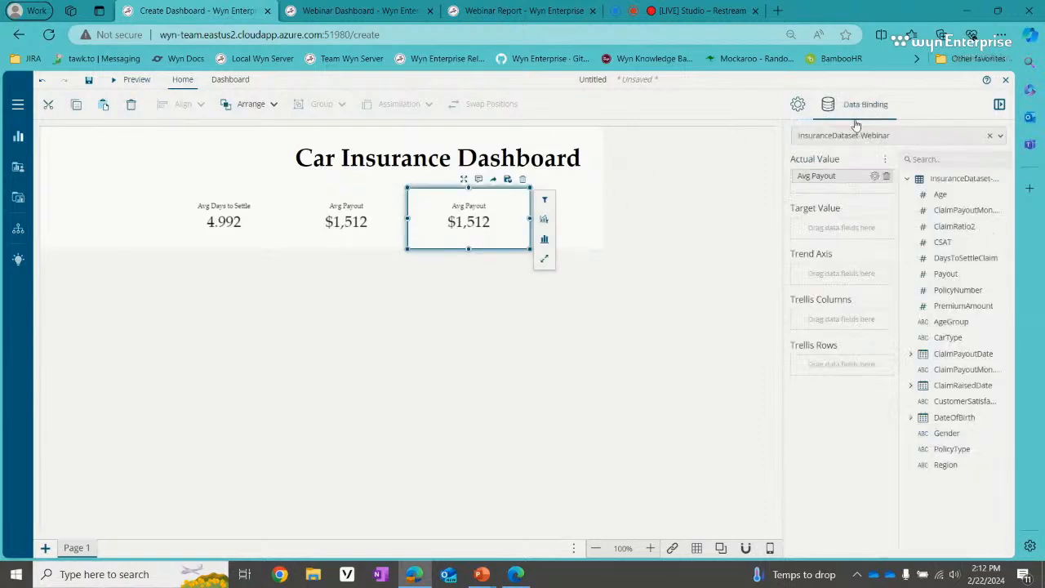
pyautogui.click(886, 176)
pyautogui.moveTo(971, 303); pyautogui.dragTo(855, 181)
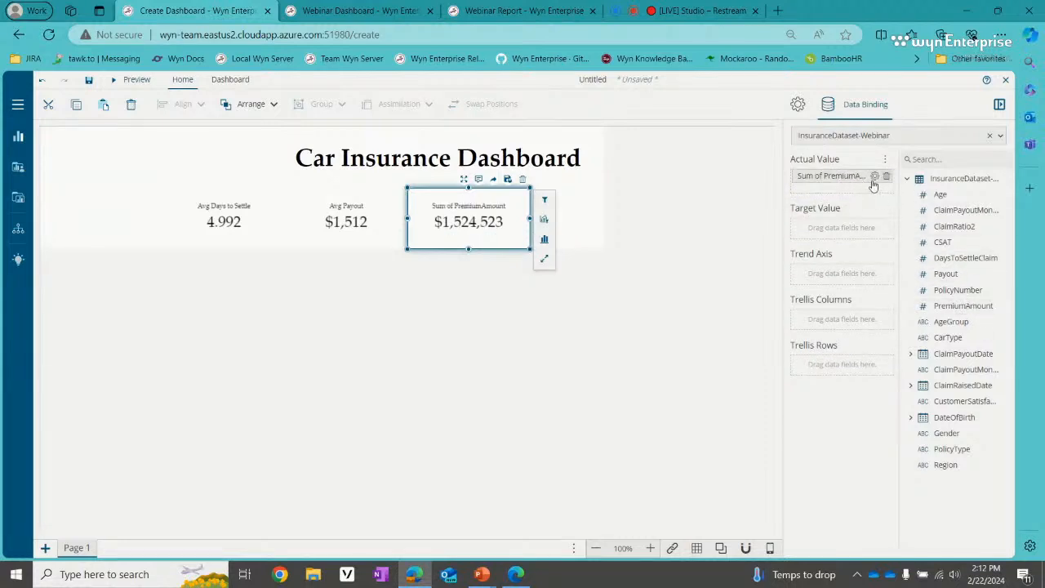
pyautogui.click(875, 176)
pyautogui.moveTo(816, 197)
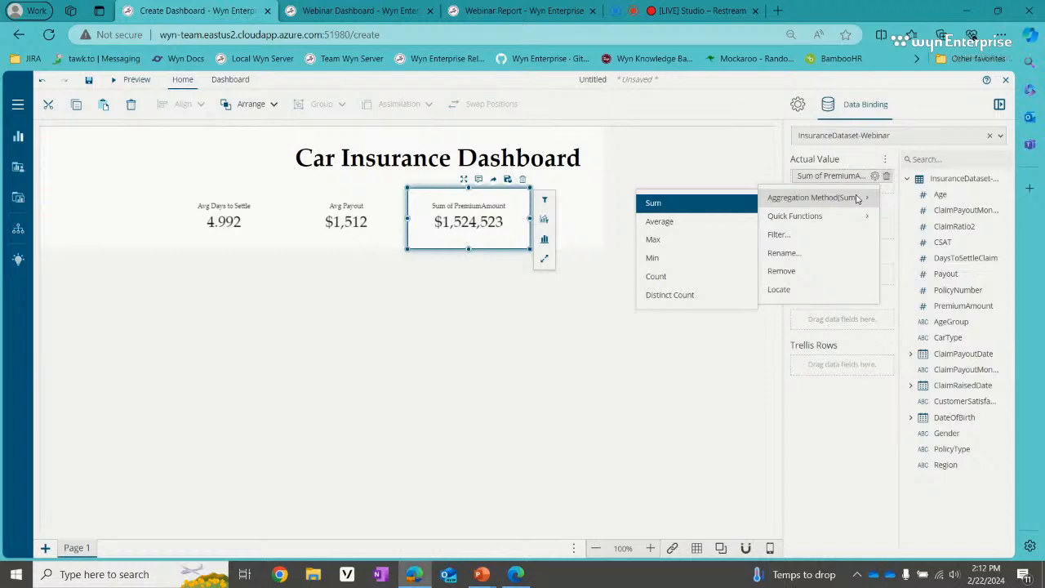
pyautogui.click(670, 217)
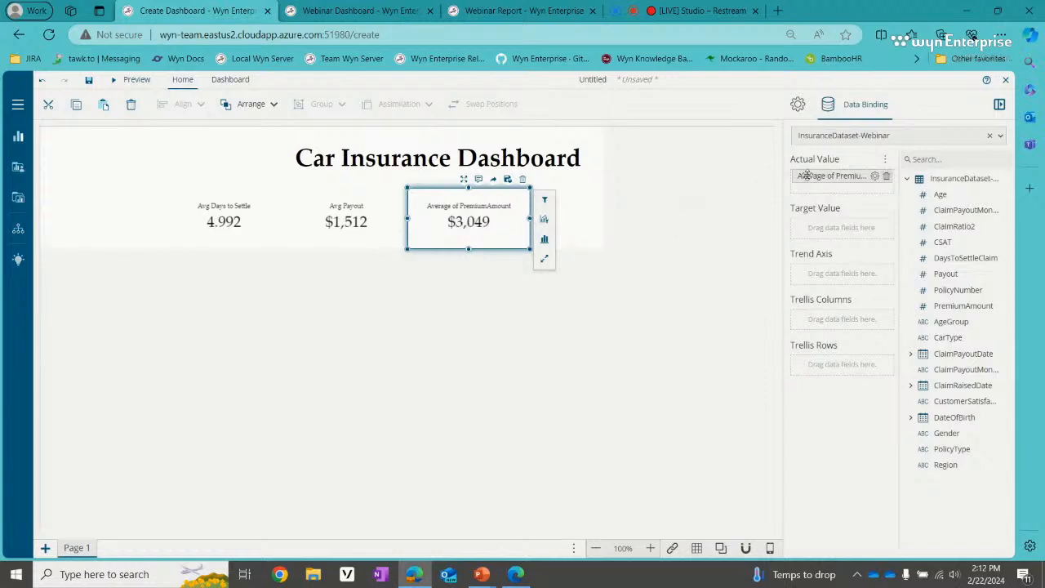
# Step: Rename the third KPI chart's Actual Value field to "Avg Premium"
pyautogui.click(875, 176)
pyautogui.click(827, 256)
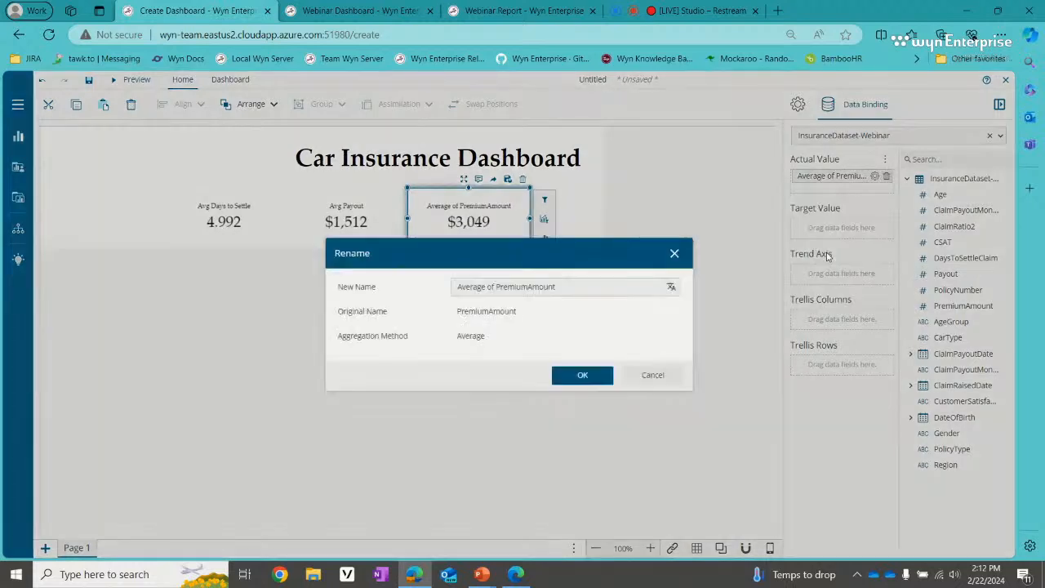
pyautogui.tripleClick(580, 282)
pyautogui.write('Avg Premium')
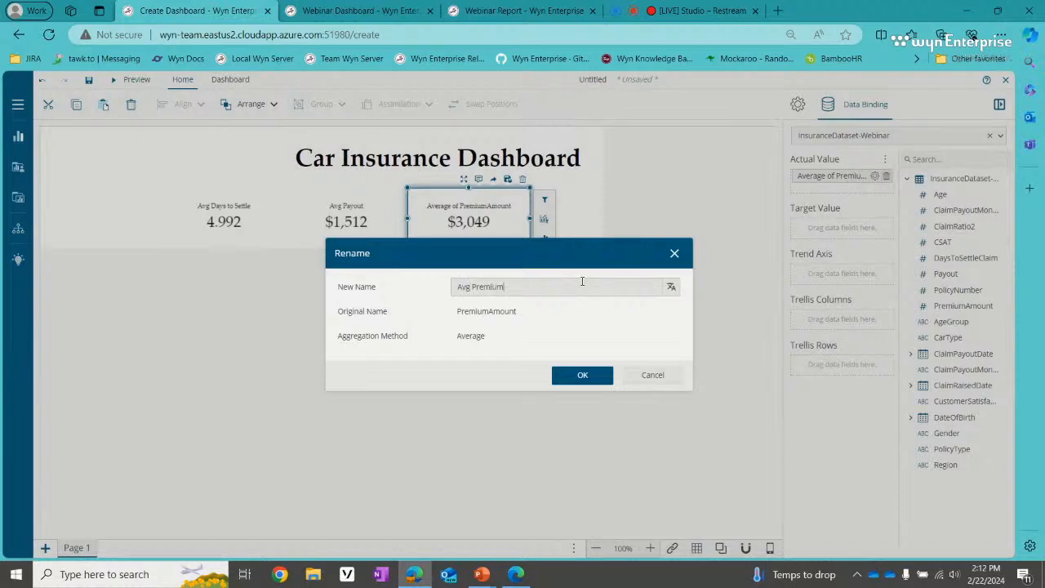
pyautogui.click(583, 379)
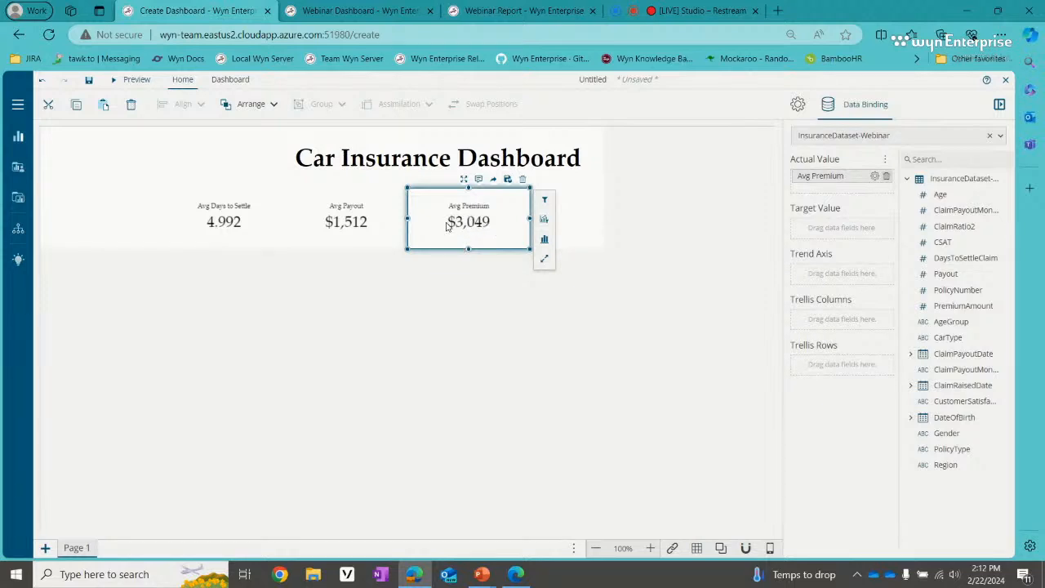
# Step: Review the data format settings of the Avg Premium KPI's Actual Value without changing them
pyautogui.click(875, 175)
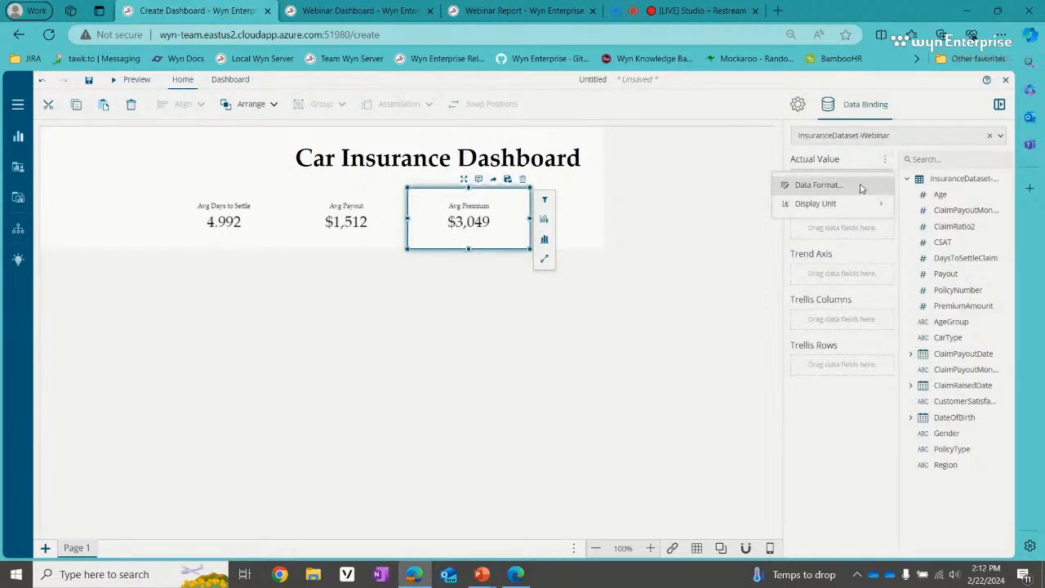
pyautogui.click(861, 189)
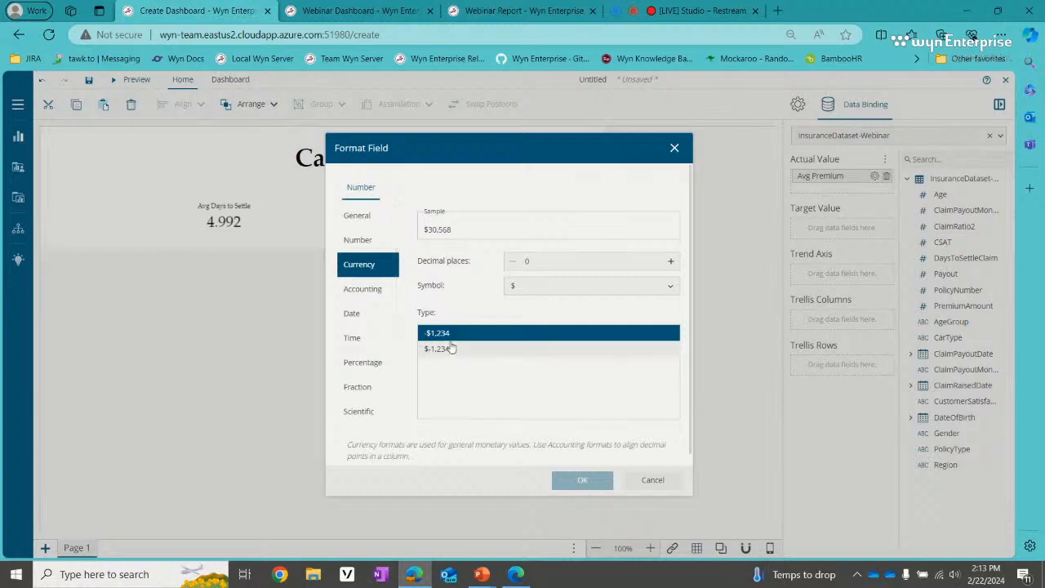
pyautogui.click(641, 480)
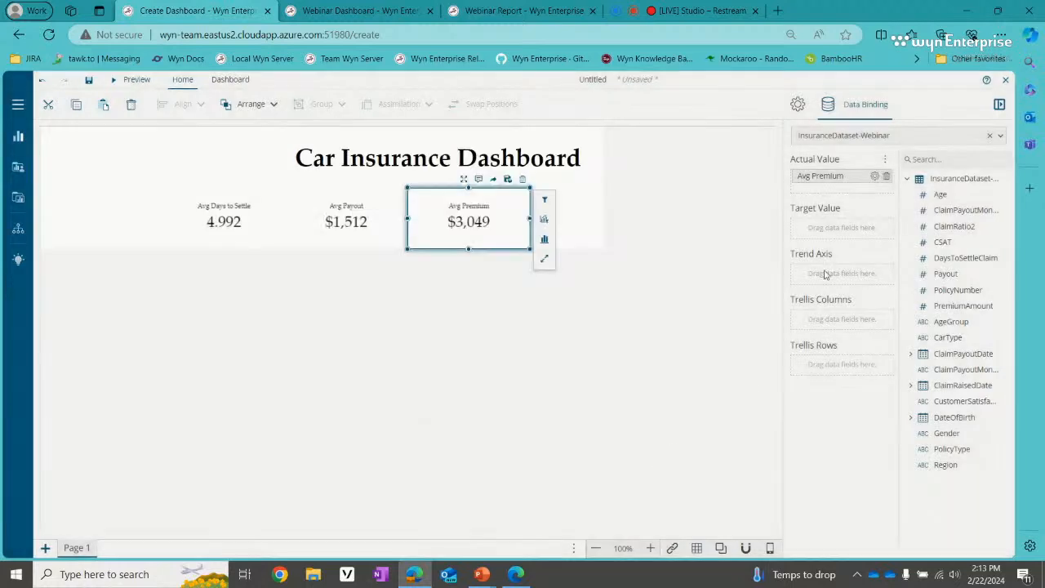
pyautogui.click(874, 176)
pyautogui.click(665, 167)
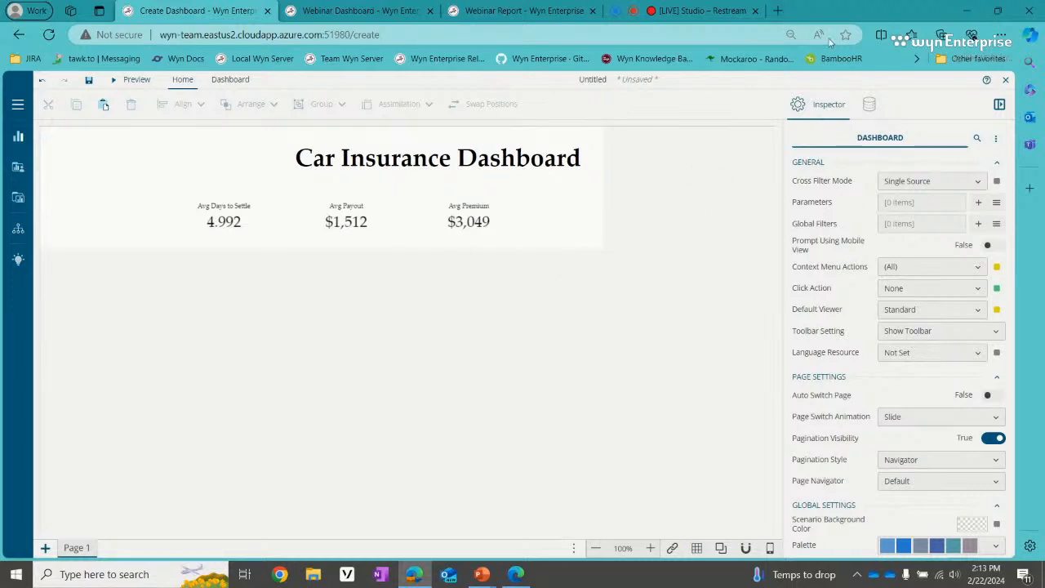
# Step: Copy the Avg Days to Settle KPI chart and paste the duplicate beside the Avg Premium KPI
pyautogui.click(469, 228)
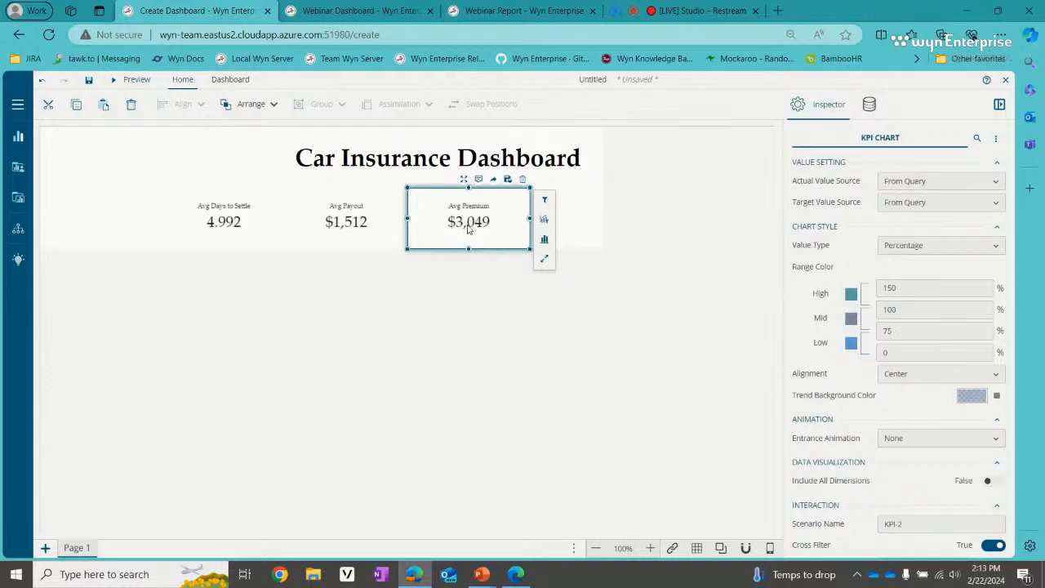
pyautogui.click(243, 223)
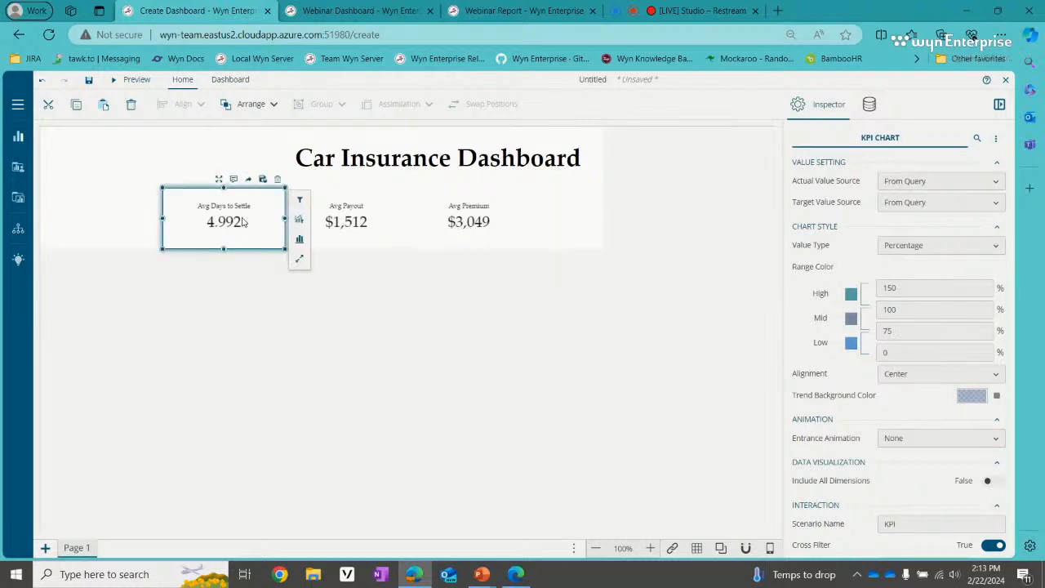
pyautogui.click(547, 217)
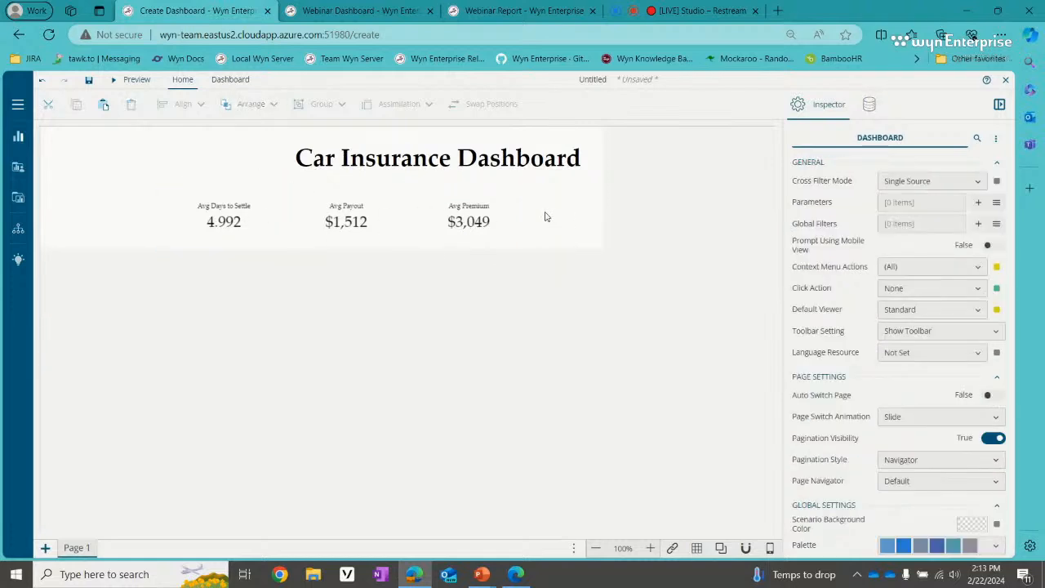
pyautogui.hotkey('ctrl', 'v')
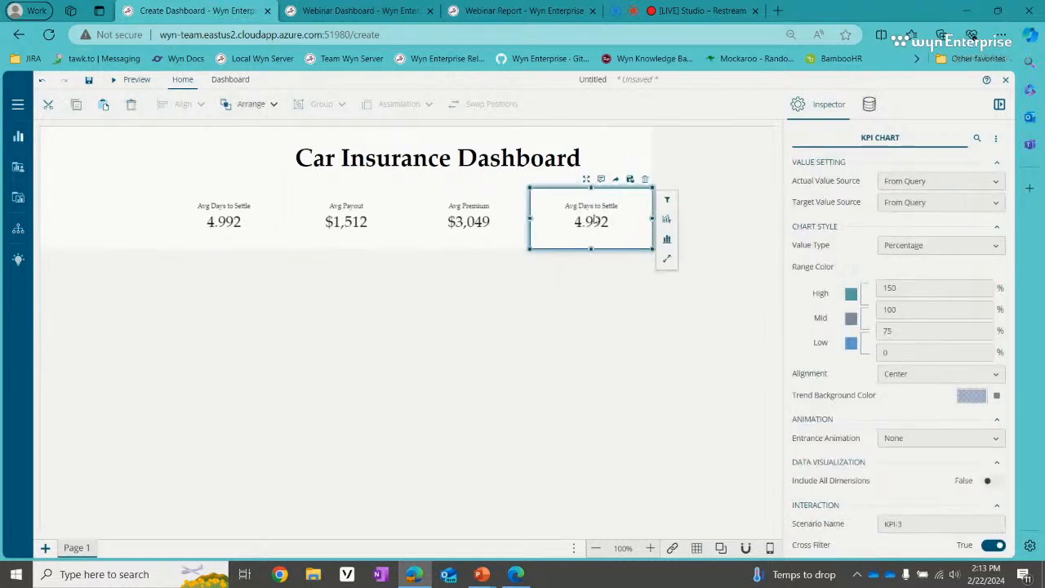
# Step: Replace the fourth KPI chart's Actual Value with the CSAT field, aggregated by Average
pyautogui.click(870, 104)
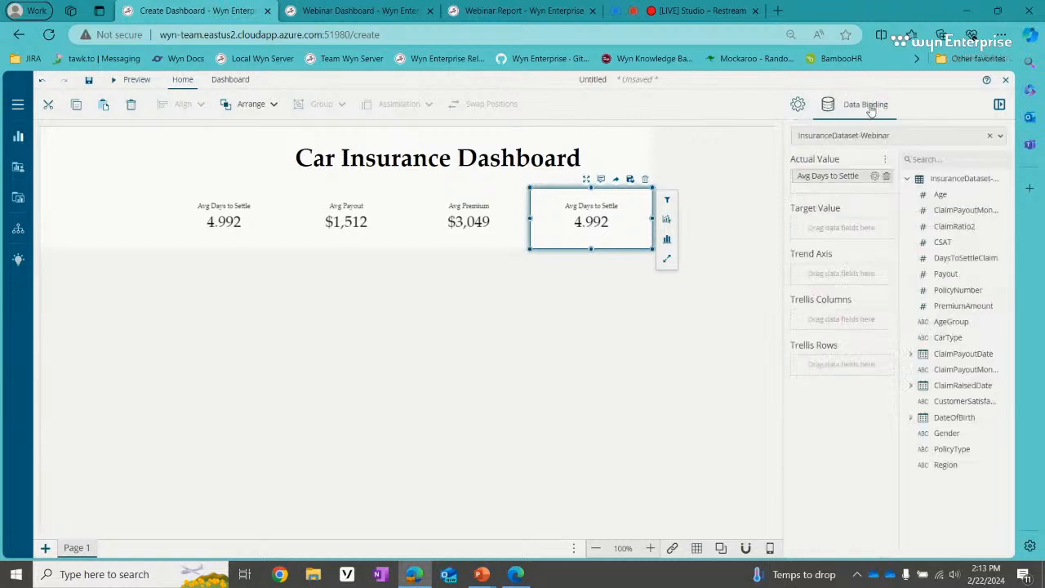
pyautogui.click(887, 178)
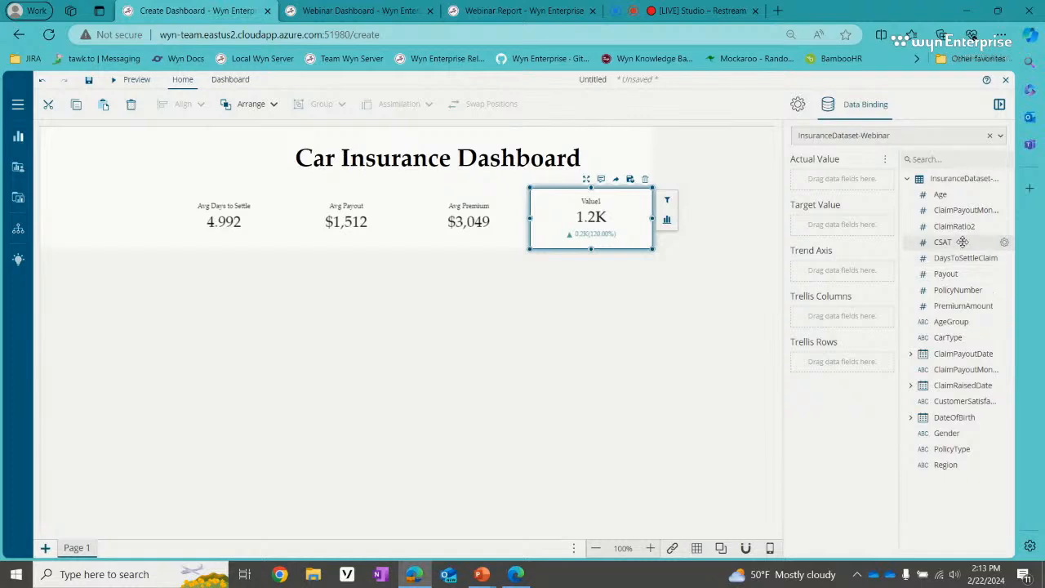
pyautogui.moveTo(955, 242); pyautogui.dragTo(845, 176)
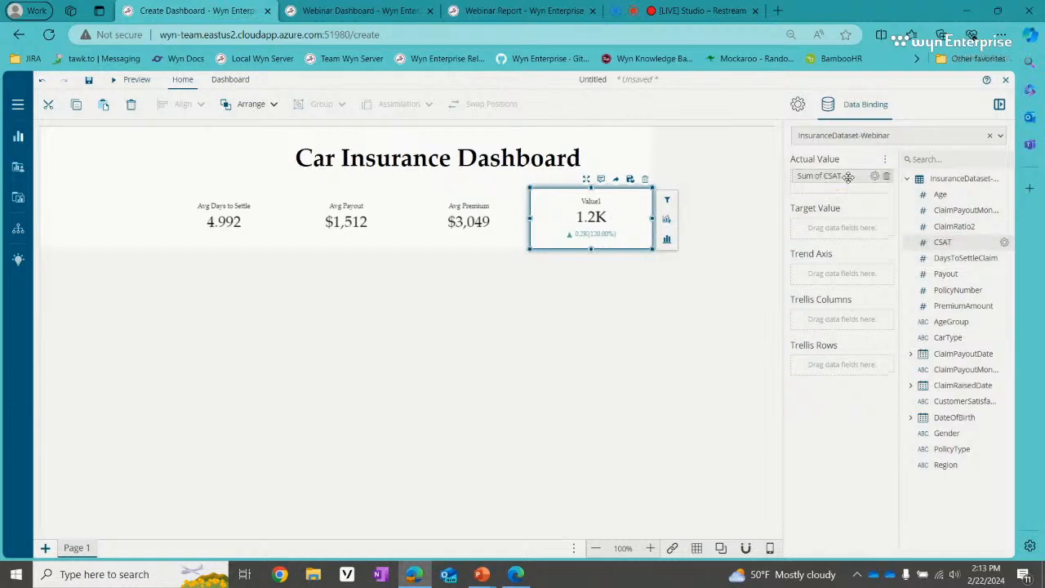
pyautogui.click(876, 176)
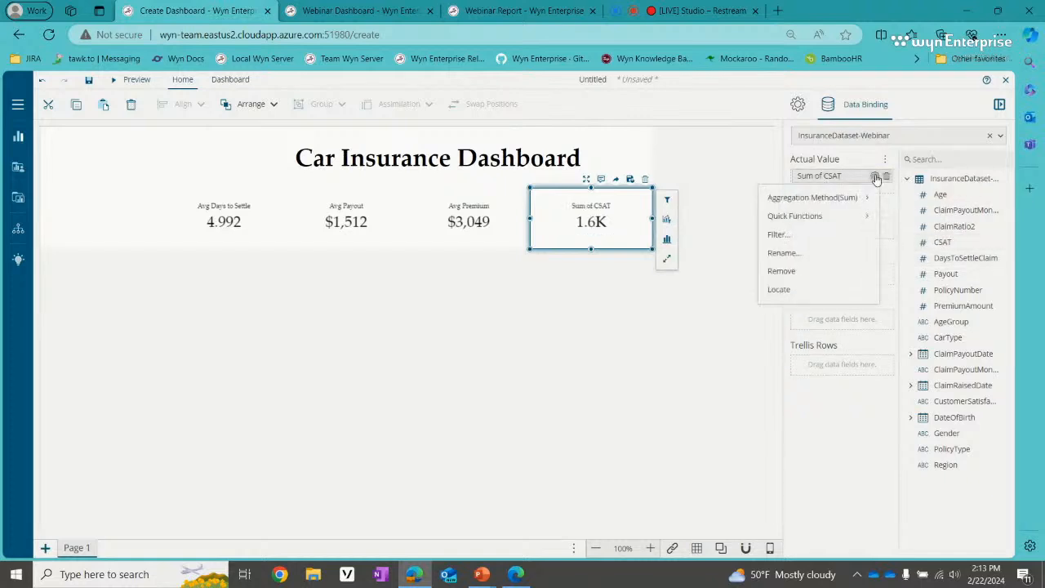
pyautogui.moveTo(851, 200)
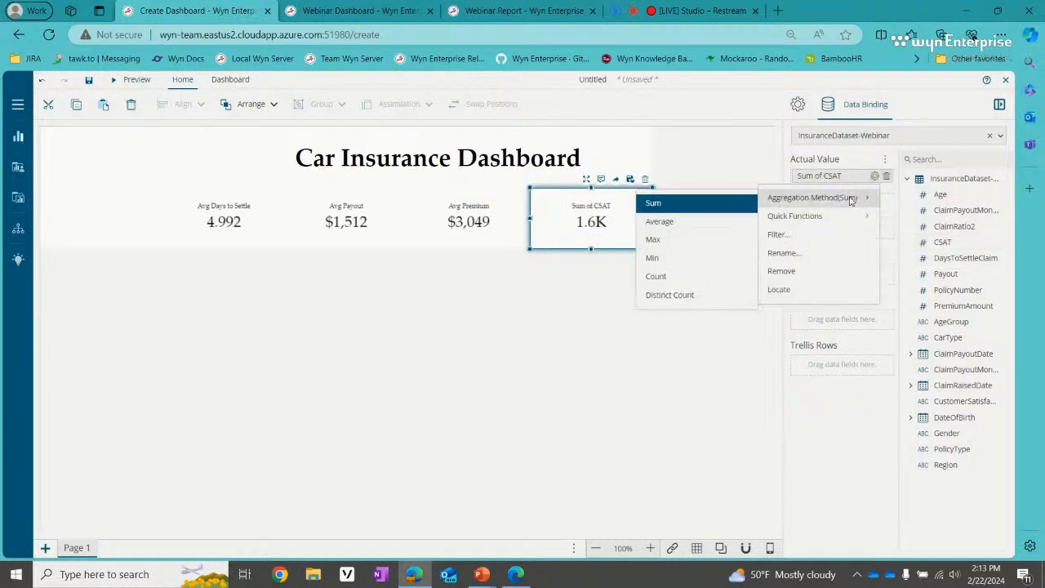
pyautogui.click(676, 222)
# Step: Rename the fourth KPI chart's Actual Value field to "Customer Satisfaction"
pyautogui.click(875, 176)
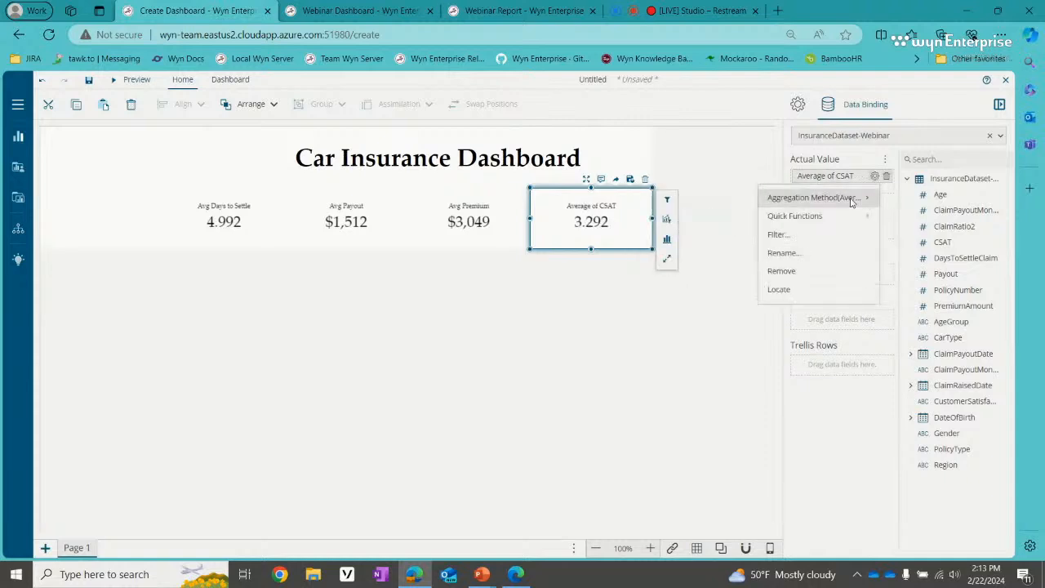
pyautogui.click(826, 253)
pyautogui.tripleClick(531, 282)
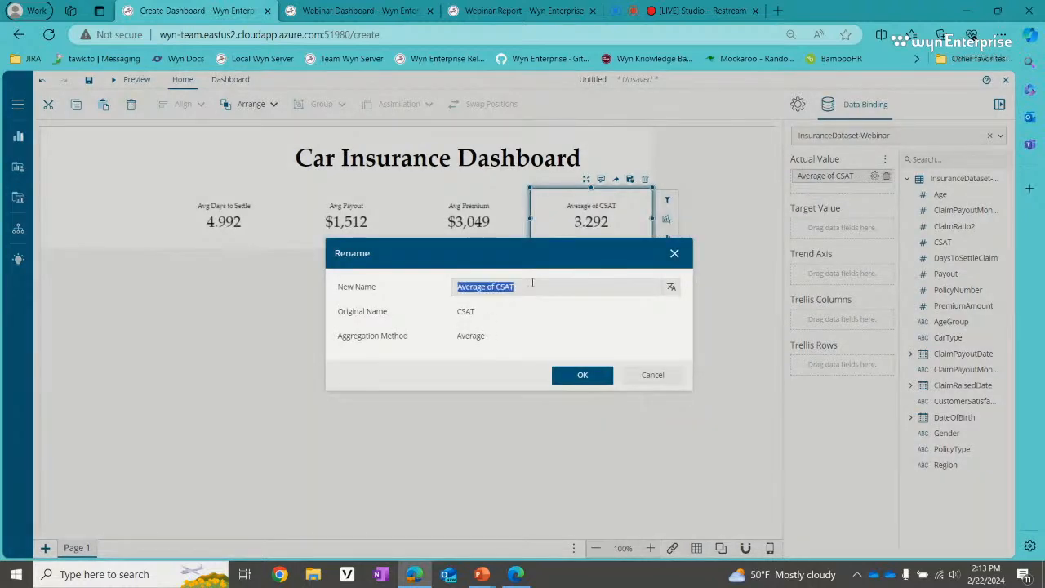
pyautogui.write('Customer Satisfaction')
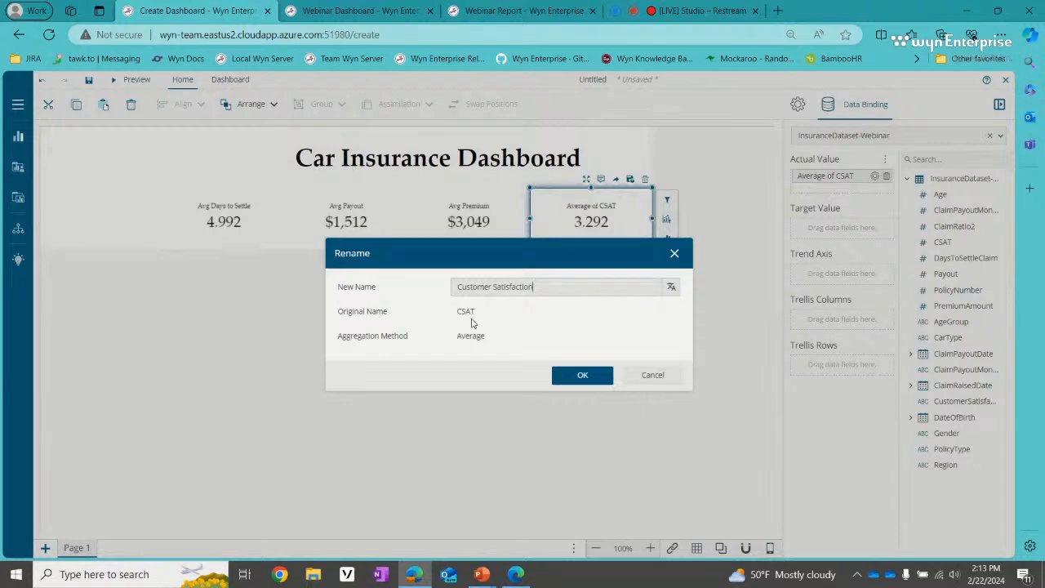
pyautogui.click(583, 378)
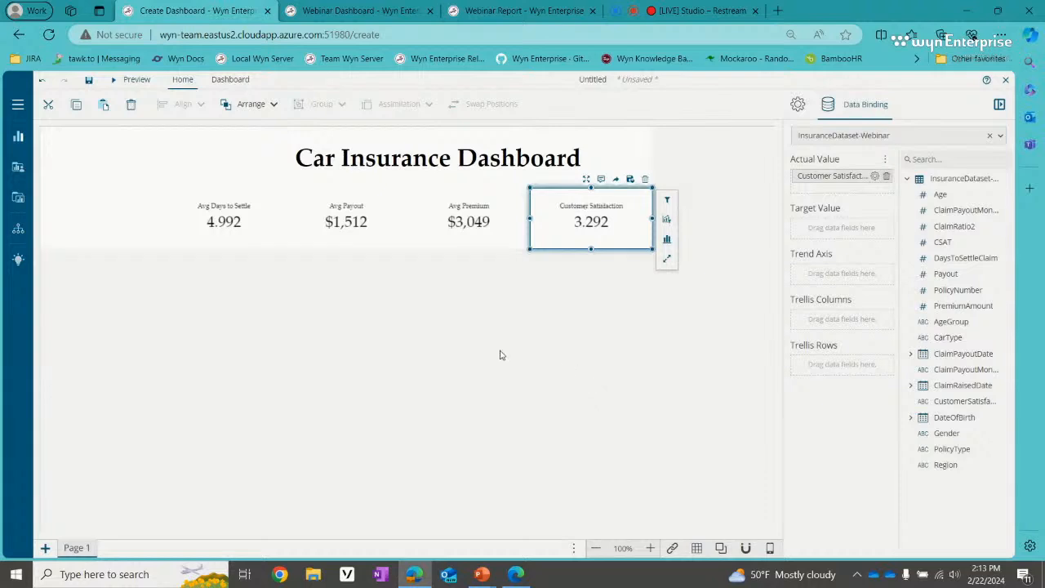
# Step: Shift the dashboard title slightly left and add a Filled Radar Chart below the KPI charts at the page's left edge
pyautogui.click(437, 158)
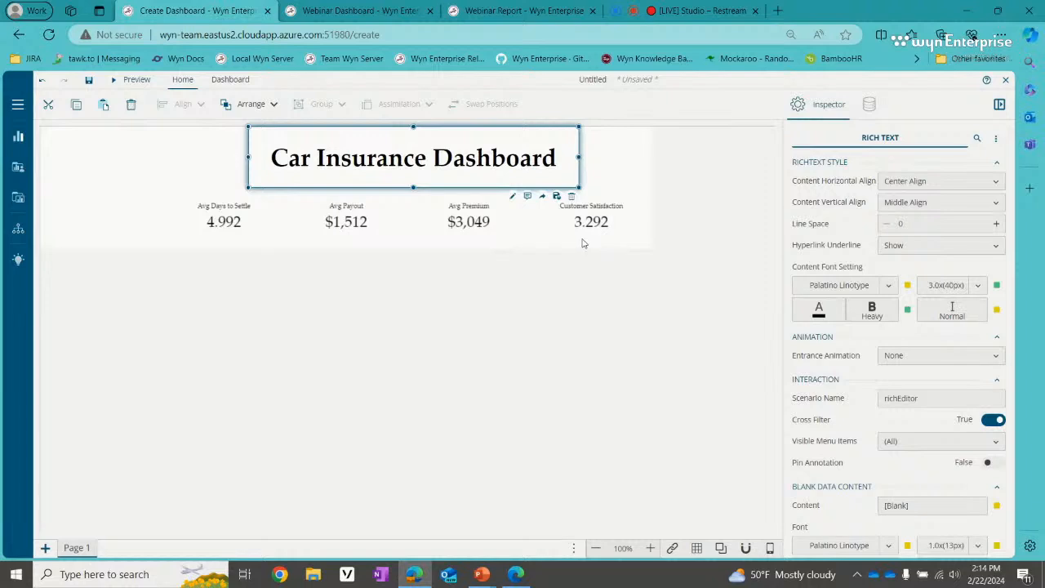
pyautogui.click(21, 138)
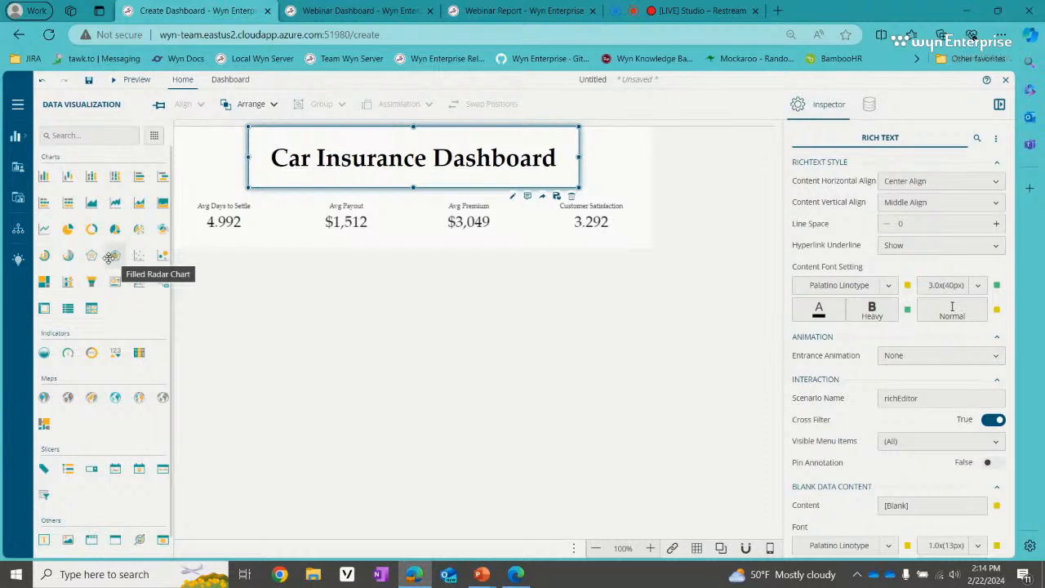
pyautogui.moveTo(110, 257); pyautogui.dragTo(142, 275)
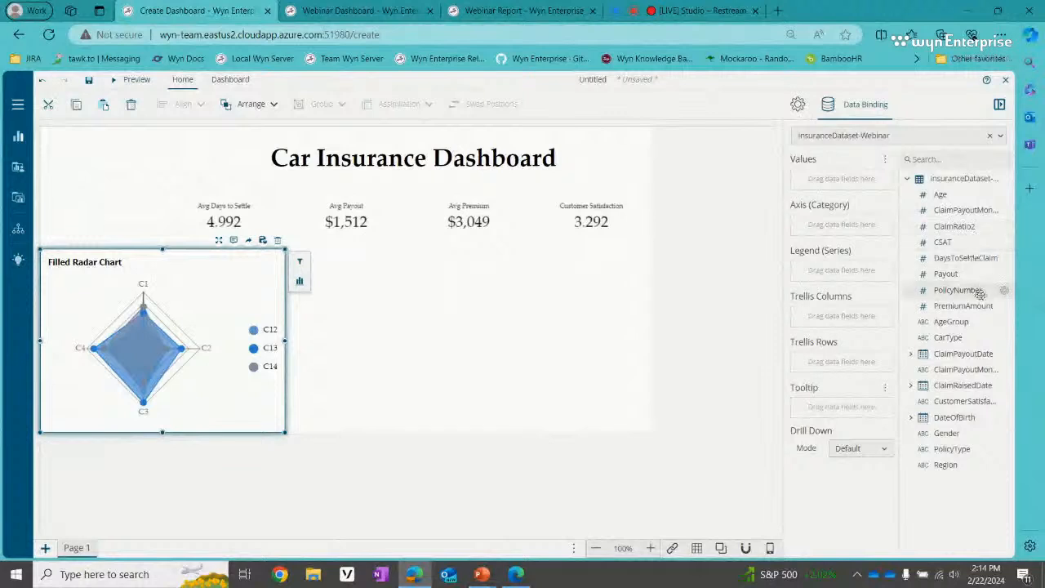
# Step: Bind the radar chart's Values to PolicyNumber, aggregated by Count, and its Axis (Category) to CustomerSatisfaction
pyautogui.moveTo(980, 290); pyautogui.dragTo(876, 180)
pyautogui.click(874, 176)
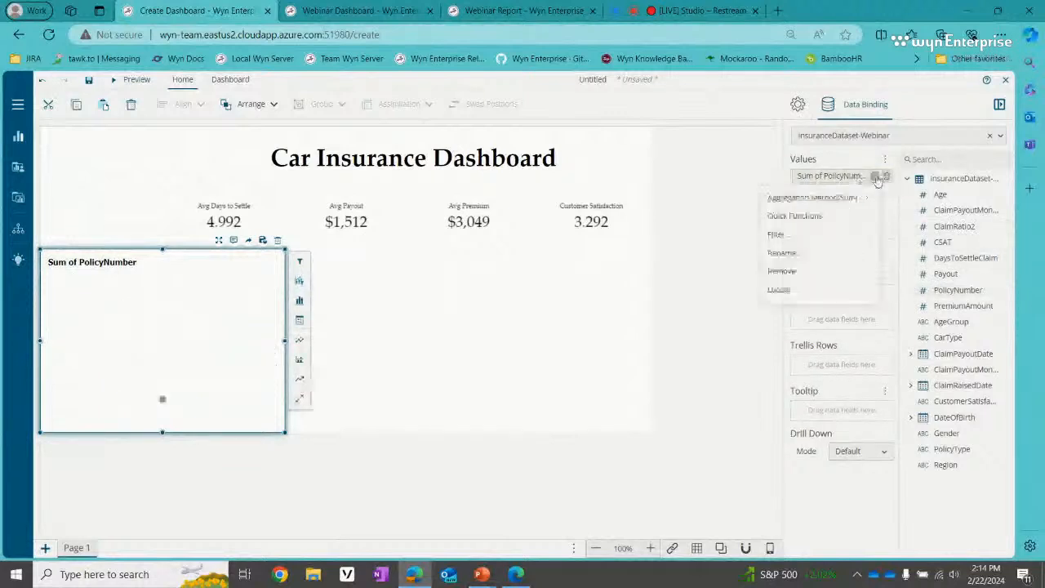
pyautogui.moveTo(846, 201)
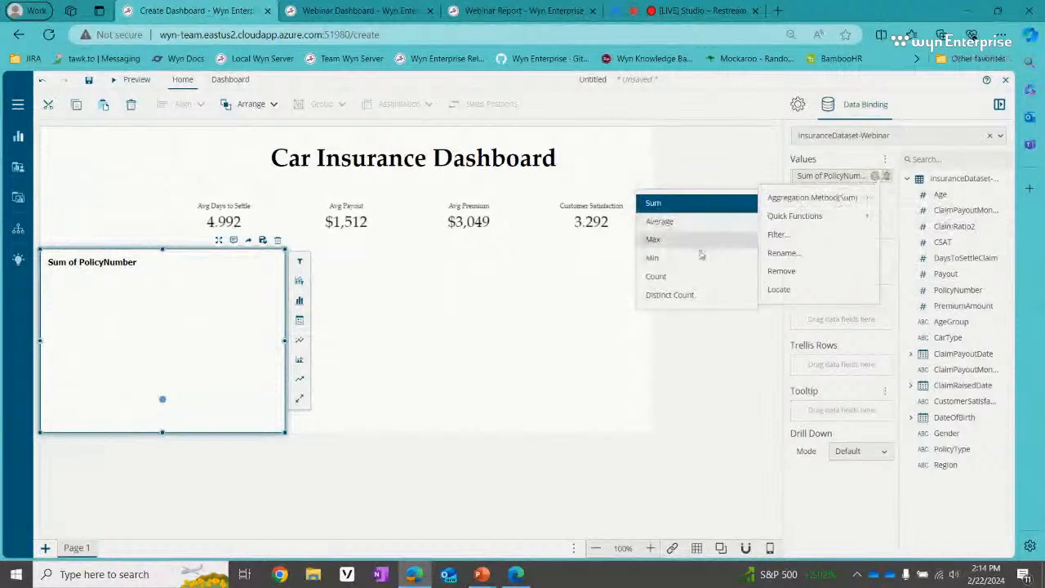
pyautogui.click(696, 276)
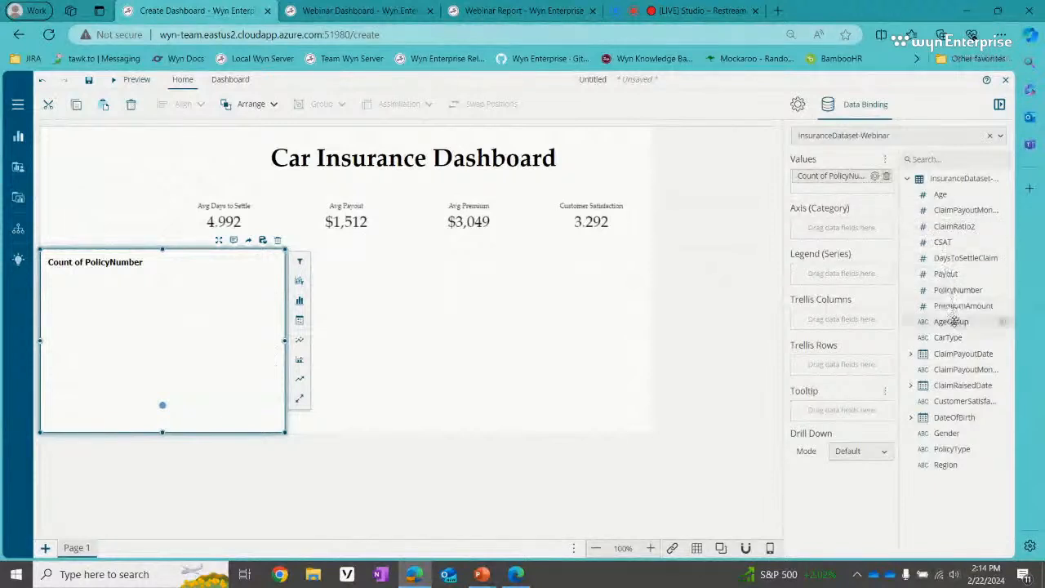
pyautogui.moveTo(964, 401); pyautogui.dragTo(841, 227)
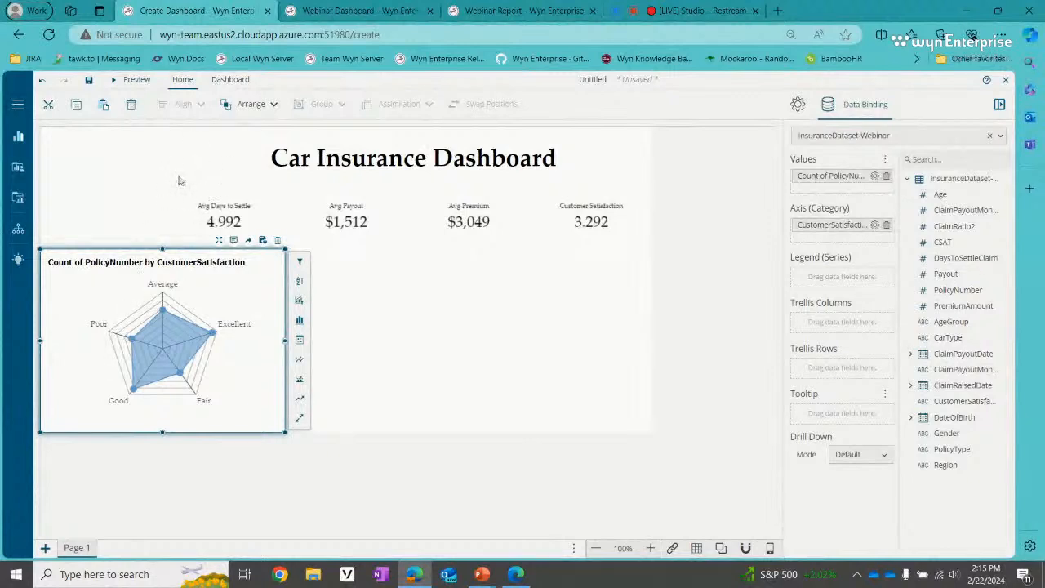
# Step: Add a manual sort on the radar chart's CustomerSatisfaction field in the order Excellent, Good, Average, Fair, Poor
pyautogui.click(300, 283)
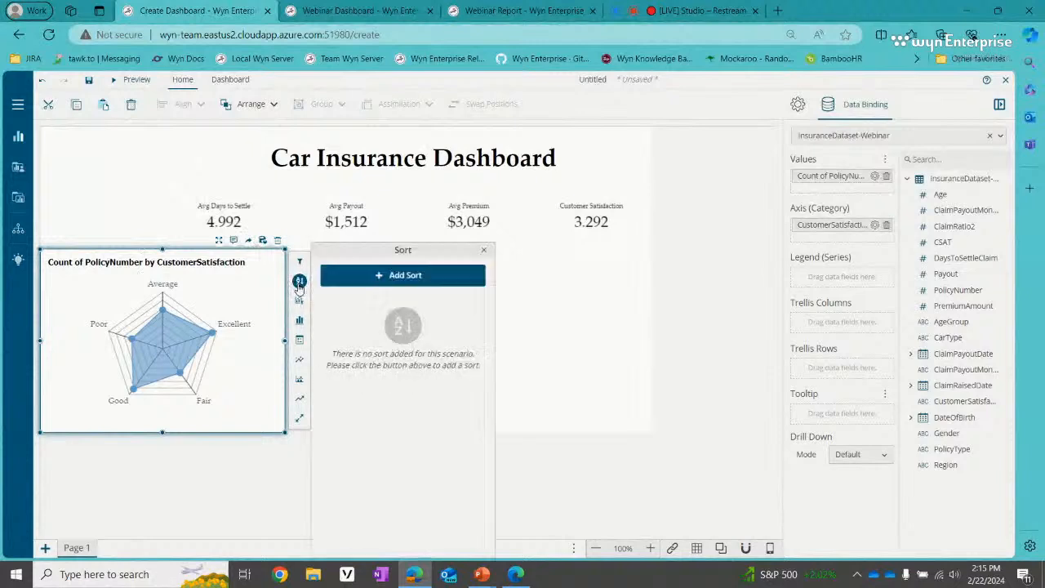
pyautogui.click(380, 276)
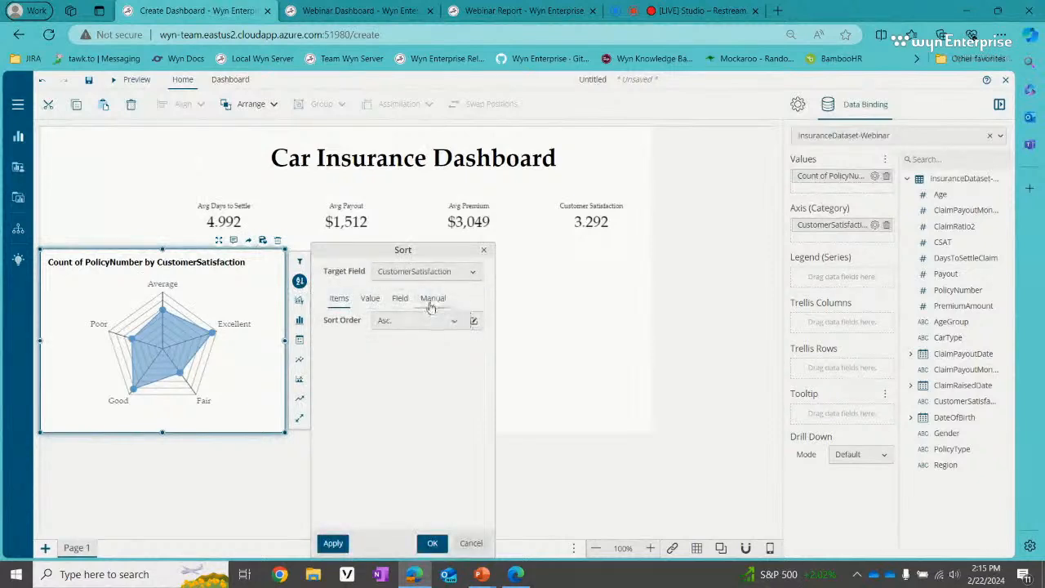
pyautogui.click(432, 301)
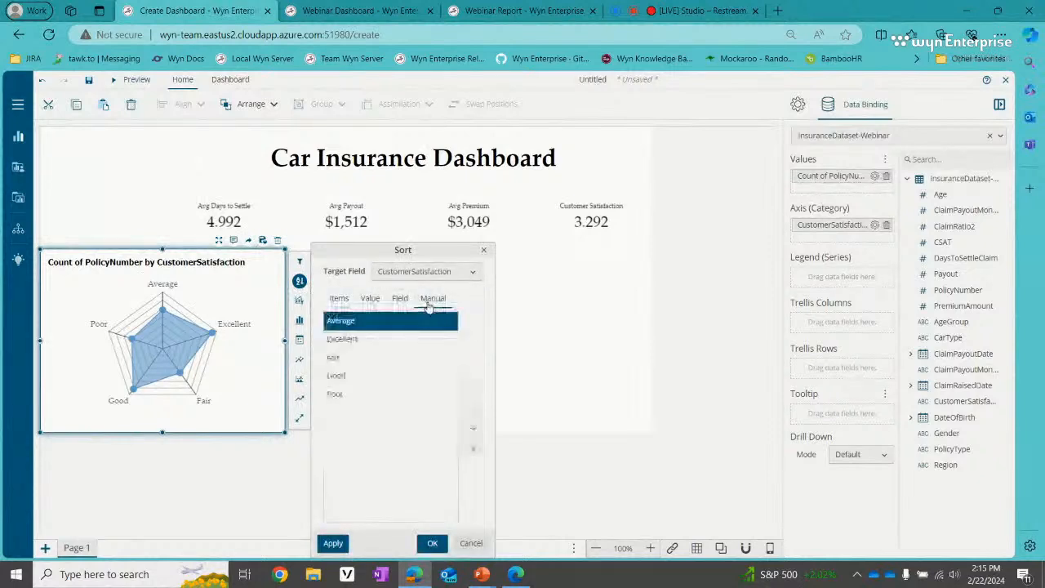
pyautogui.click(346, 340)
pyautogui.click(472, 390)
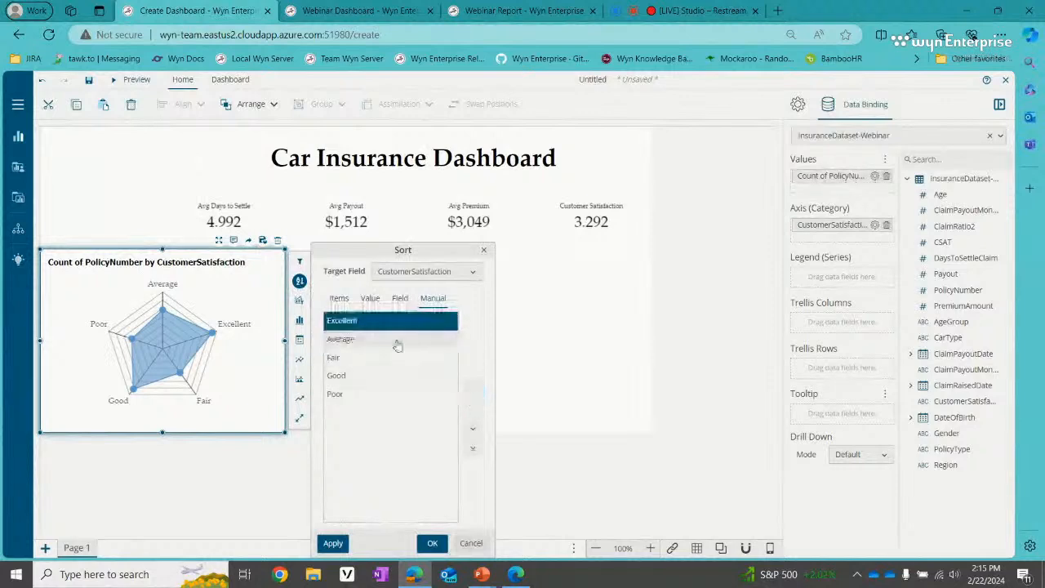
pyautogui.click(358, 377)
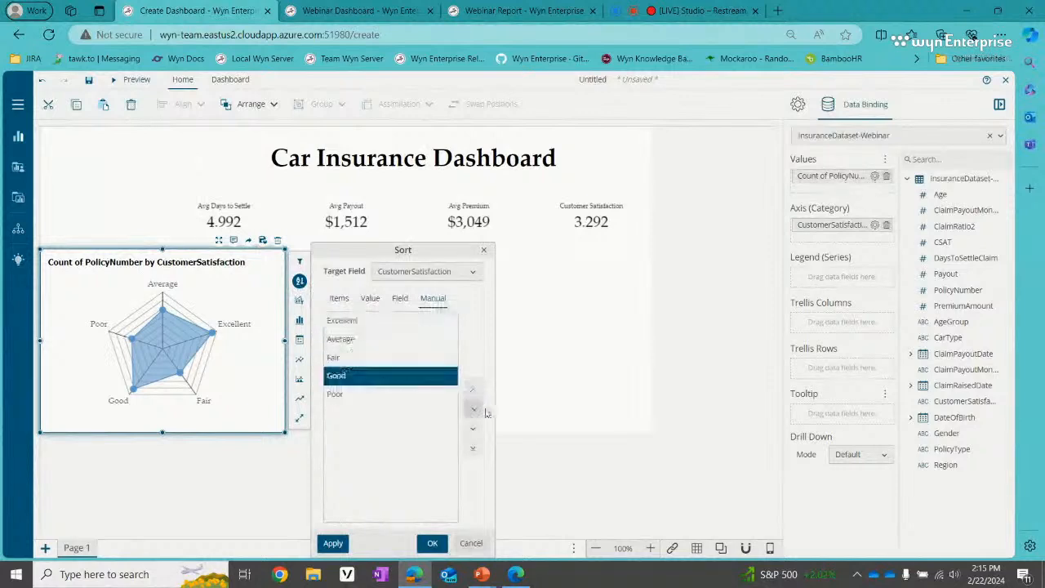
pyautogui.click(471, 391)
pyautogui.click(472, 391)
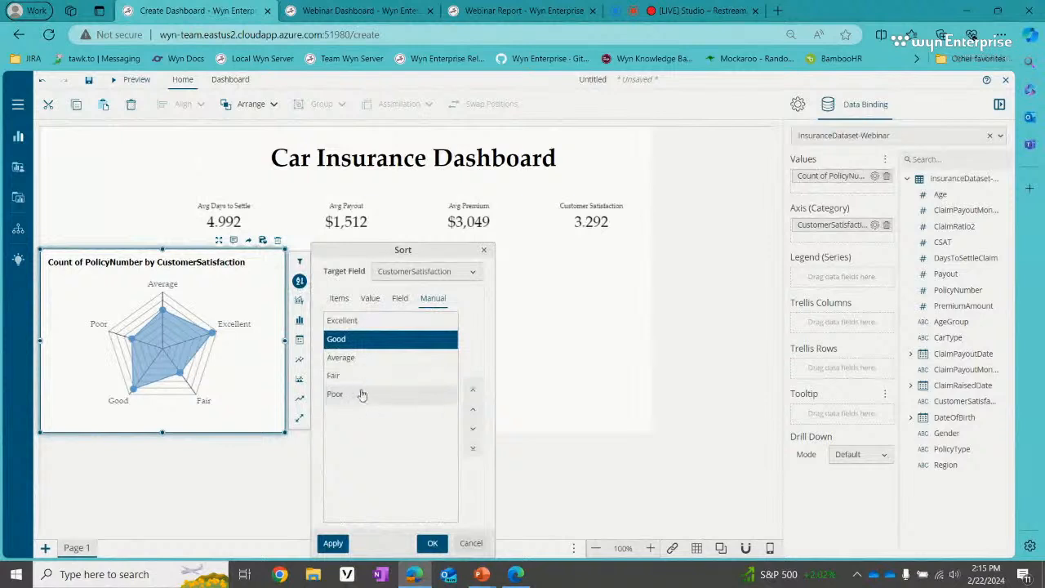
pyautogui.click(333, 544)
pyautogui.click(433, 545)
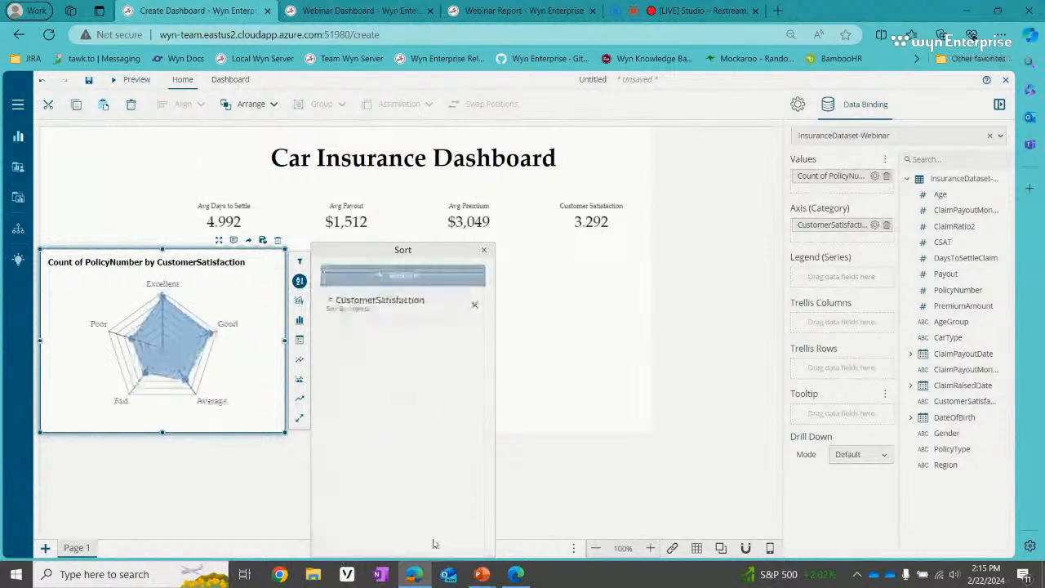
pyautogui.click(483, 250)
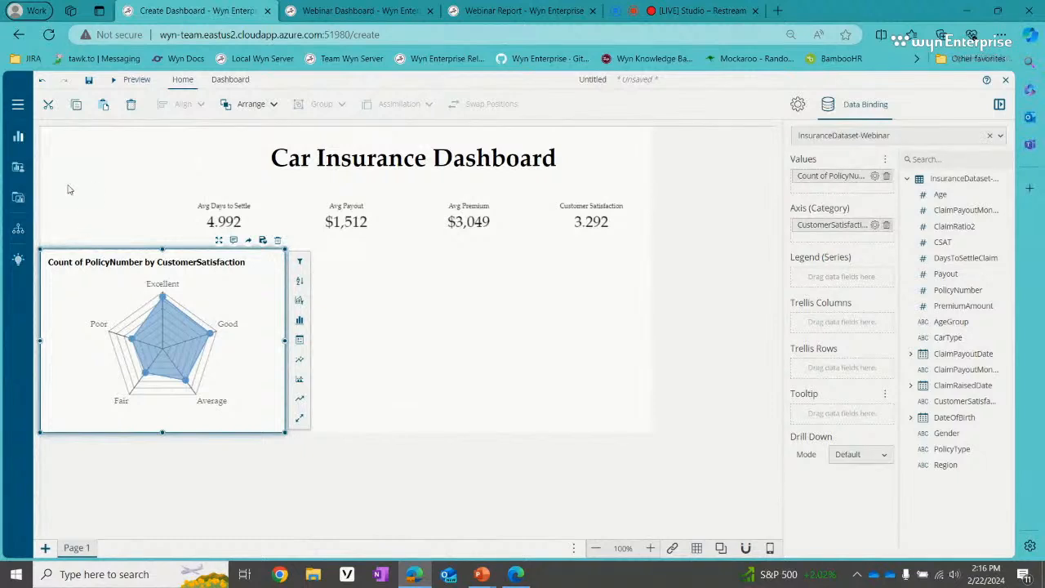
# Step: Add a wide Line Chart beside the radar chart and assign ClaimPayoutMonthName to its Axis (Category)
pyautogui.click(19, 140)
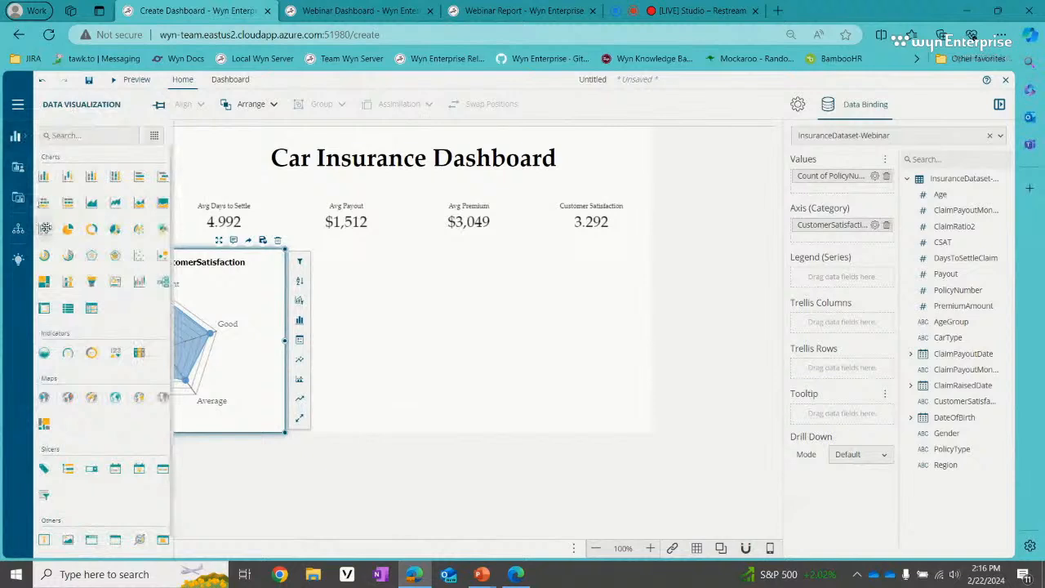
pyautogui.moveTo(44, 227); pyautogui.dragTo(756, 344)
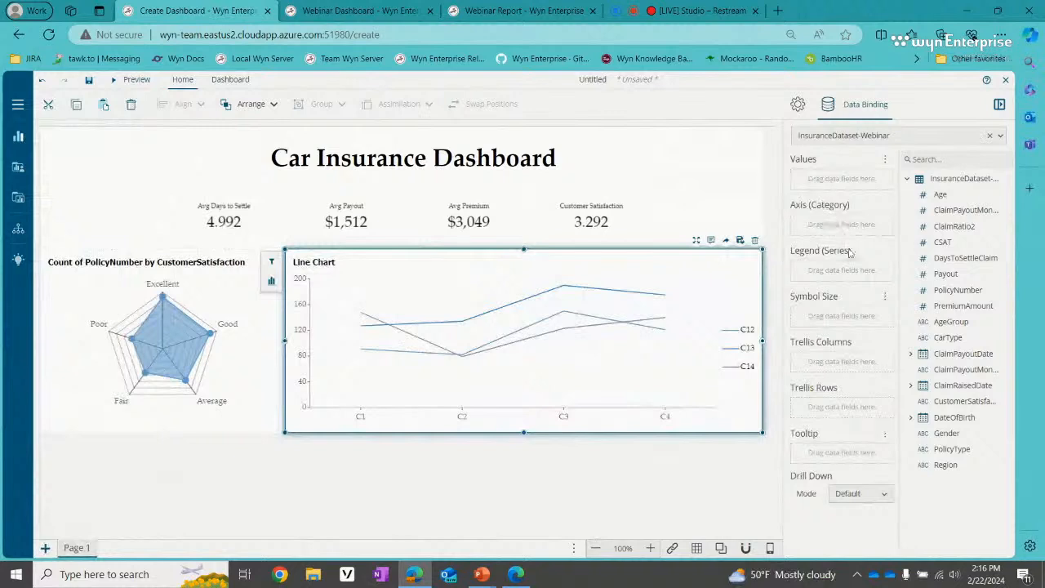
pyautogui.moveTo(939, 371); pyautogui.dragTo(823, 222)
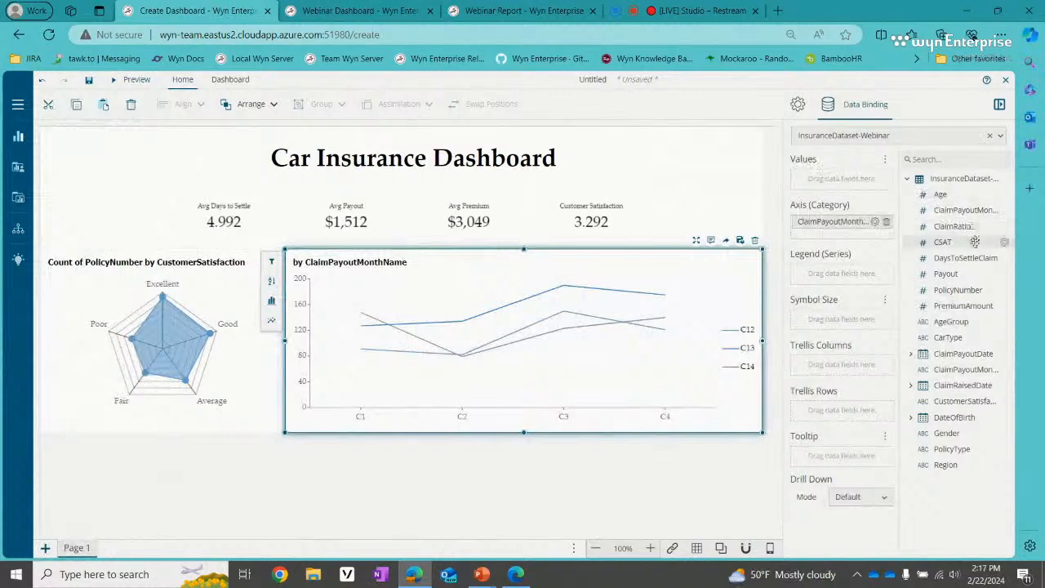
# Step: Add the Payout field to the line chart's Values and aggregate it by Average
pyautogui.moveTo(979, 269); pyautogui.dragTo(865, 184)
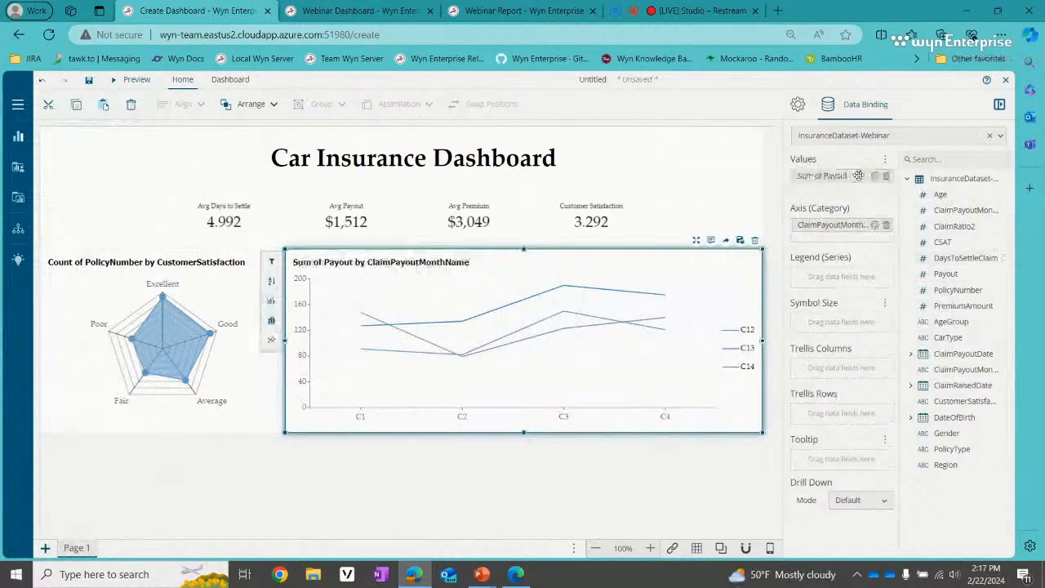
pyautogui.click(875, 176)
pyautogui.moveTo(780, 200)
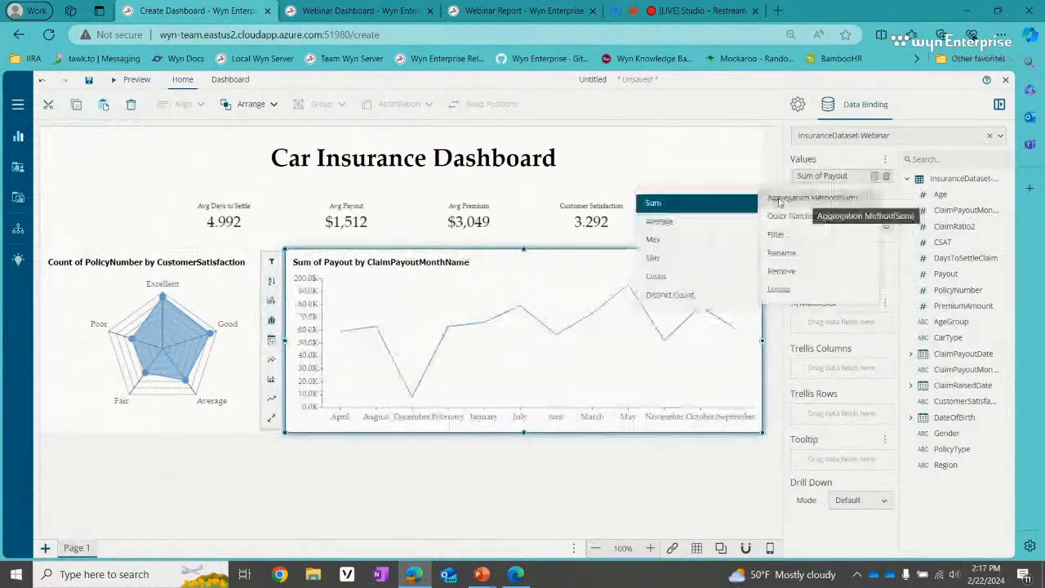
pyautogui.click(698, 224)
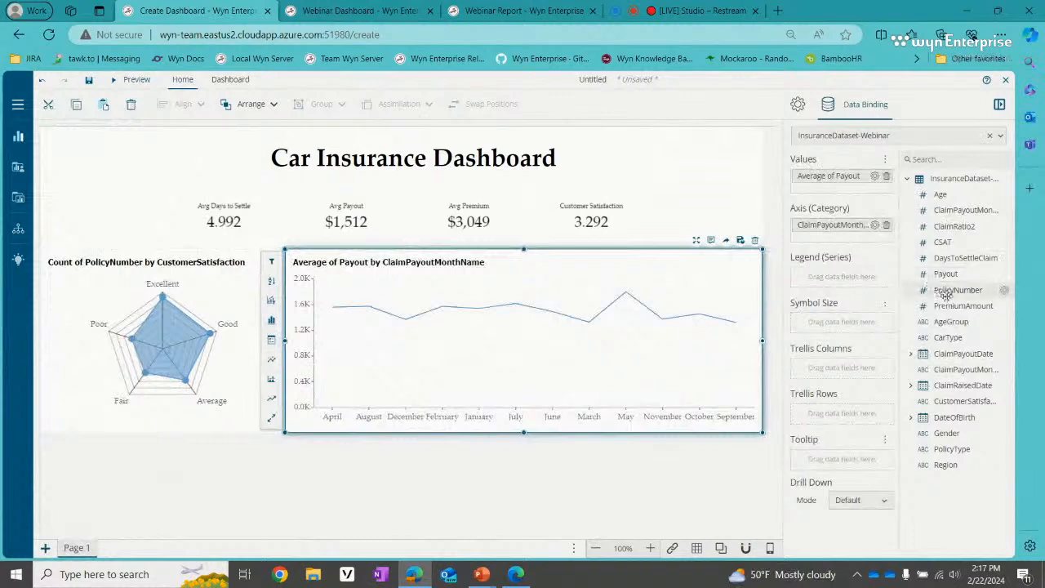
# Step: Add PremiumAmount as a second value of the line chart and aggregate it by Average
pyautogui.moveTo(960, 306); pyautogui.dragTo(845, 193)
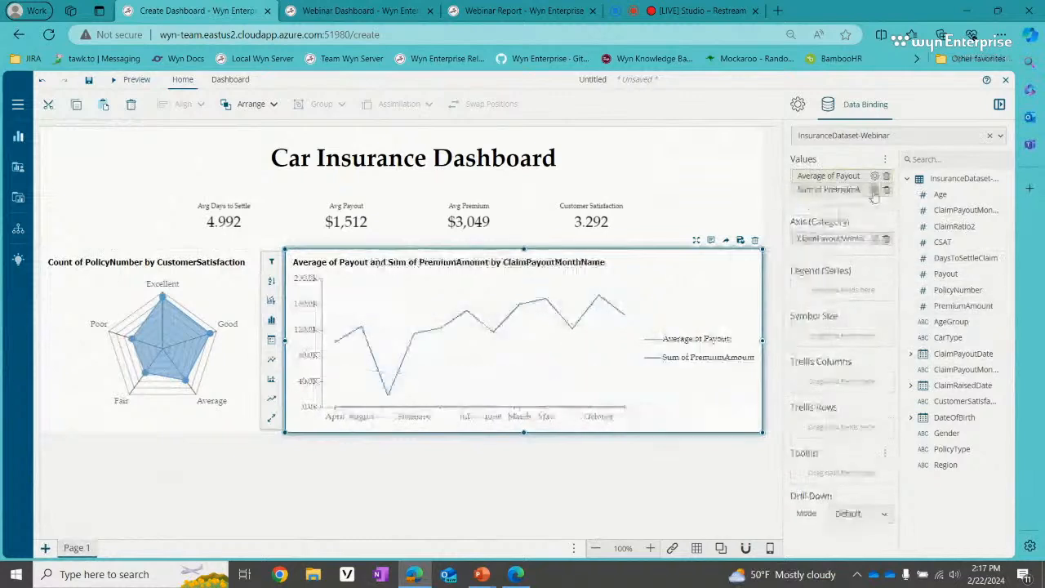
pyautogui.click(841, 190)
pyautogui.moveTo(845, 210)
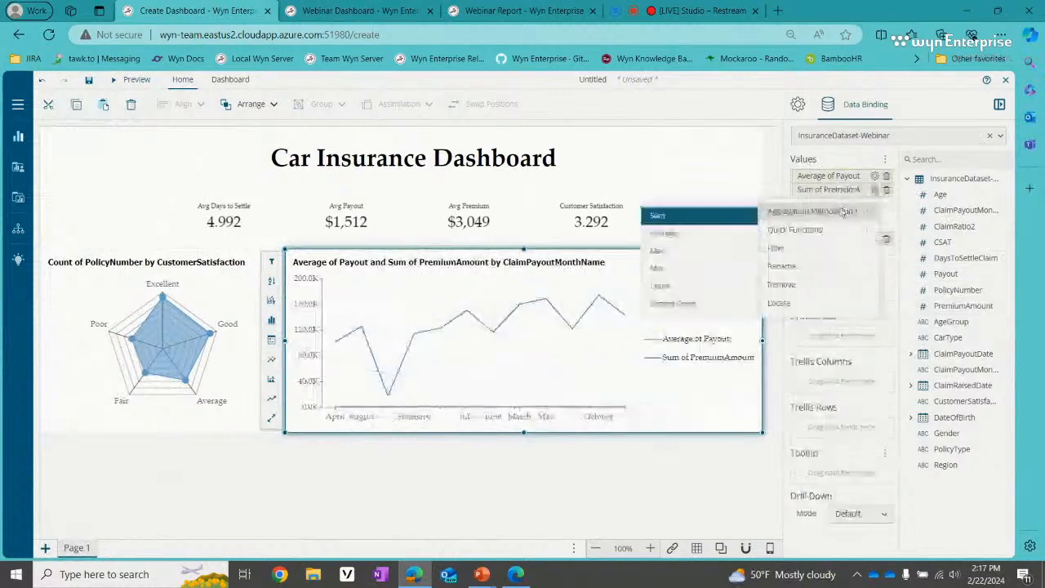
pyautogui.click(706, 234)
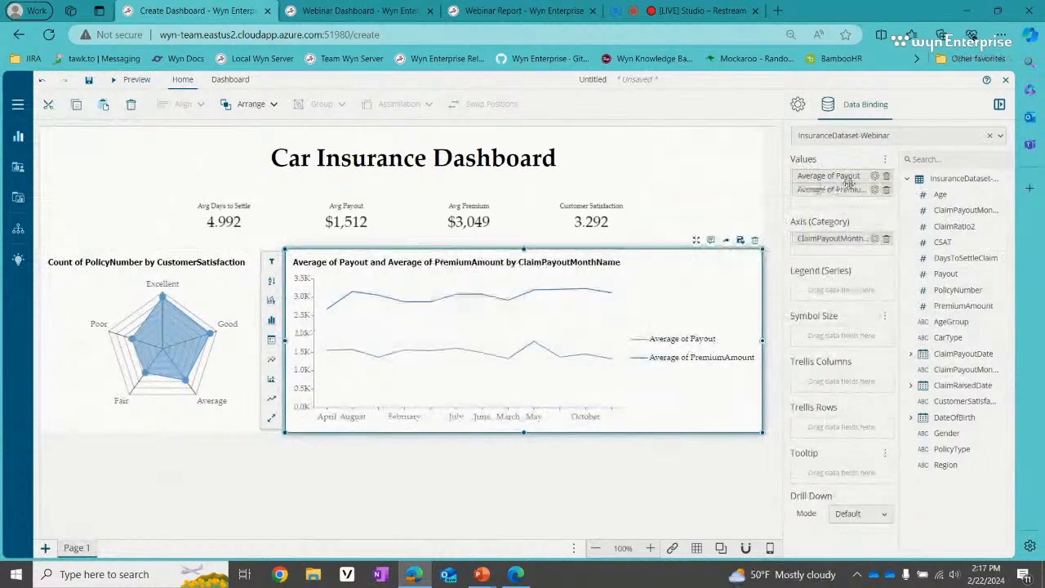
# Step: Rename the line chart's Average of Payout value to "Payout"
pyautogui.click(873, 178)
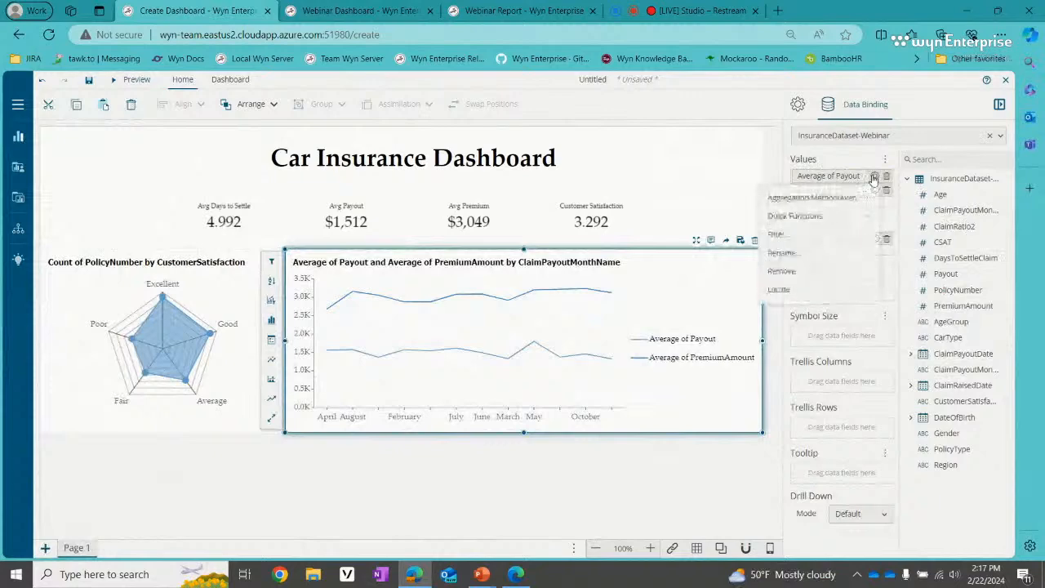
pyautogui.click(819, 254)
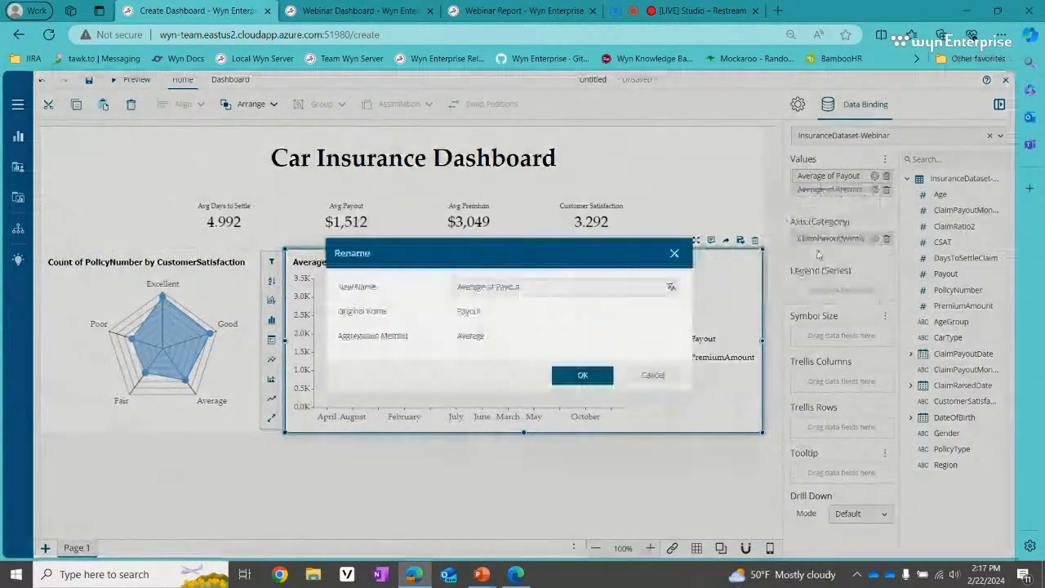
pyautogui.hotkey('ctrl', 'a')
pyautogui.write('Payout')
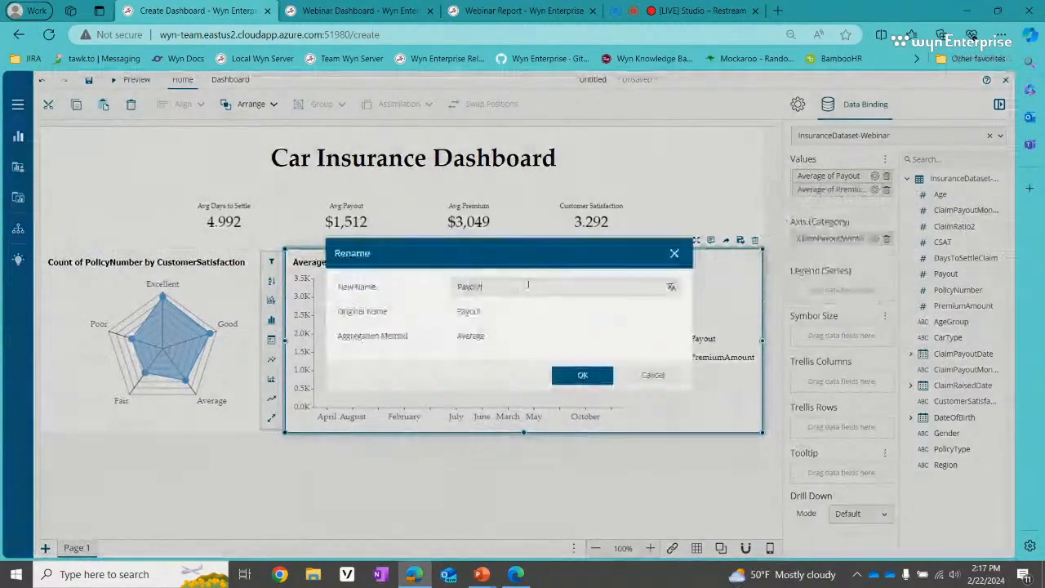
pyautogui.click(582, 375)
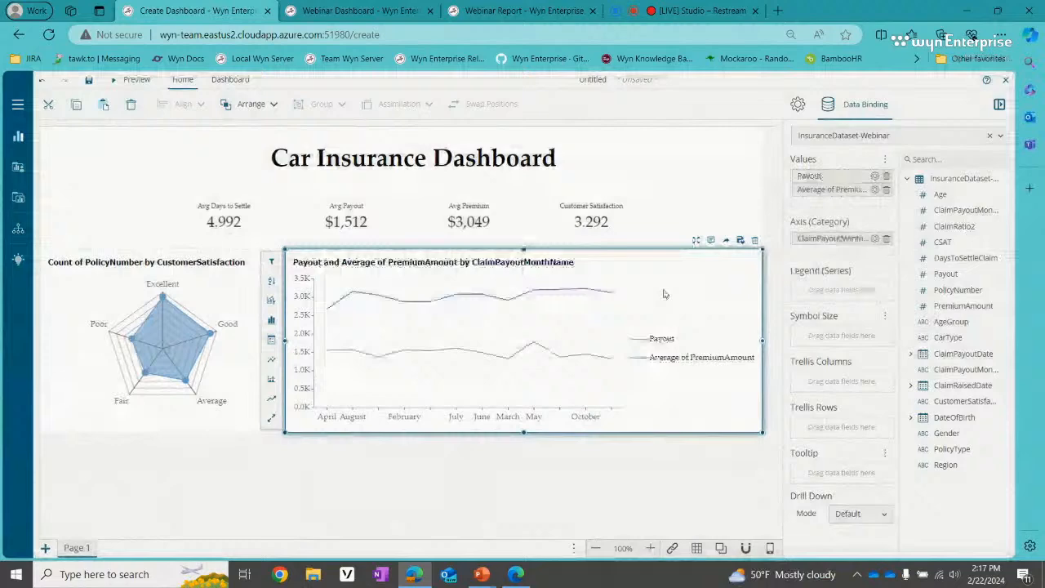
# Step: Rename the line chart's Average of PremiumAmount value to "Premium"
pyautogui.click(875, 189)
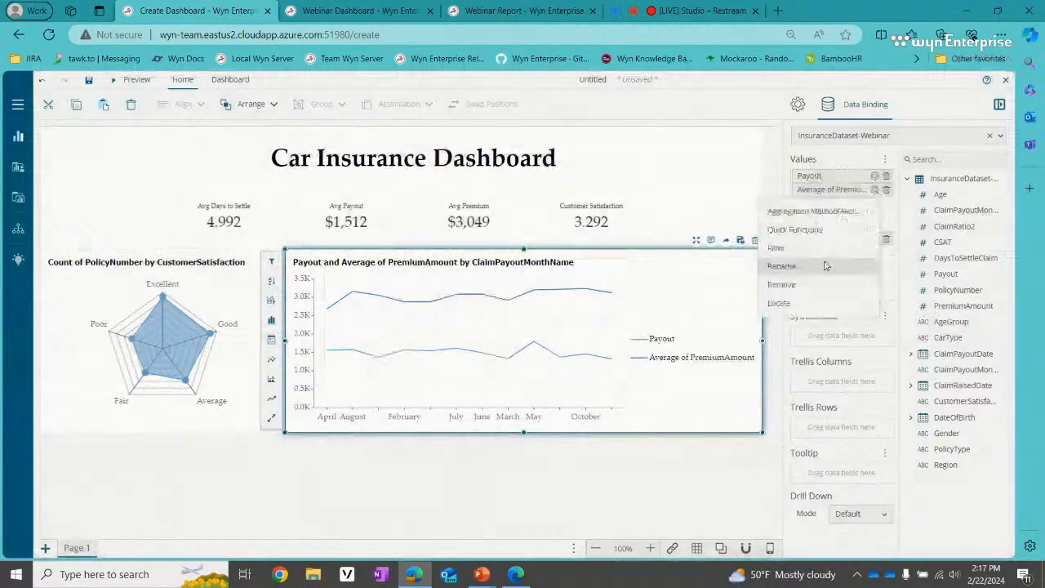
pyautogui.click(782, 265)
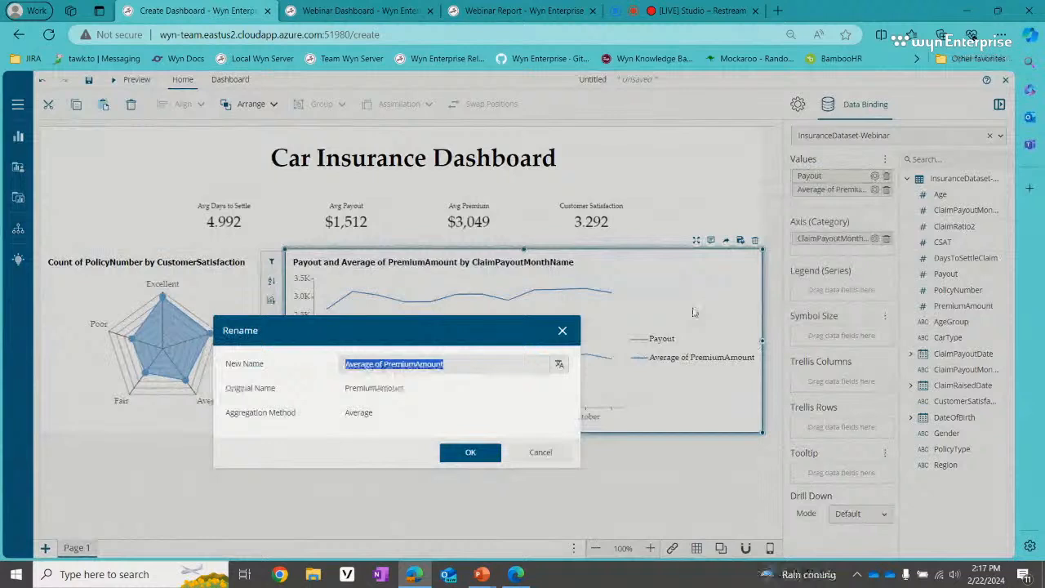
pyautogui.write('Pr')
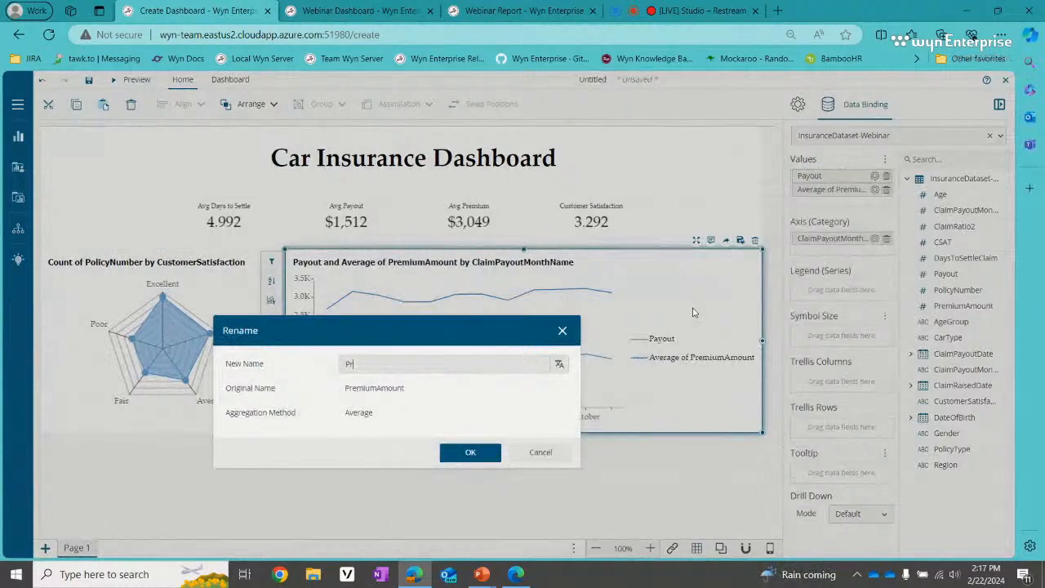
pyautogui.write('emium')
pyautogui.click(469, 450)
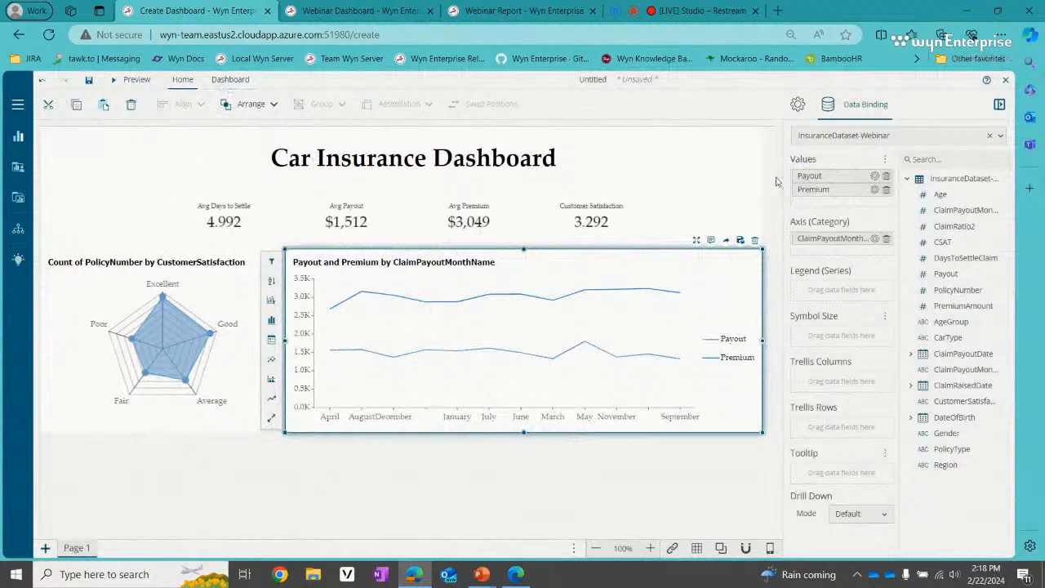
# Step: Examine the theme, standard and custom colour palettes available for the line chart
pyautogui.click(798, 106)
pyautogui.click(997, 204)
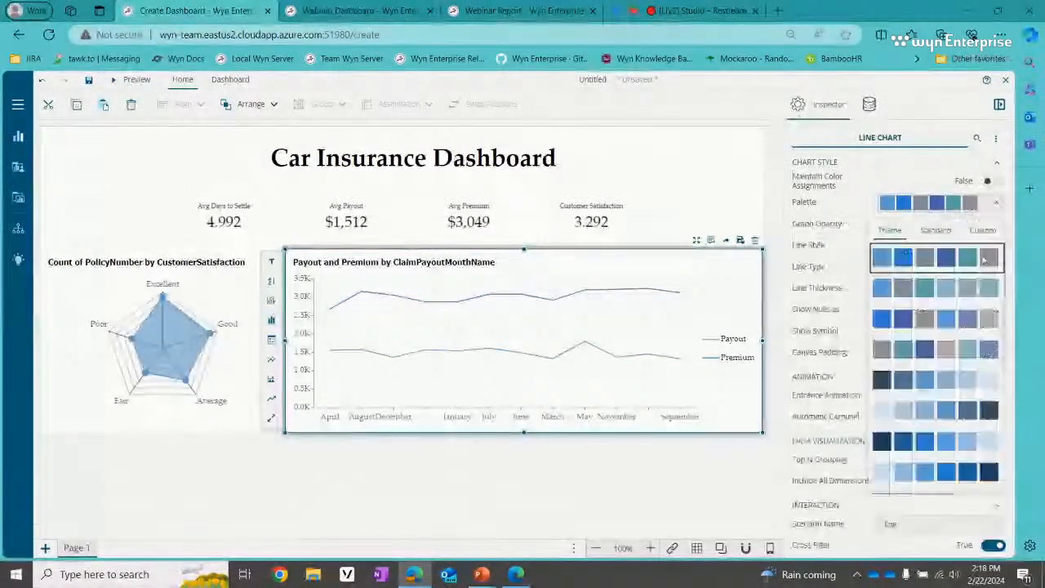
pyautogui.scroll(-2, 965, 323)
pyautogui.scroll(-3, 965, 324)
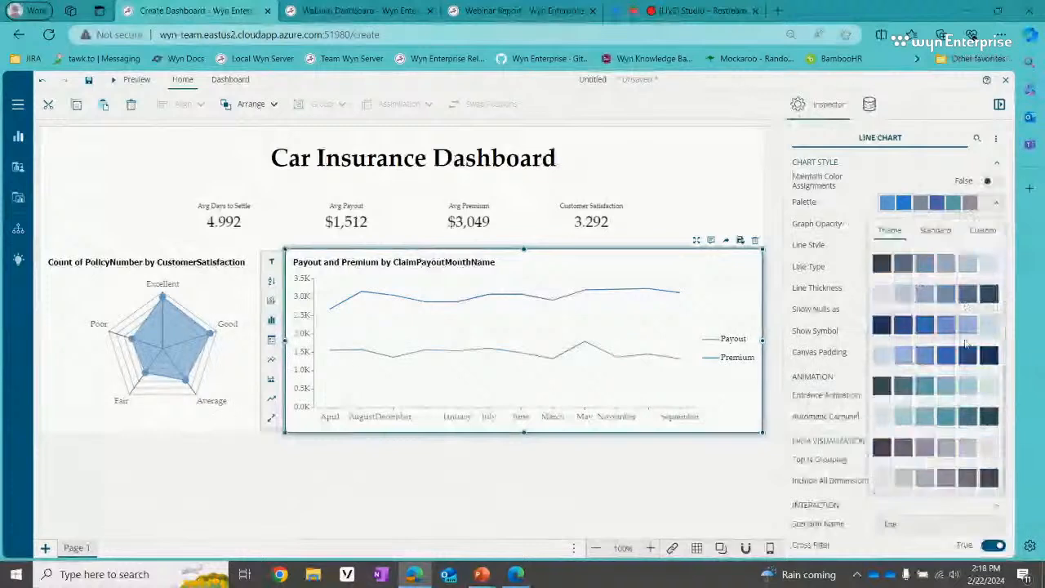
pyautogui.scroll(4, 966, 349)
pyautogui.click(936, 231)
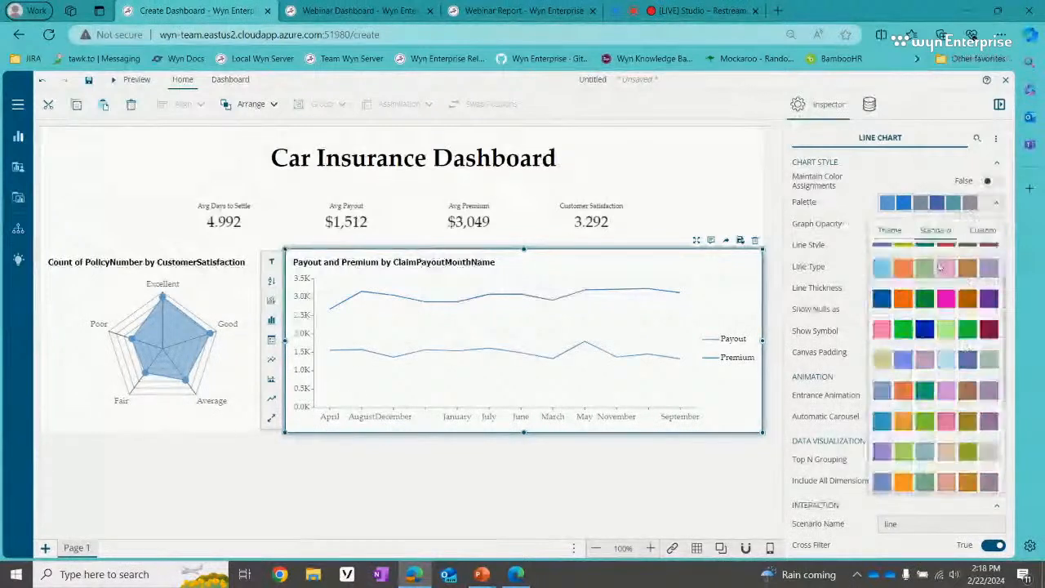
pyautogui.click(983, 230)
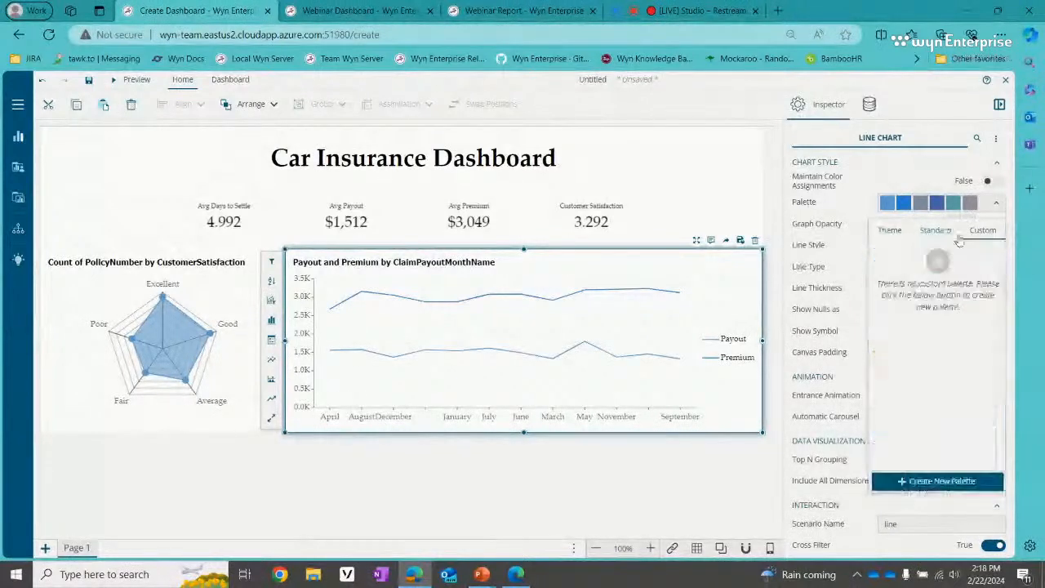
pyautogui.click(935, 231)
pyautogui.click(867, 176)
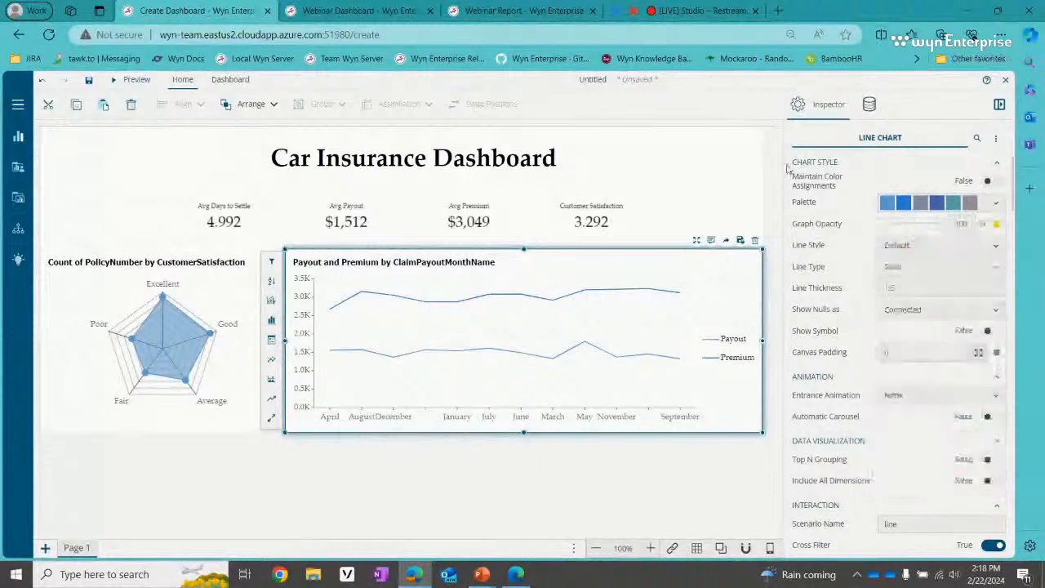
# Step: Browse the available dashboard themes and apply the light Utility theme to the whole dashboard
pyautogui.click(231, 82)
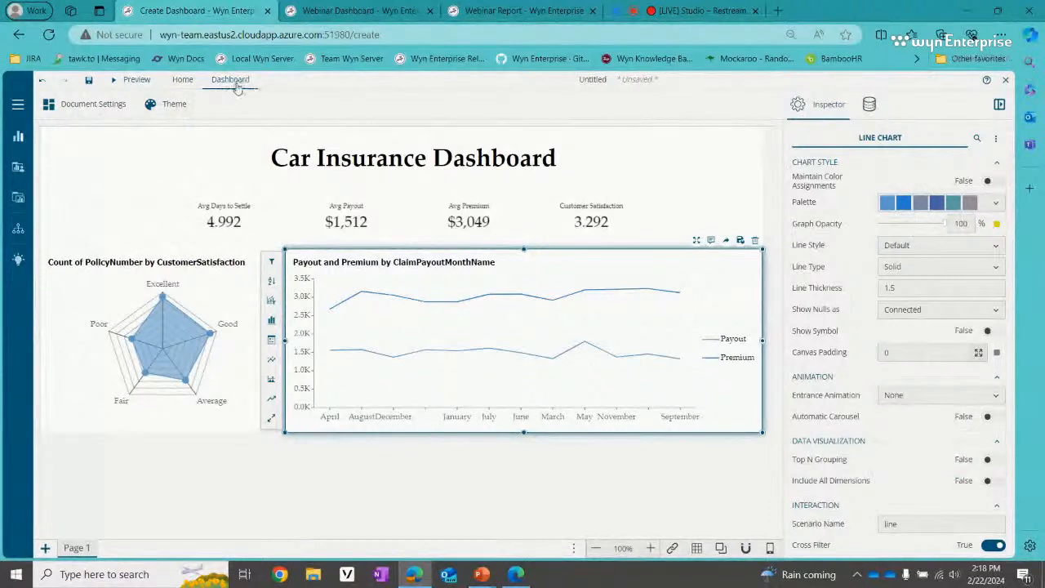
pyautogui.click(173, 112)
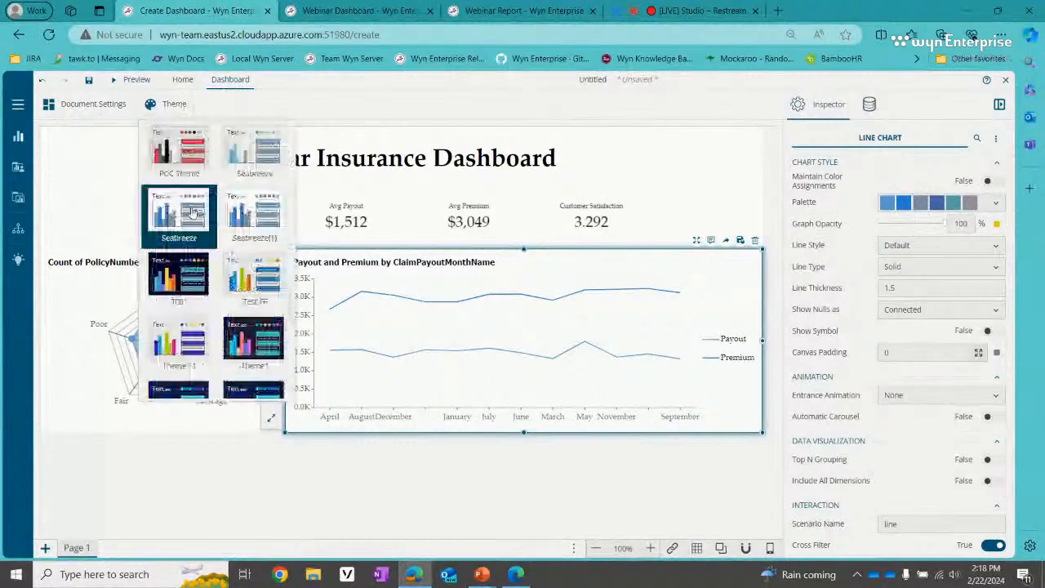
pyautogui.scroll(1, 194, 211)
pyautogui.scroll(1, 190, 229)
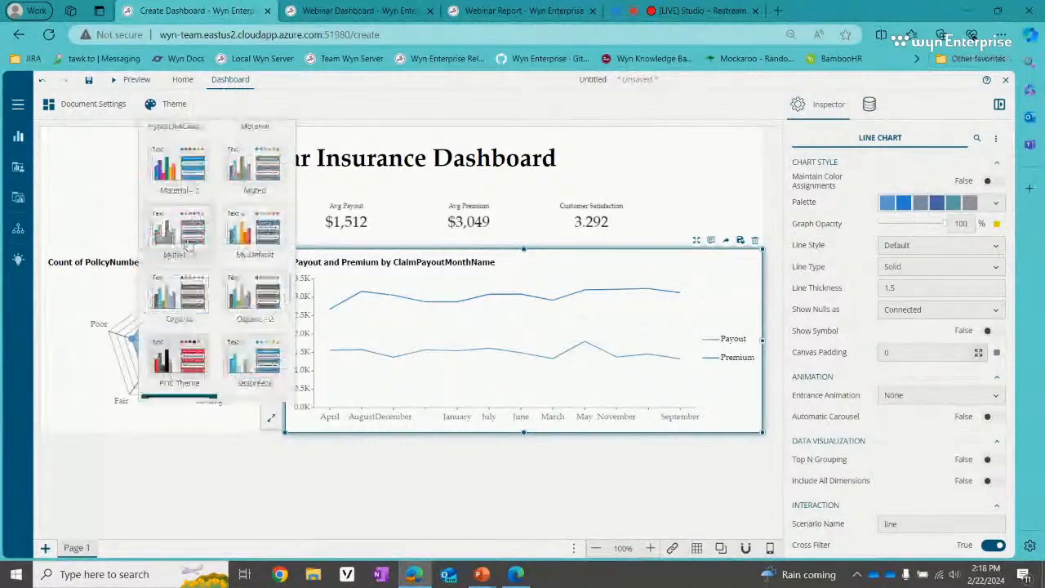
pyautogui.scroll(3, 188, 243)
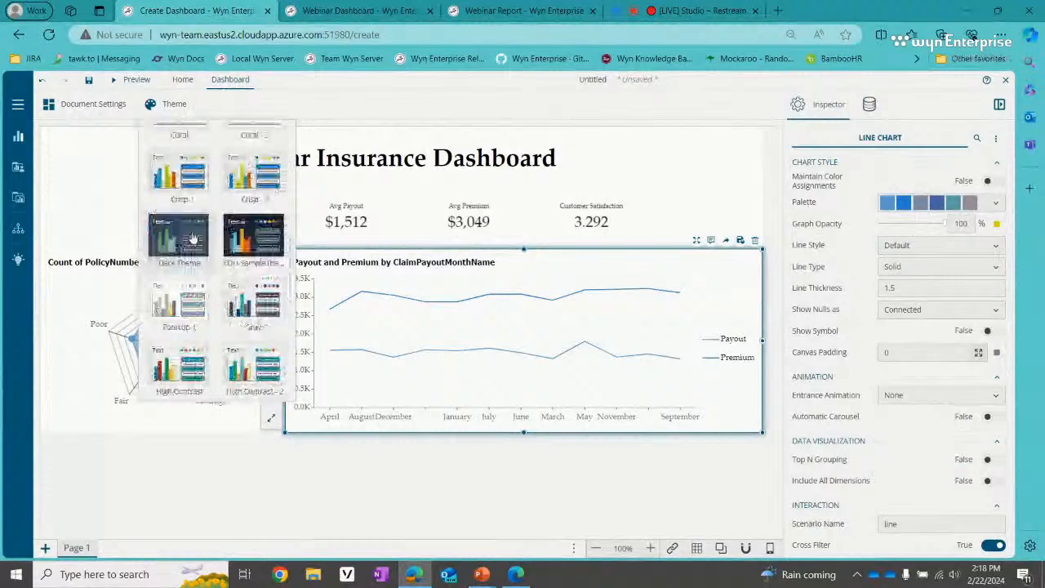
pyautogui.scroll(4, 193, 238)
pyautogui.scroll(-3, 194, 249)
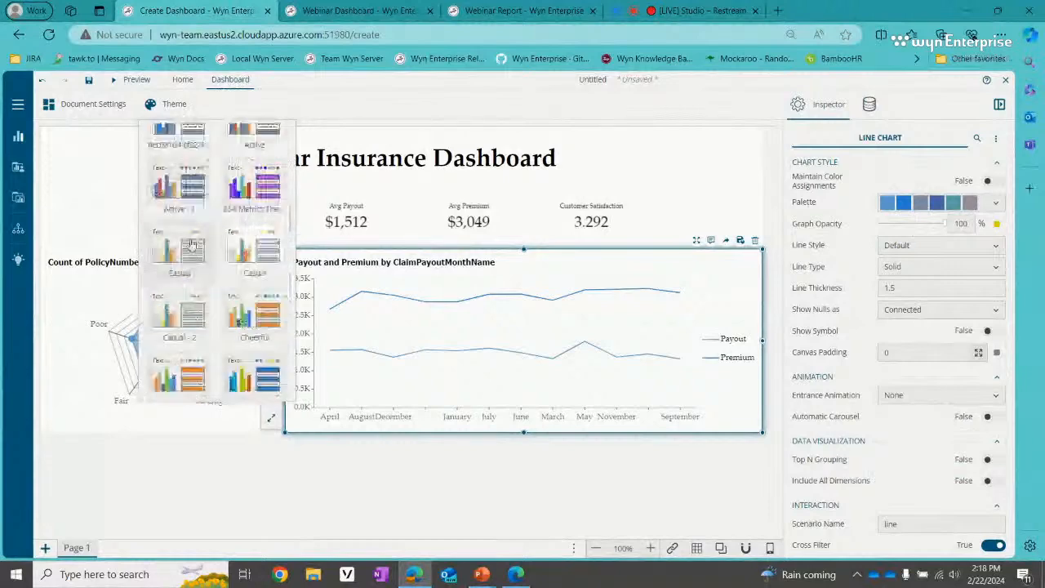
pyautogui.scroll(2, 191, 243)
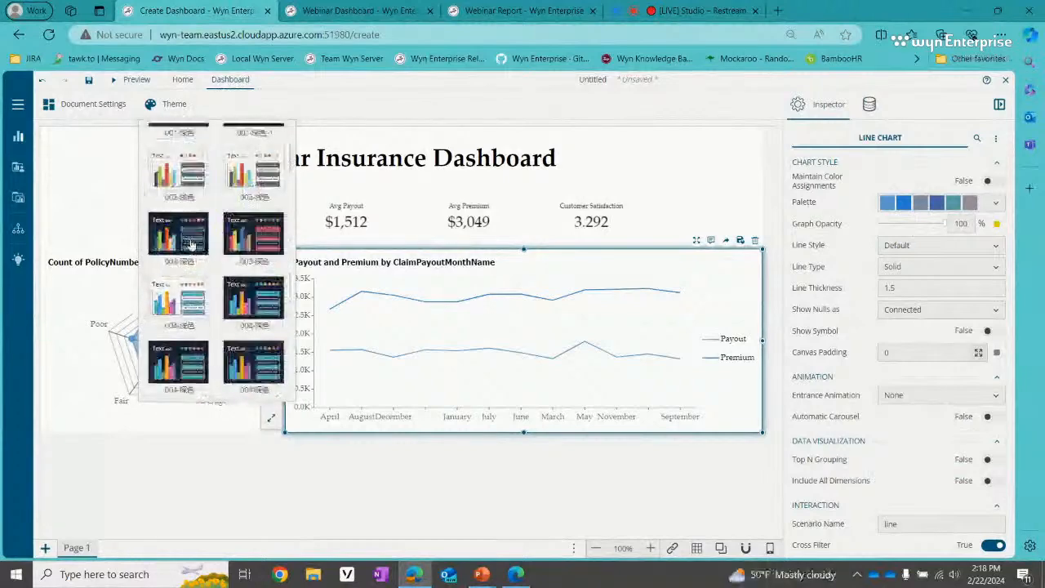
pyautogui.scroll(1, 191, 243)
pyautogui.scroll(-3, 189, 234)
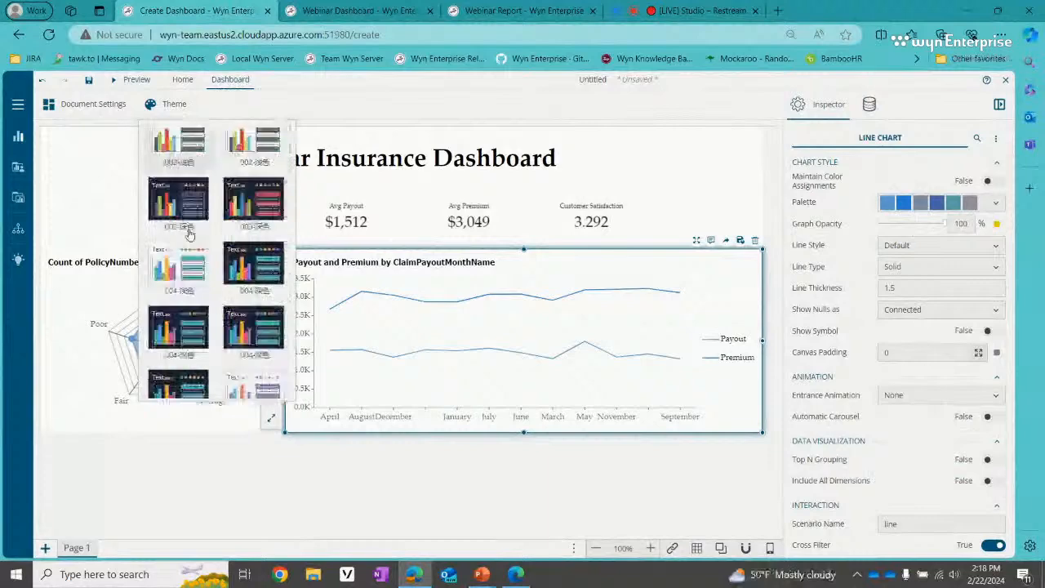
pyautogui.scroll(-2, 191, 237)
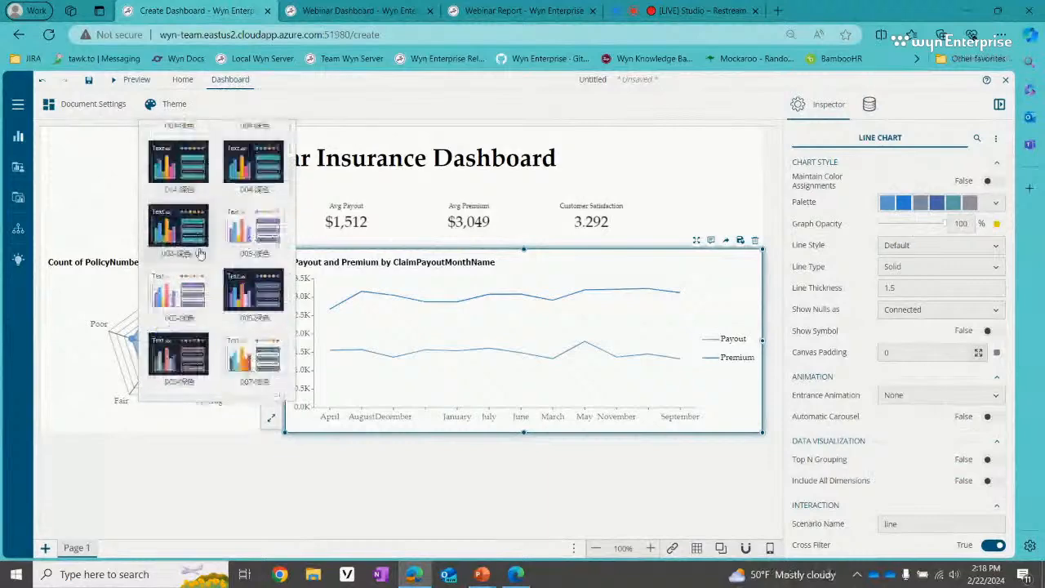
pyautogui.scroll(-3, 200, 253)
pyautogui.scroll(-5, 229, 249)
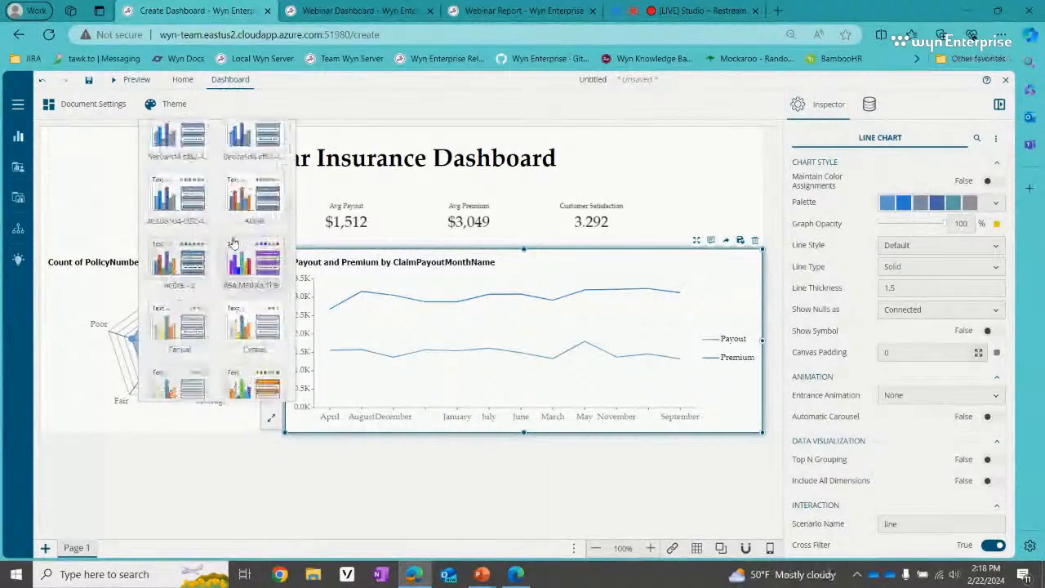
pyautogui.scroll(-3, 222, 258)
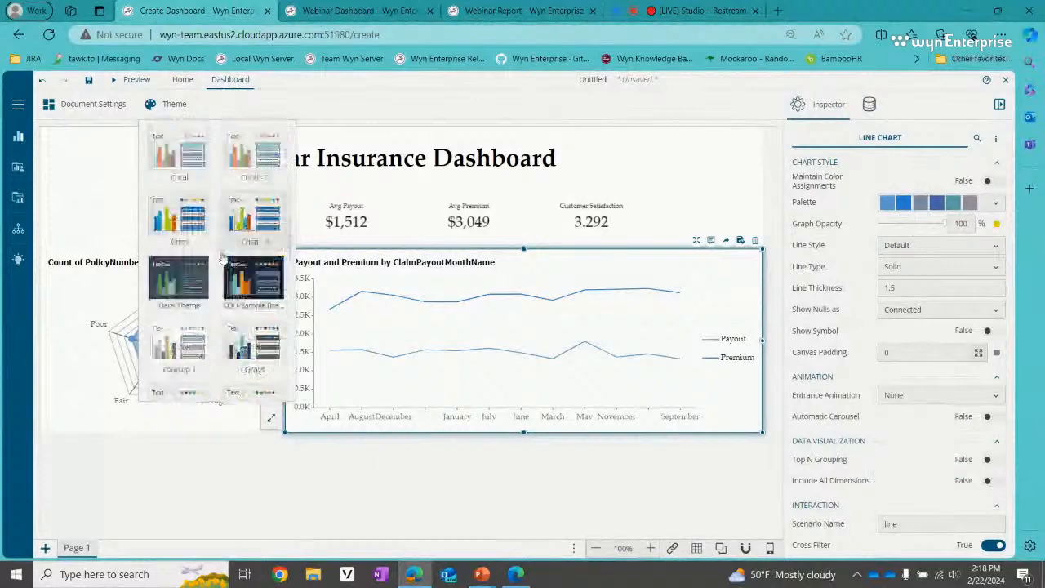
pyautogui.scroll(-5, 217, 259)
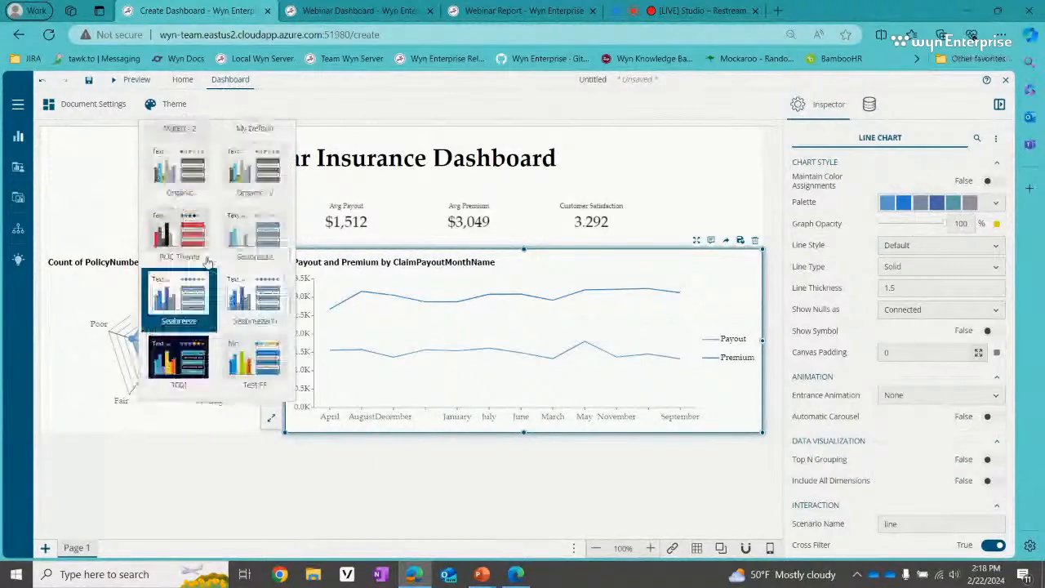
pyautogui.scroll(-2, 208, 261)
pyautogui.scroll(-3, 207, 261)
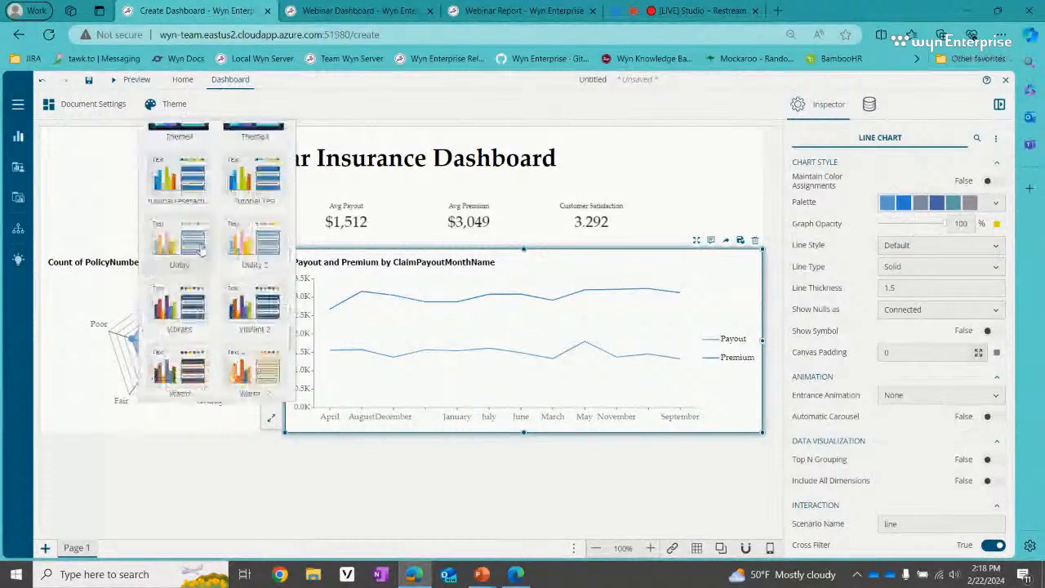
pyautogui.click(193, 246)
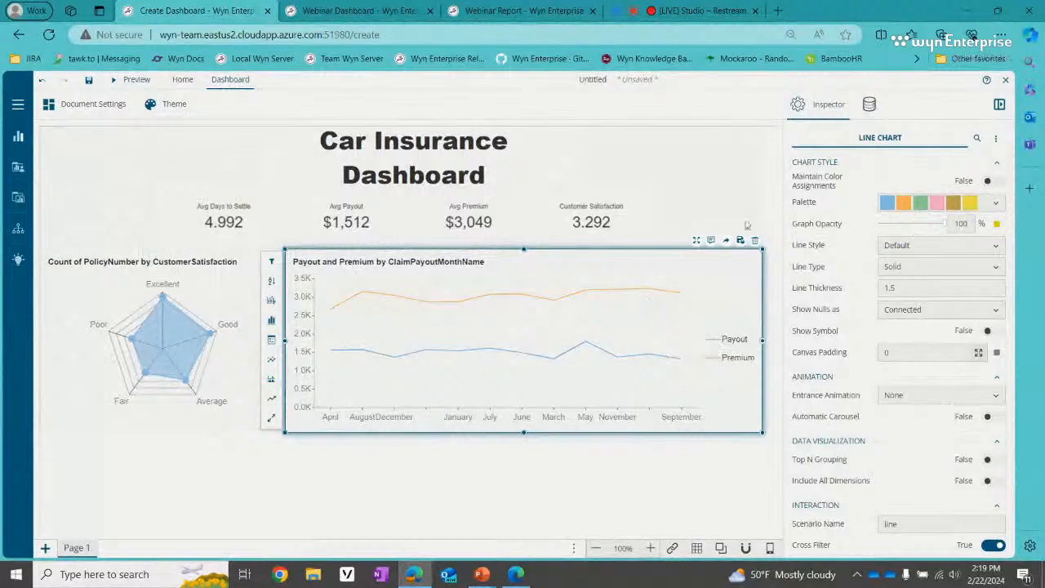
# Step: Reorder the line chart's values so that Premium comes before Payout
pyautogui.click(870, 106)
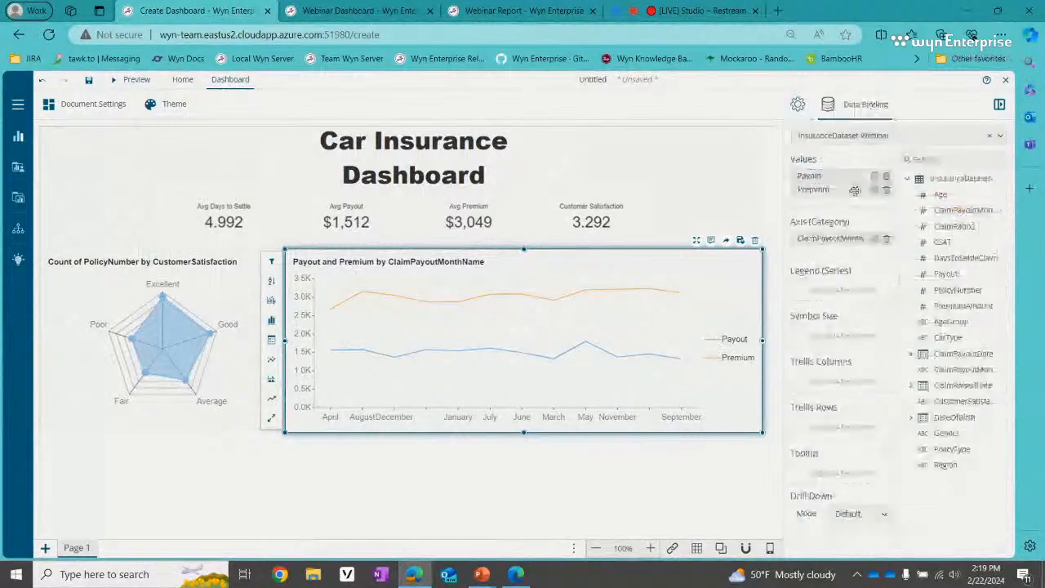
pyautogui.moveTo(856, 190); pyautogui.dragTo(854, 172)
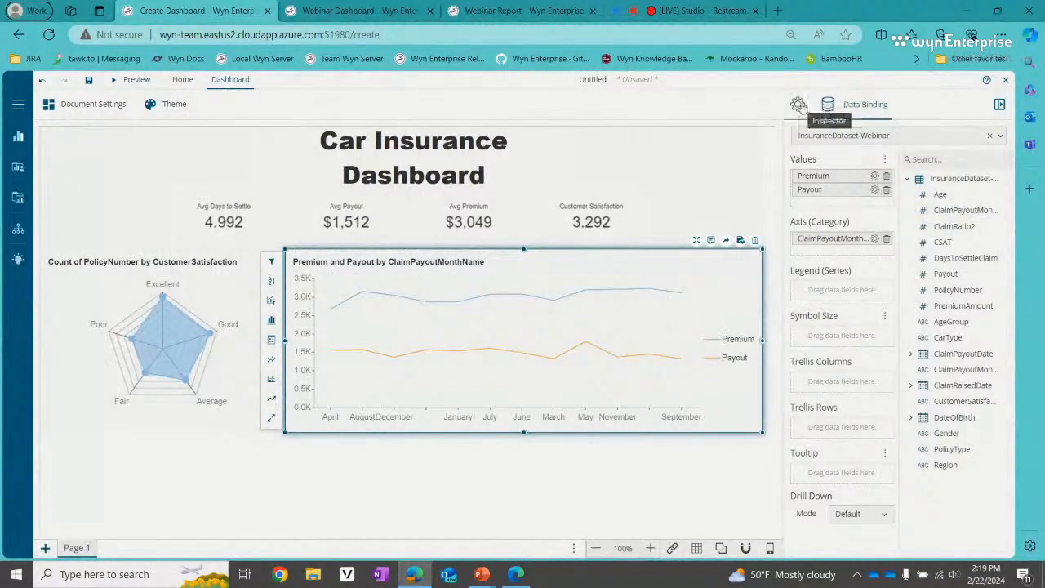
# Step: Set the minimum value of the line chart's value axis to 1000
pyautogui.click(797, 107)
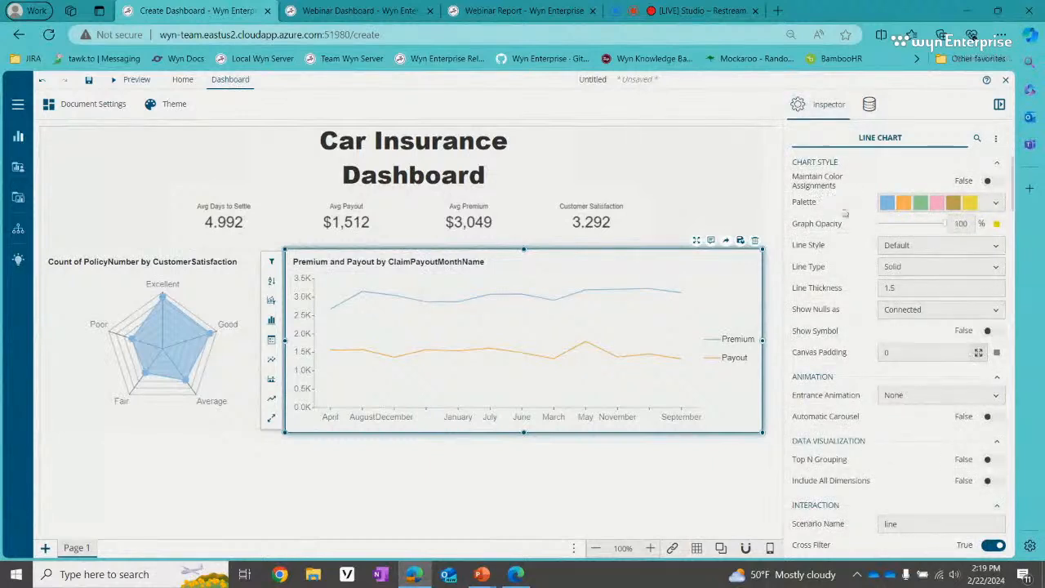
pyautogui.scroll(-1, 845, 227)
pyautogui.scroll(-10, 845, 227)
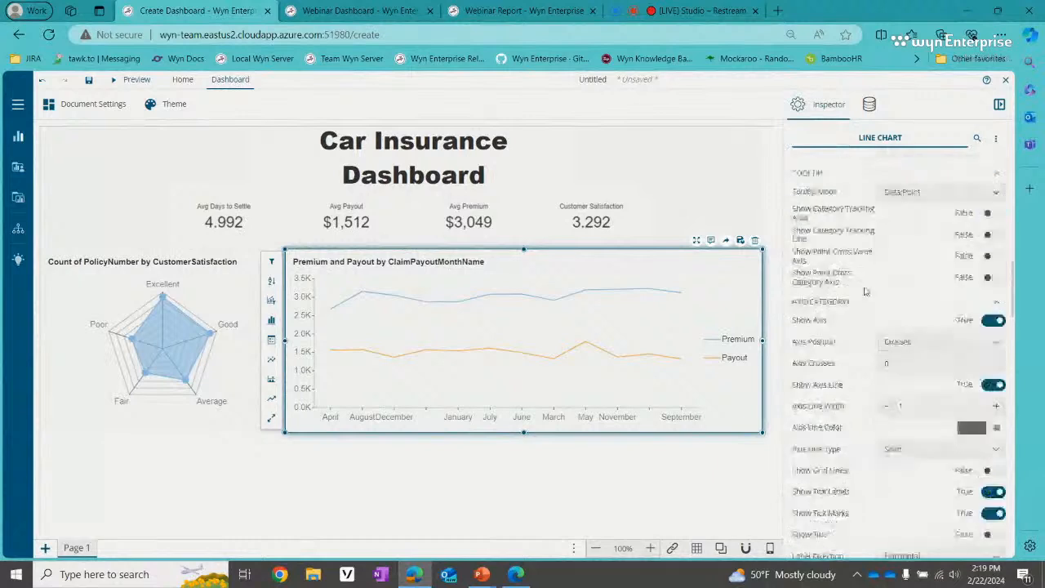
pyautogui.scroll(-10, 865, 292)
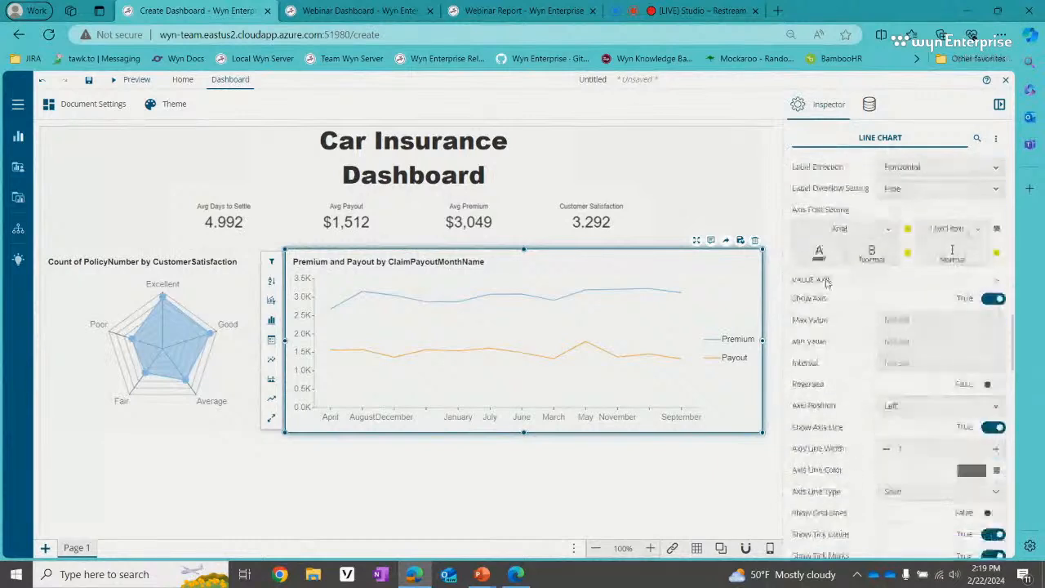
pyautogui.click(908, 341)
pyautogui.write('1')
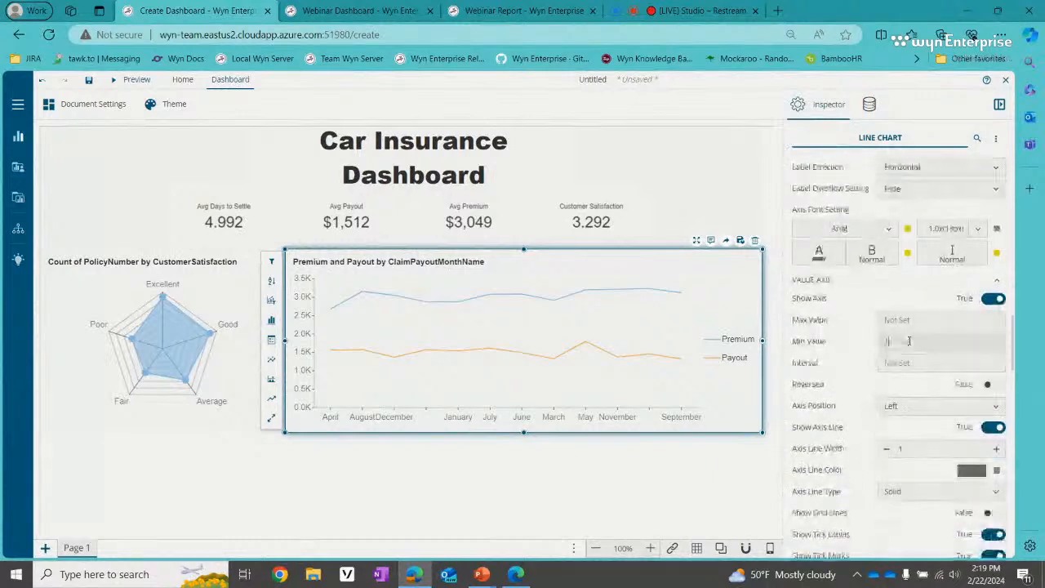
pyautogui.write('000')
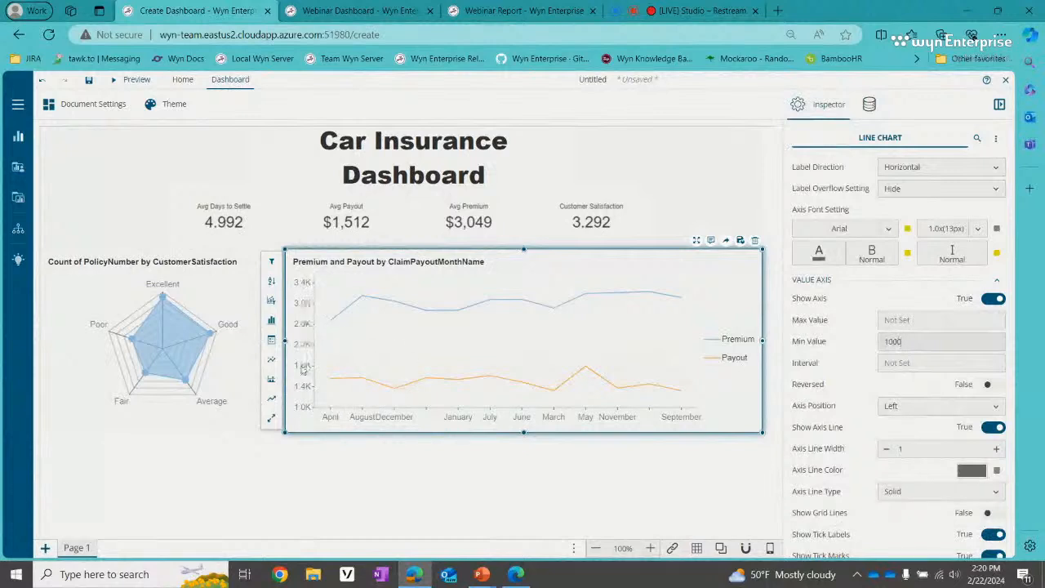
# Step: Set the number format of the line chart's value axis to Currency
pyautogui.scroll(-3, 849, 371)
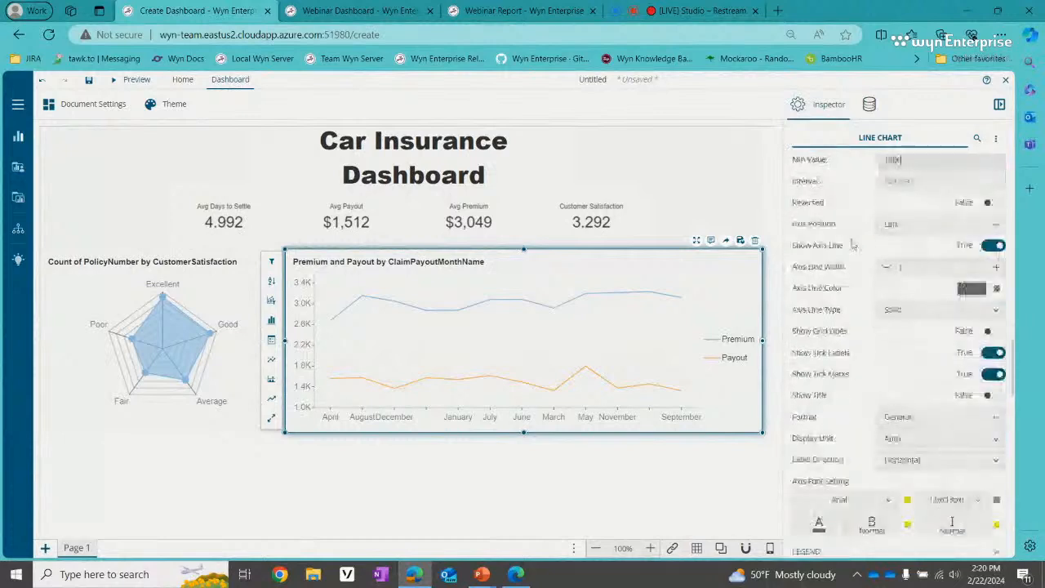
pyautogui.scroll(2, 850, 237)
pyautogui.scroll(-3, 849, 237)
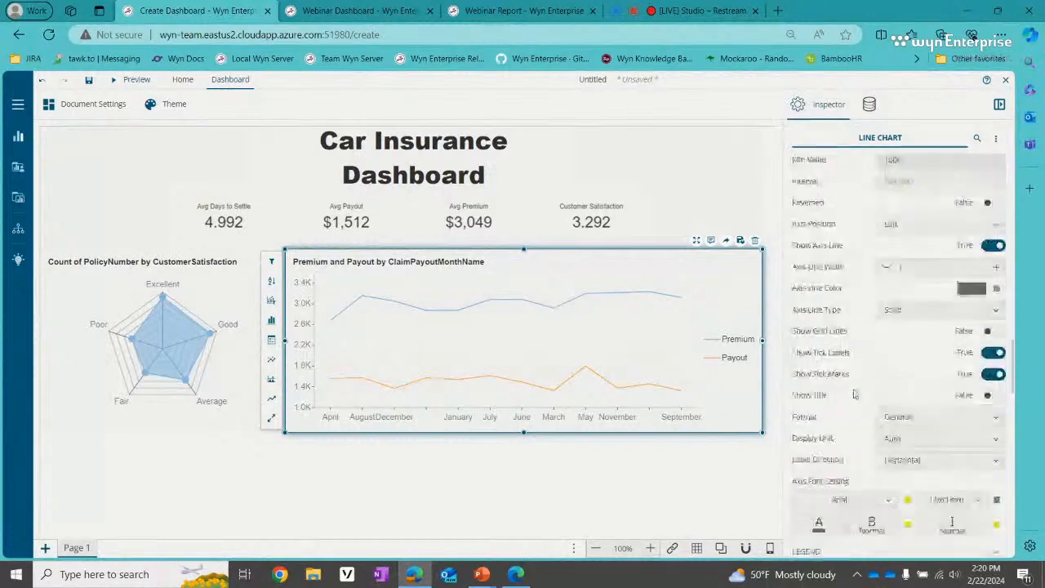
pyautogui.click(896, 418)
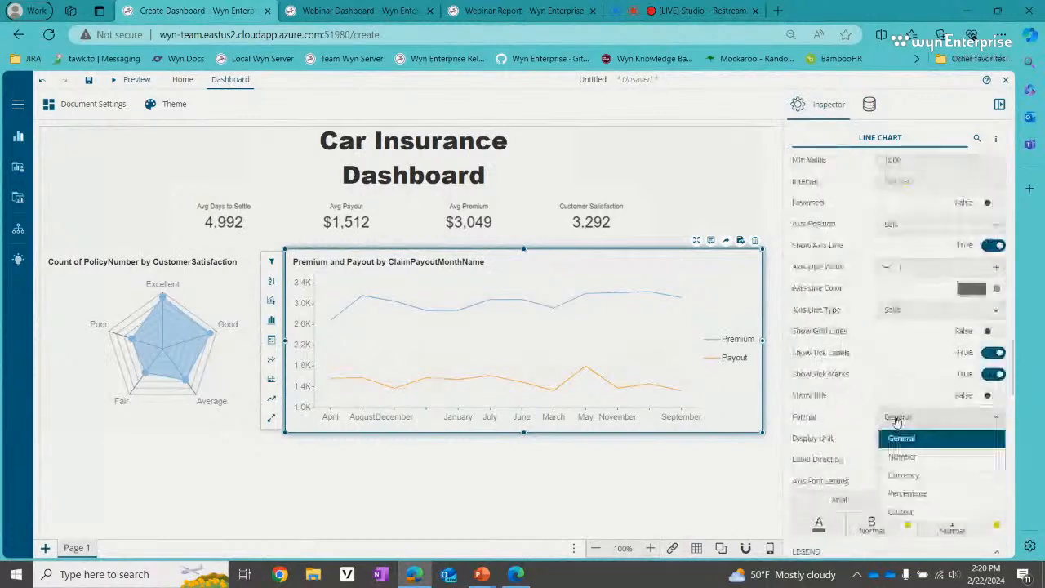
pyautogui.click(906, 475)
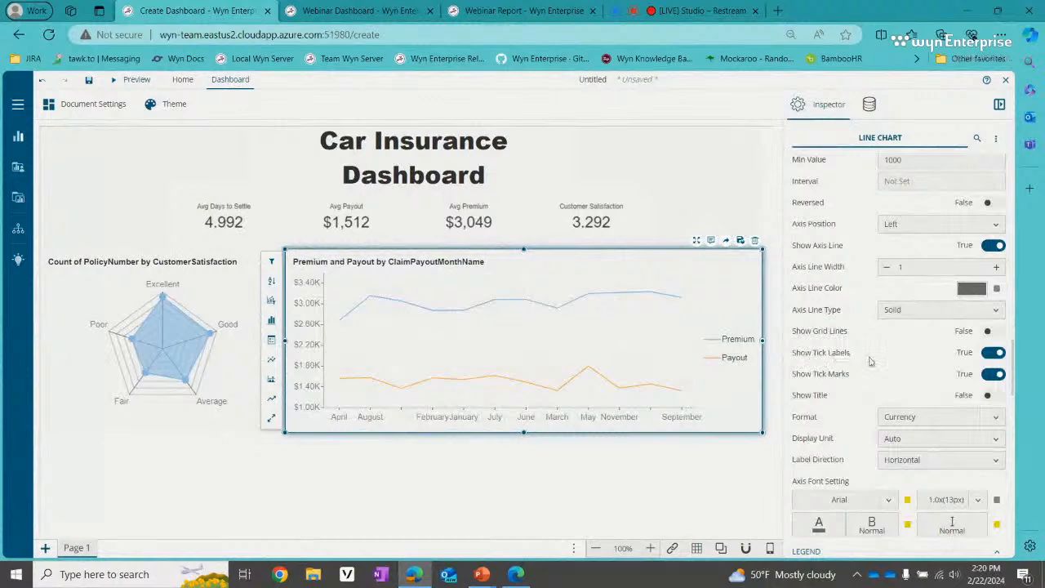
# Step: Search the line chart's properties for "data" and turn on its data labels
pyautogui.scroll(-10, 870, 360)
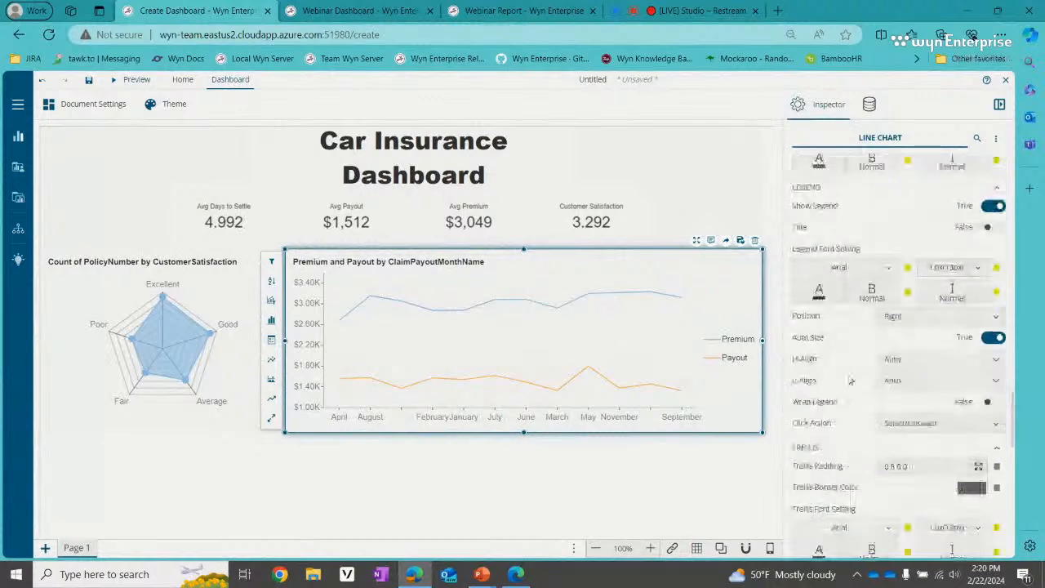
pyautogui.scroll(6, 849, 378)
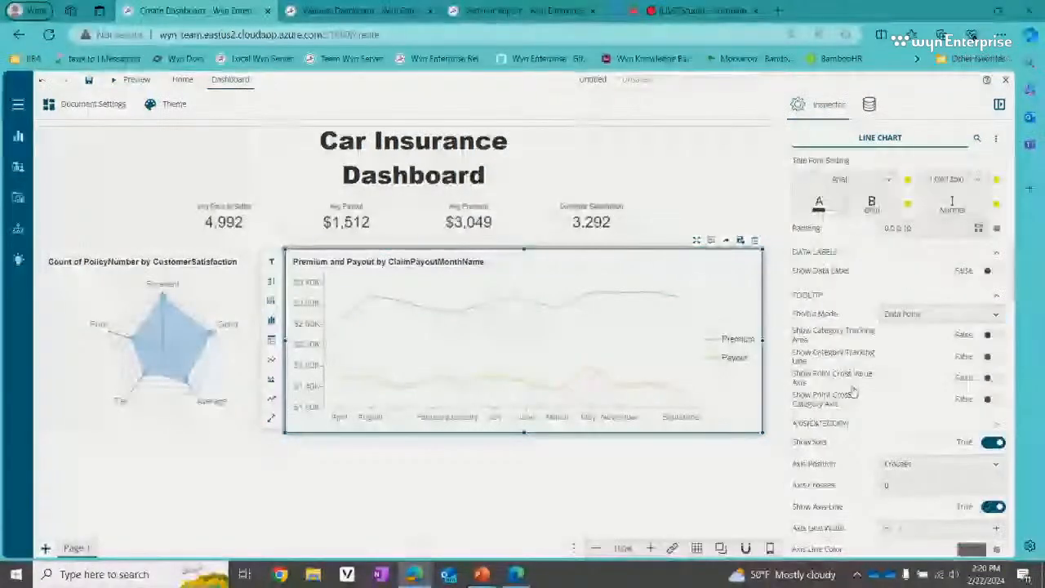
pyautogui.scroll(2, 855, 379)
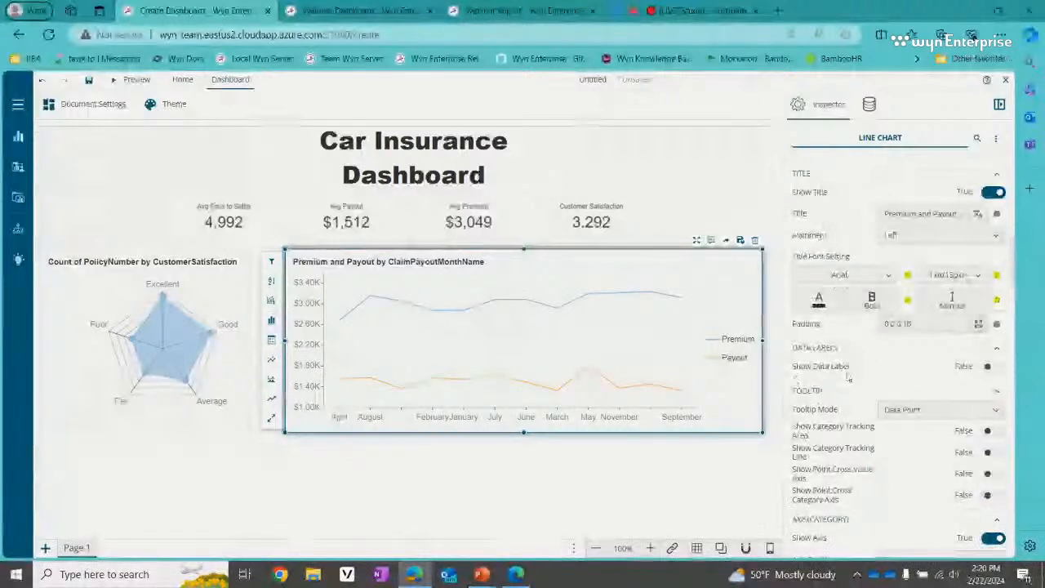
pyautogui.click(978, 140)
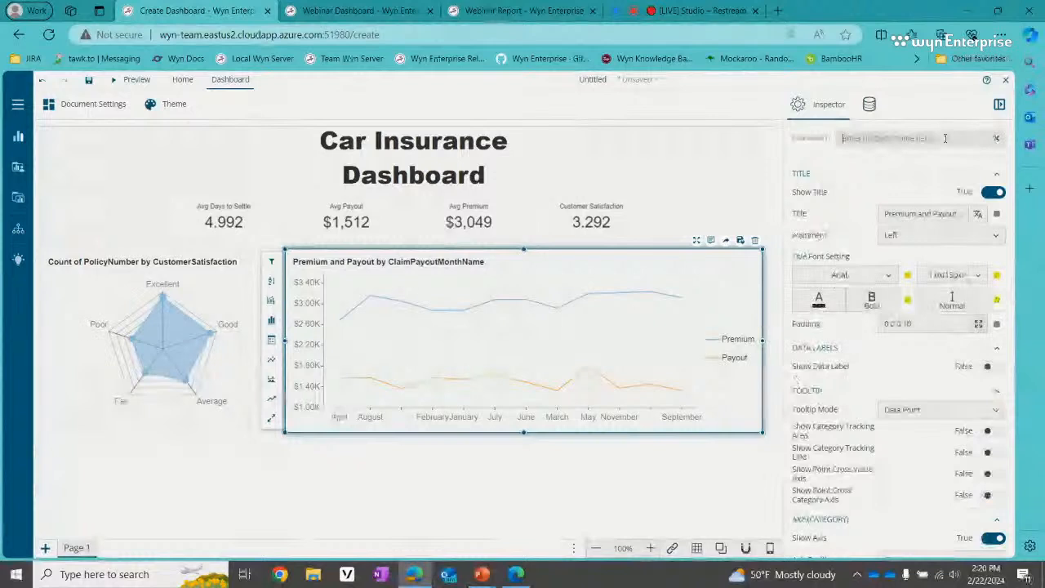
pyautogui.write('data')
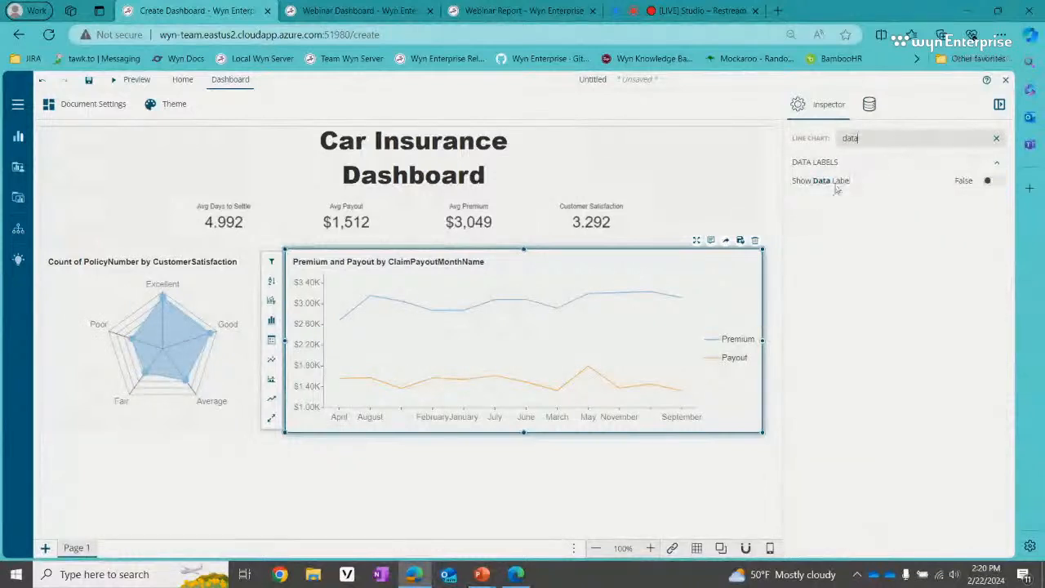
pyautogui.click(987, 183)
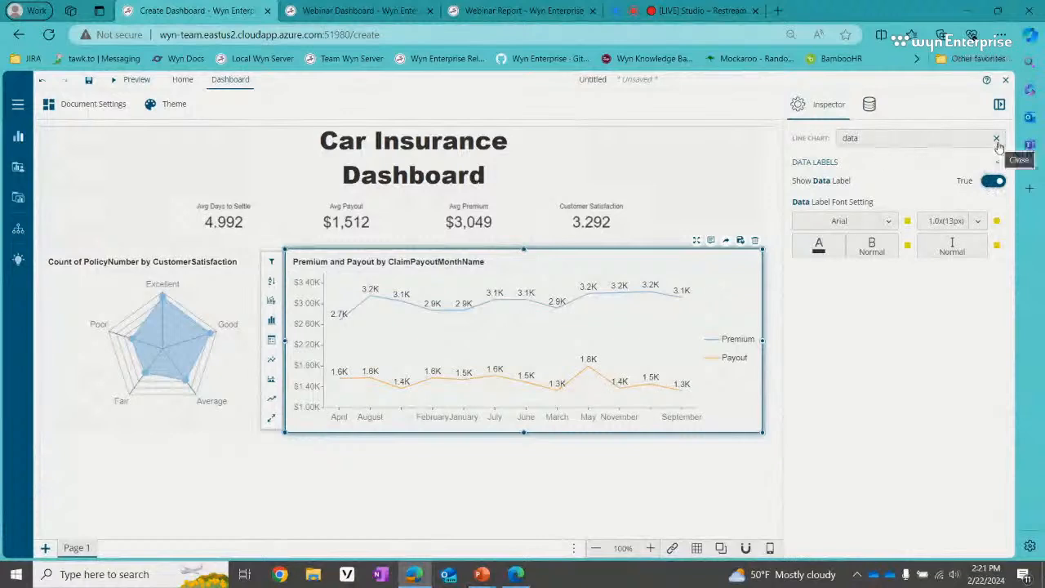
# Step: Search the line chart's properties for "sym" and turn on Show Symbol
pyautogui.click(996, 140)
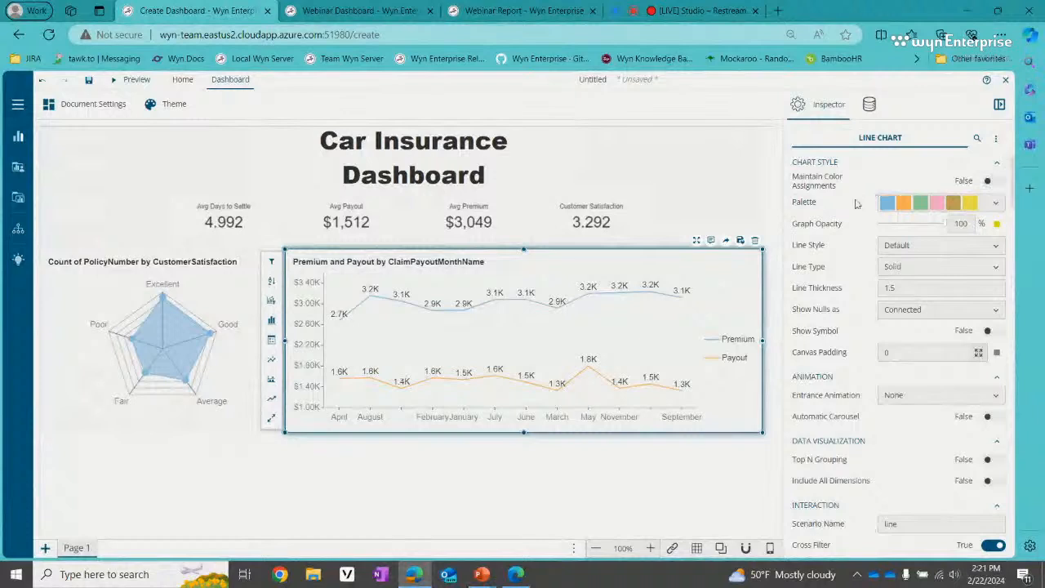
pyautogui.click(977, 138)
pyautogui.write('s')
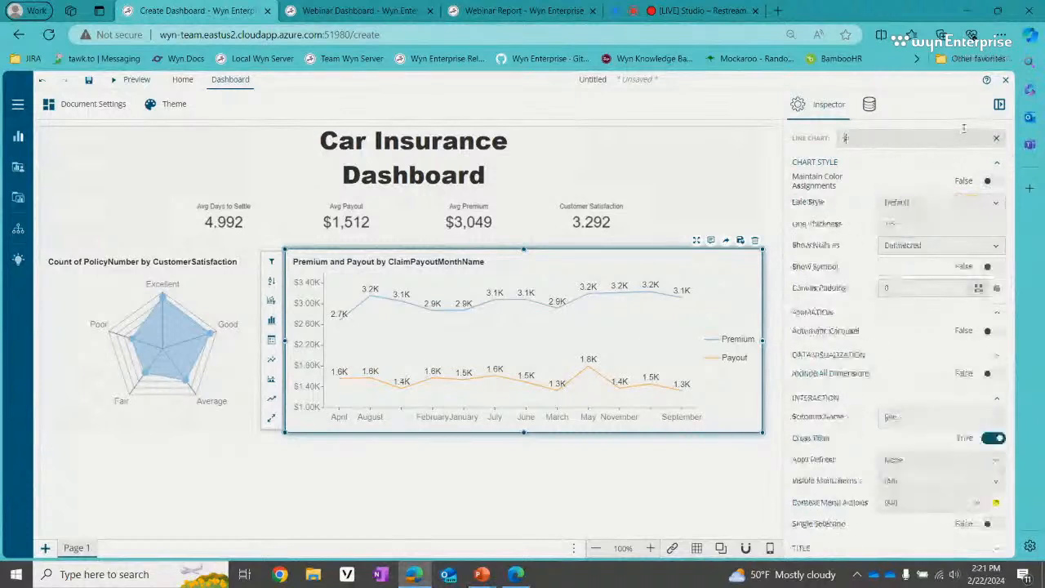
pyautogui.write('ym')
pyautogui.click(989, 182)
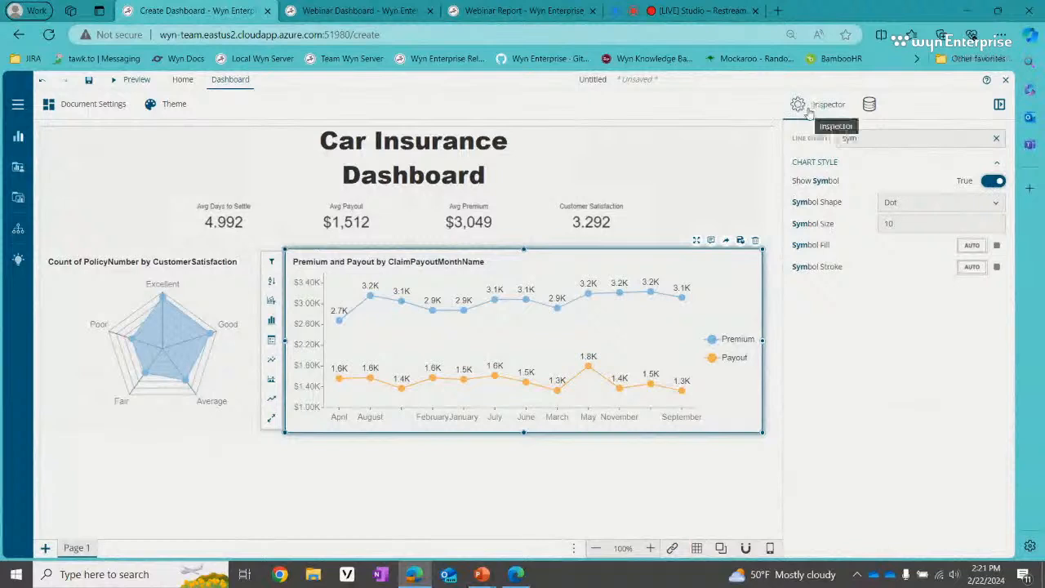
pyautogui.click(996, 138)
# Step: Change the line chart's title to "Premium and Payout by Month"
pyautogui.scroll(-10, 905, 386)
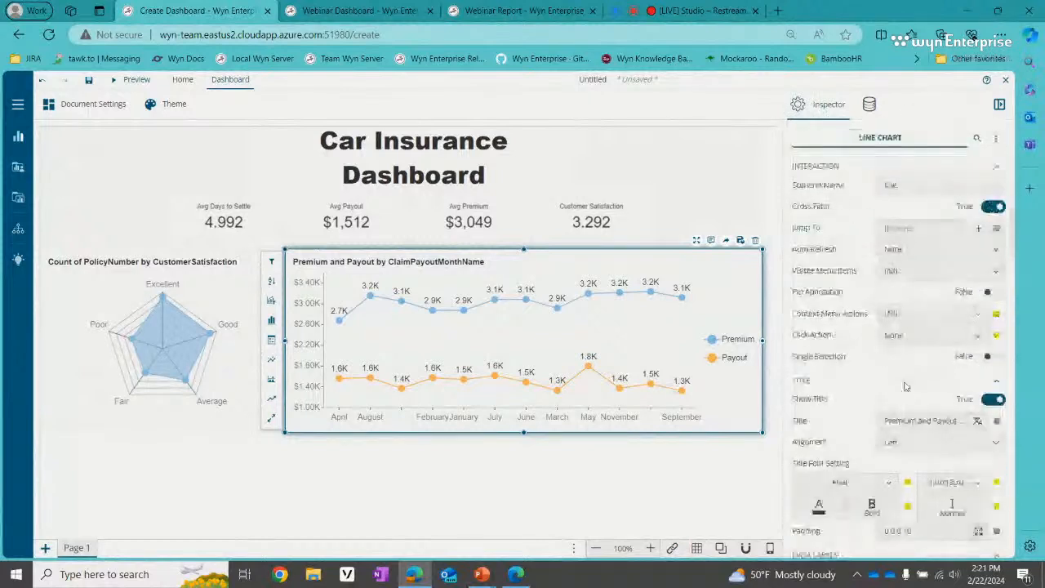
pyautogui.click(927, 420)
pyautogui.press('BackSpace')
pyautogui.press('BackSpace')
pyautogui.press('BackSpace')
pyautogui.press('BackSpace')
pyautogui.press('BackSpace')
pyautogui.press('BackSpace')
pyautogui.press('BackSpace')
pyautogui.press('BackSpace')
pyautogui.press('BackSpace')
pyautogui.press('BackSpace')
pyautogui.press('BackSpace')
pyautogui.press('BackSpace')
pyautogui.press('BackSpace')
pyautogui.press('BackSpace')
pyautogui.press('BackSpace')
pyautogui.press('BackSpace')
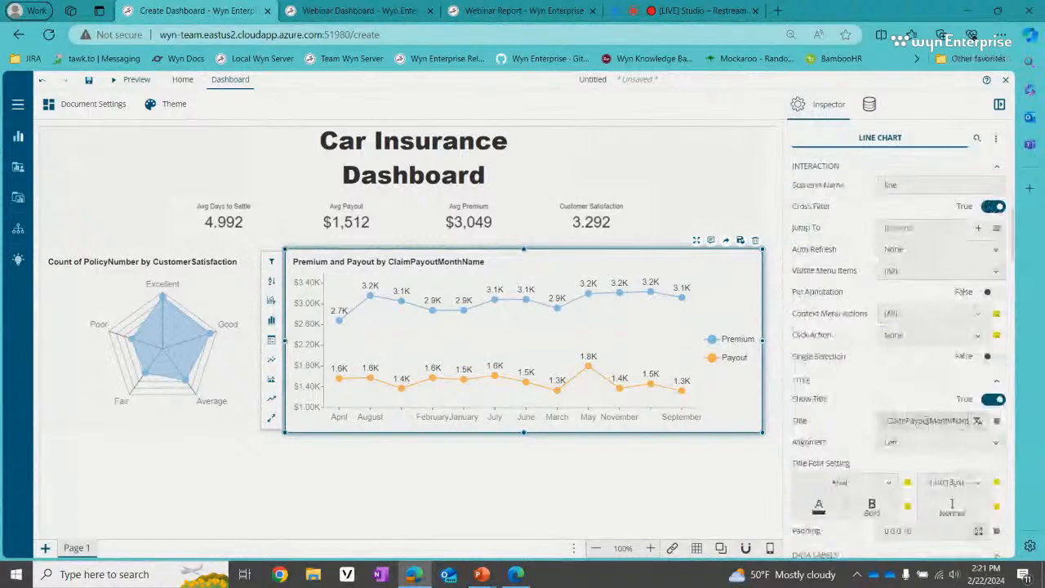
pyautogui.press('BackSpace')
pyautogui.press('BackSpace')
pyautogui.press('BackSpace')
pyautogui.press('BackSpace')
pyautogui.press('BackSpace')
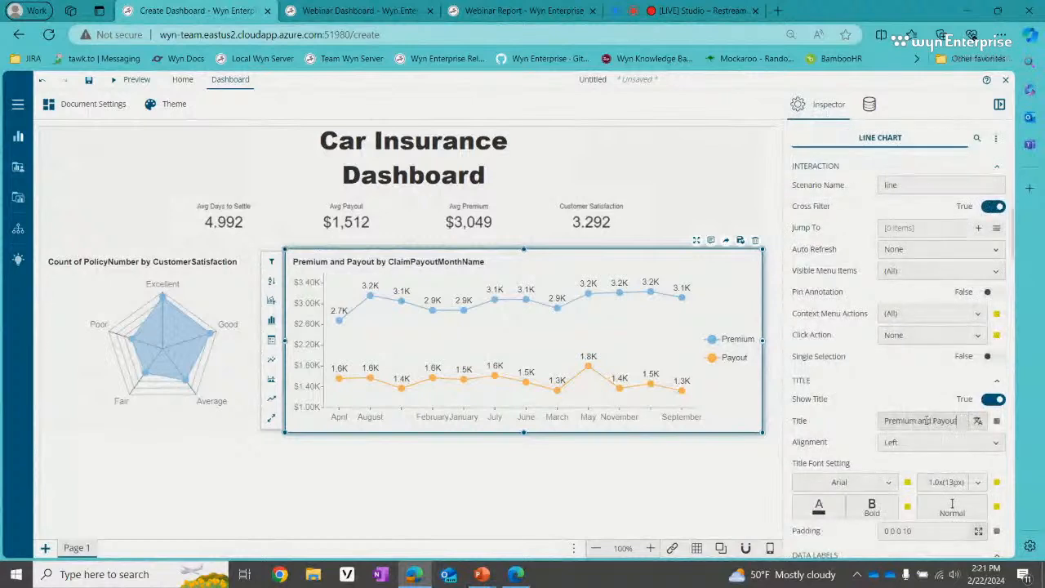
pyautogui.write('Month')
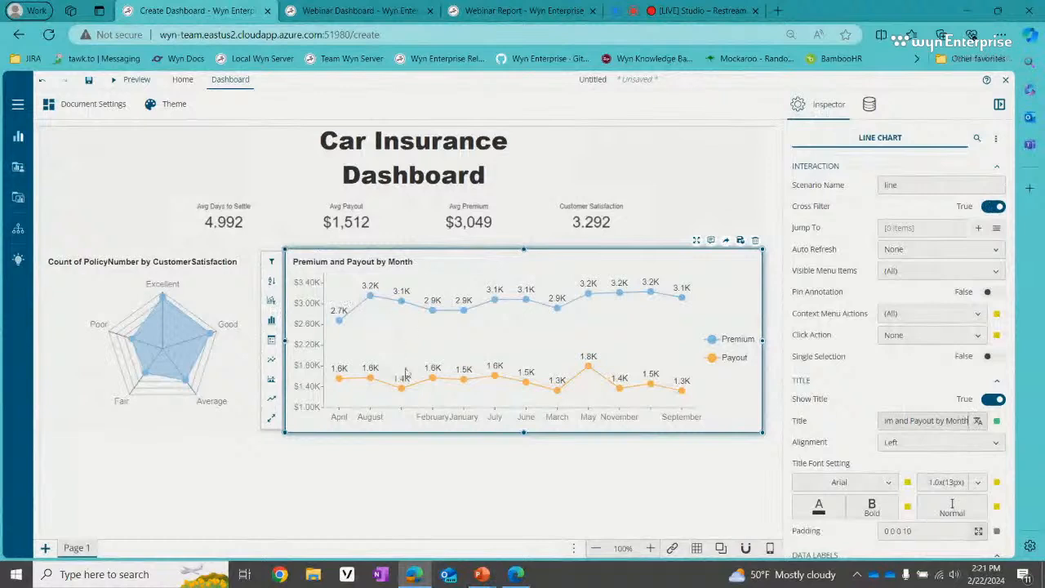
pyautogui.click(483, 353)
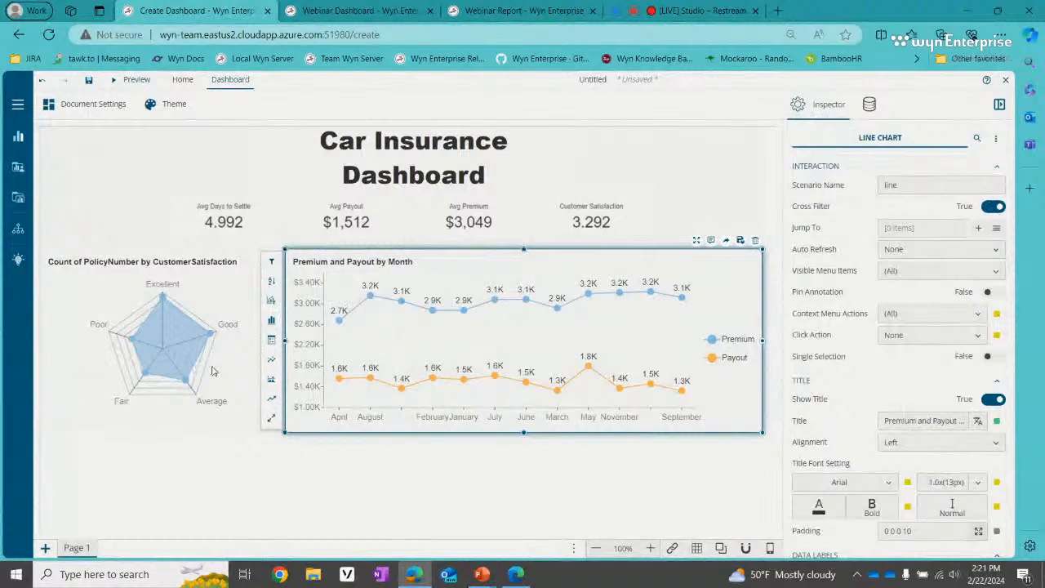
# Step: Add a sort on the line chart's ClaimPayoutMonthName field and look through its manual month order
pyautogui.click(229, 370)
pyautogui.click(339, 420)
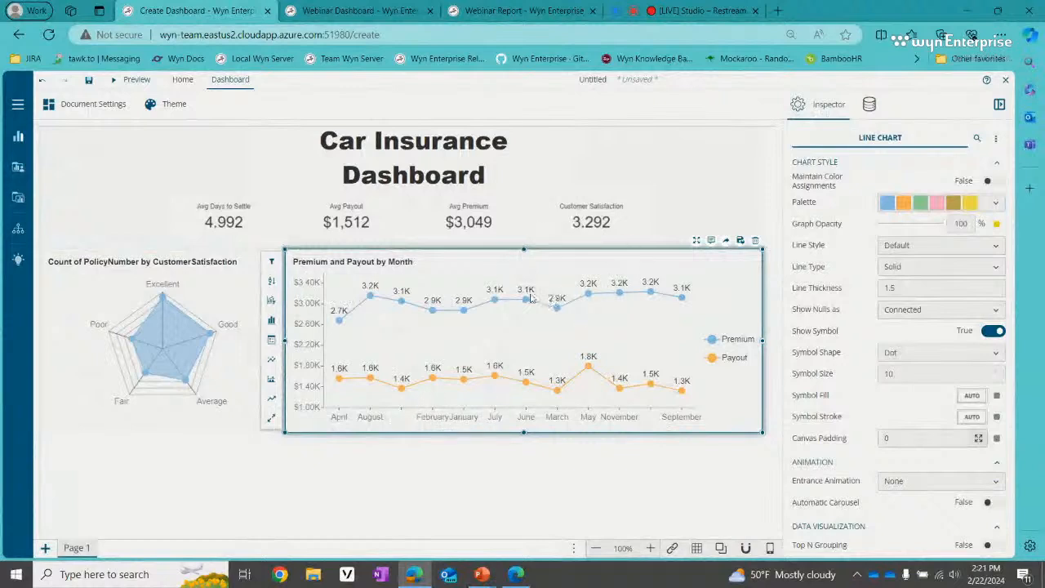
pyautogui.click(271, 281)
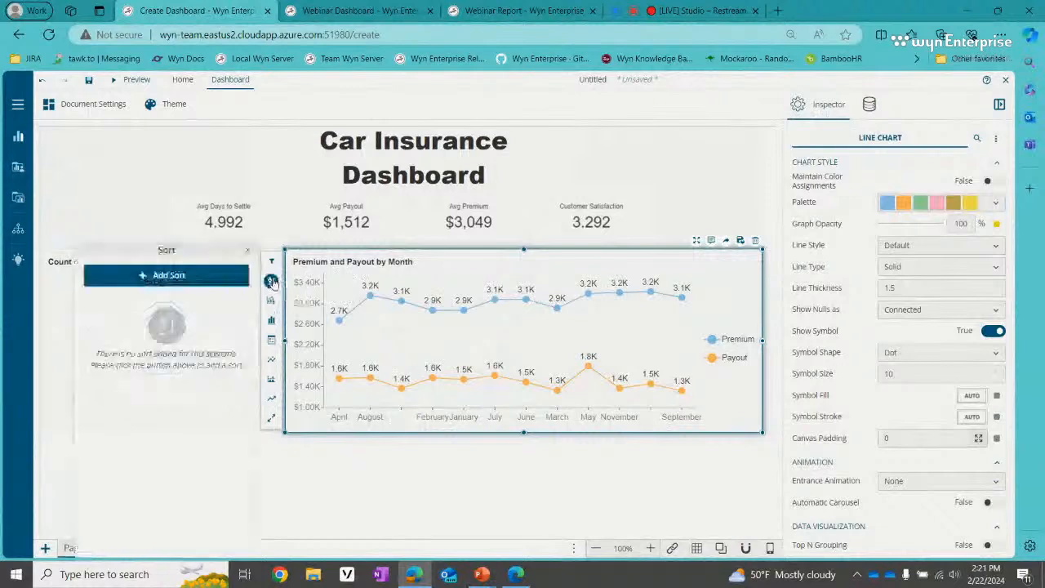
pyautogui.click(228, 277)
pyautogui.click(196, 298)
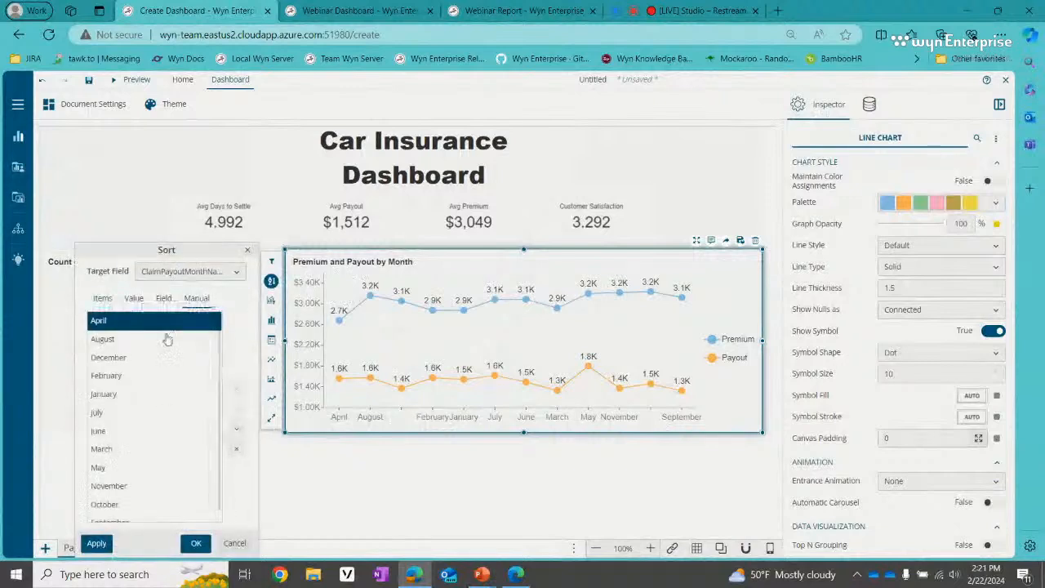
pyautogui.scroll(-1, 168, 339)
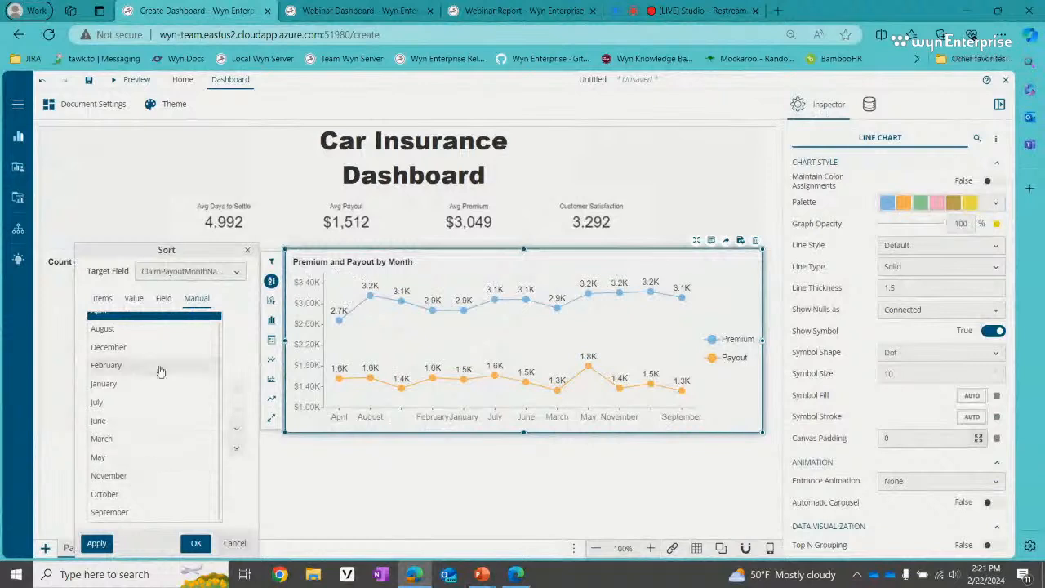
# Step: Sort the line chart's months by the Month of ClaimPayoutDate in ascending order and apply the sort
pyautogui.click(164, 301)
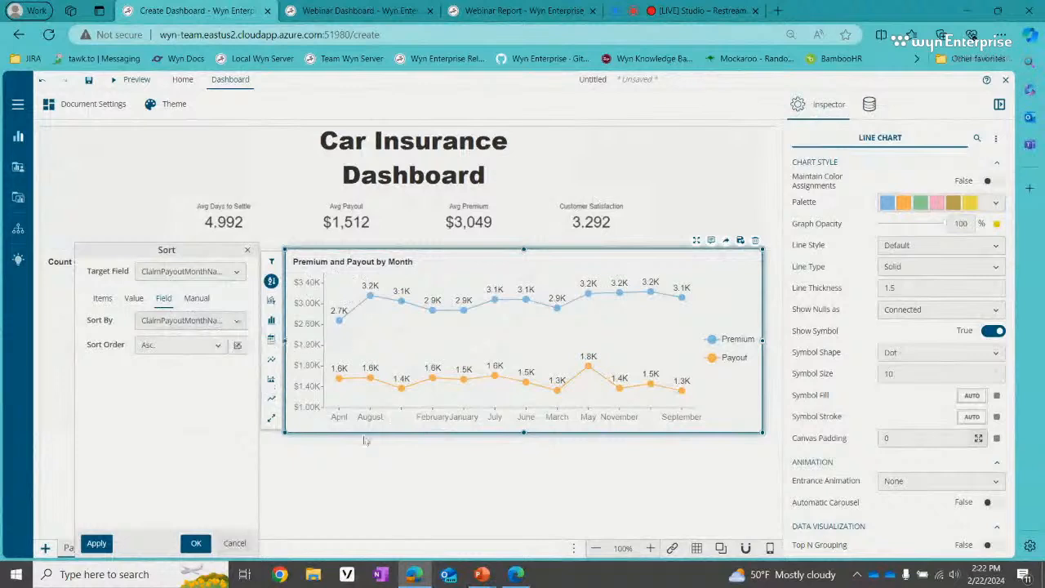
pyautogui.click(236, 323)
pyautogui.scroll(-2, 214, 450)
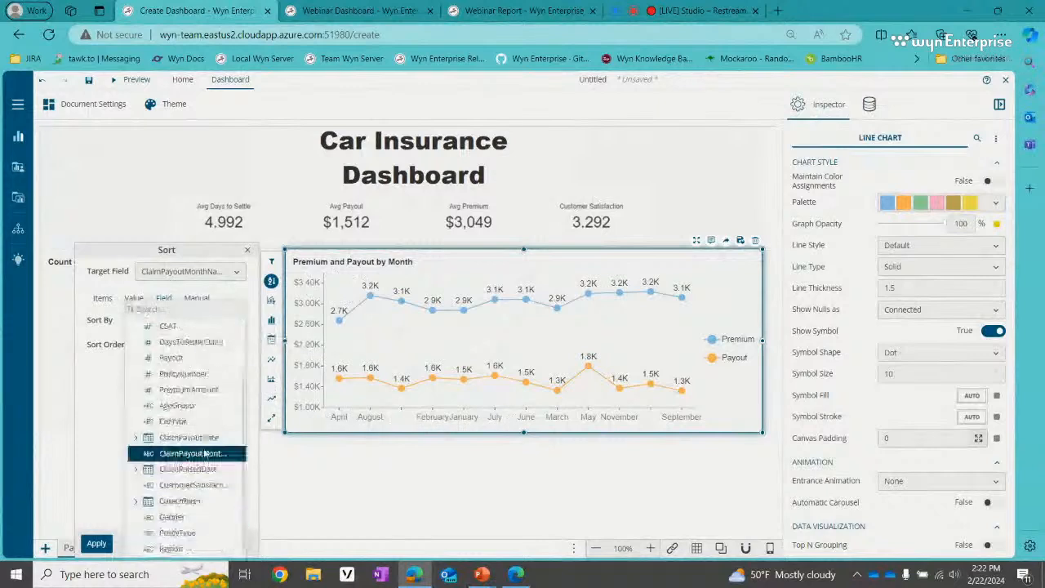
pyautogui.click(137, 438)
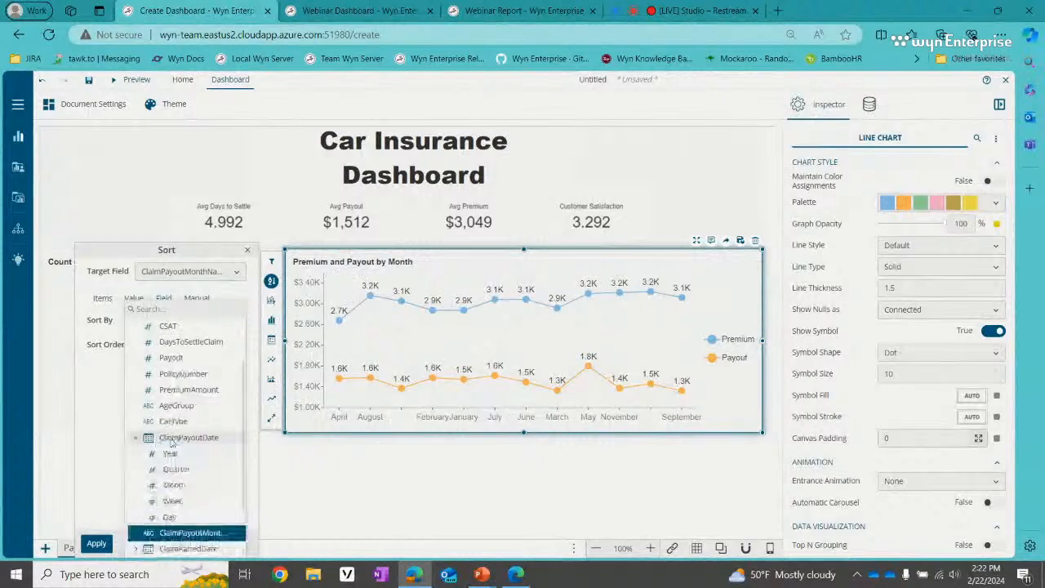
pyautogui.click(188, 487)
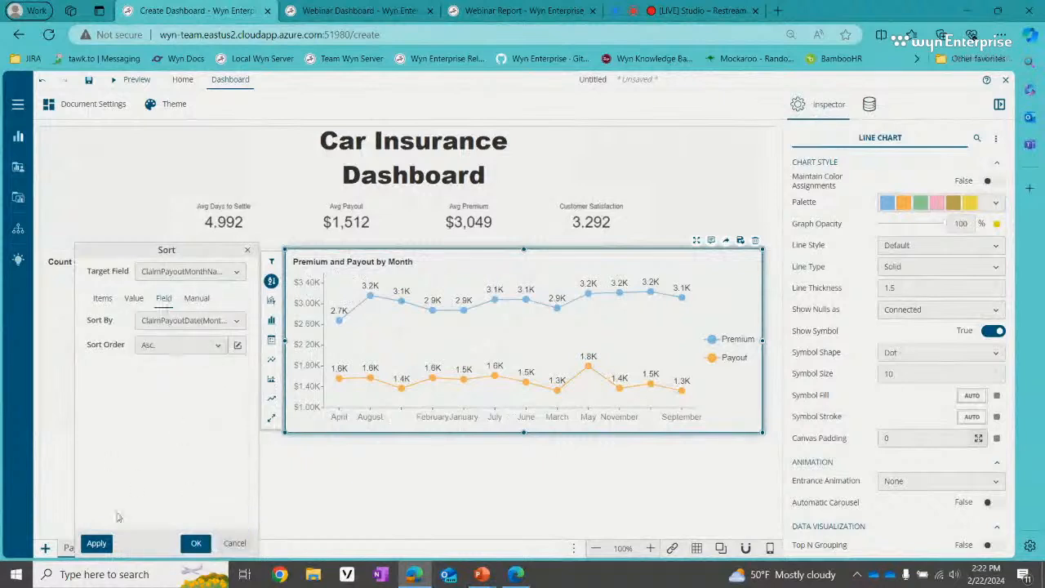
pyautogui.click(97, 544)
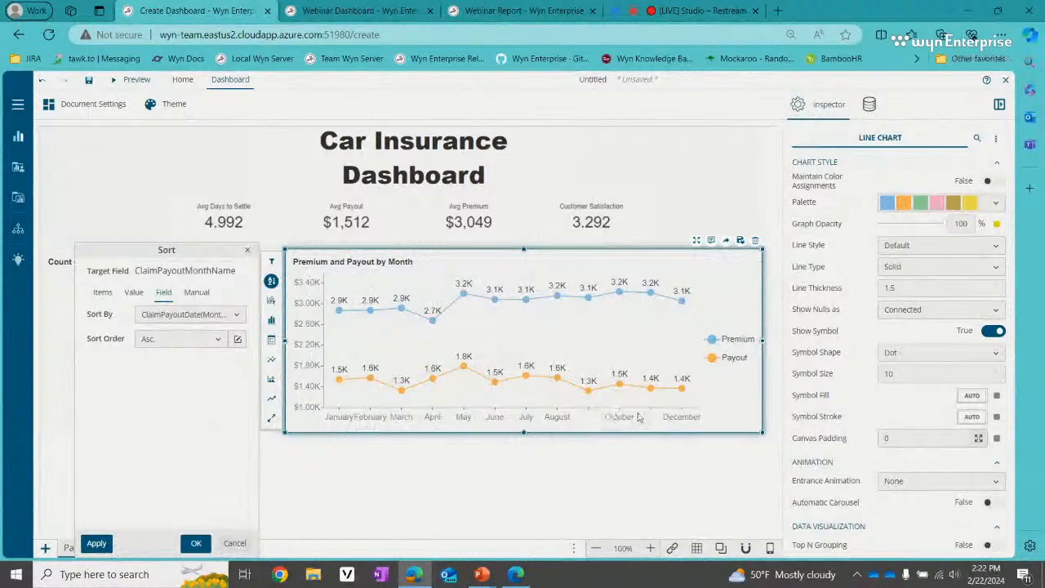
pyautogui.click(235, 542)
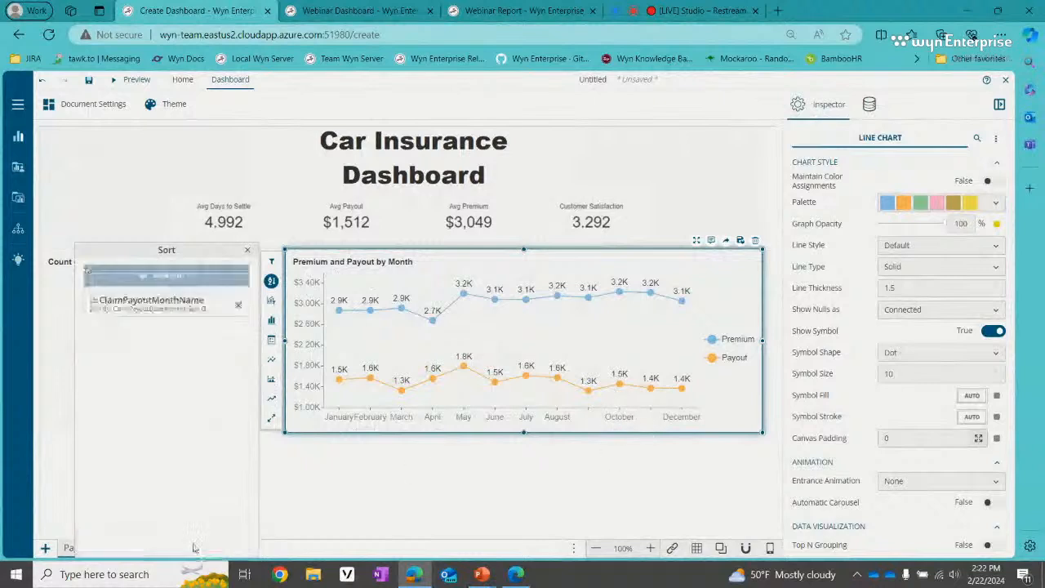
# Step: Widen the line chart by about 30 percent, extending its right edge
pyautogui.moveTo(766, 340); pyautogui.dragTo(781, 346)
pyautogui.click(597, 549)
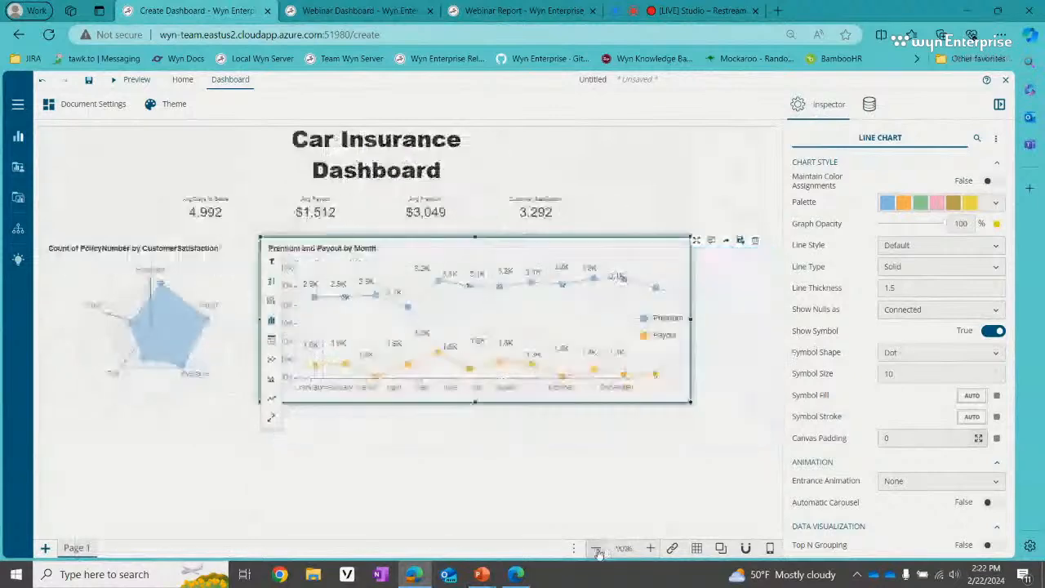
pyautogui.click(596, 549)
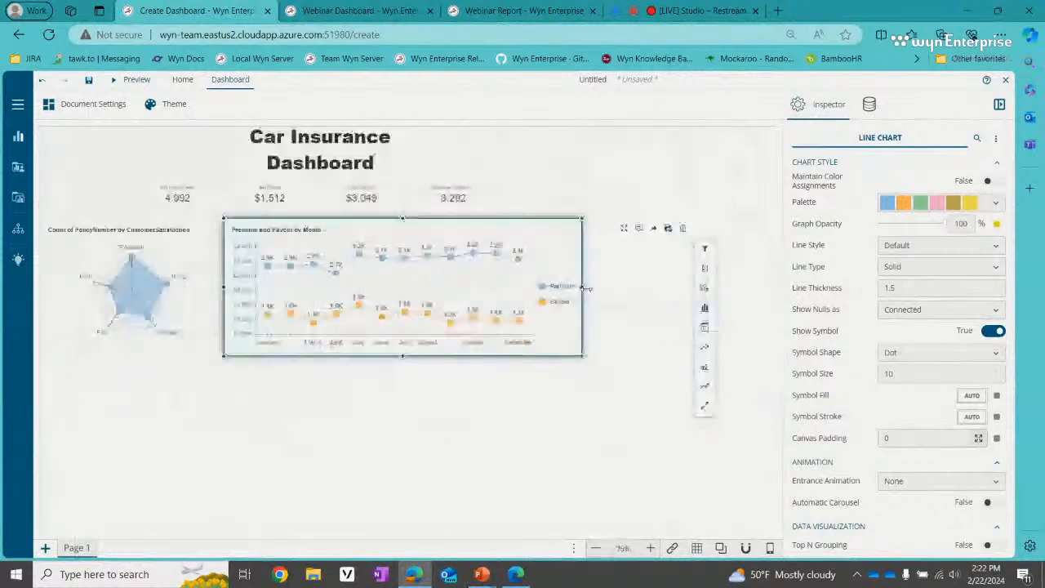
pyautogui.moveTo(586, 288); pyautogui.dragTo(694, 284)
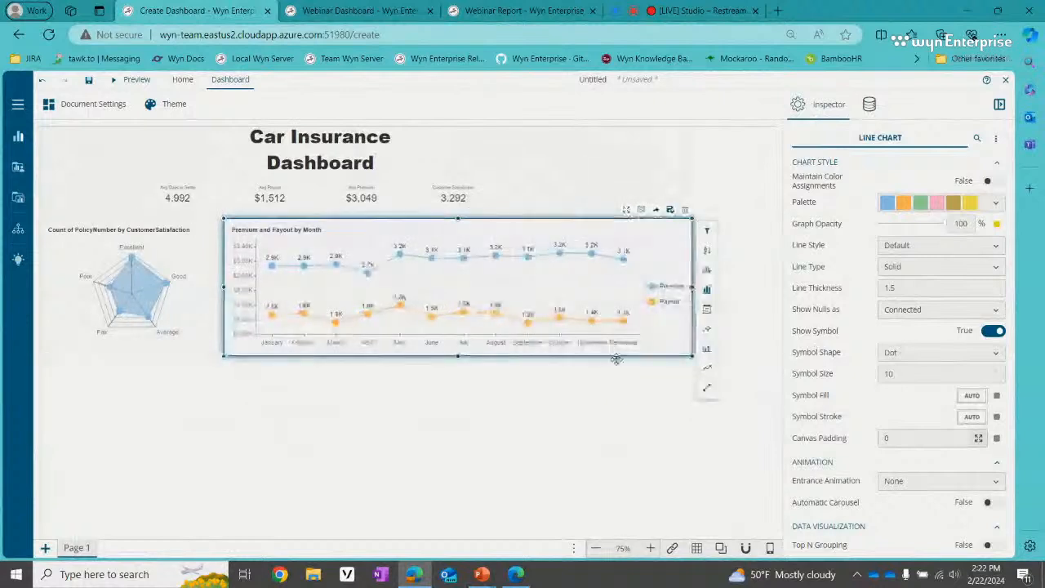
# Step: Move the dashboard title and the row of four KPI charts to the right, roughly centred above the two charts
pyautogui.moveTo(325, 161); pyautogui.dragTo(377, 150)
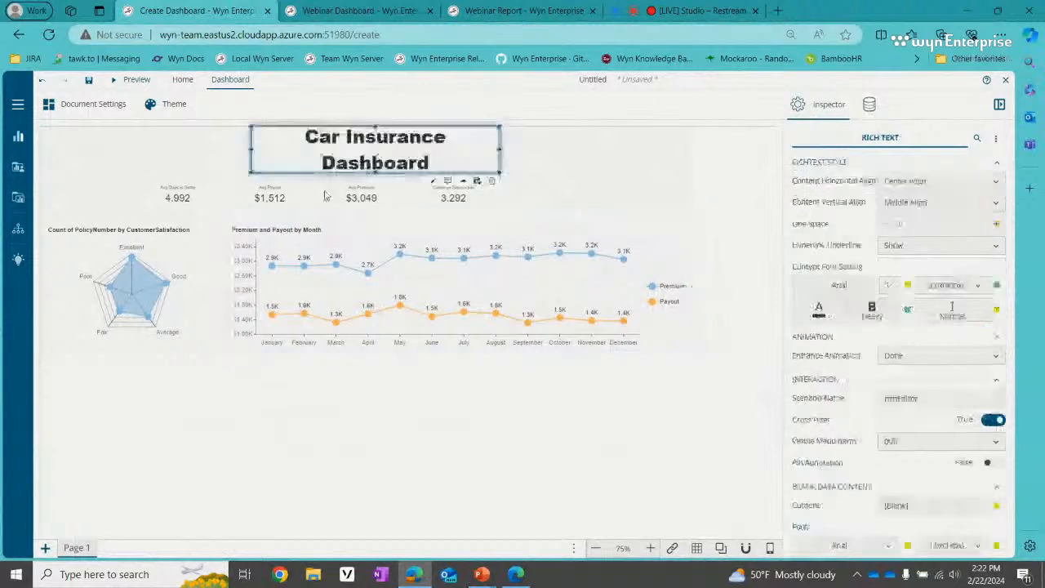
pyautogui.moveTo(386, 223); pyautogui.dragTo(493, 218)
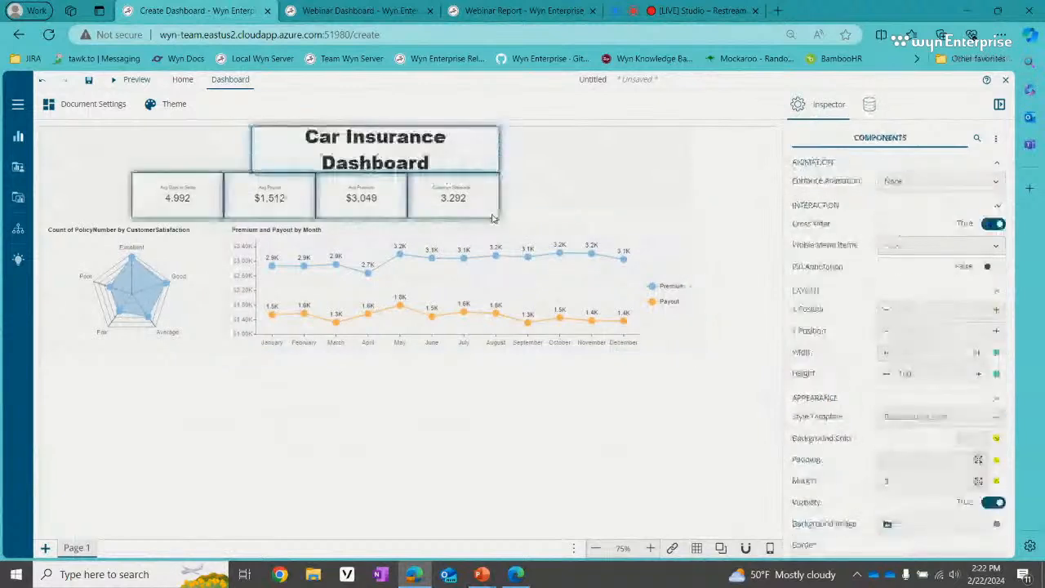
pyautogui.moveTo(420, 151); pyautogui.dragTo(441, 161)
pyautogui.click(437, 163)
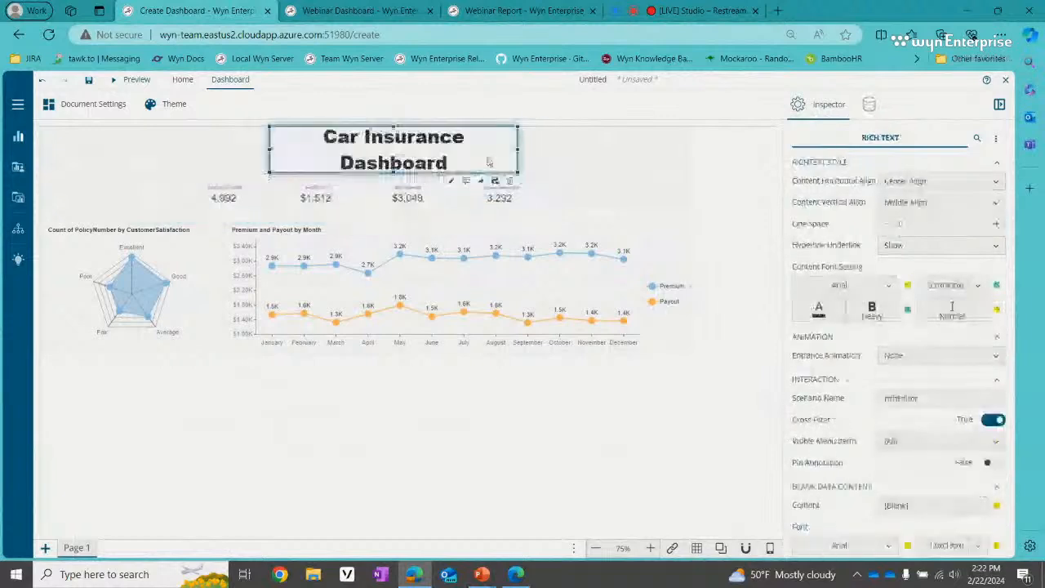
# Step: Return the page to 100% zoom and look over the dashboard across its full width
pyautogui.click(601, 169)
pyautogui.click(651, 549)
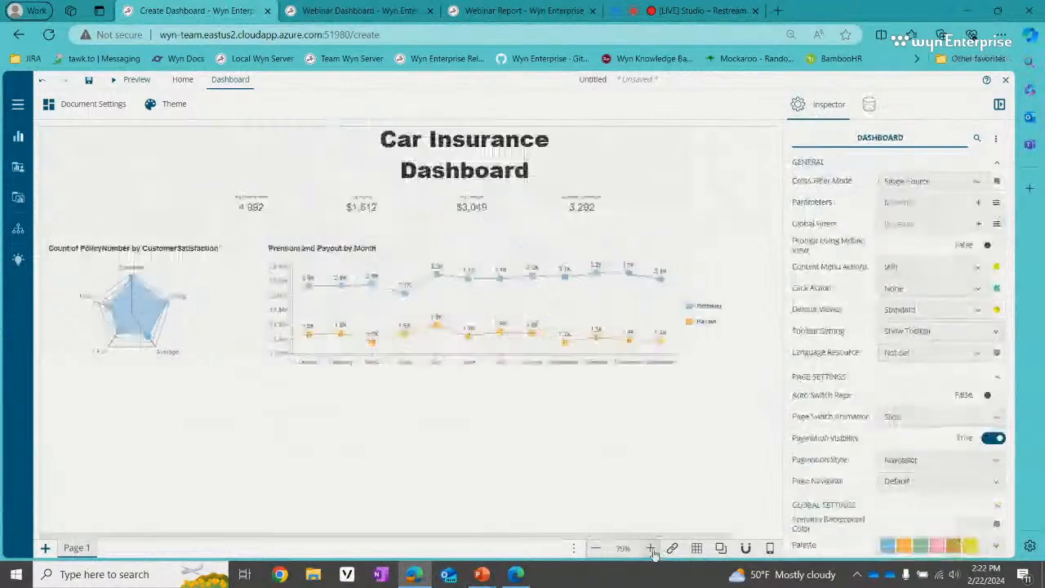
pyautogui.click(651, 549)
pyautogui.click(651, 549)
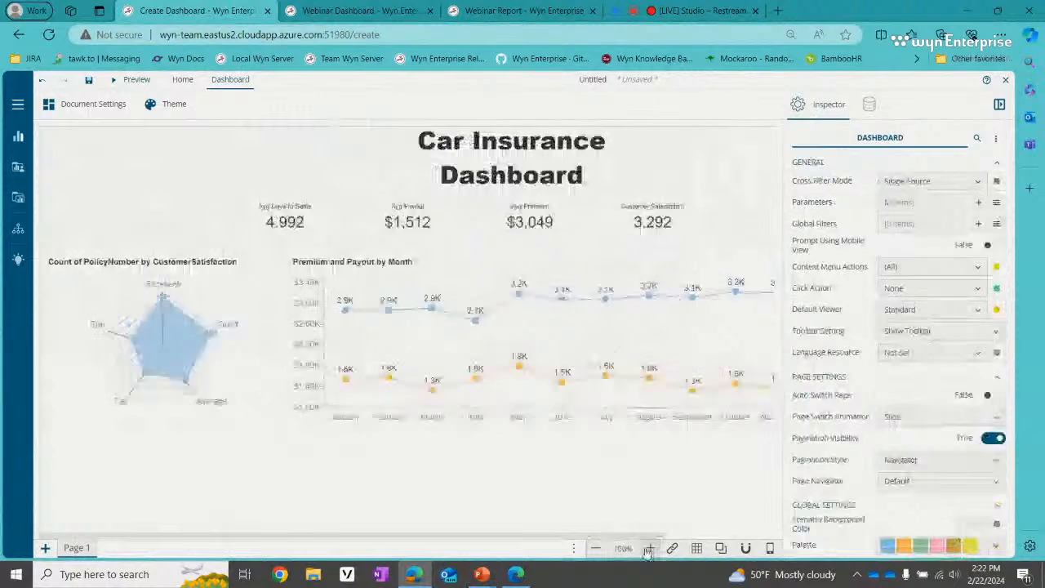
pyautogui.moveTo(533, 536); pyautogui.dragTo(550, 537)
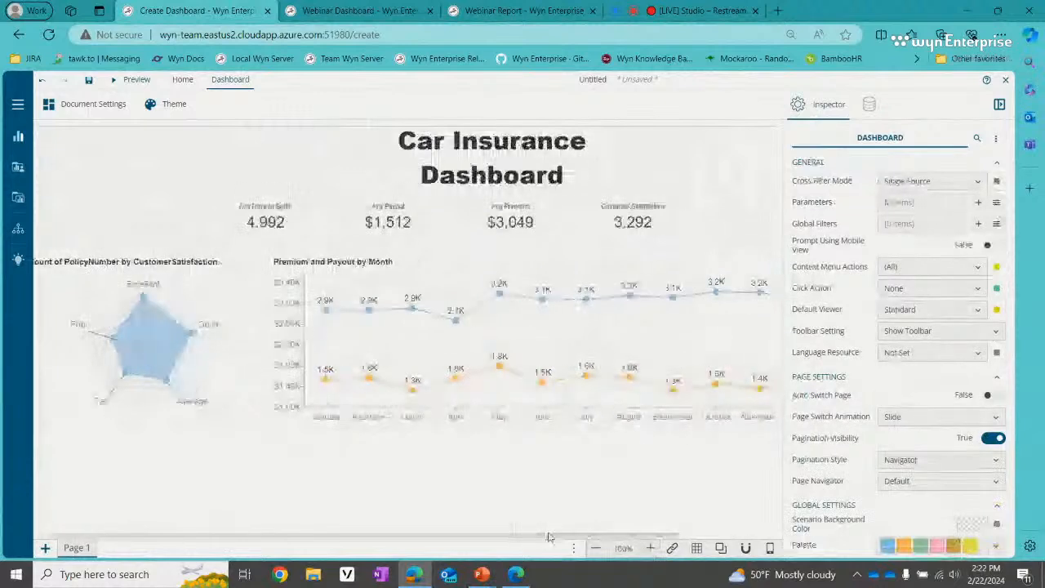
pyautogui.hscroll(1, 537, 371)
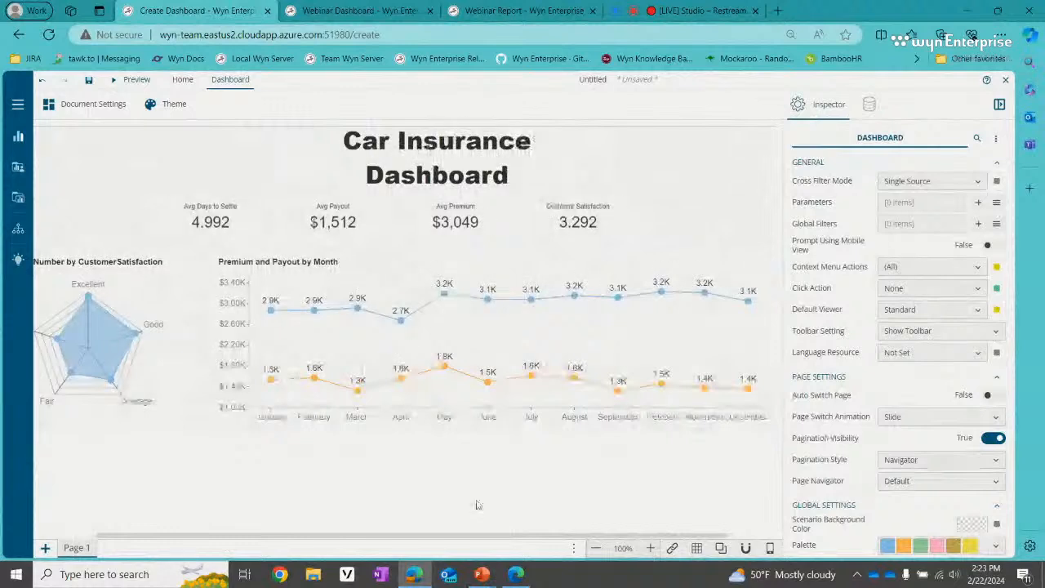
pyautogui.moveTo(527, 535); pyautogui.dragTo(488, 536)
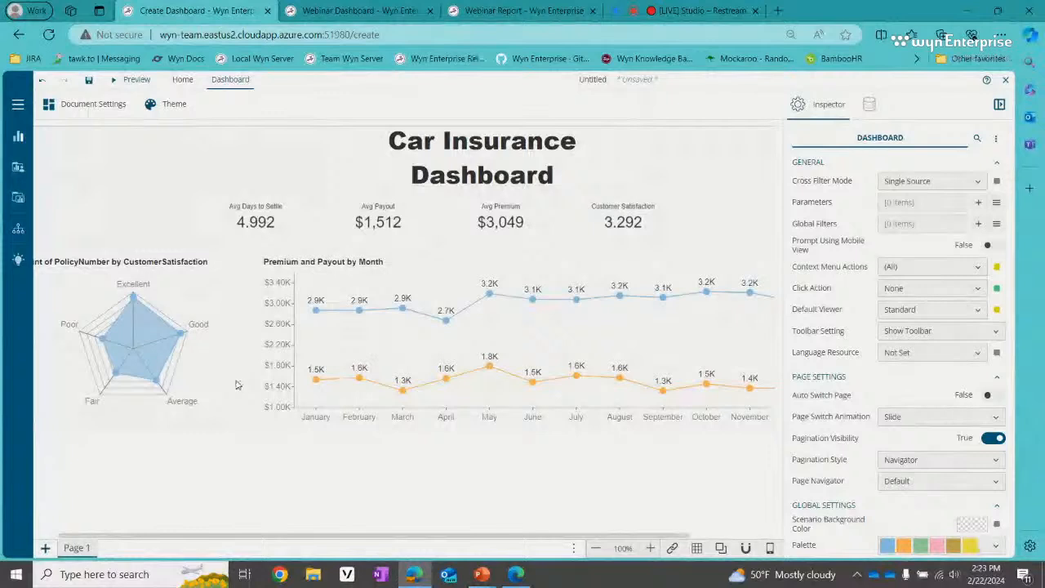
pyautogui.moveTo(341, 539); pyautogui.dragTo(314, 539)
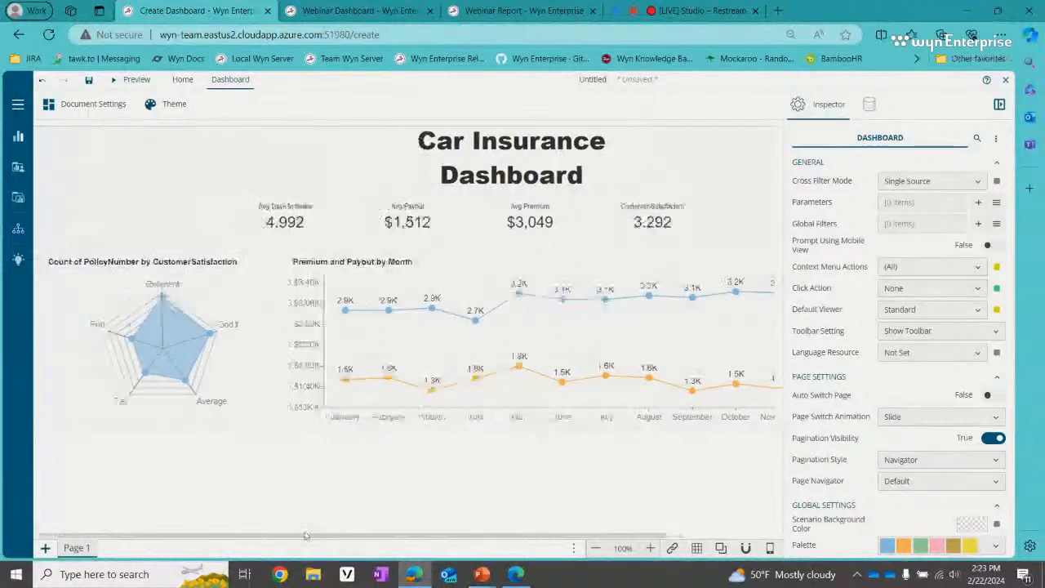
# Step: Add a column chart below the radar chart, with PremiumAmount and Payout as values and AgeGroup as its category axis
pyautogui.click(19, 137)
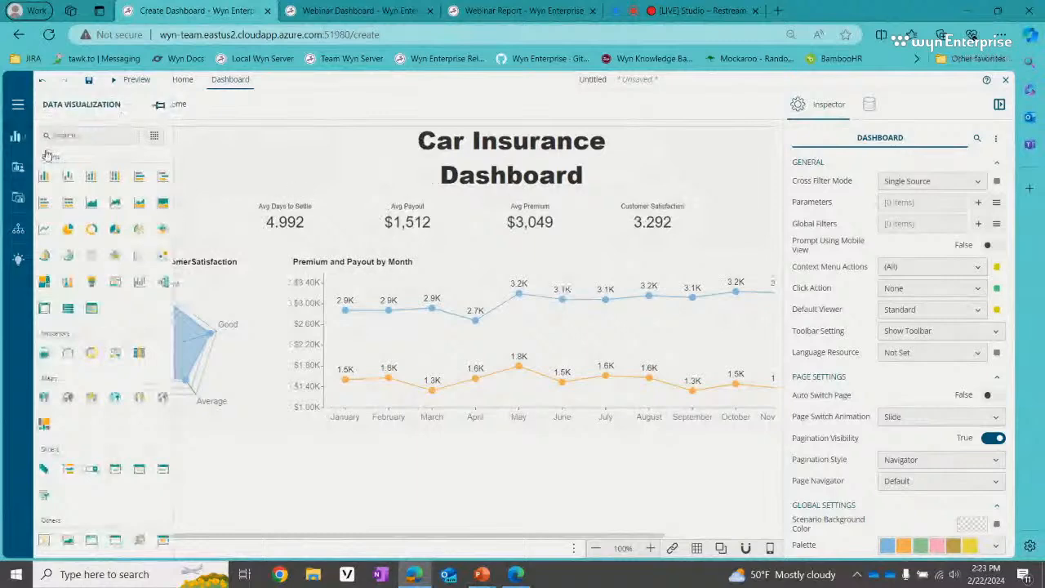
pyautogui.moveTo(44, 176); pyautogui.dragTo(169, 468)
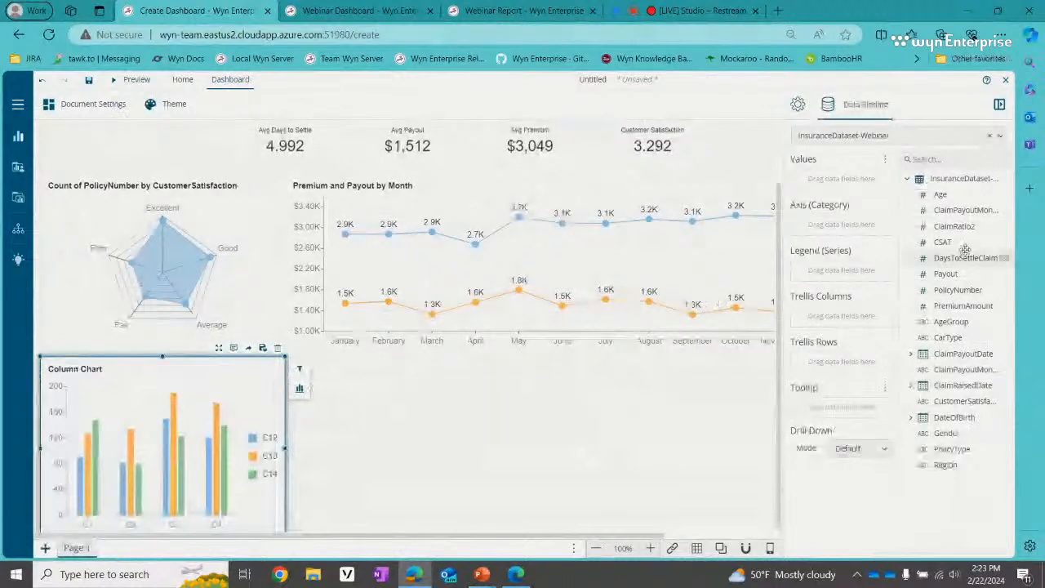
pyautogui.moveTo(963, 306); pyautogui.dragTo(849, 177)
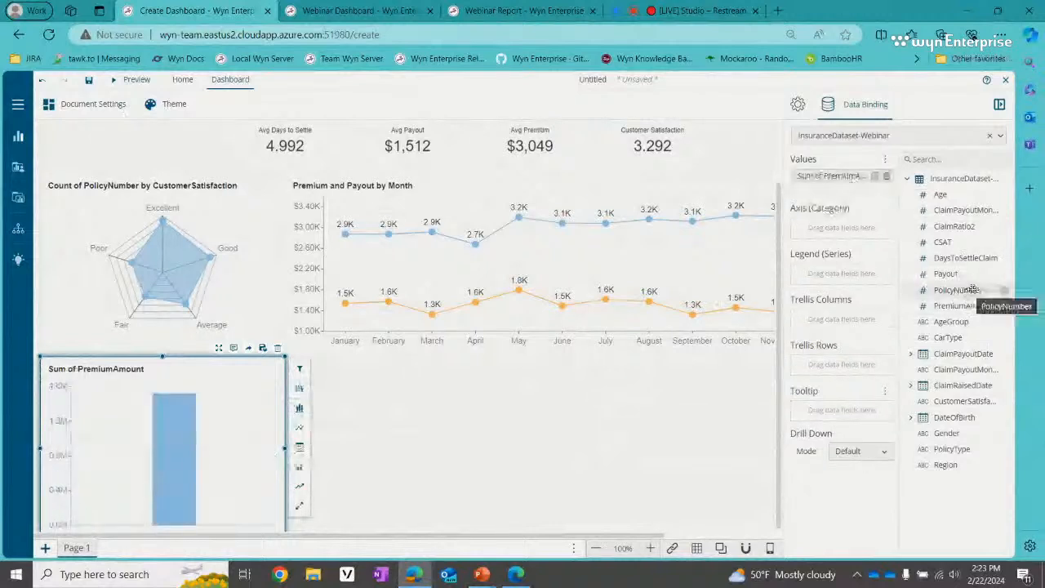
pyautogui.moveTo(945, 274); pyautogui.dragTo(850, 190)
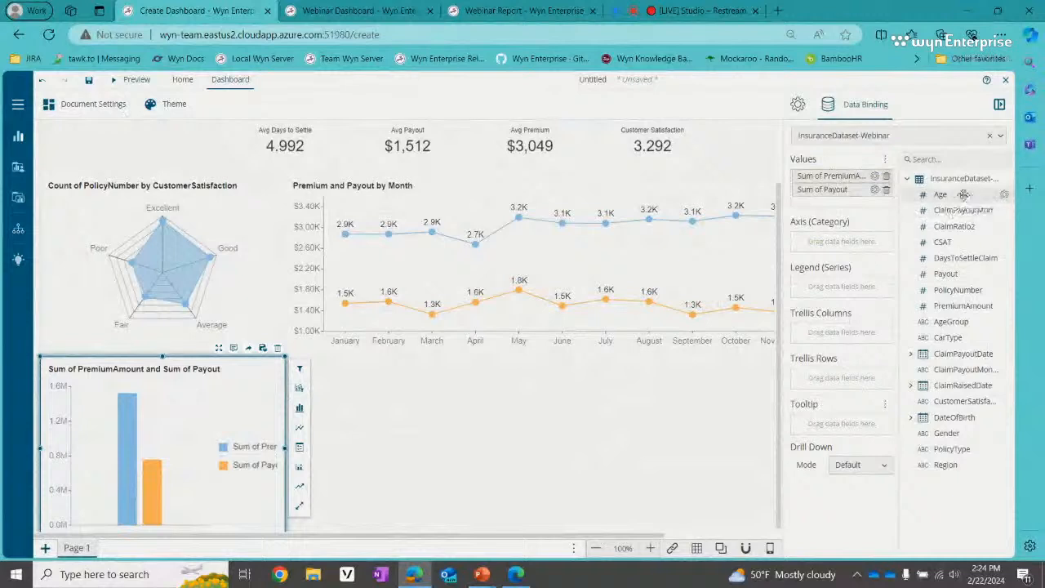
pyautogui.moveTo(953, 322); pyautogui.dragTo(857, 245)
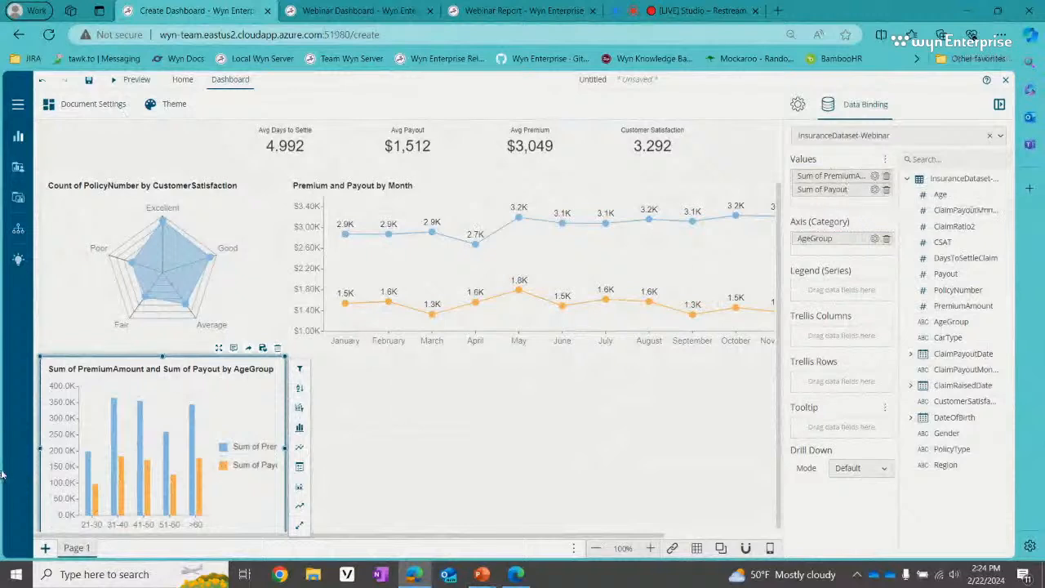
# Step: Widen the age-group column chart slightly to the right and rename its PremiumAmount value as "Premium Amount"
pyautogui.moveTo(285, 448); pyautogui.dragTo(334, 455)
pyautogui.click(875, 190)
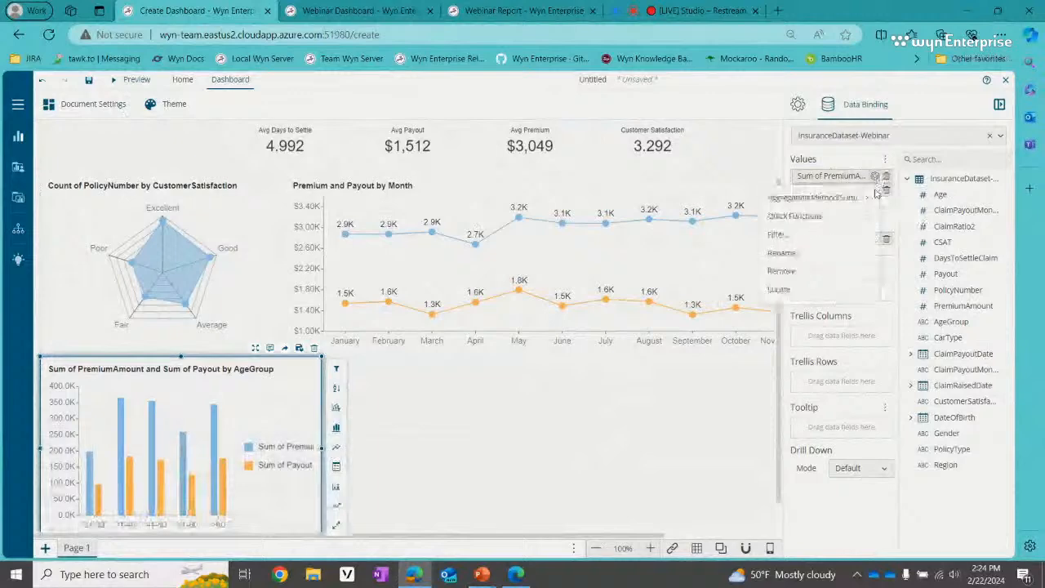
pyautogui.click(848, 255)
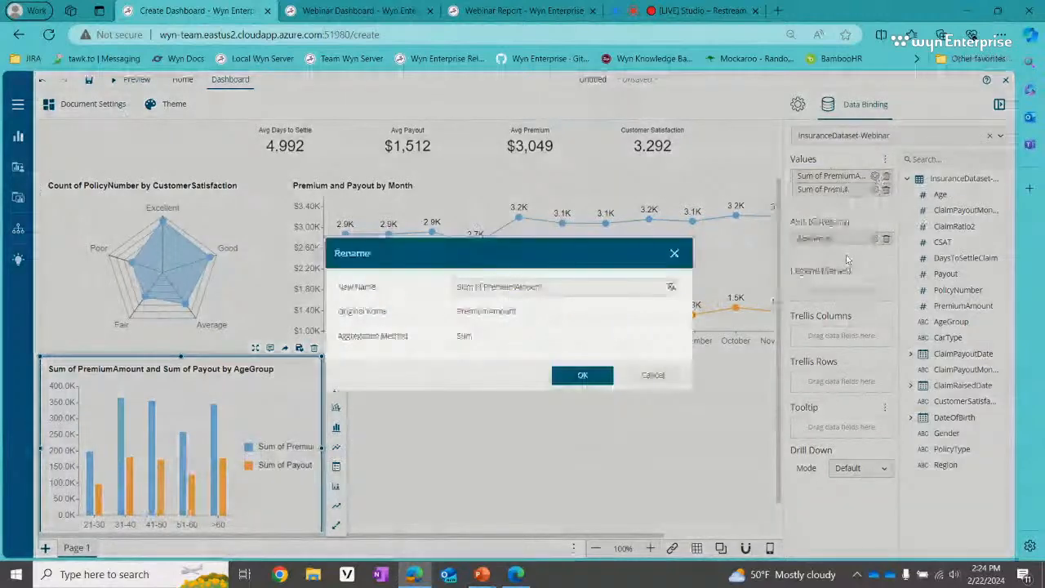
pyautogui.click(484, 286)
pyautogui.write('Prem')
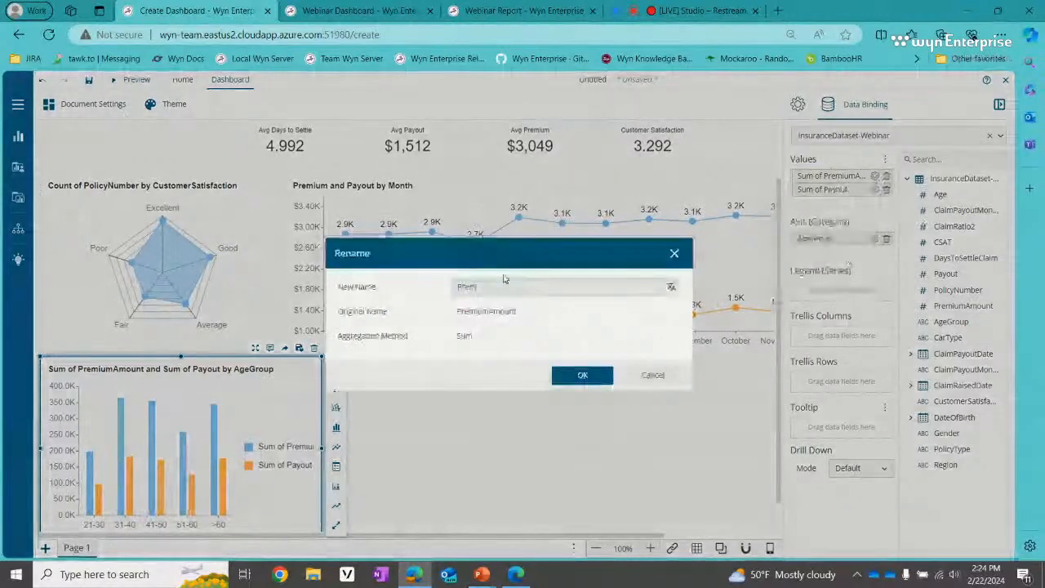
pyautogui.write('ium Amount')
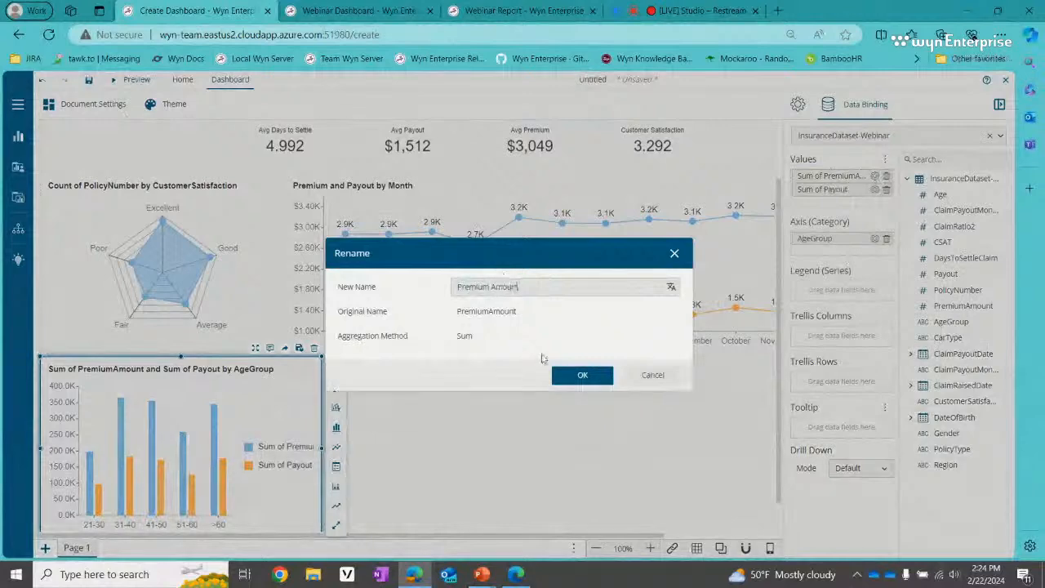
pyautogui.click(581, 374)
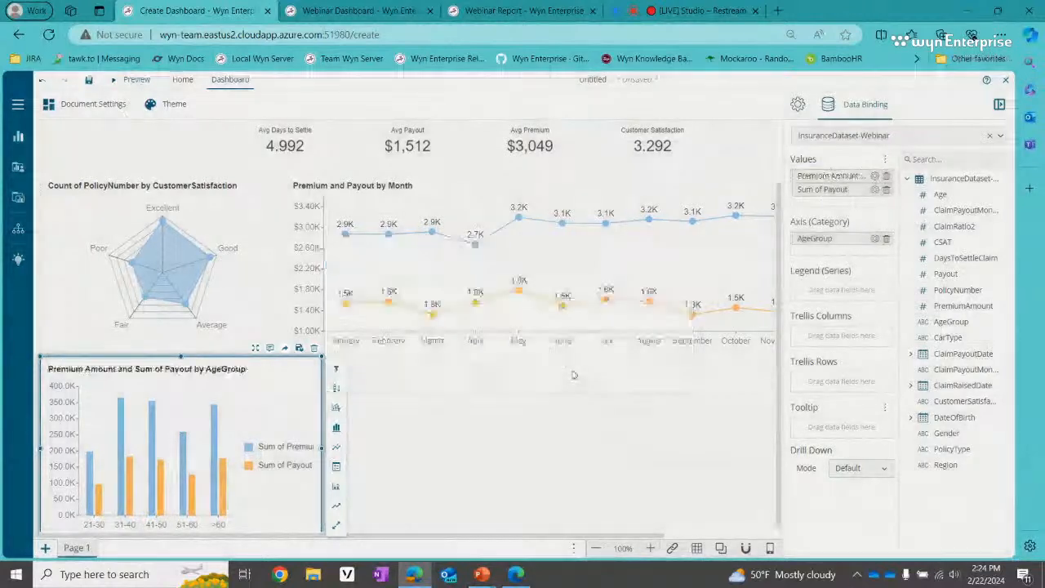
# Step: Rename the column chart's second value, the sum of payout, as "Payout"
pyautogui.click(875, 189)
pyautogui.click(824, 275)
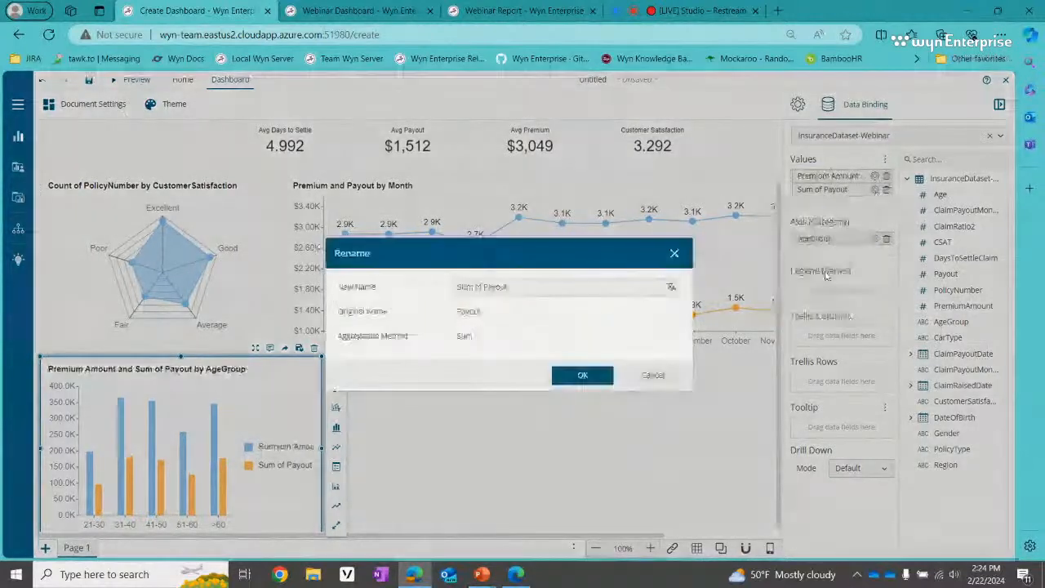
pyautogui.write('Payout')
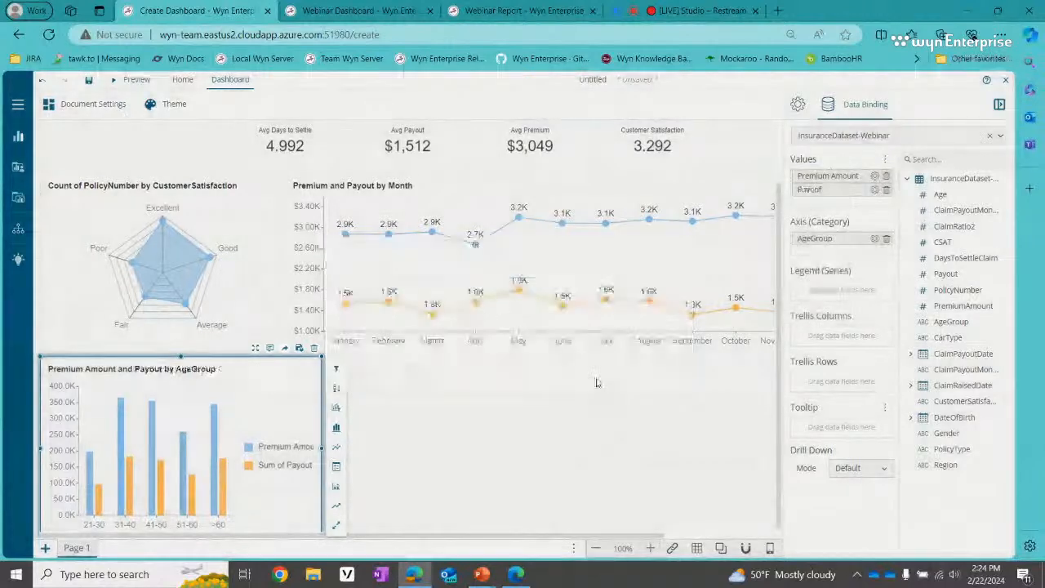
pyautogui.click(581, 375)
# Step: Rename the column chart's first value as "Premium"
pyautogui.click(875, 177)
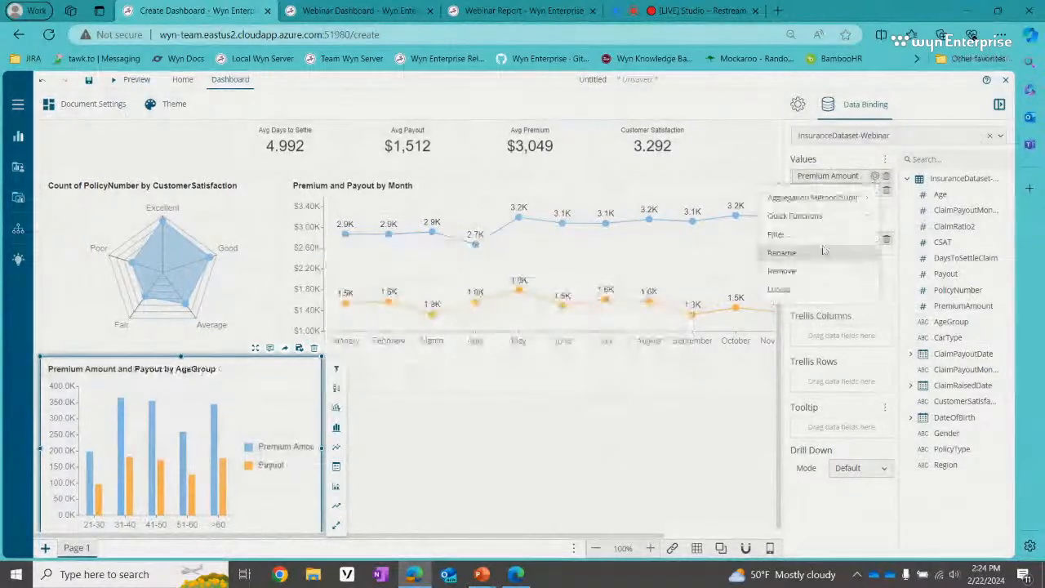
pyautogui.click(823, 250)
pyautogui.tripleClick(554, 284)
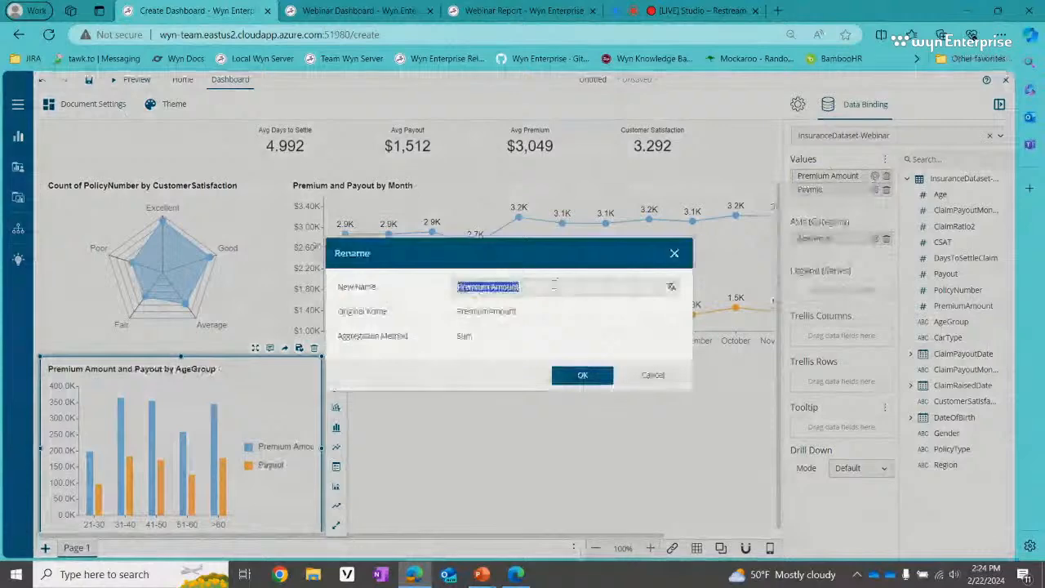
pyautogui.write('Premi')
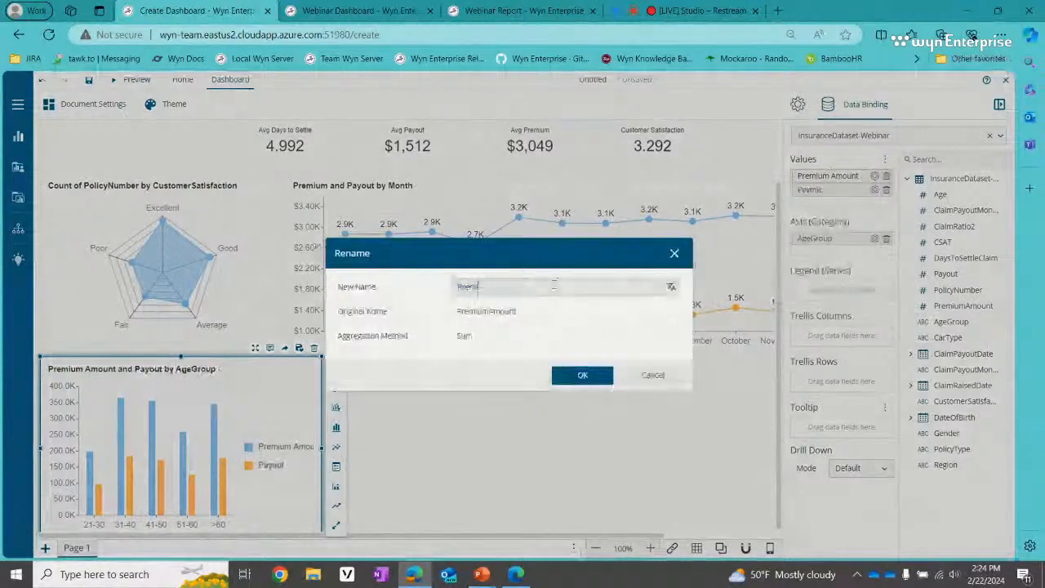
pyautogui.write('um')
pyautogui.click(565, 376)
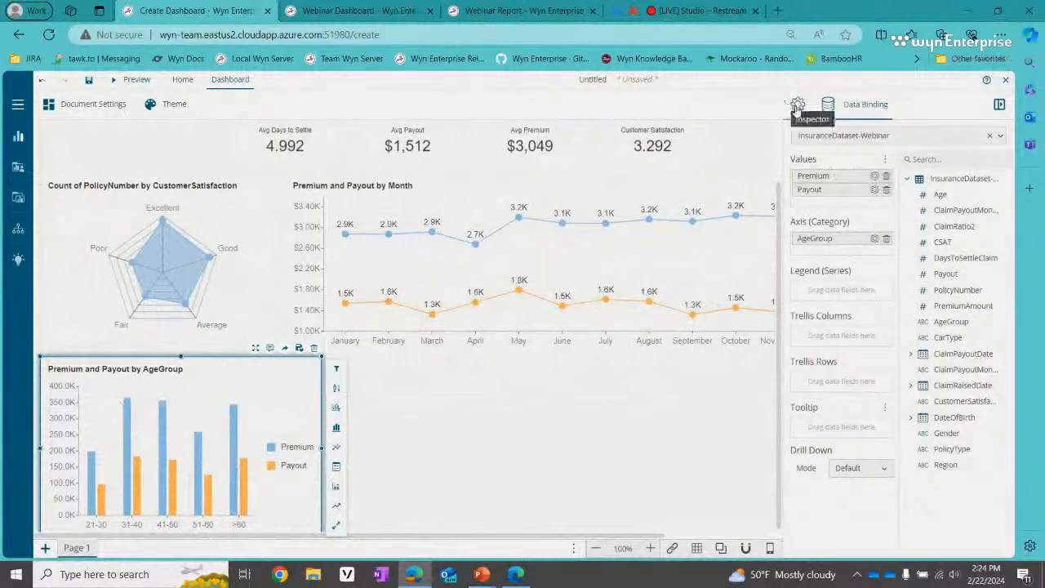
# Step: Change the column chart's title to "Premium and Payout by Age Group"
pyautogui.click(796, 104)
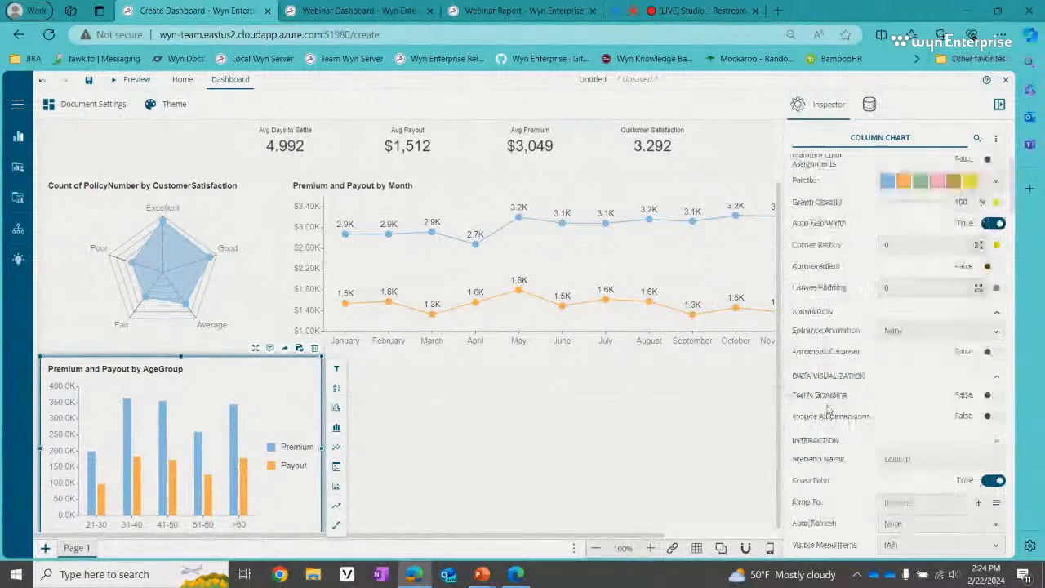
pyautogui.scroll(-5, 871, 410)
pyautogui.click(937, 354)
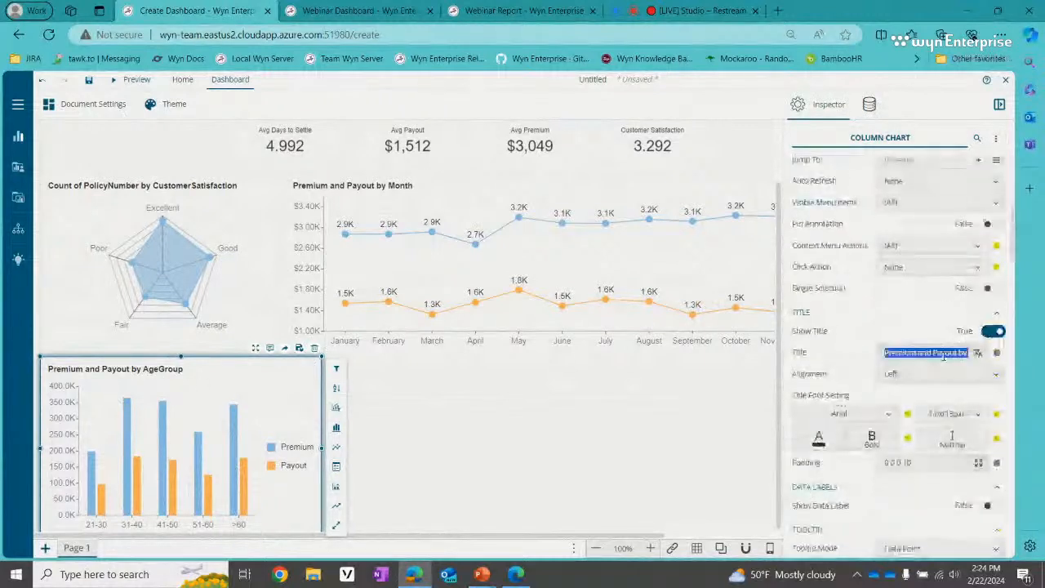
pyautogui.press('End')
pyautogui.press('BackSpace')
pyautogui.press('BackSpace')
pyautogui.press('BackSpace')
pyautogui.press('BackSpace')
pyautogui.press('BackSpace')
pyautogui.press('BackSpace')
pyautogui.press('BackSpace')
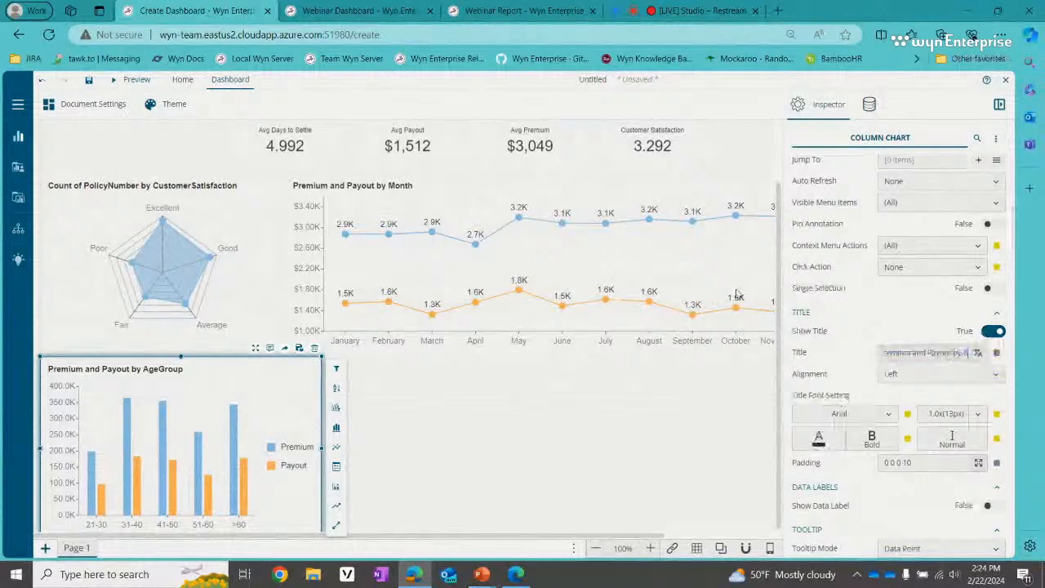
pyautogui.press('Right')
pyautogui.press('Right')
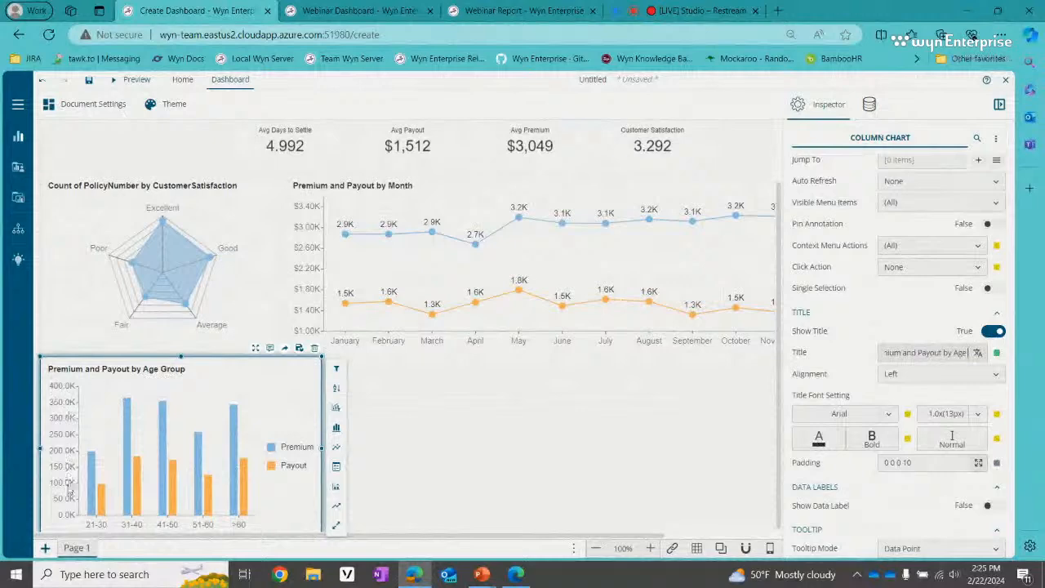
# Step: Set the column chart's value axis format to Currency and deselect the chart
pyautogui.scroll(-3, 866, 406)
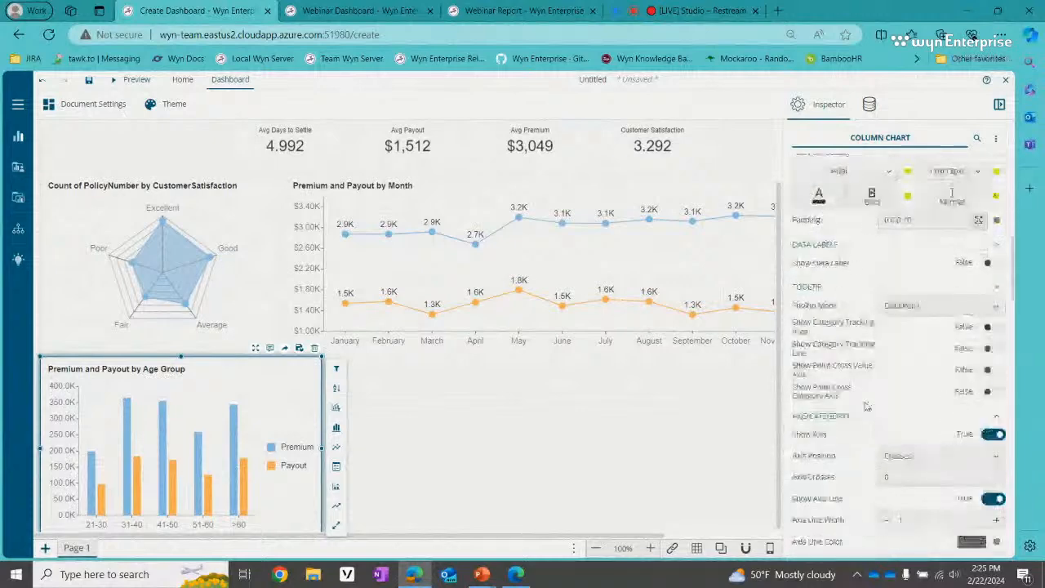
pyautogui.scroll(-5, 867, 406)
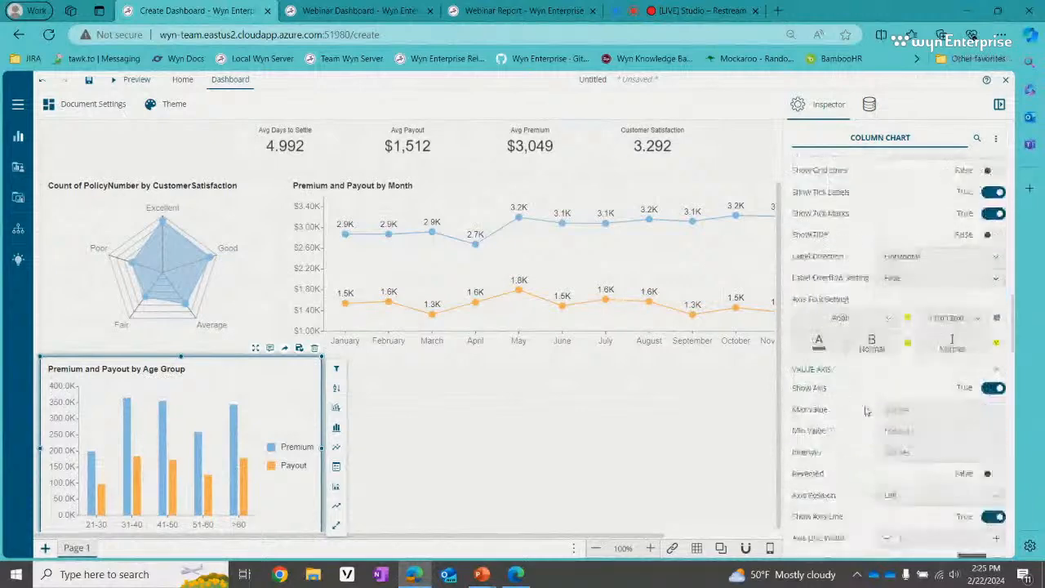
pyautogui.scroll(-5, 867, 408)
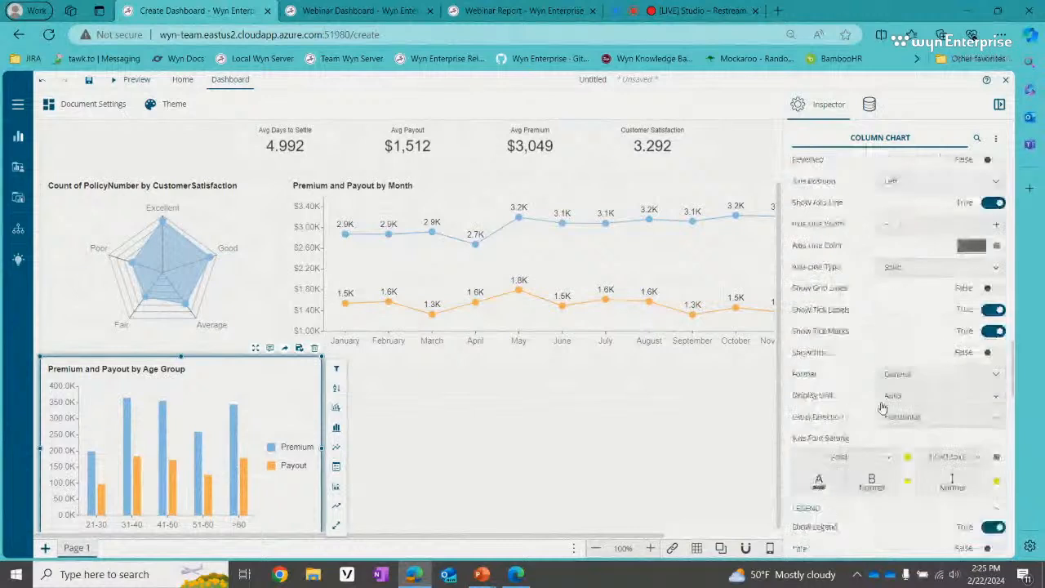
pyautogui.click(943, 376)
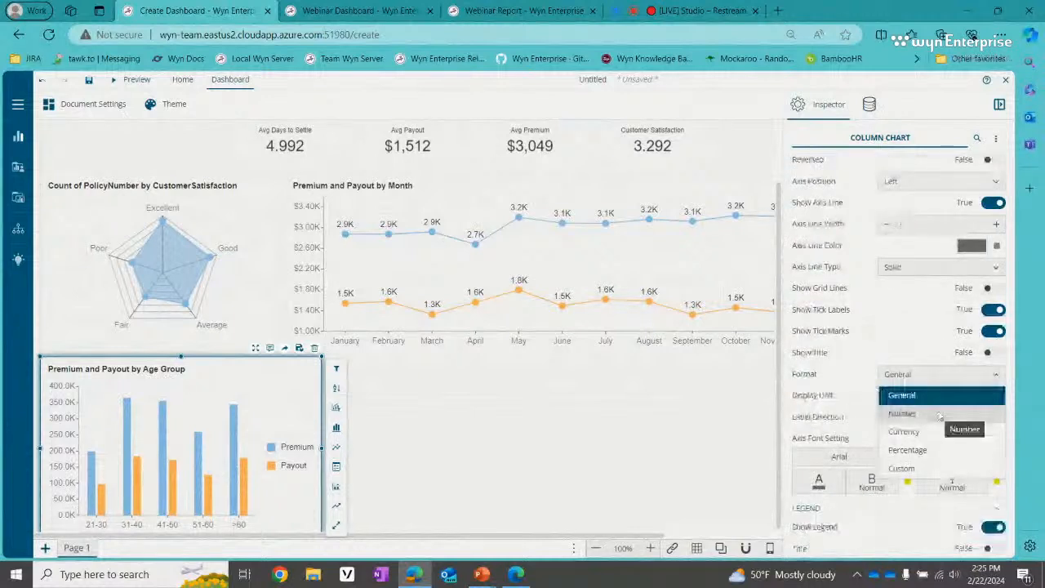
pyautogui.click(943, 430)
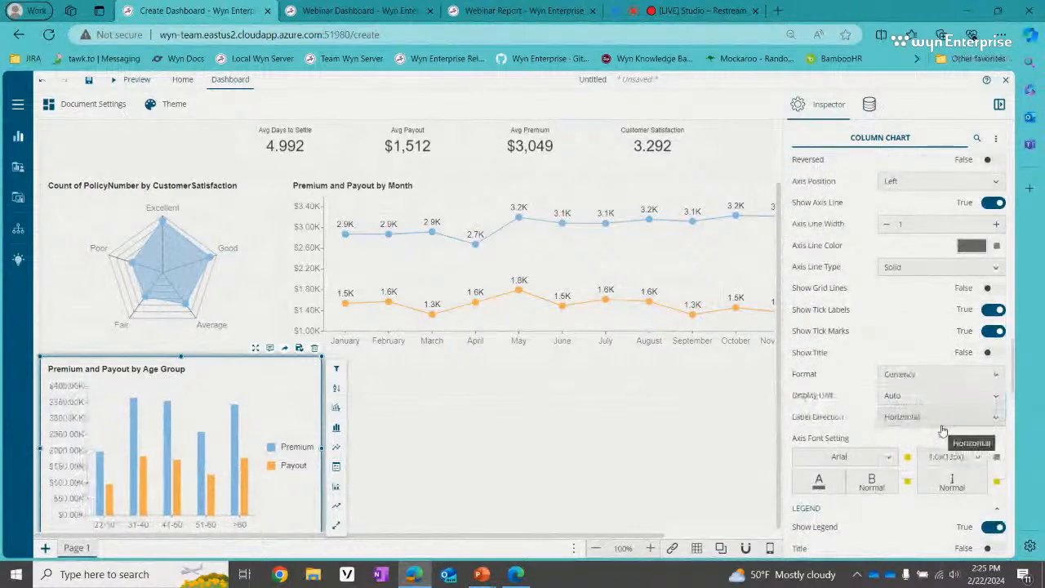
pyautogui.click(483, 438)
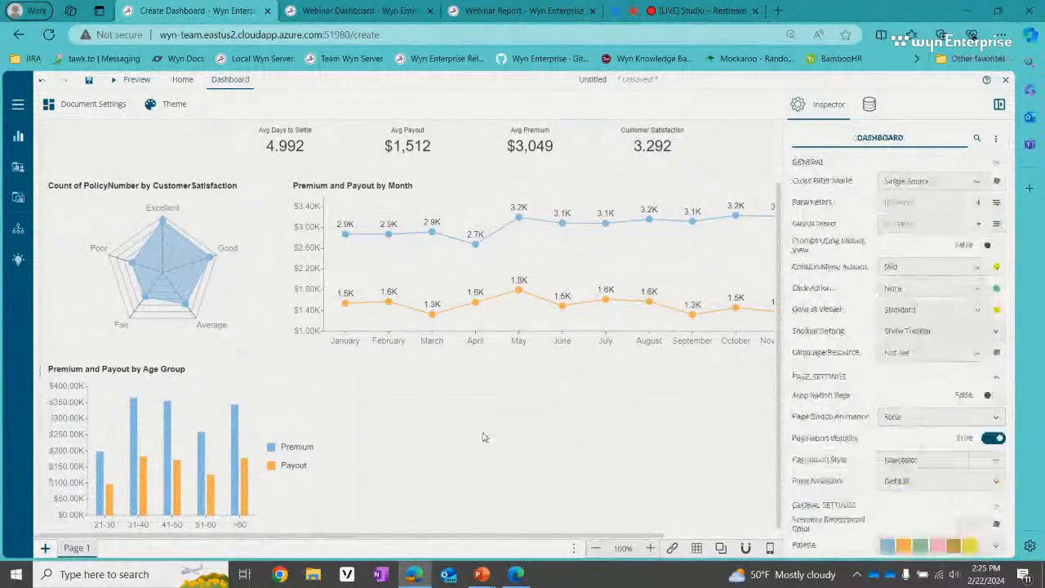
# Step: Narrow the column chart so its right edge lines up with the radar chart above it
pyautogui.click(264, 406)
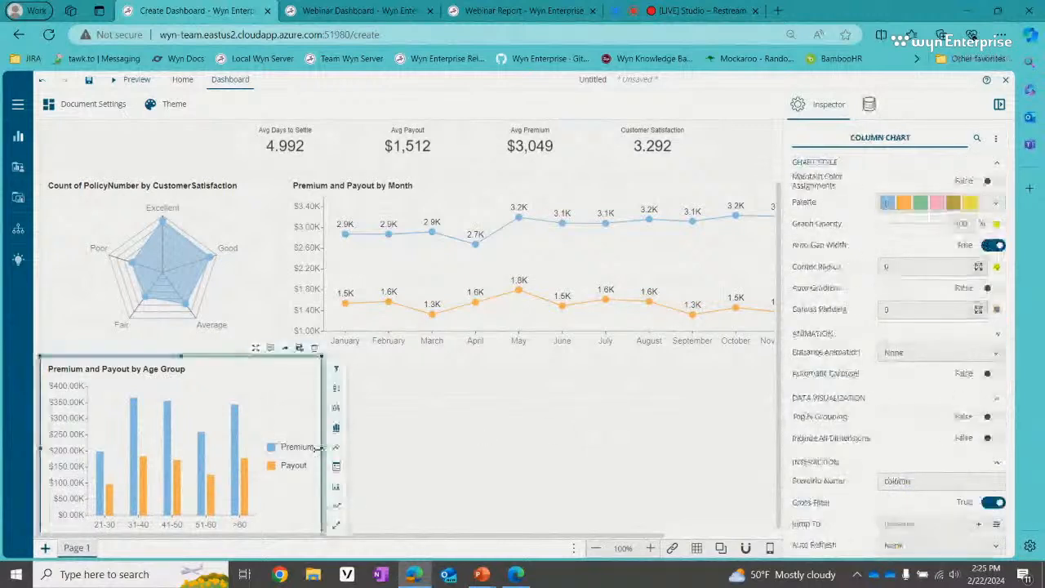
pyautogui.moveTo(321, 449); pyautogui.dragTo(284, 446)
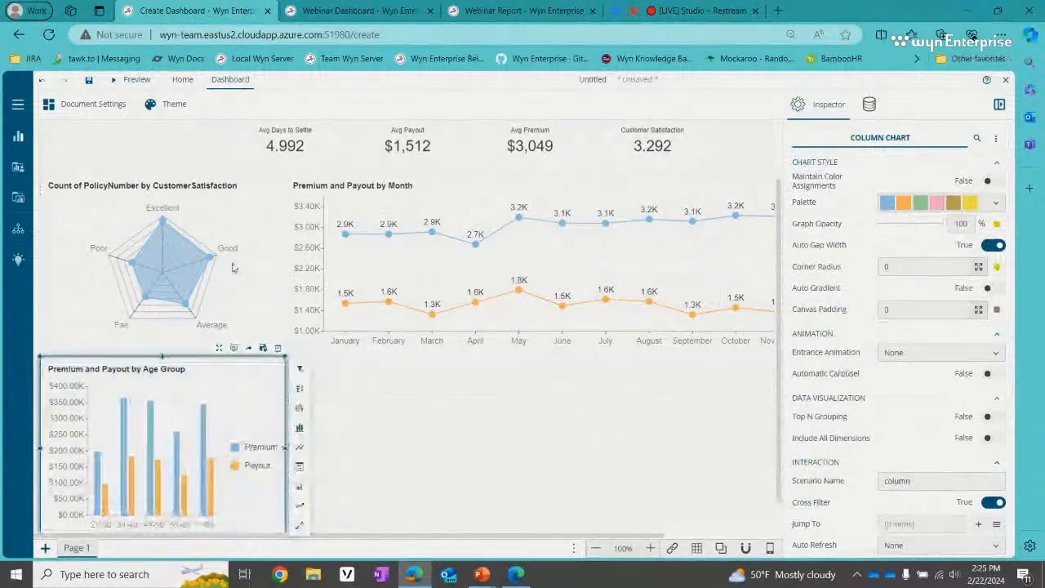
pyautogui.click(232, 267)
pyautogui.click(250, 402)
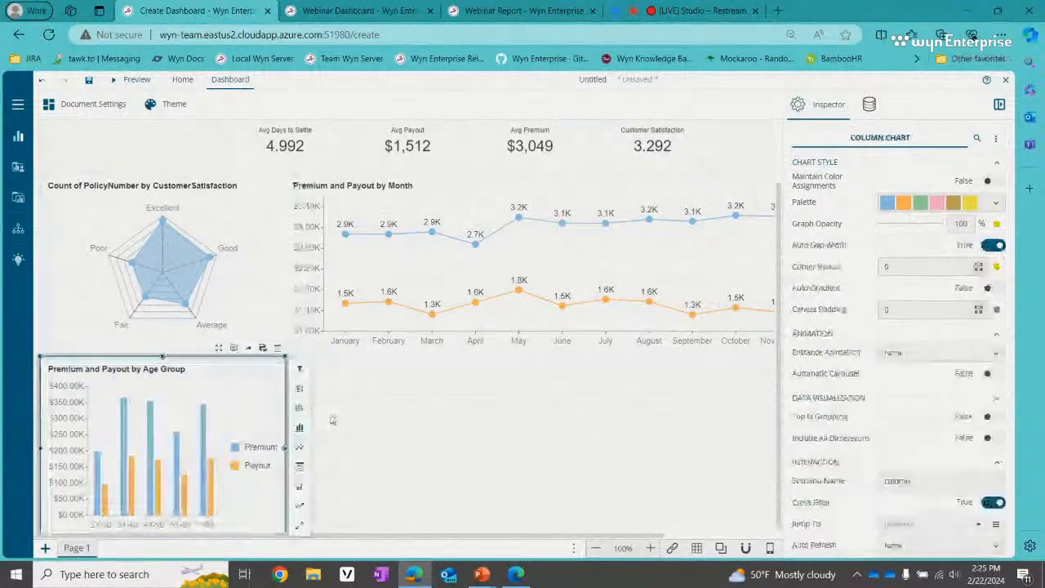
pyautogui.click(333, 421)
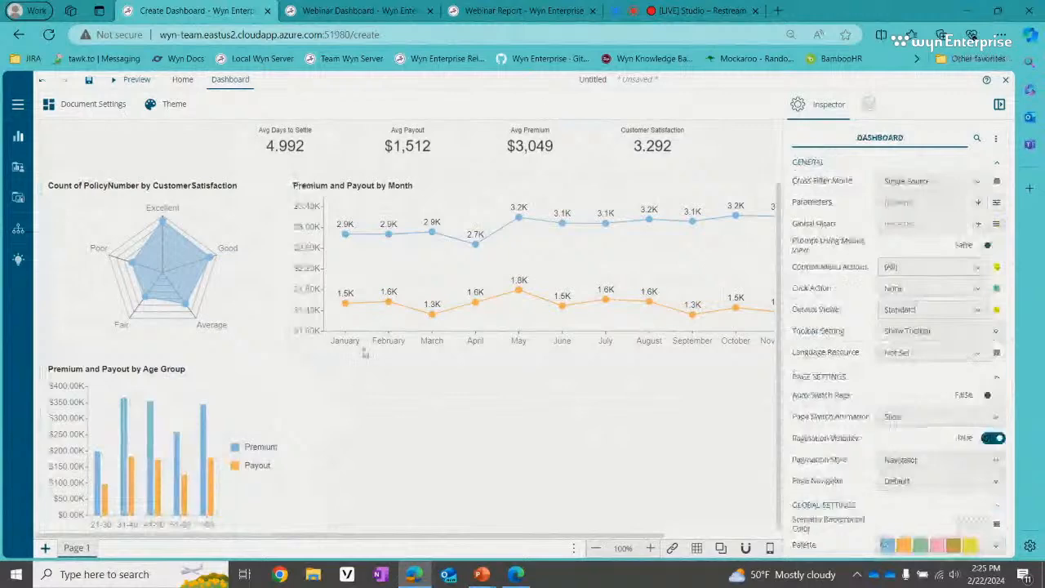
# Step: Duplicate the Premium and Payout by Month line chart into the empty area directly below it
pyautogui.scroll(-1, 434, 383)
pyautogui.scroll(-1, 434, 384)
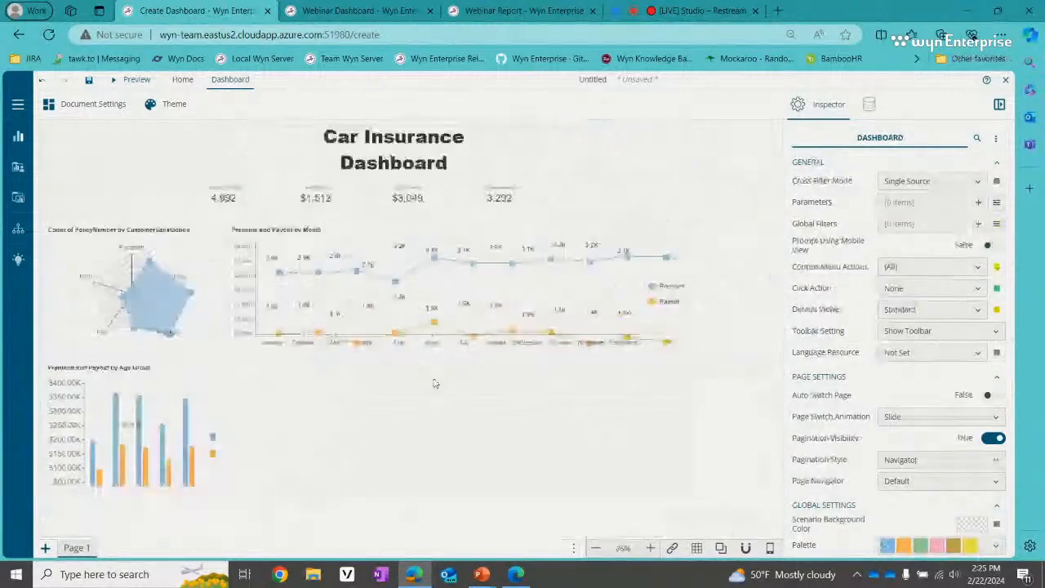
pyautogui.click(327, 313)
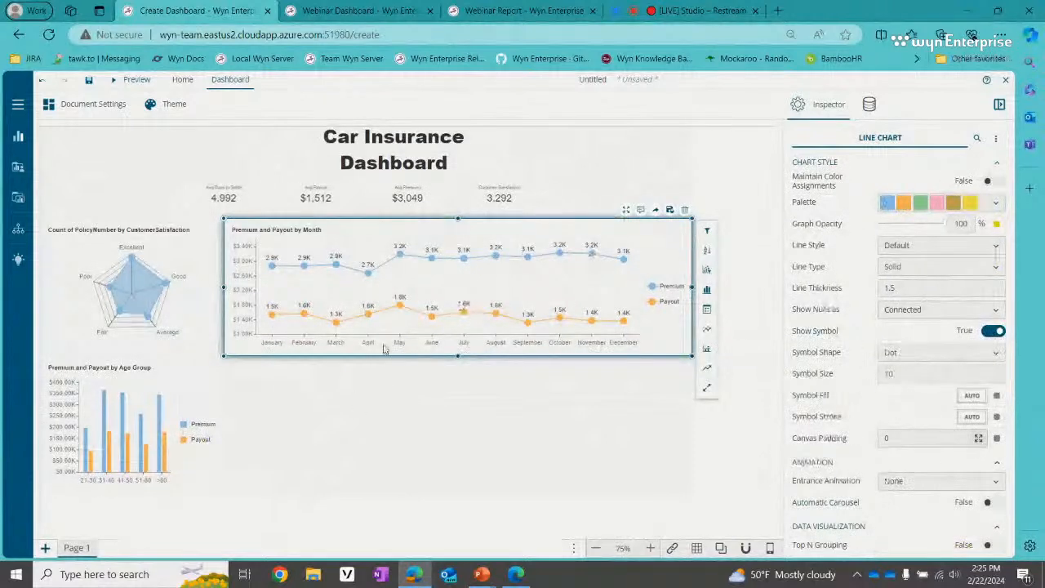
pyautogui.rightClick(399, 298)
pyautogui.click(396, 287)
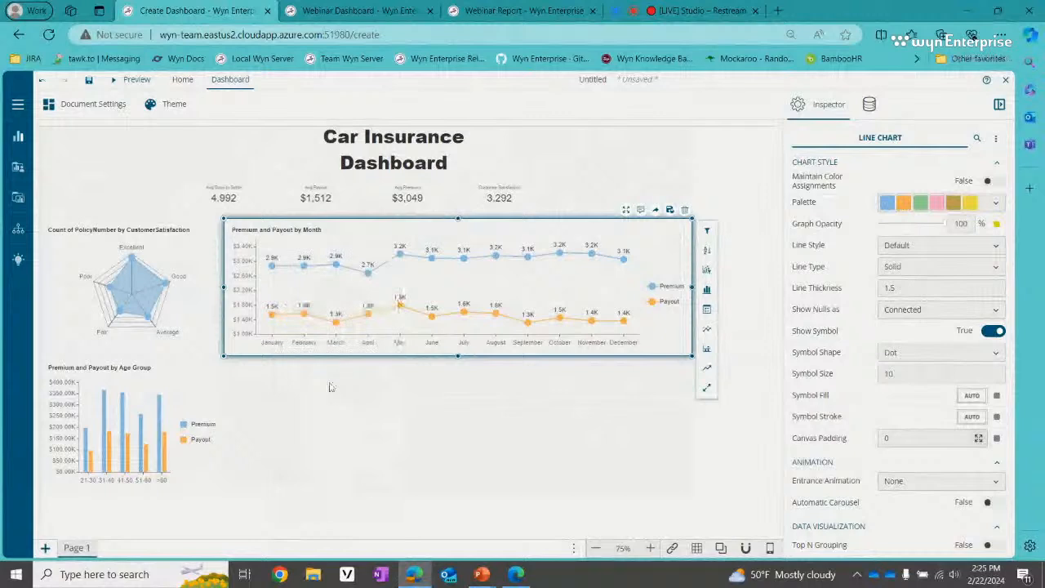
pyautogui.rightClick(206, 259)
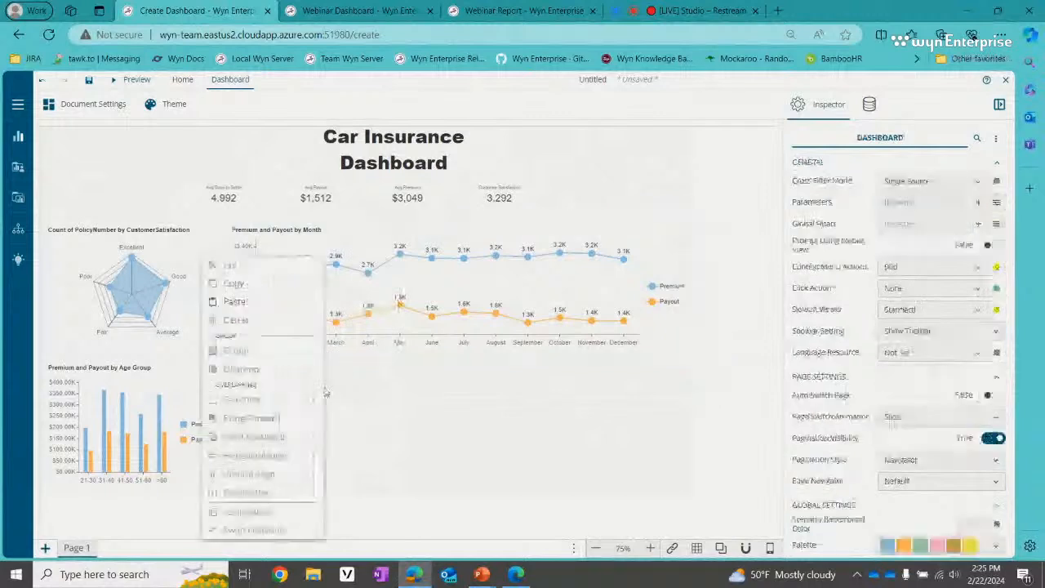
pyautogui.click(257, 308)
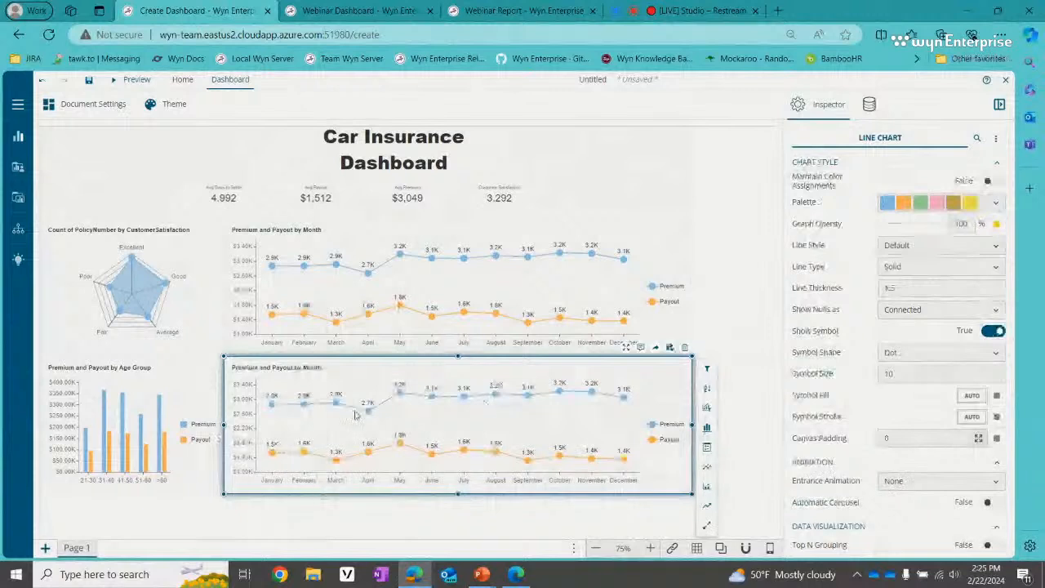
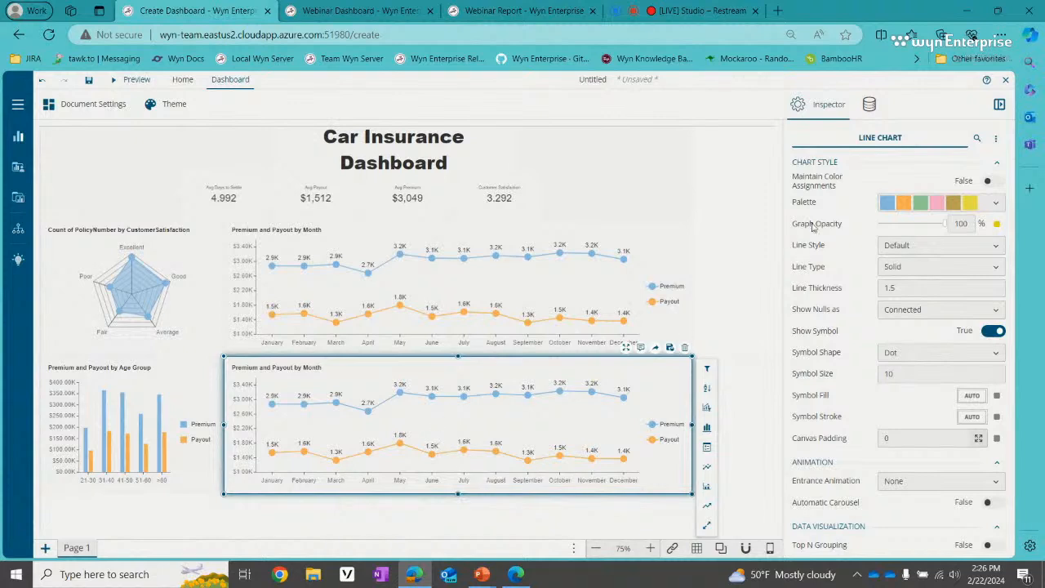
# Step: Replace the Premium and Payout values of the lower line chart with ClaimRatio2, aggregated as an average
pyautogui.click(869, 105)
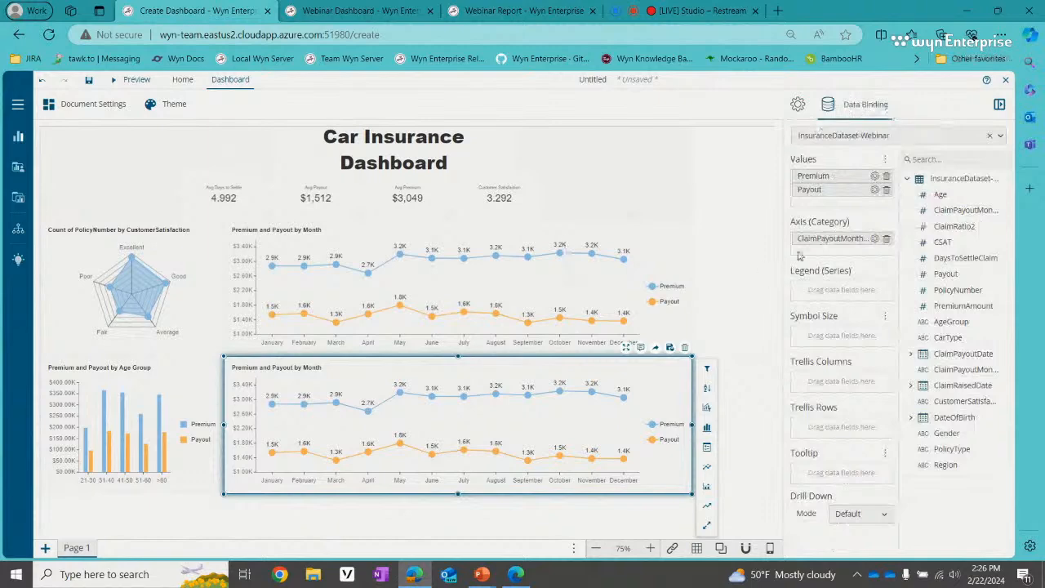
pyautogui.click(886, 177)
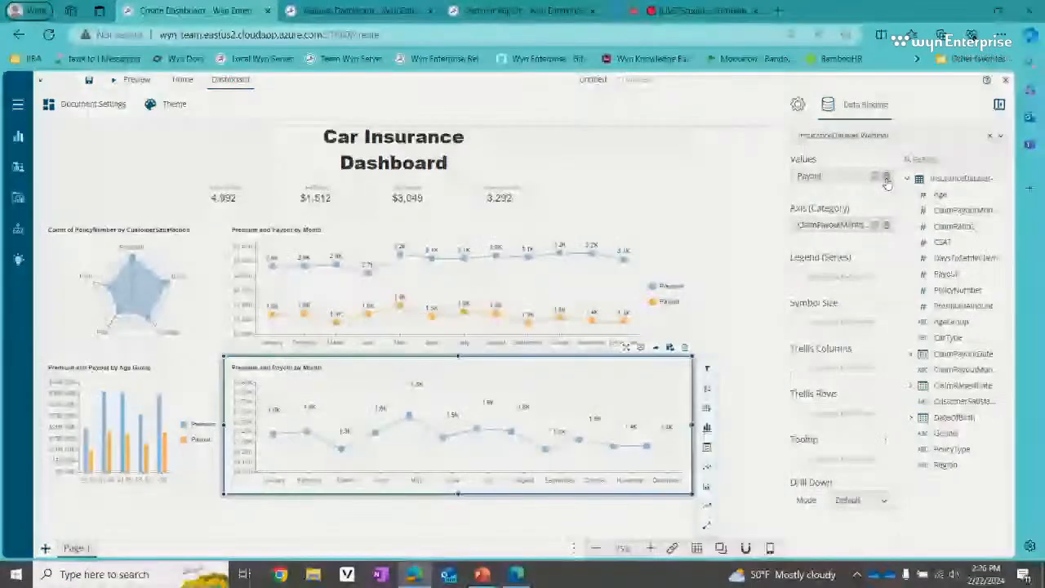
pyautogui.click(885, 177)
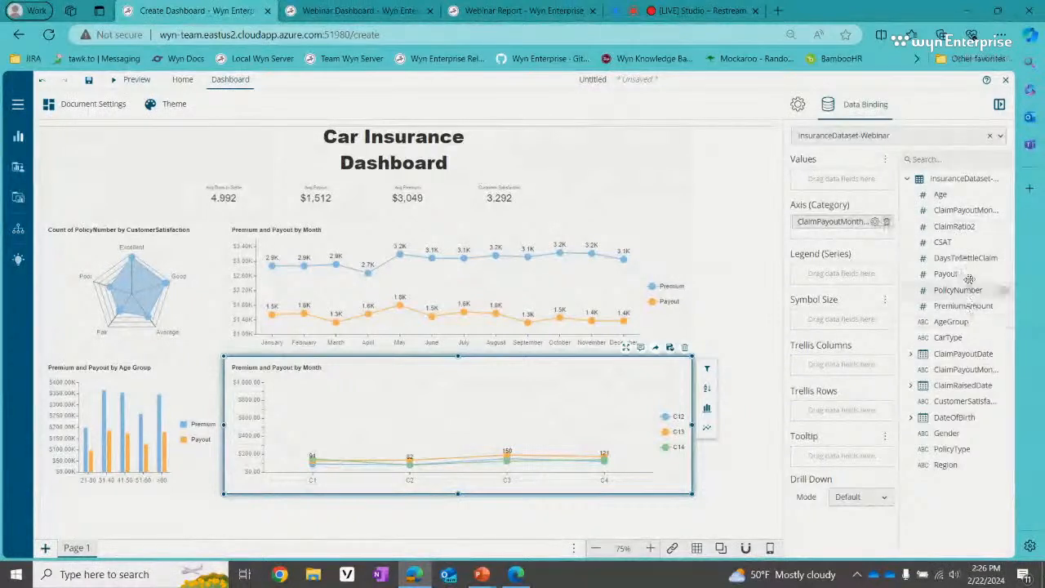
pyautogui.moveTo(961, 226); pyautogui.dragTo(857, 176)
pyautogui.click(875, 177)
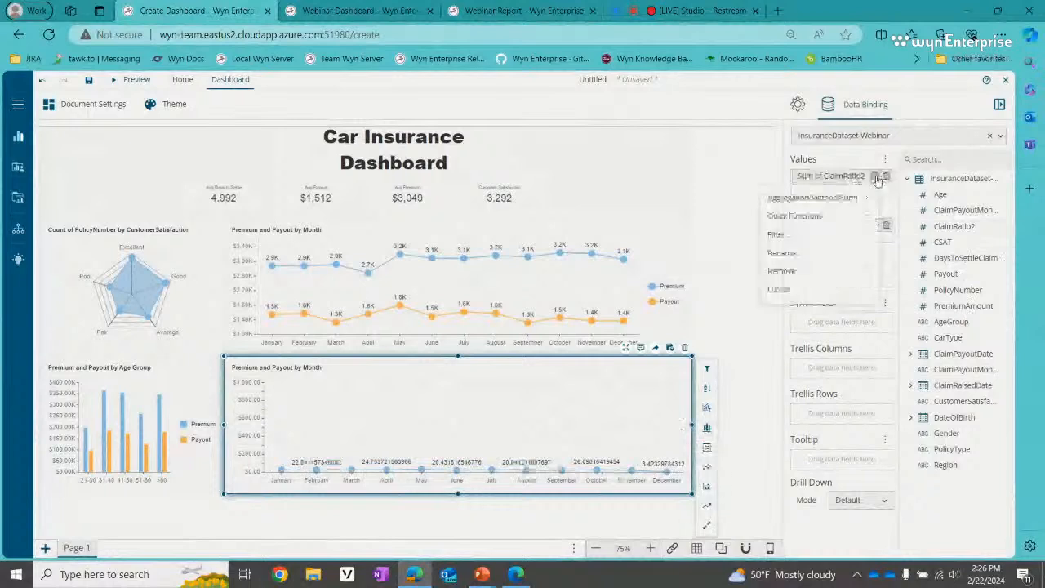
pyautogui.moveTo(812, 197)
pyautogui.click(690, 223)
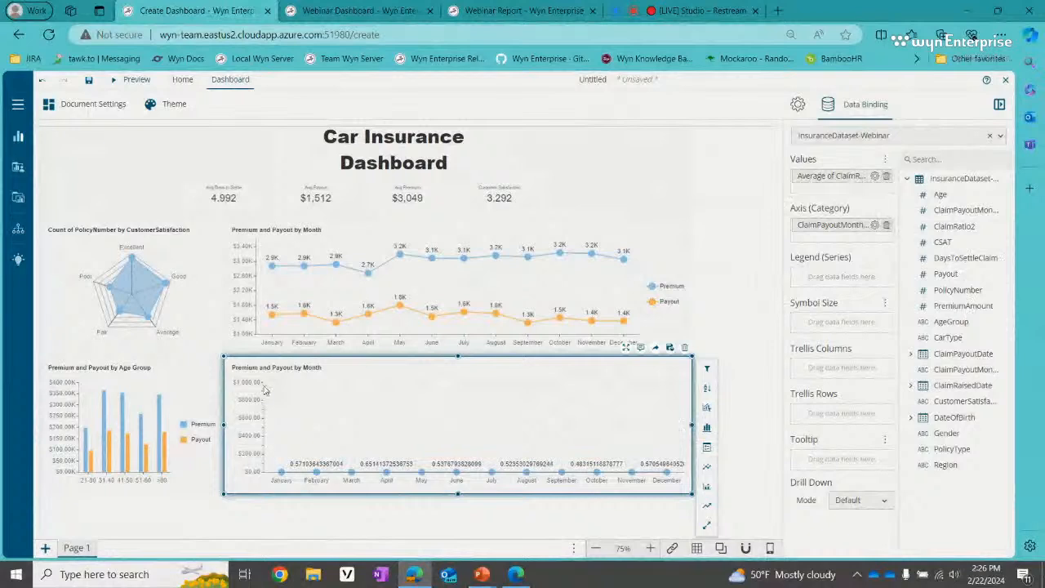
# Step: Search the lower line chart's properties for "mi" and clear the value axis's minimum value
pyautogui.click(797, 103)
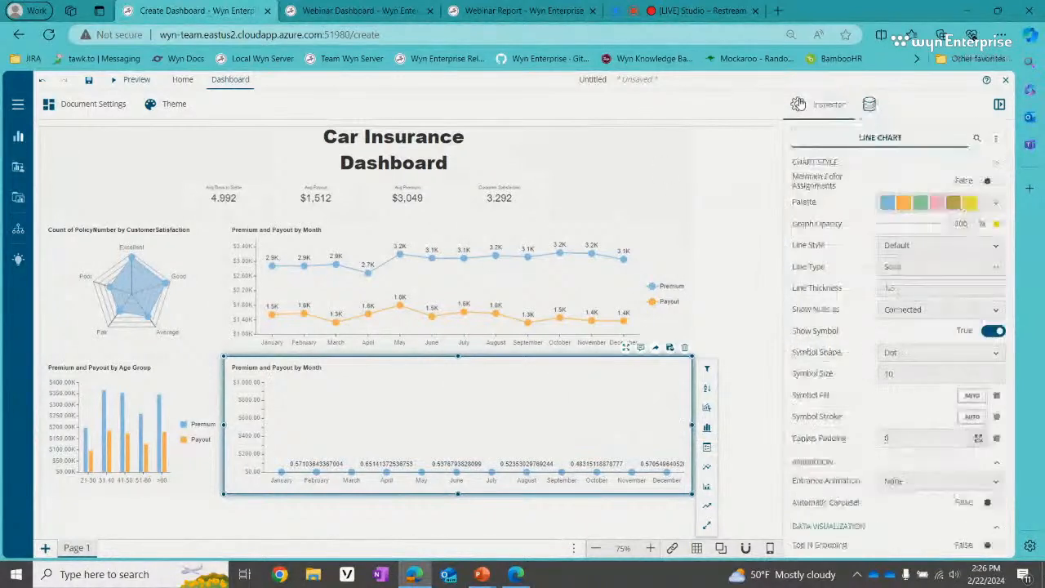
pyautogui.click(977, 138)
pyautogui.write('mi')
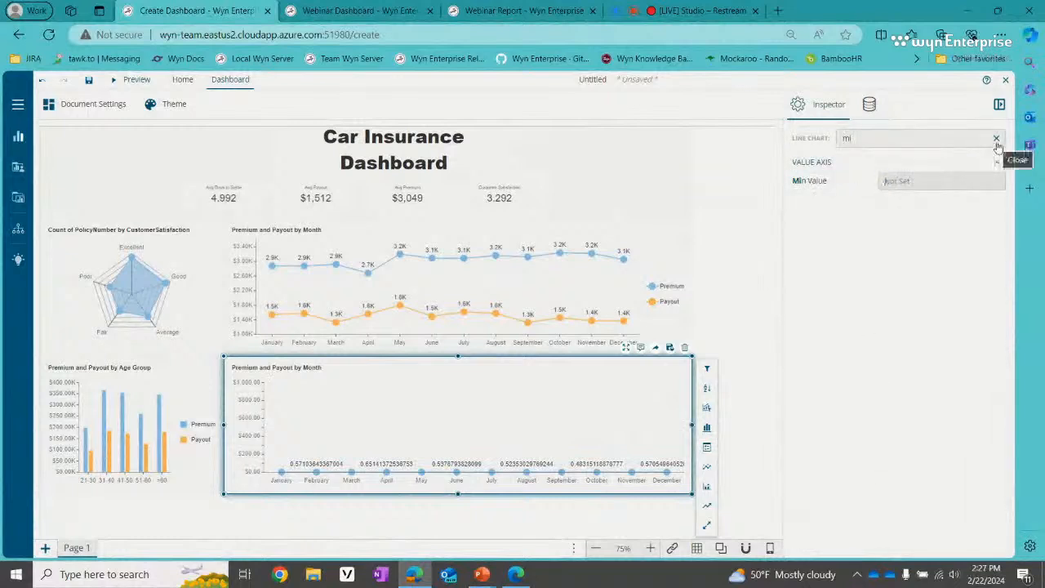
# Step: Format the lower line chart's value axis as Percentage and hide that axis
pyautogui.click(997, 141)
pyautogui.click(997, 139)
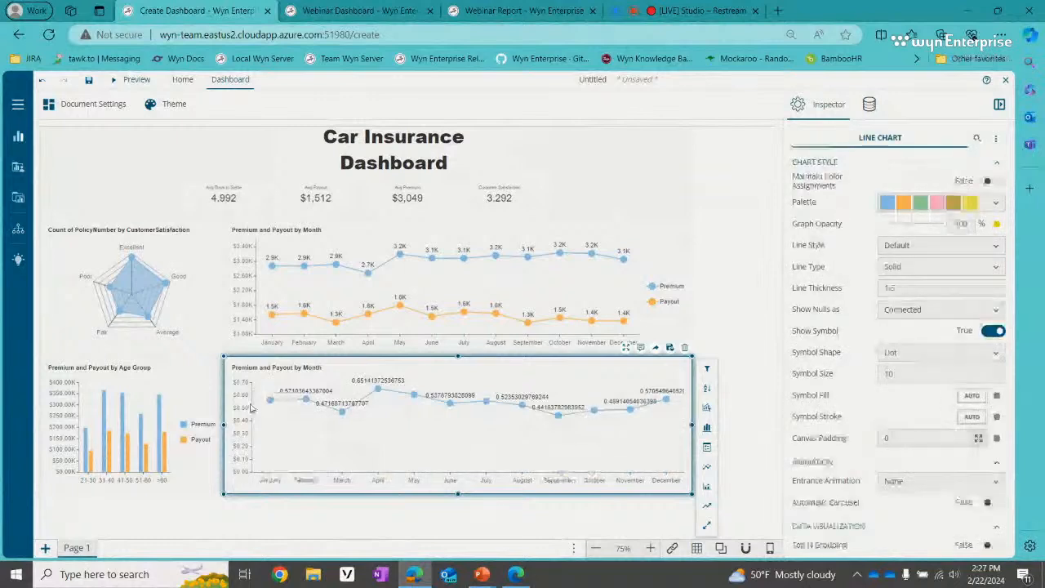
pyautogui.scroll(-10, 836, 316)
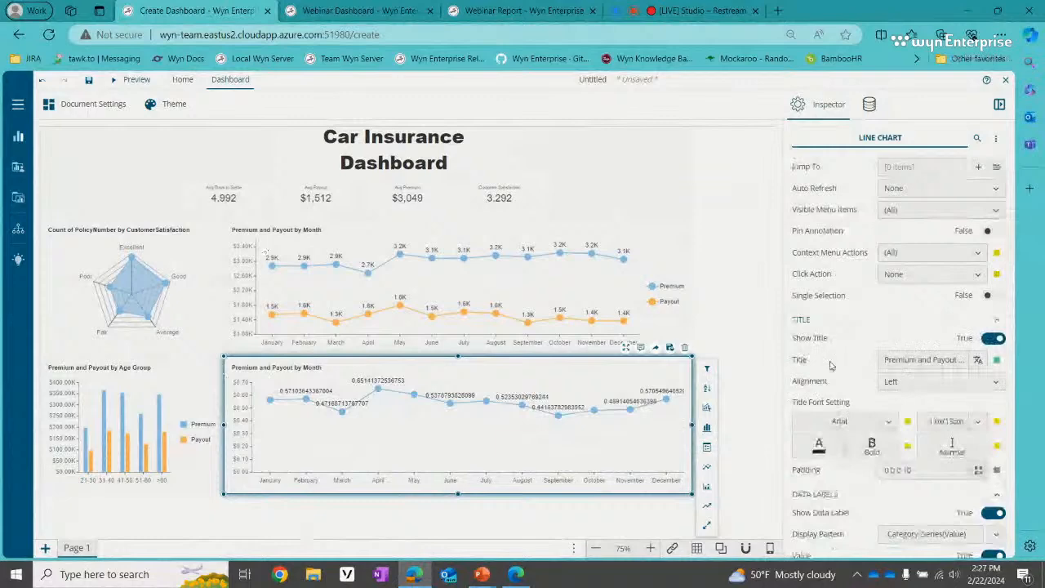
pyautogui.scroll(-3, 837, 364)
pyautogui.scroll(-3, 844, 364)
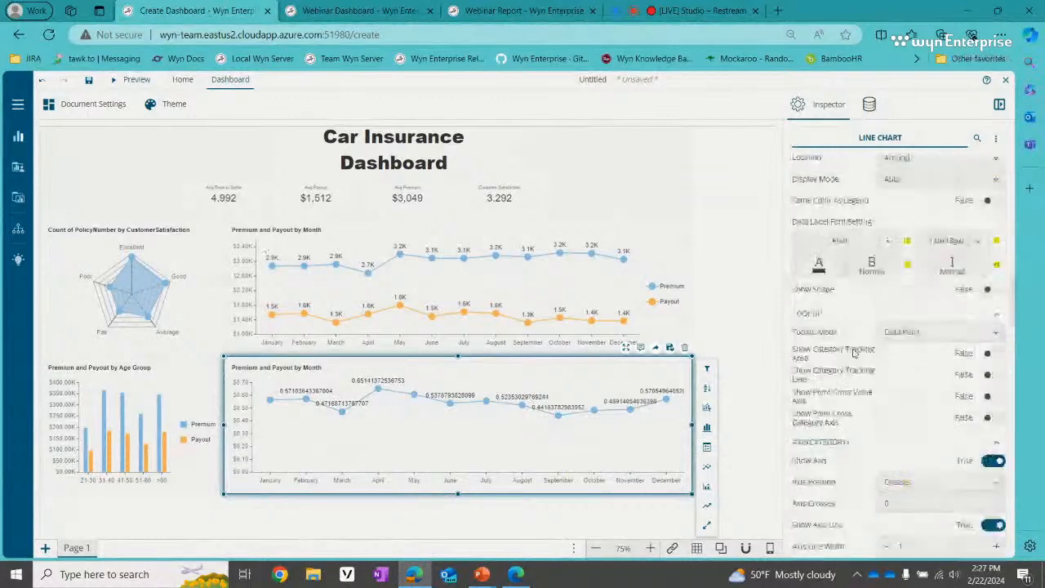
pyautogui.scroll(-5, 854, 352)
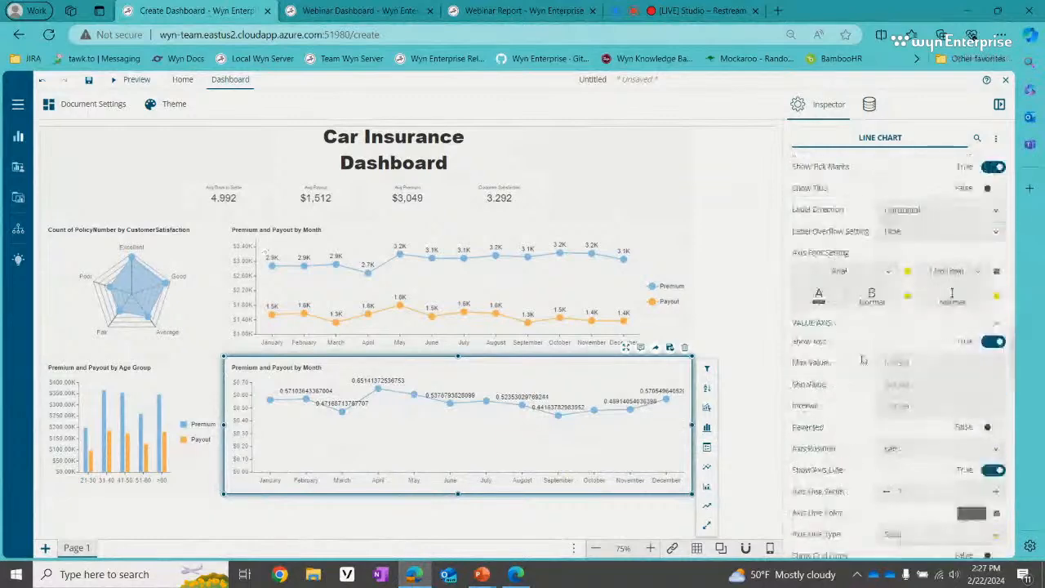
pyautogui.scroll(-2, 863, 360)
pyautogui.click(913, 462)
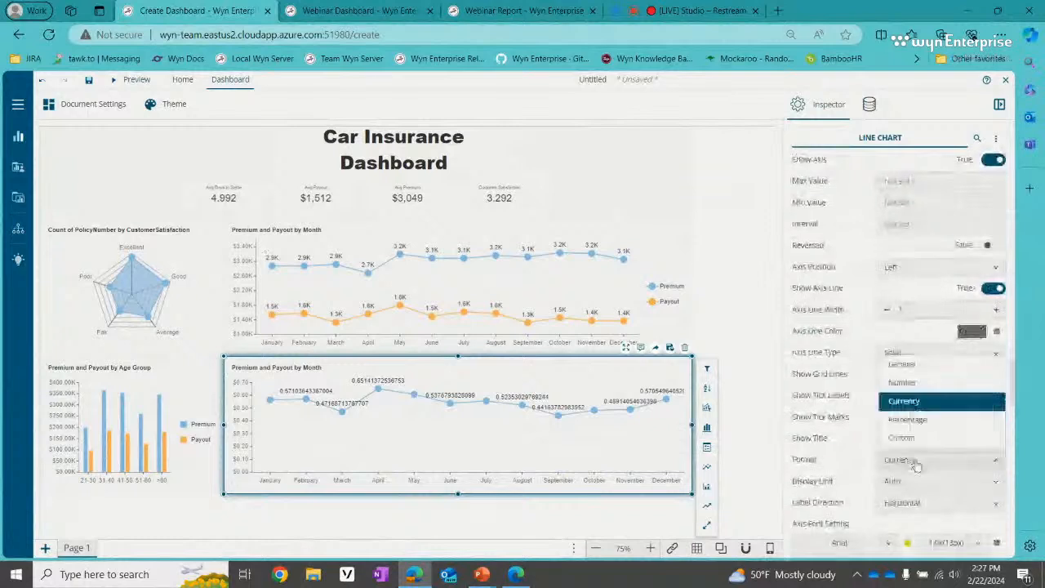
pyautogui.click(936, 419)
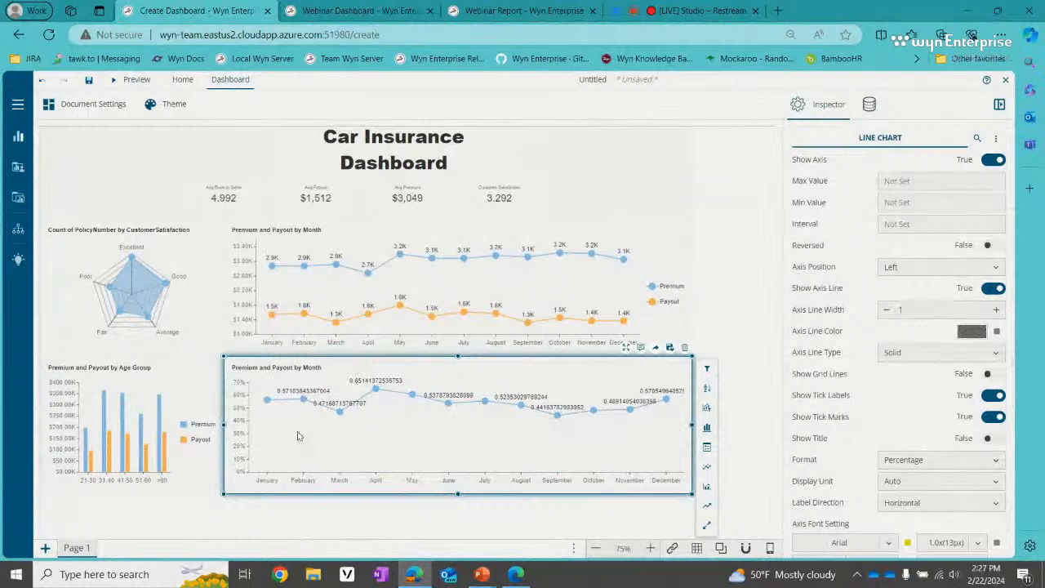
pyautogui.scroll(-3, 912, 425)
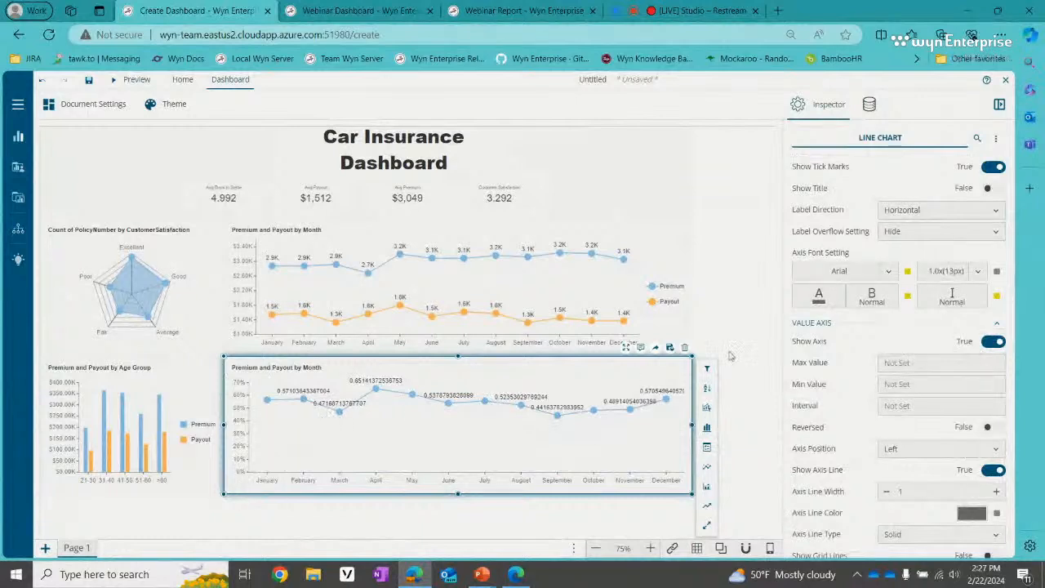
pyautogui.click(996, 343)
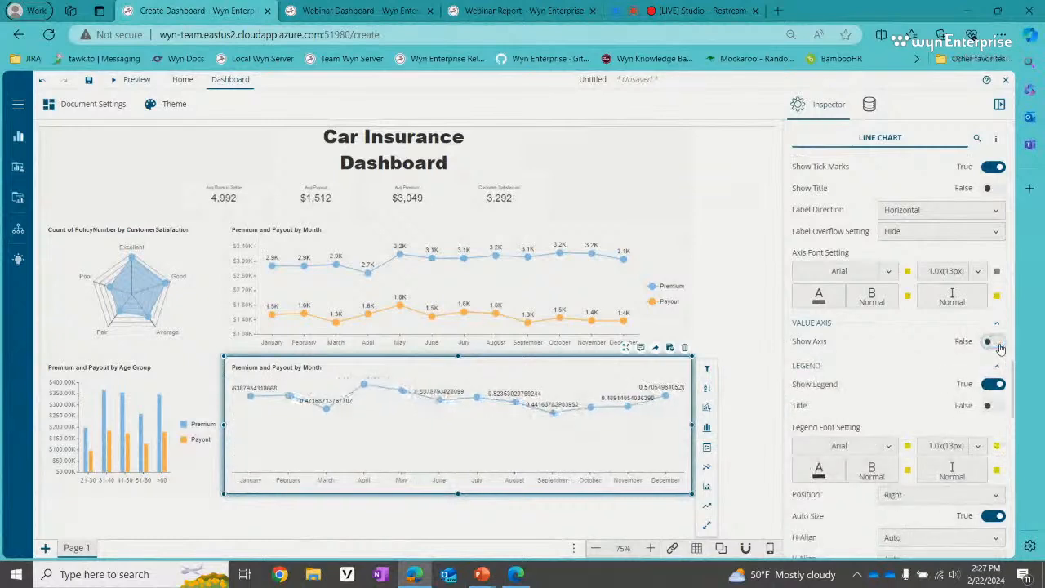
# Step: Format the lower line chart's average claim ratio values as Percentage with 1 decimal place
pyautogui.click(869, 105)
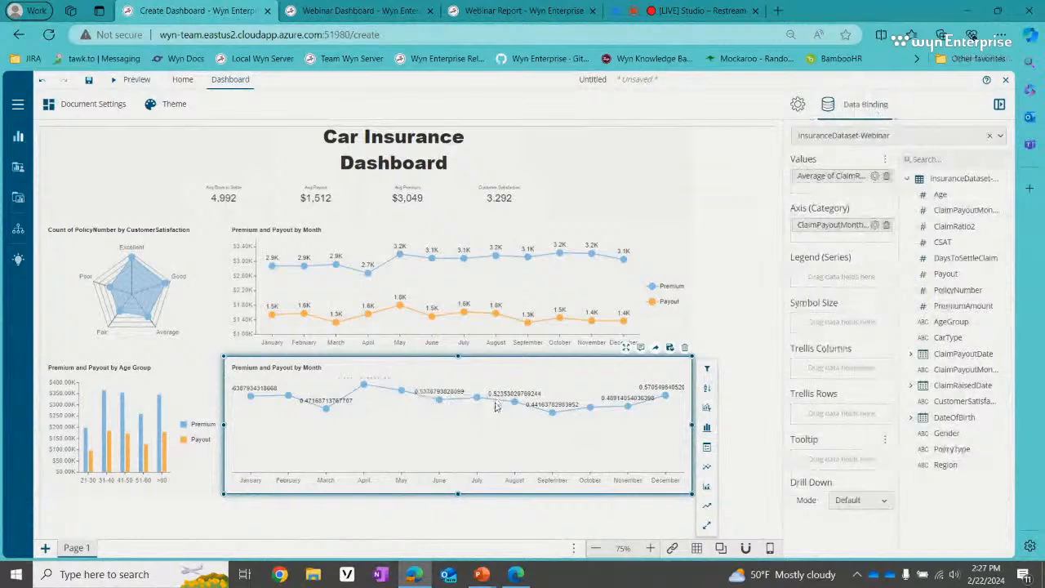
pyautogui.click(874, 177)
pyautogui.click(884, 159)
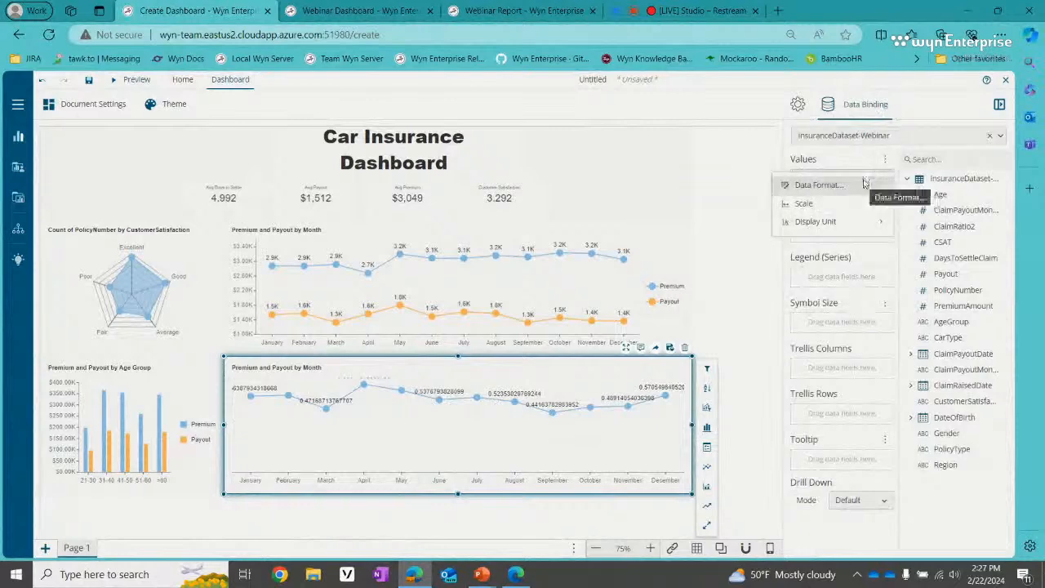
pyautogui.click(864, 183)
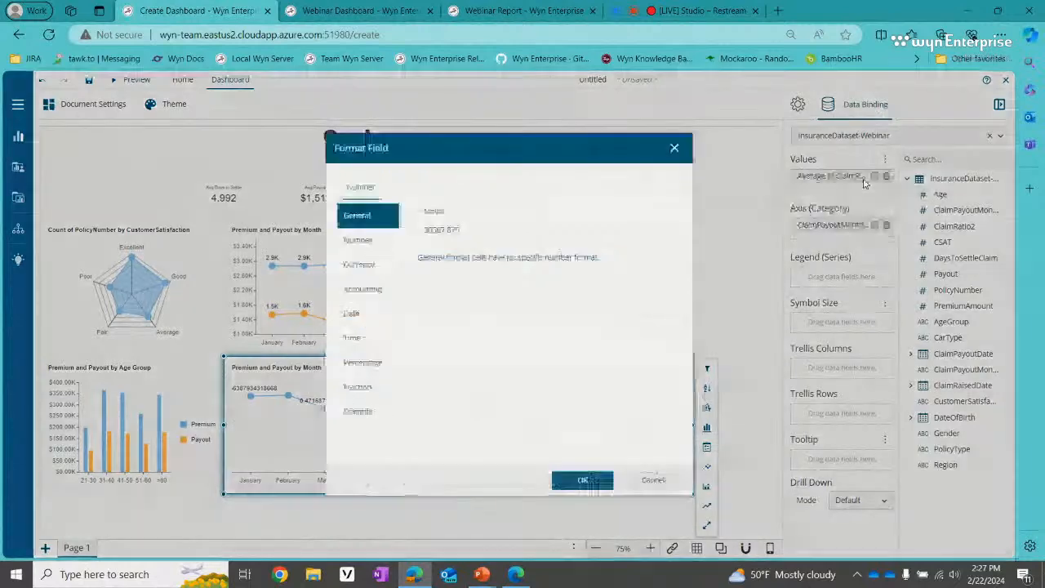
pyautogui.click(368, 367)
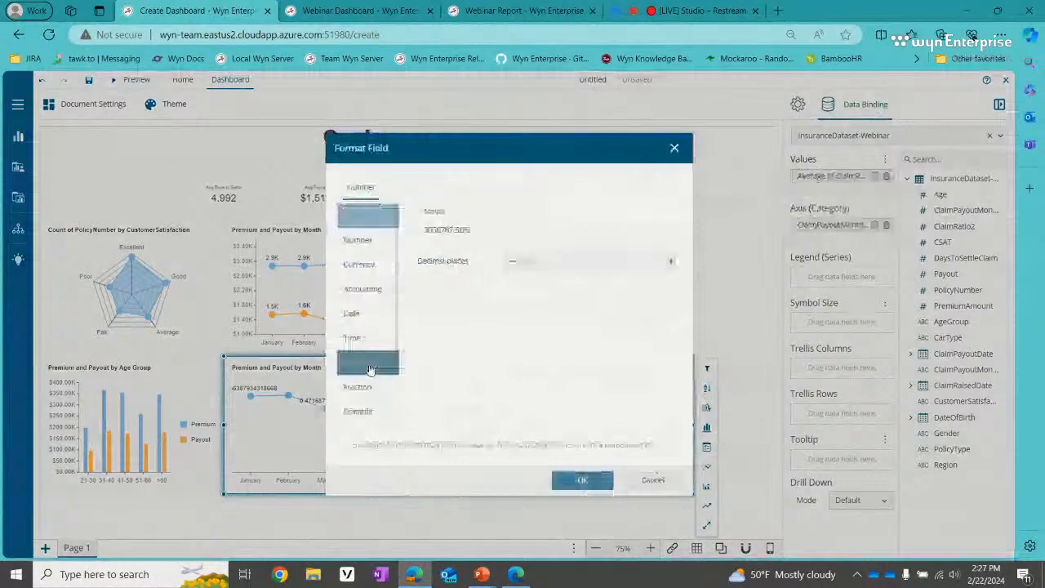
pyautogui.click(515, 261)
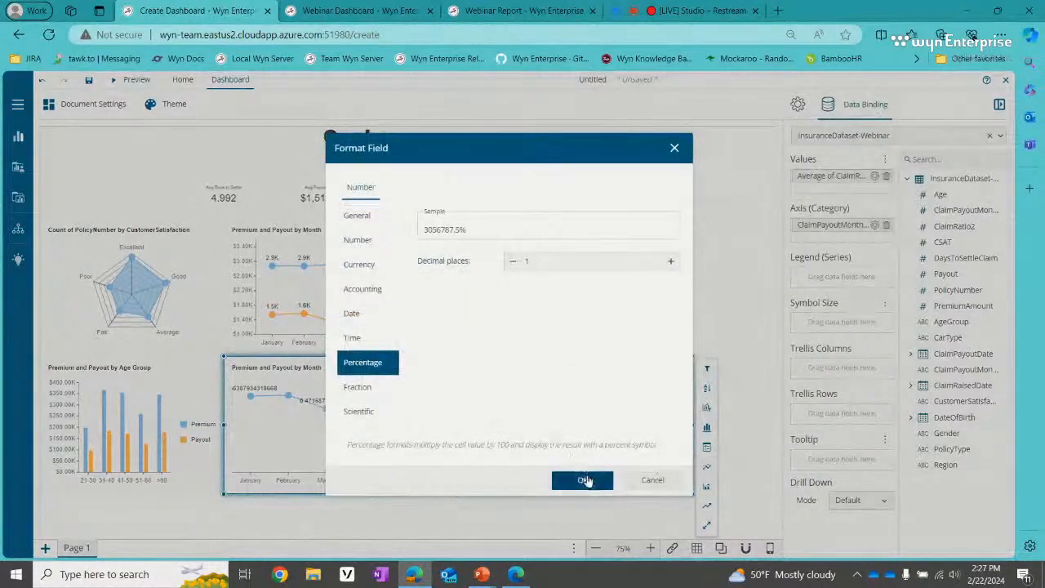
pyautogui.click(585, 481)
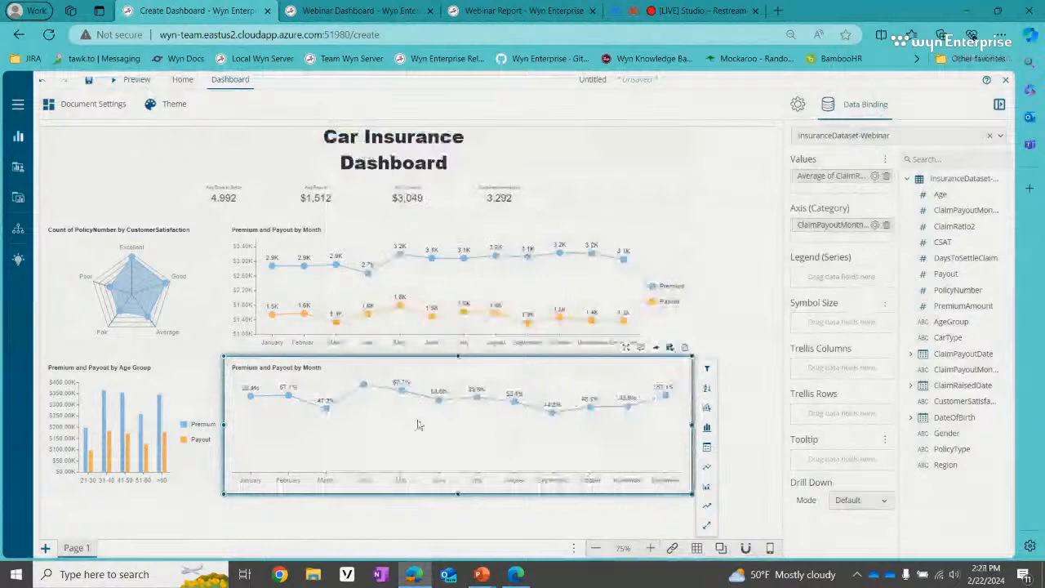
# Step: Make the lower line chart slightly taller and title it "Avg Claim Ratio by Month"
pyautogui.moveTo(458, 495); pyautogui.dragTo(461, 519)
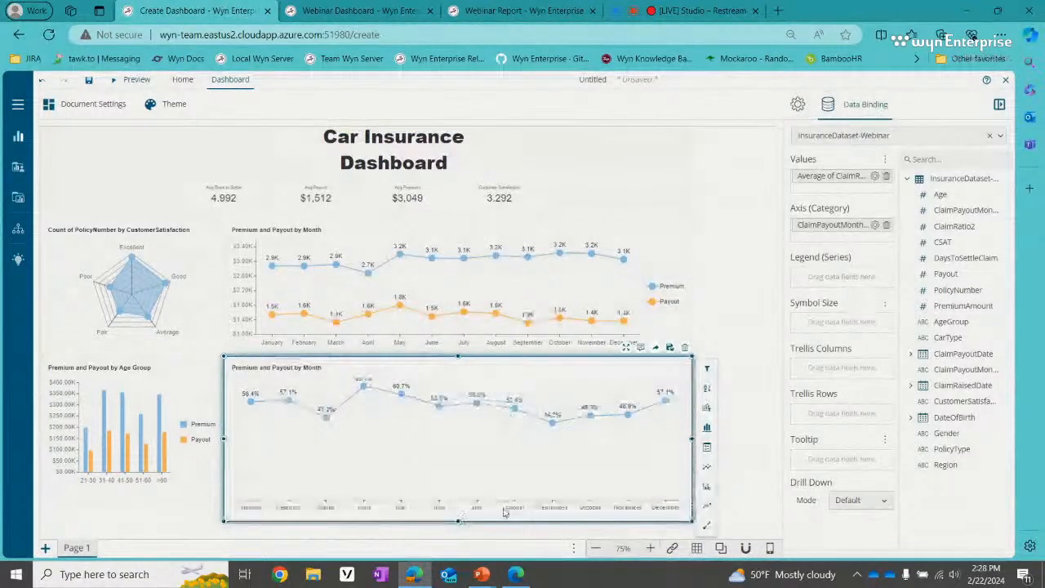
pyautogui.moveTo(463, 521); pyautogui.dragTo(462, 503)
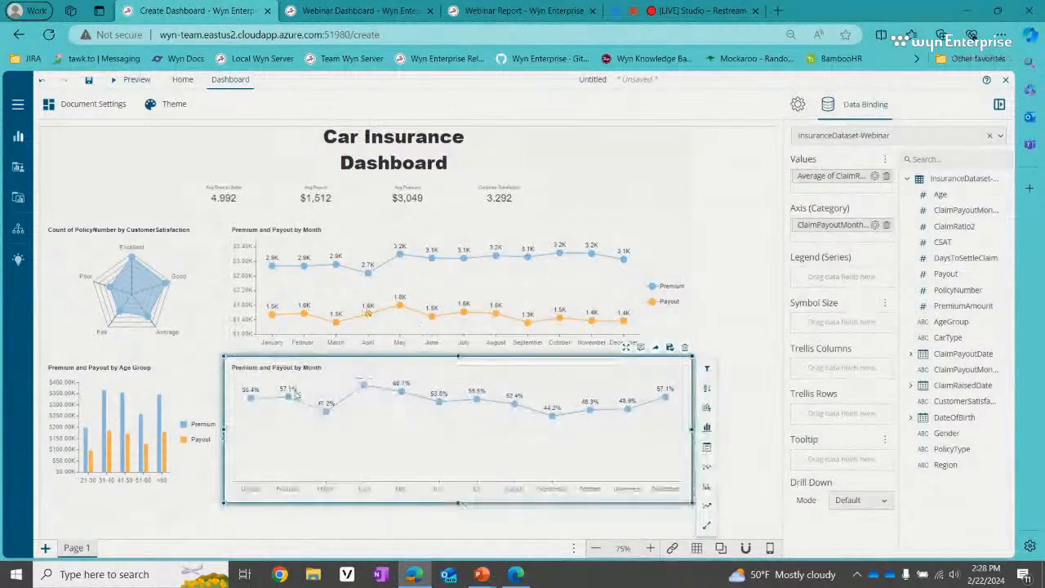
pyautogui.click(799, 107)
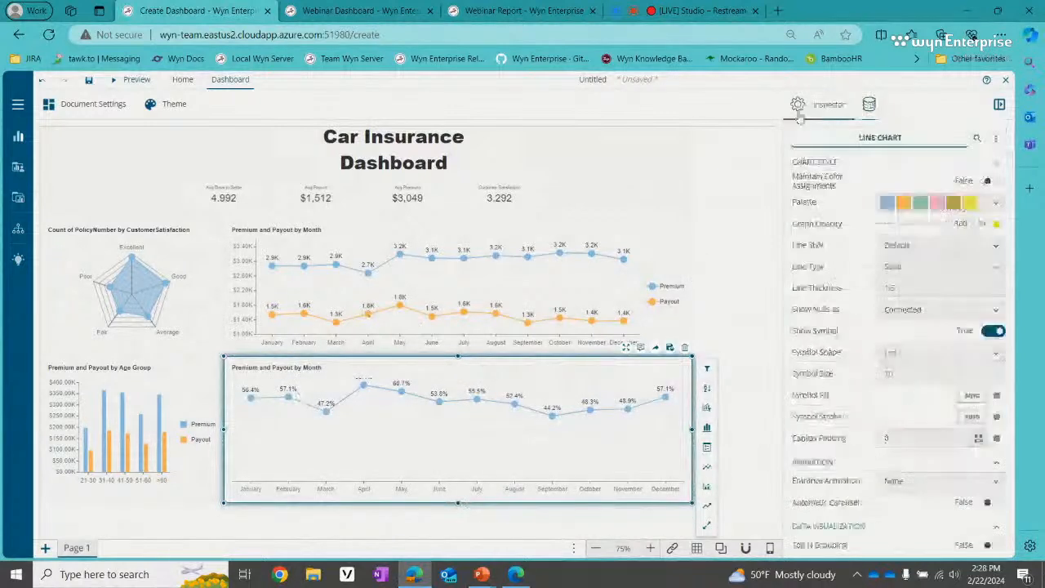
pyautogui.scroll(-5, 824, 398)
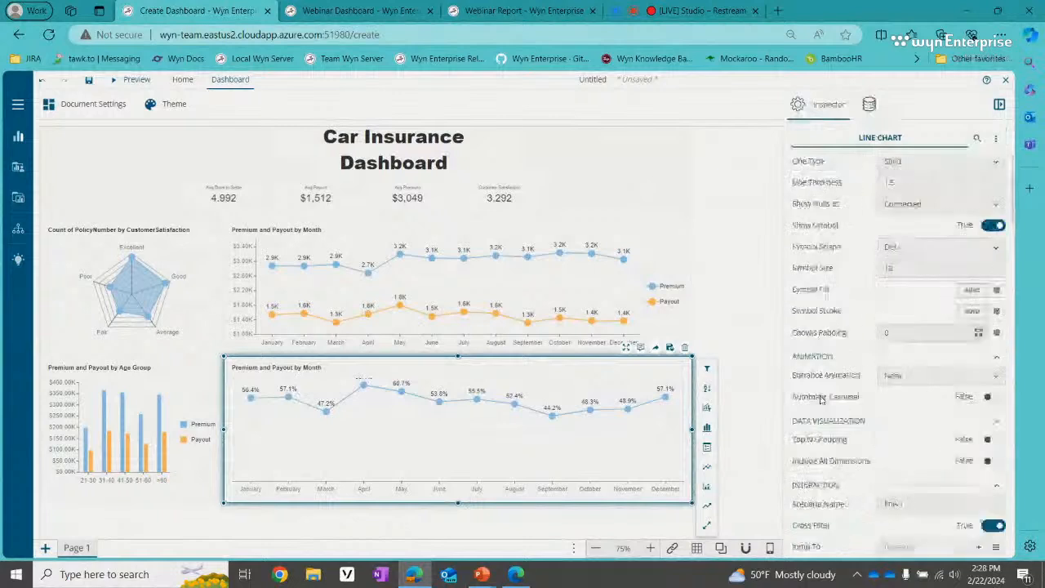
pyautogui.scroll(-3, 830, 398)
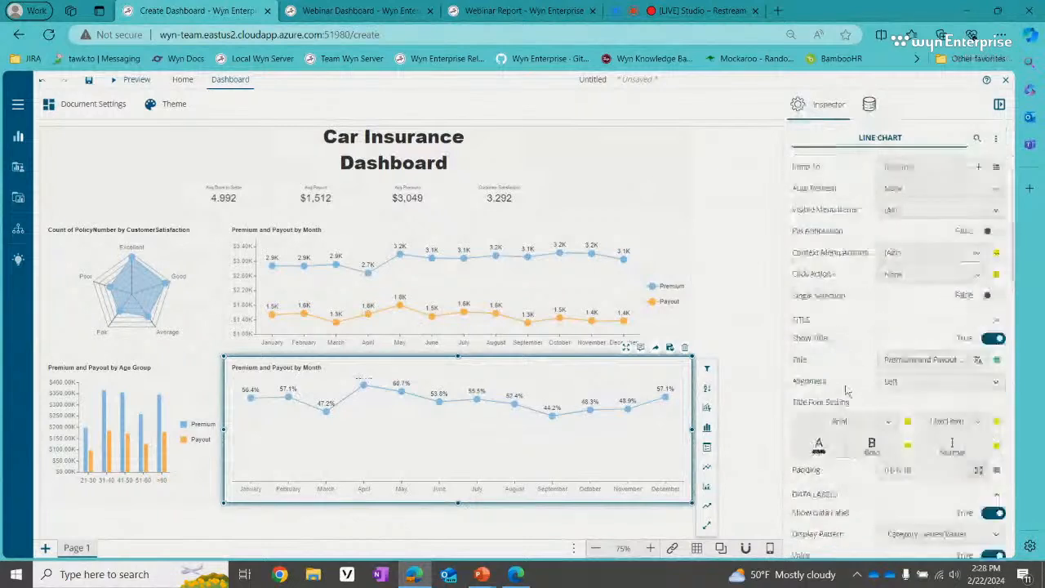
pyautogui.tripleClick(915, 359)
pyautogui.write('Avg Claim')
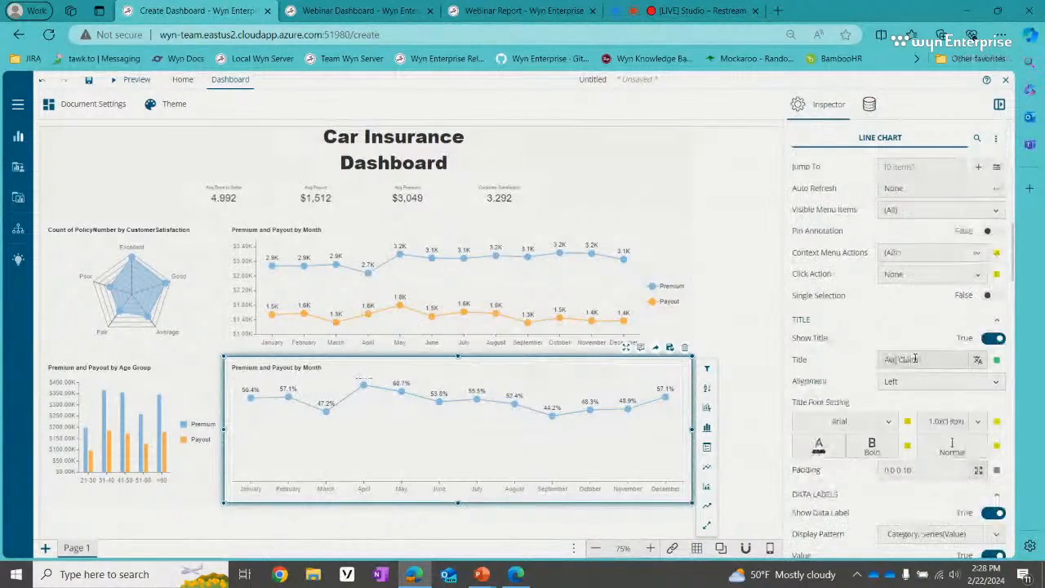
pyautogui.write(' Ratio by M')
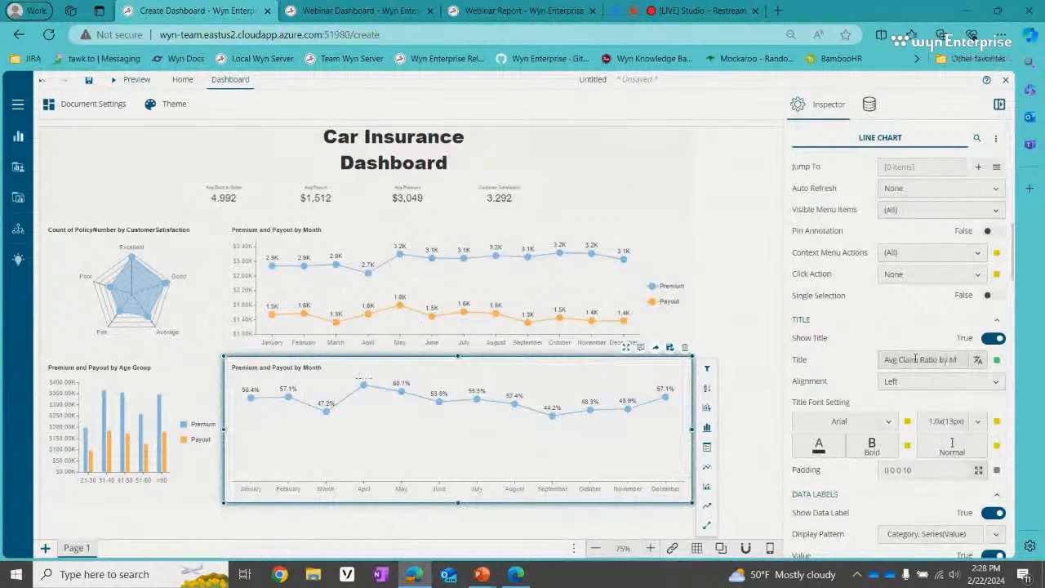
pyautogui.write('onth')
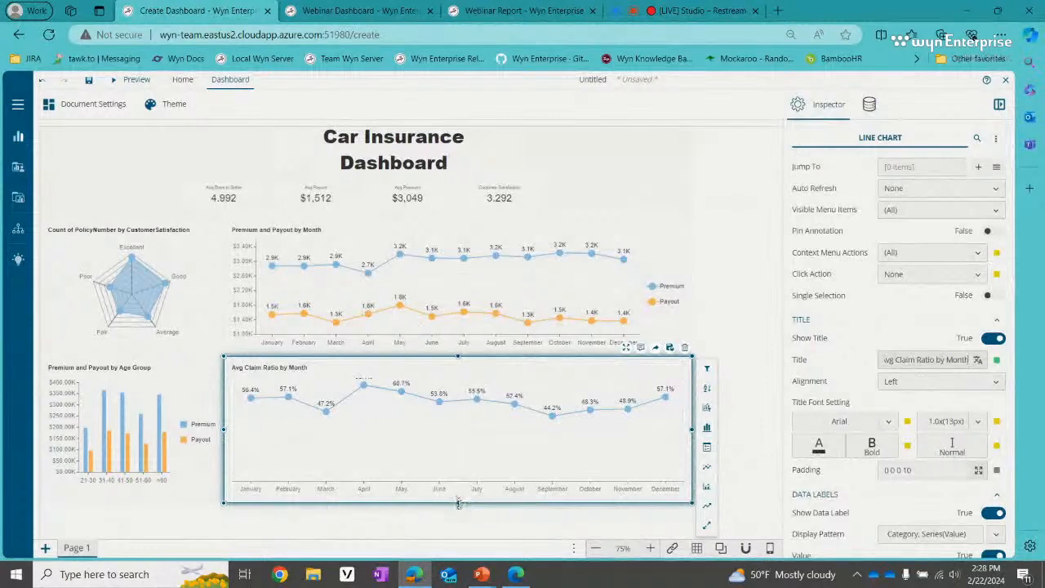
# Step: Extend the Avg Claim Ratio by Month chart downward to make it noticeably taller
pyautogui.moveTo(457, 502); pyautogui.dragTo(458, 520)
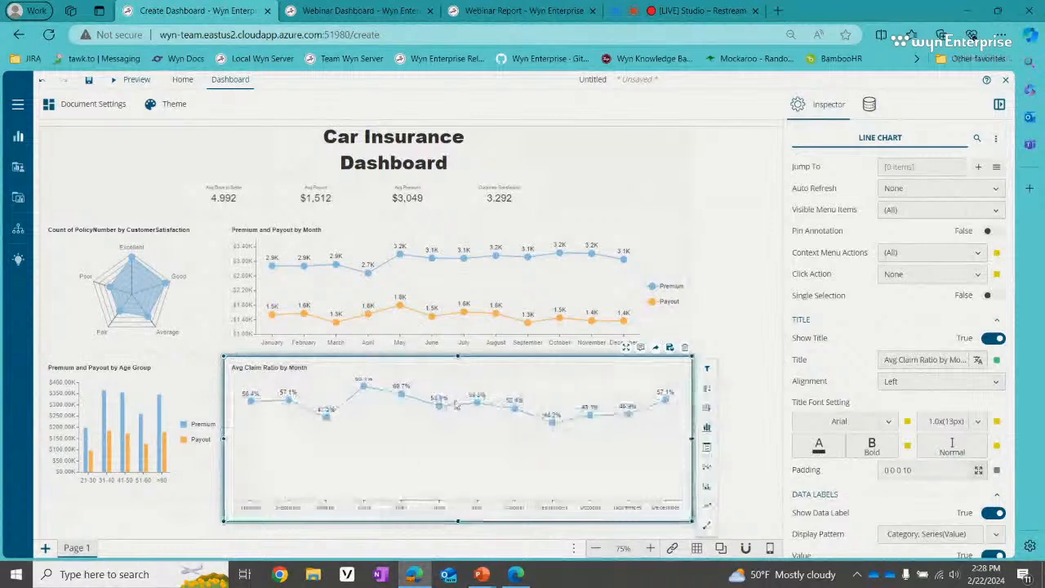
pyautogui.moveTo(692, 438); pyautogui.dragTo(693, 440)
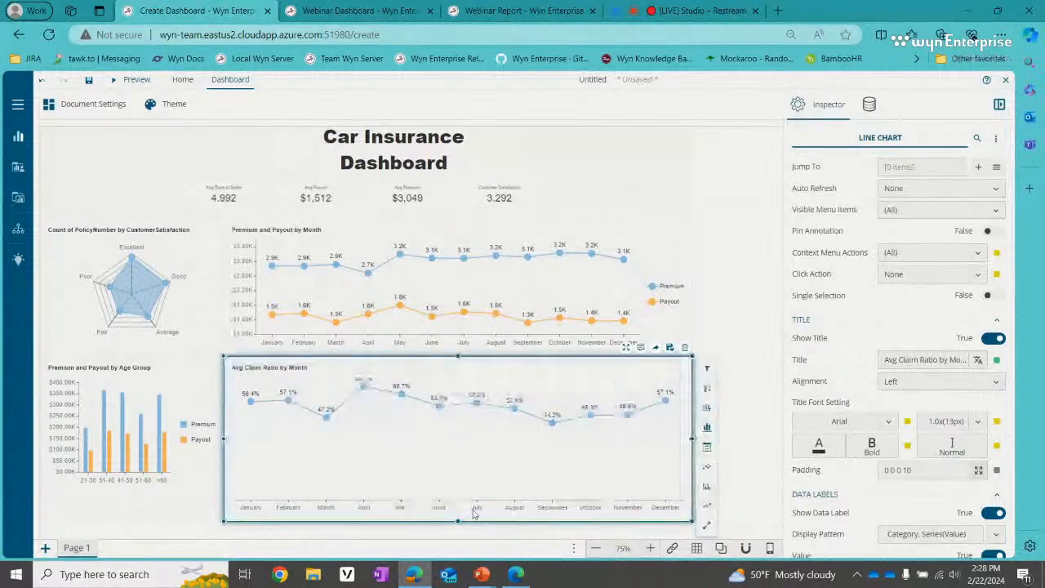
pyautogui.moveTo(458, 521); pyautogui.dragTo(460, 483)
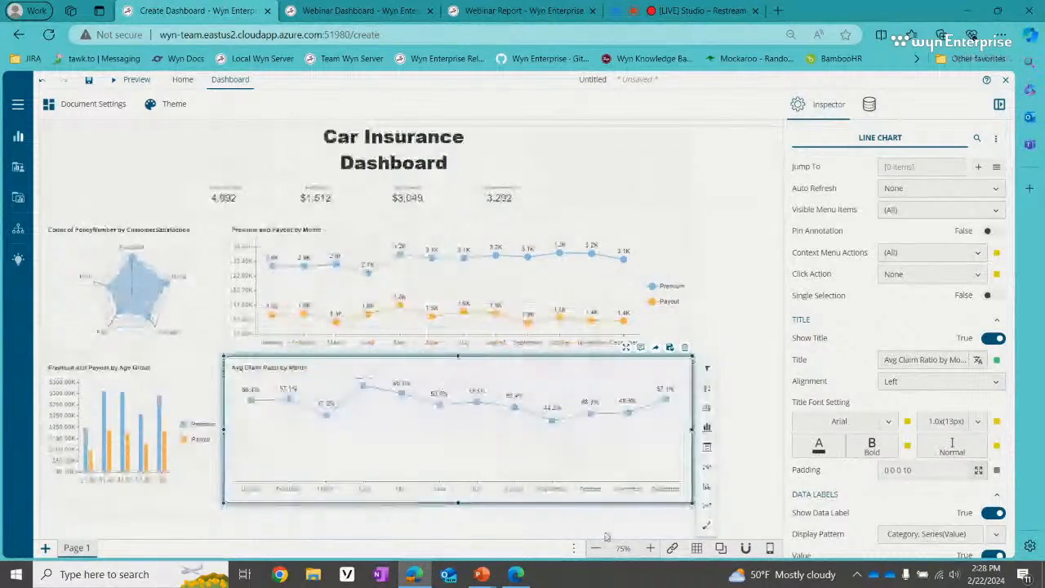
pyautogui.click(597, 549)
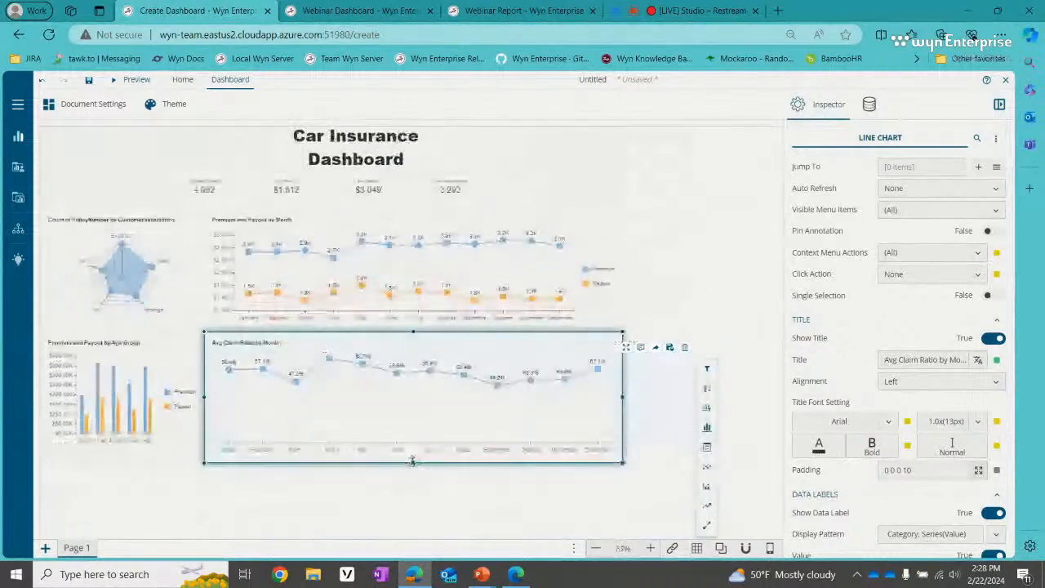
pyautogui.moveTo(412, 463); pyautogui.dragTo(414, 512)
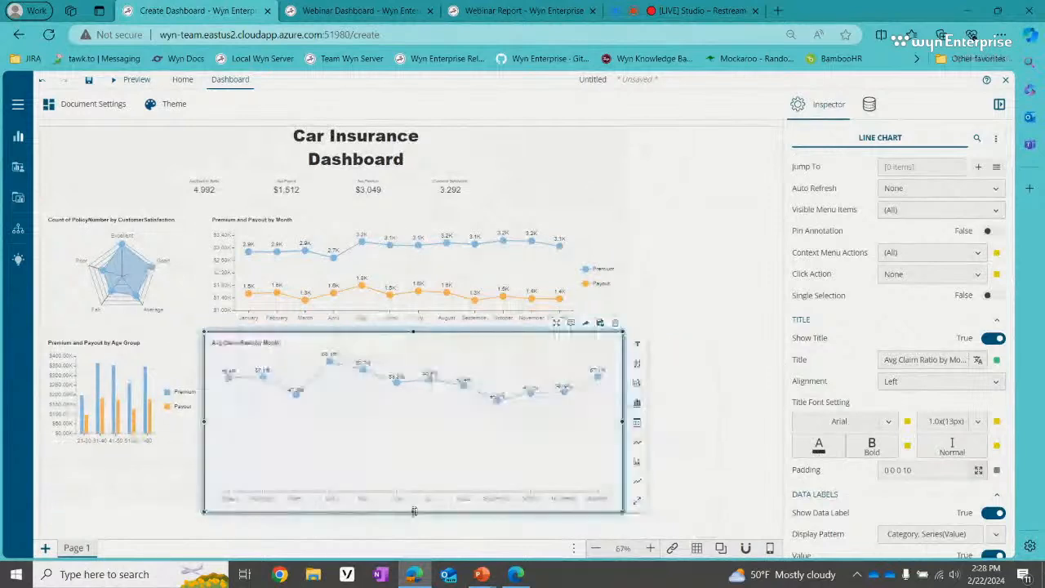
# Step: Stretch the Premium and Payout by Age Group column chart downward to align its lower edge with the claim ratio chart
pyautogui.click(135, 456)
pyautogui.moveTo(123, 455); pyautogui.dragTo(129, 514)
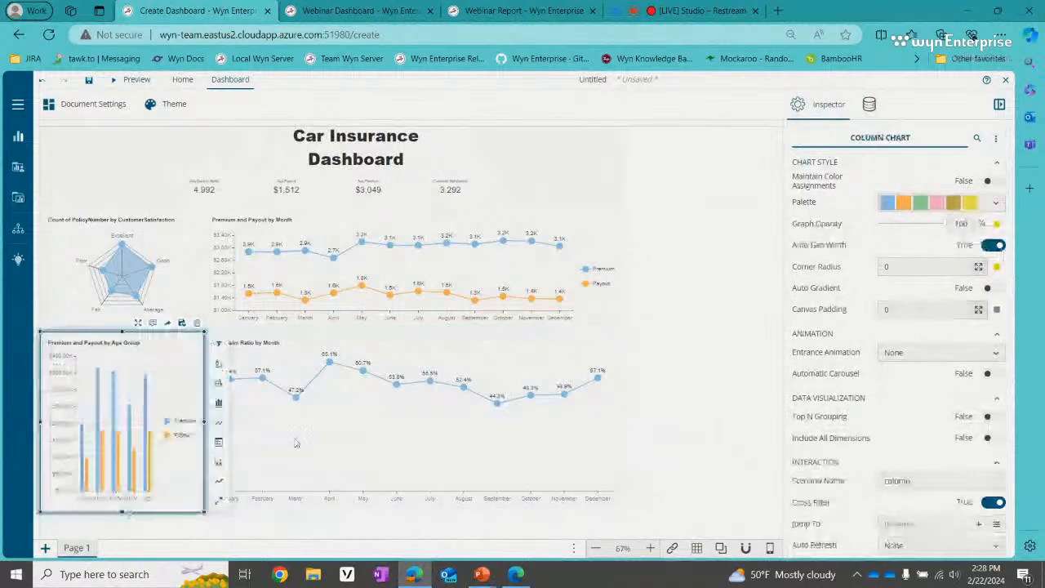
pyautogui.click(654, 407)
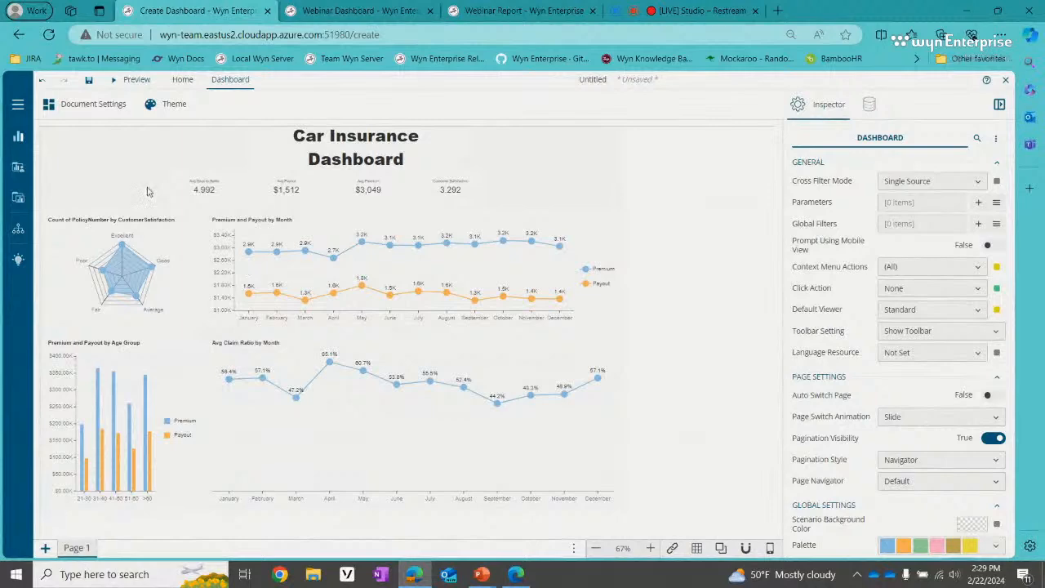
# Step: Add a KPI Matrix below the age group column chart, with Region and PolicyType as its rows
pyautogui.click(18, 136)
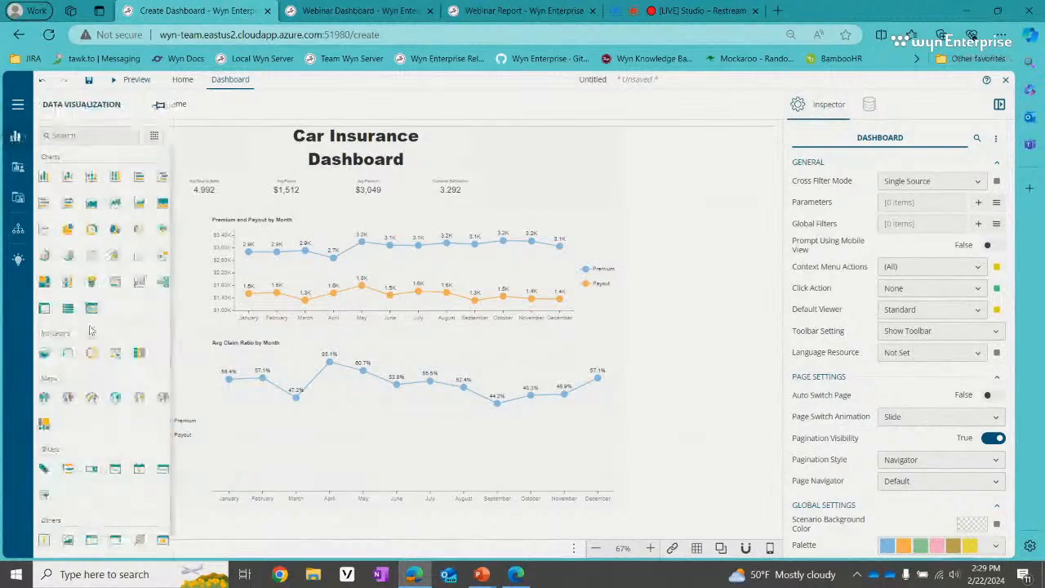
pyautogui.moveTo(92, 309); pyautogui.dragTo(121, 473)
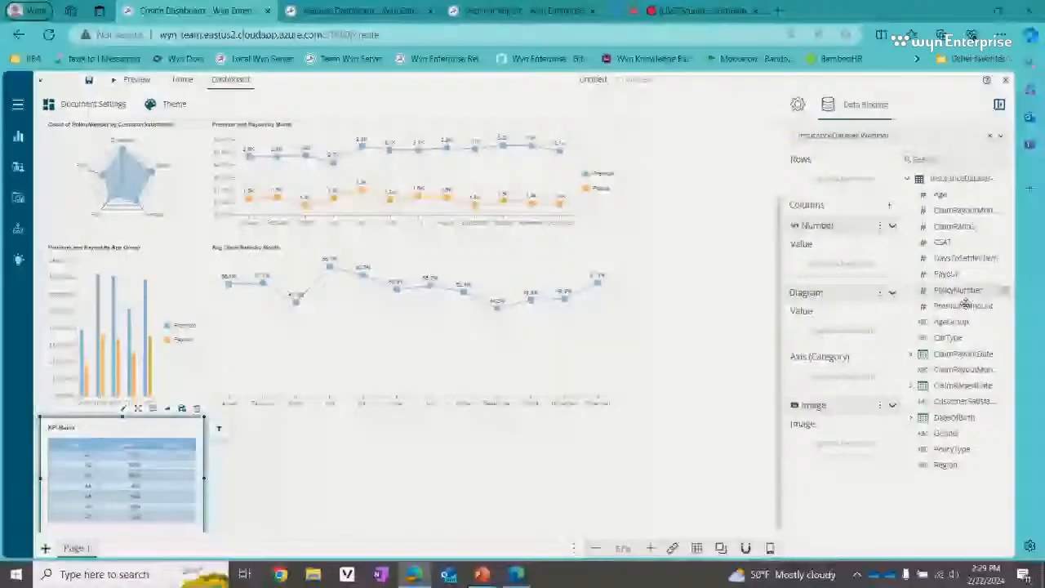
pyautogui.moveTo(945, 465); pyautogui.dragTo(849, 176)
pyautogui.moveTo(952, 449); pyautogui.dragTo(817, 186)
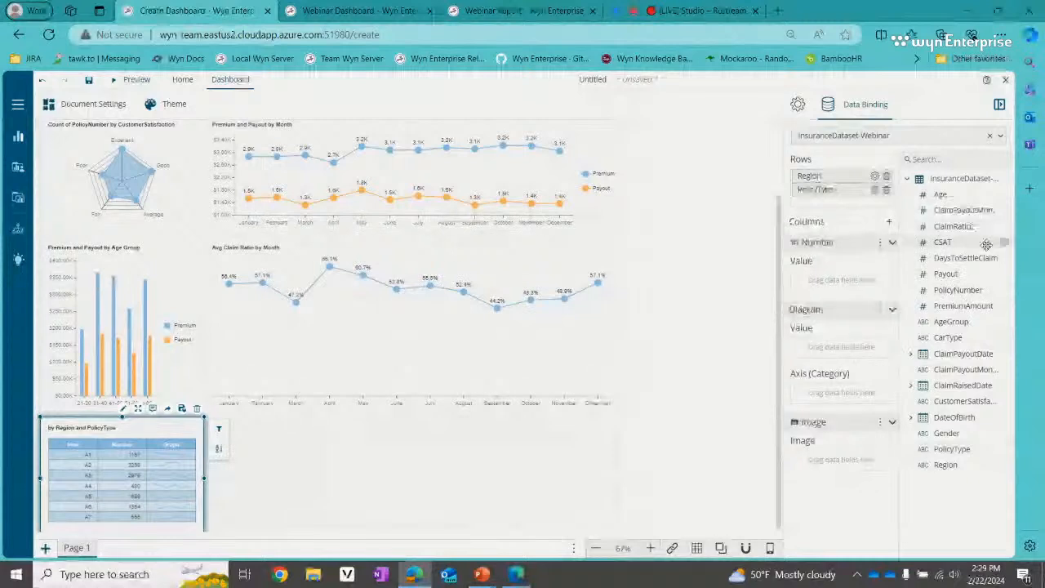
# Step: Bind PremiumAmount to the KPI Matrix's Number column and aggregate it as Average
pyautogui.moveTo(962, 305); pyautogui.dragTo(867, 290)
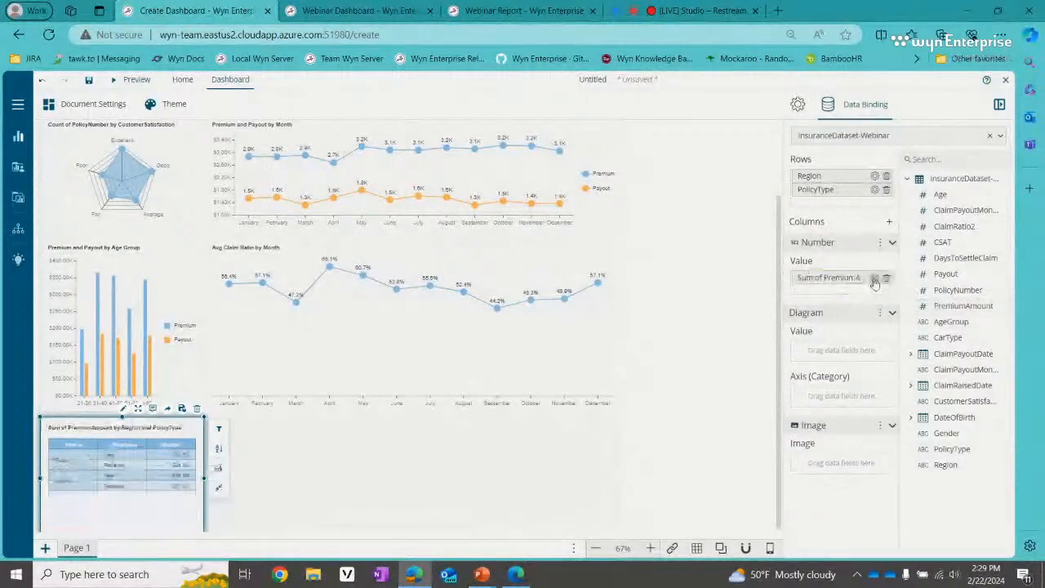
pyautogui.click(875, 278)
pyautogui.moveTo(812, 300)
pyautogui.click(665, 340)
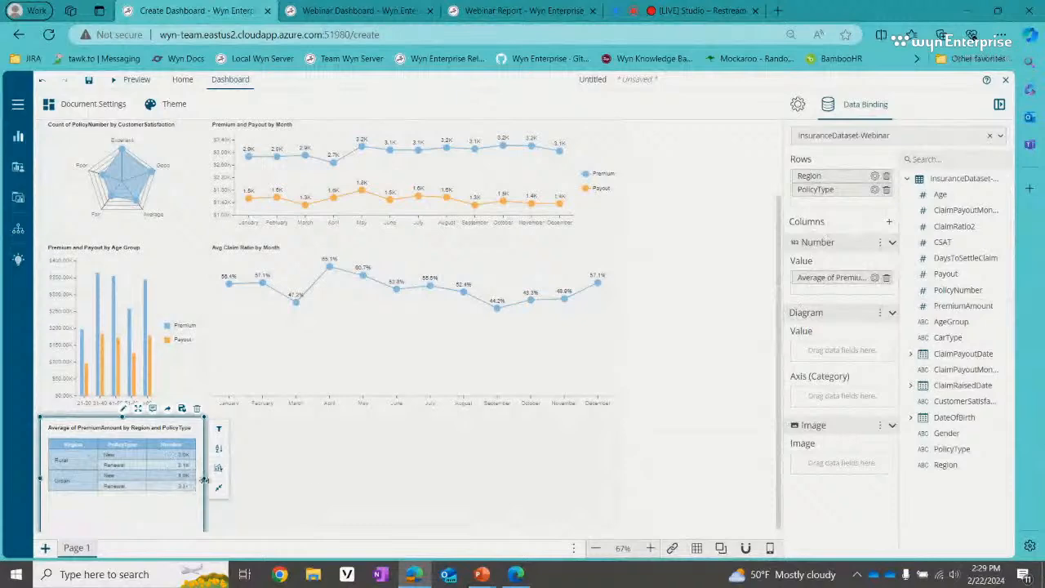
pyautogui.click(651, 548)
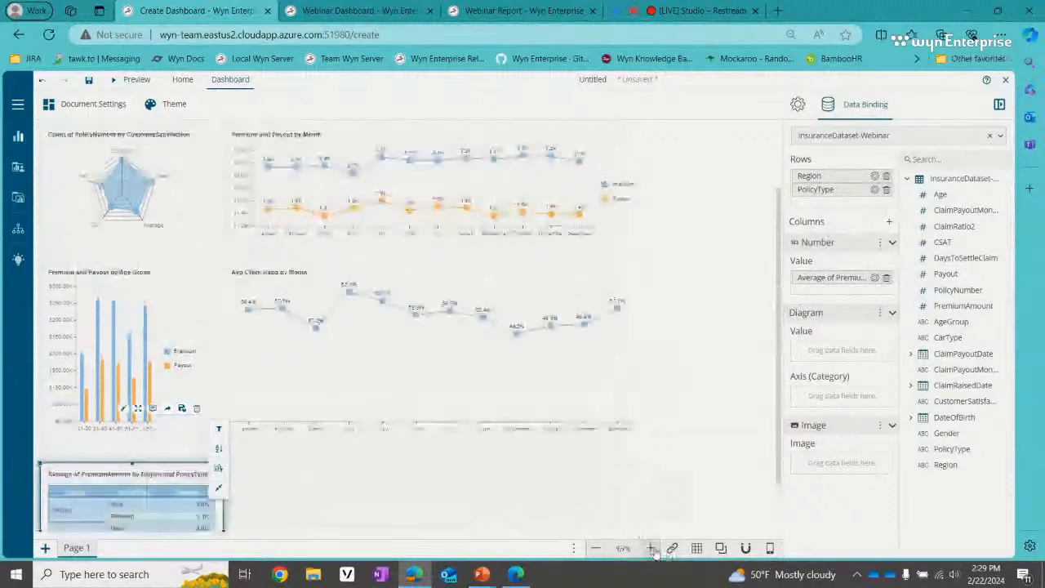
# Step: Rename the KPI Matrix's Number column as Avg Premium
pyautogui.click(651, 549)
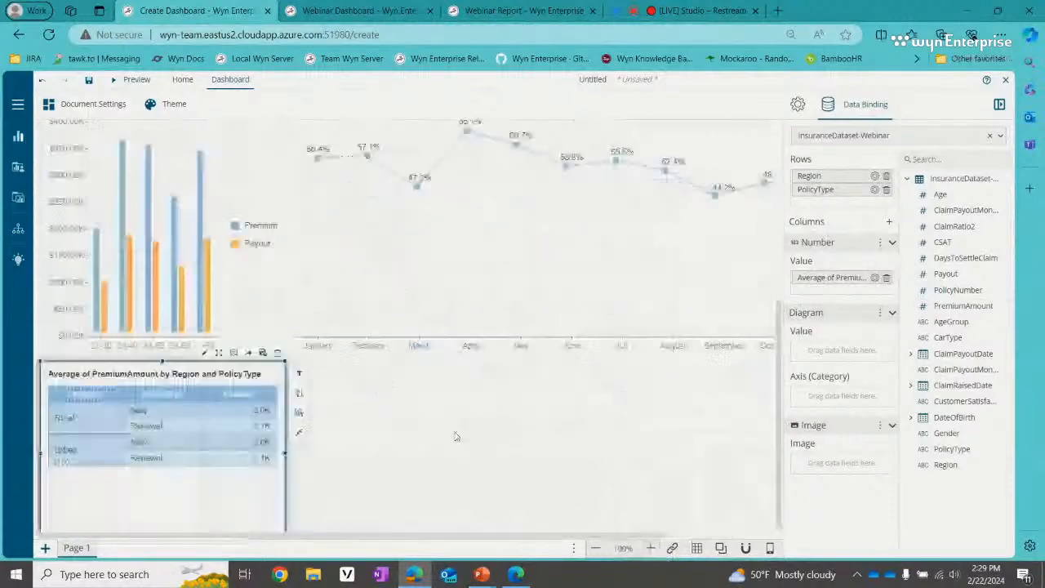
pyautogui.scroll(-1, 456, 436)
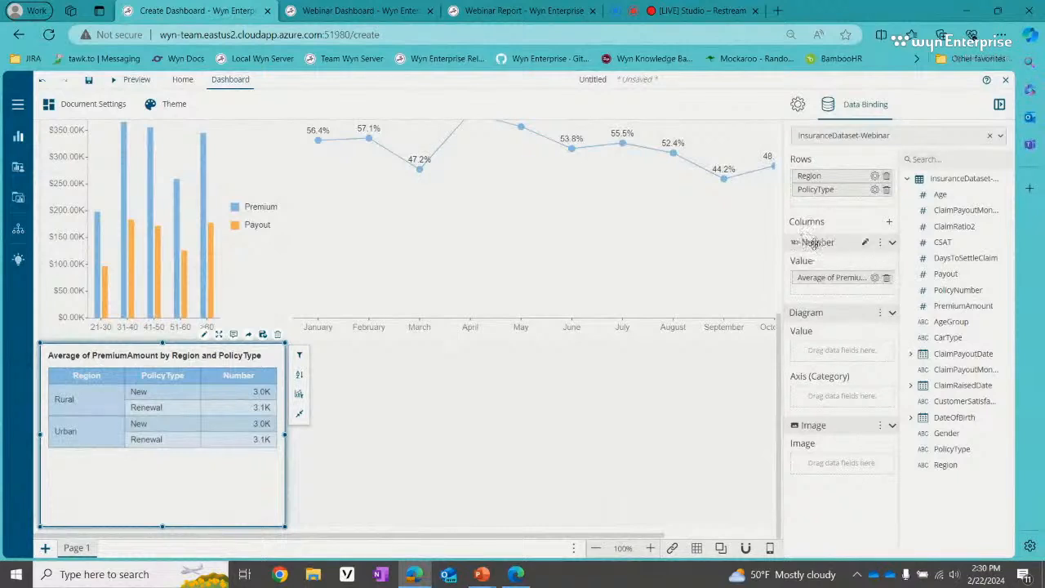
pyautogui.click(864, 247)
pyautogui.write('Avg Premium')
pyautogui.press('Return')
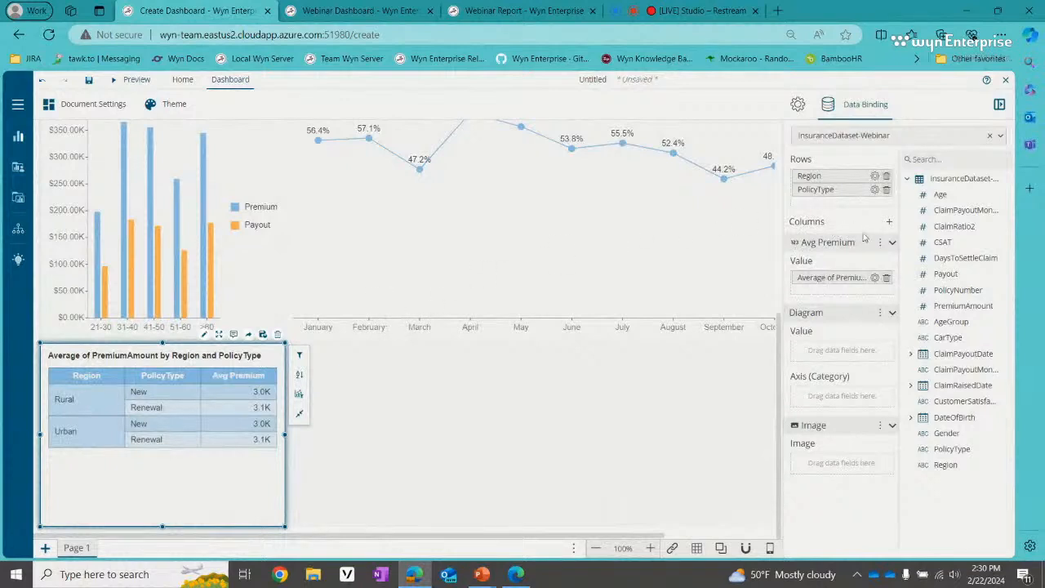
# Step: Set the display unit of the Avg Premium column's value to None
pyautogui.click(874, 279)
pyautogui.moveTo(821, 398)
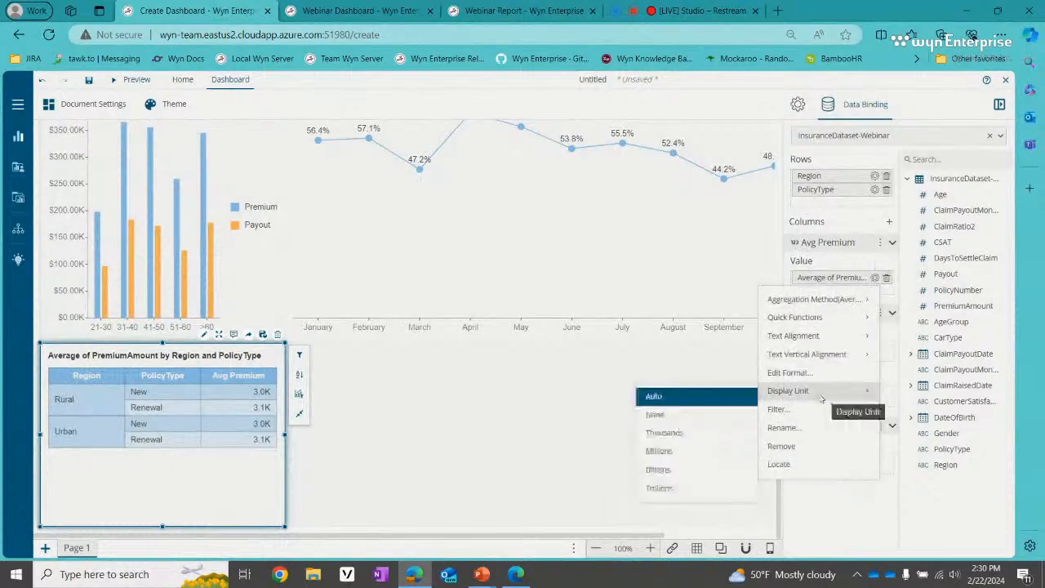
pyautogui.click(688, 415)
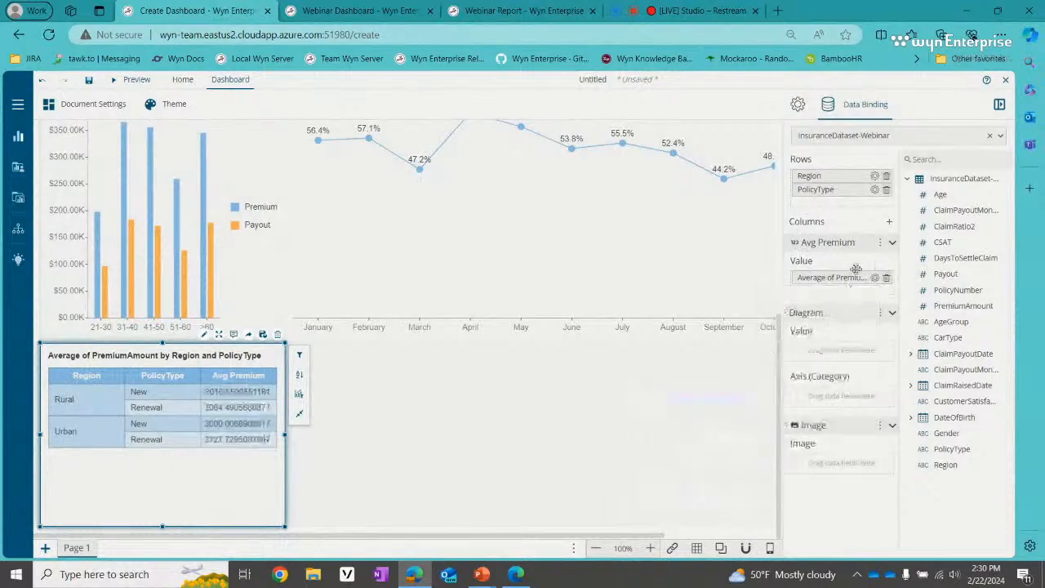
# Step: Format the Avg Premium column's value as Currency with 0 decimal places
pyautogui.click(879, 243)
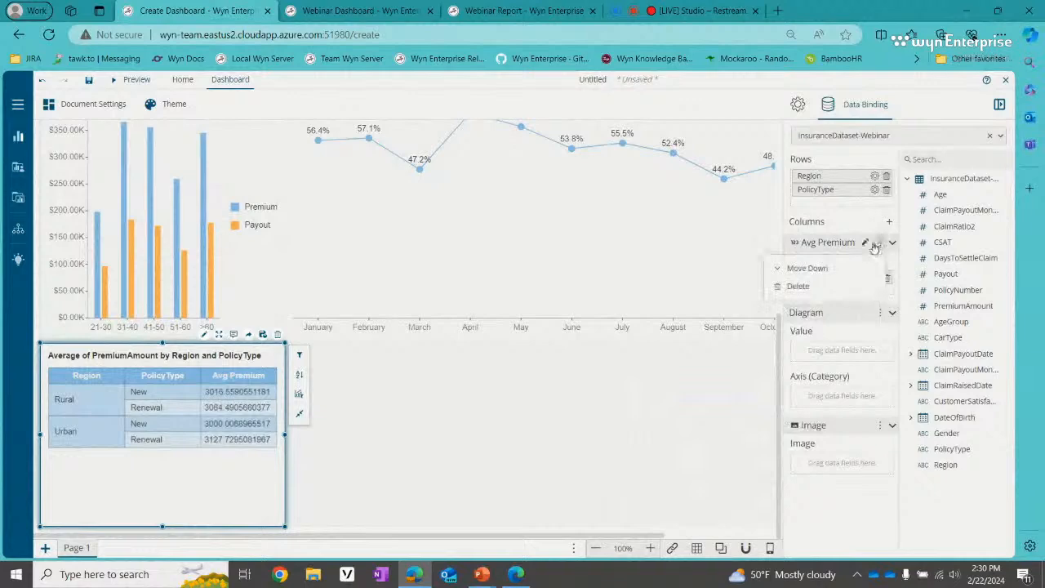
pyautogui.click(875, 278)
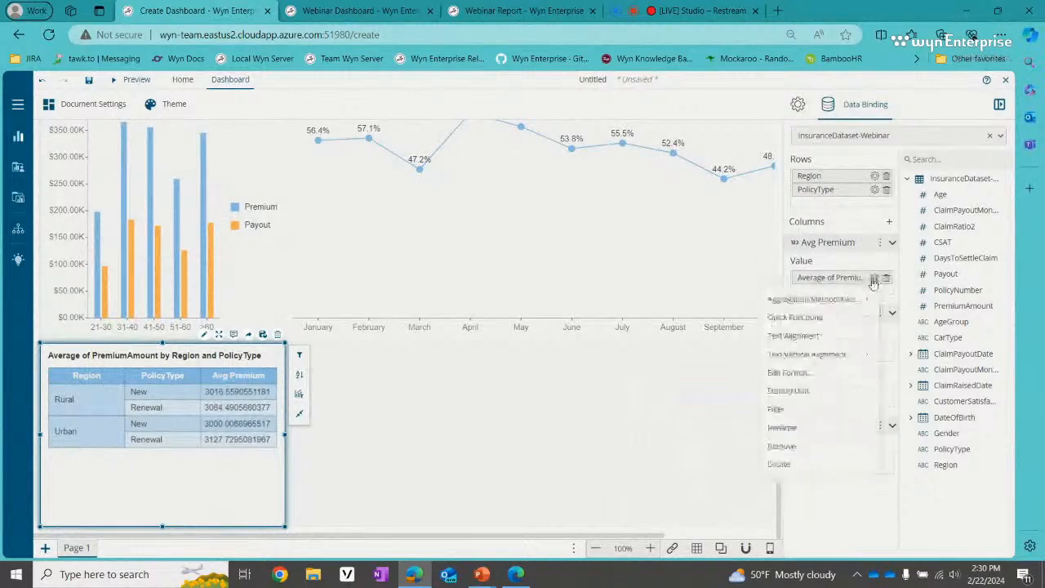
pyautogui.click(824, 374)
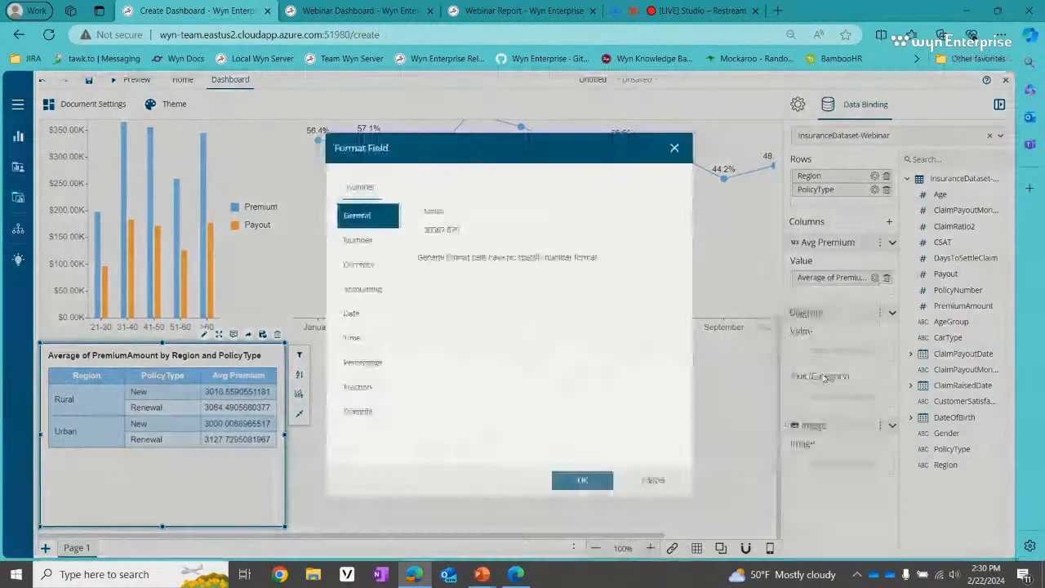
pyautogui.click(360, 264)
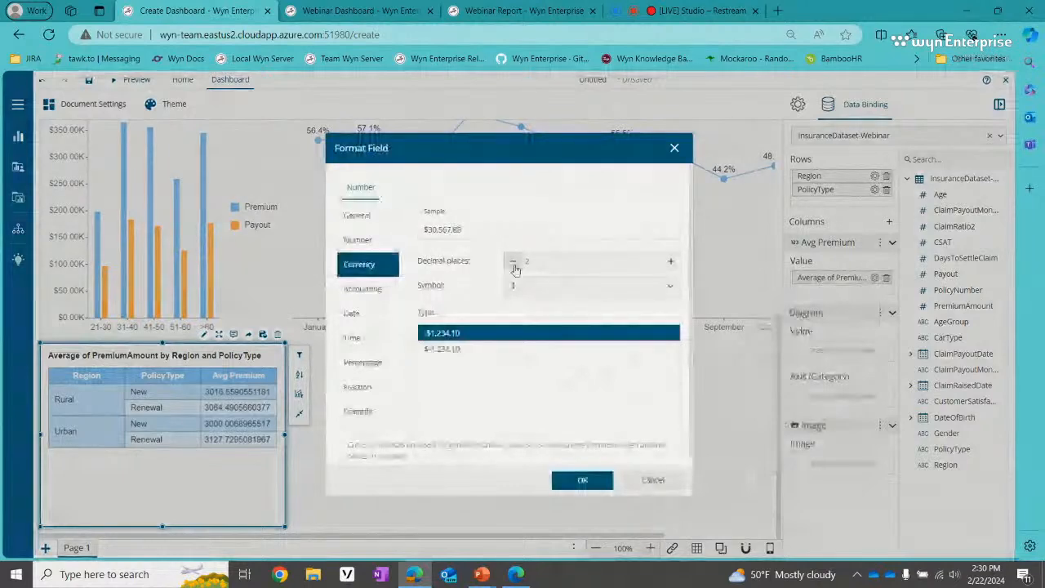
pyautogui.click(513, 263)
pyautogui.click(514, 263)
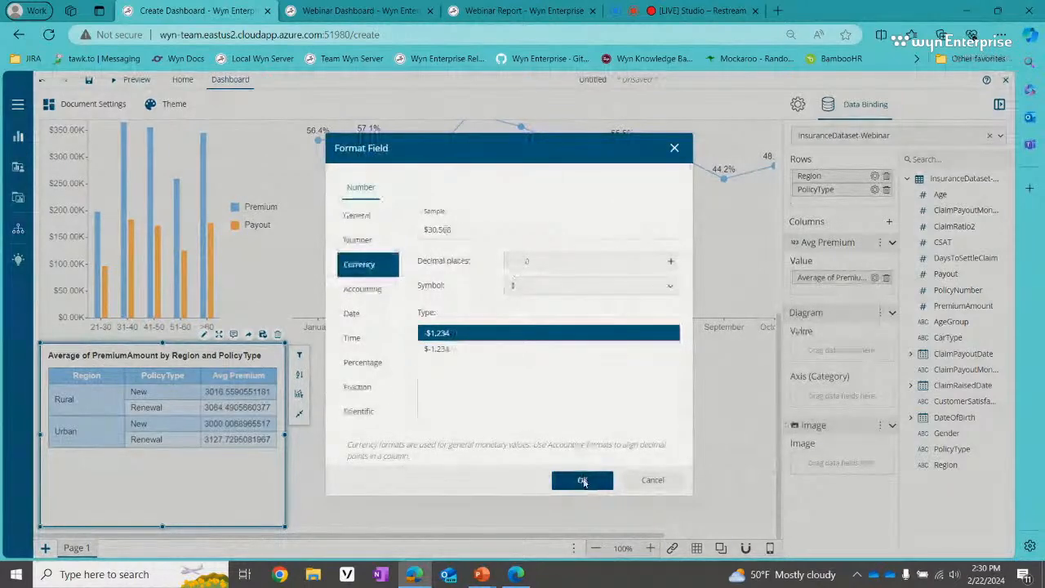
pyautogui.click(582, 481)
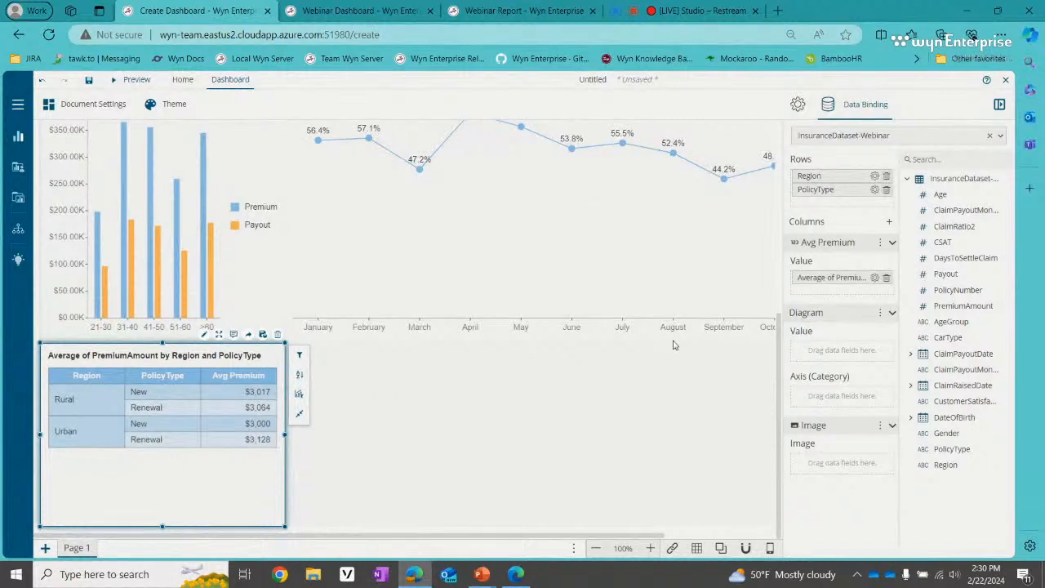
# Step: Bind PremiumAmount to the KPI Matrix's Diagram value and the Quarter of ClaimPayoutDate to its category axis
pyautogui.moveTo(957, 305); pyautogui.dragTo(853, 363)
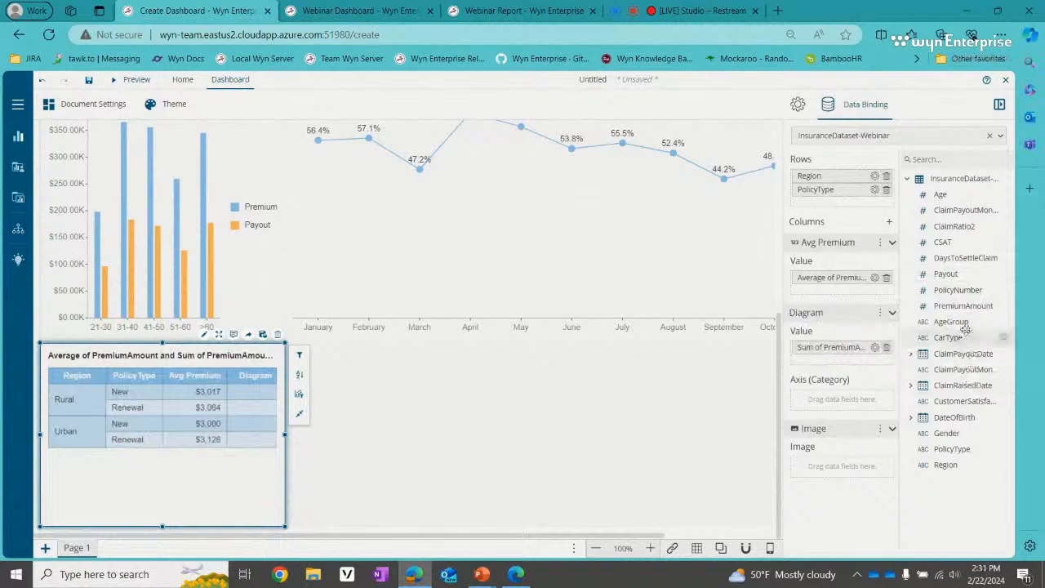
pyautogui.click(911, 354)
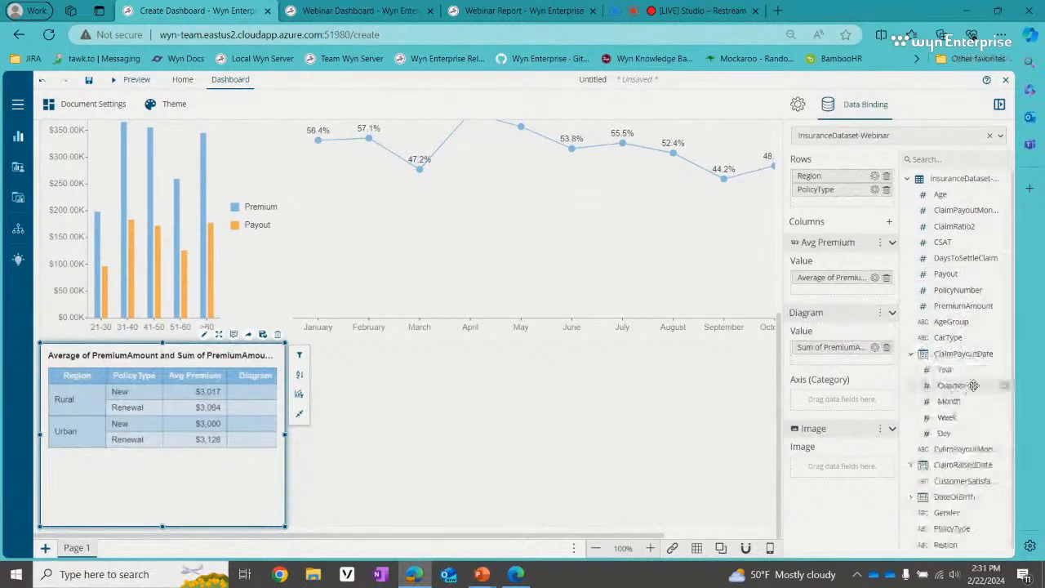
pyautogui.moveTo(947, 386); pyautogui.dragTo(848, 400)
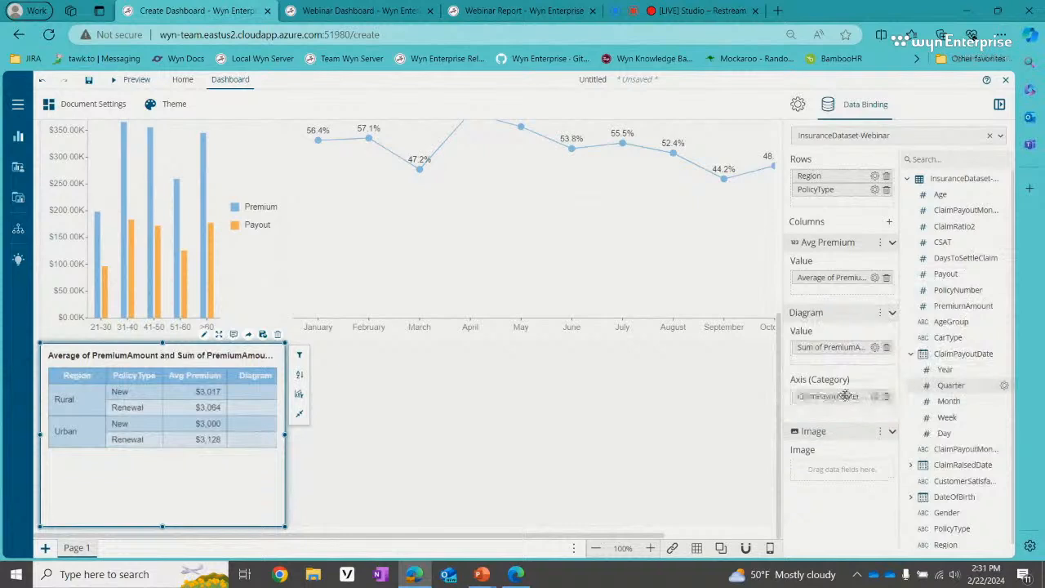
# Step: Widen the KPI Matrix slightly and aggregate the Diagram column's PremiumAmount as Average
pyautogui.moveTo(287, 437); pyautogui.dragTo(349, 435)
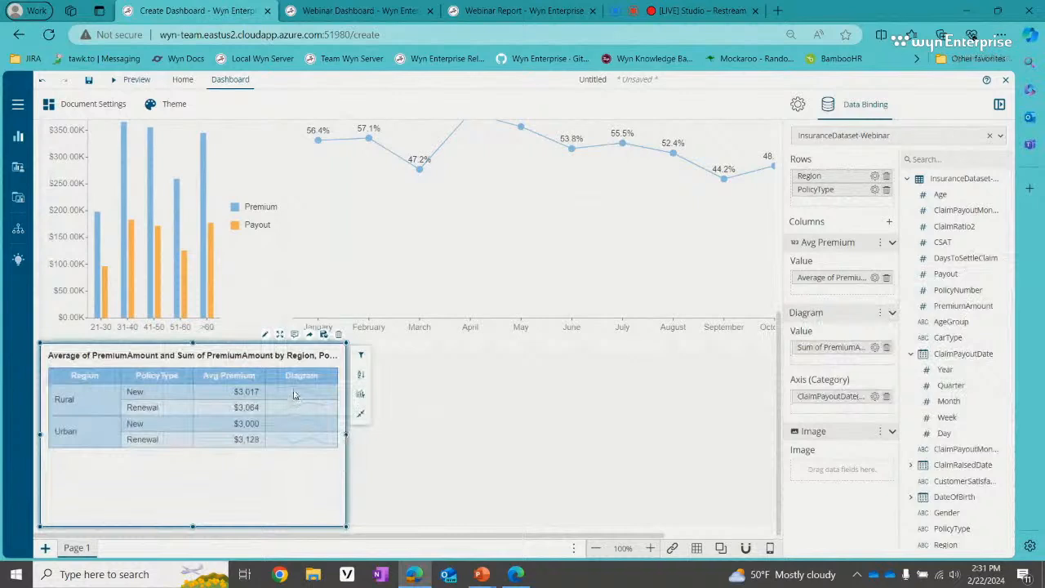
pyautogui.click(874, 347)
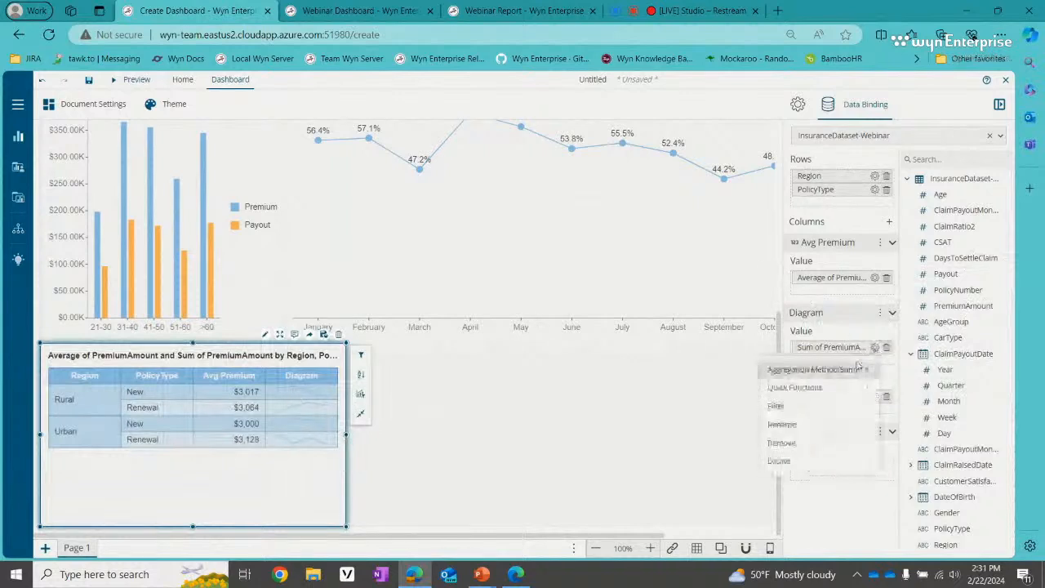
pyautogui.moveTo(810, 371)
pyautogui.click(698, 394)
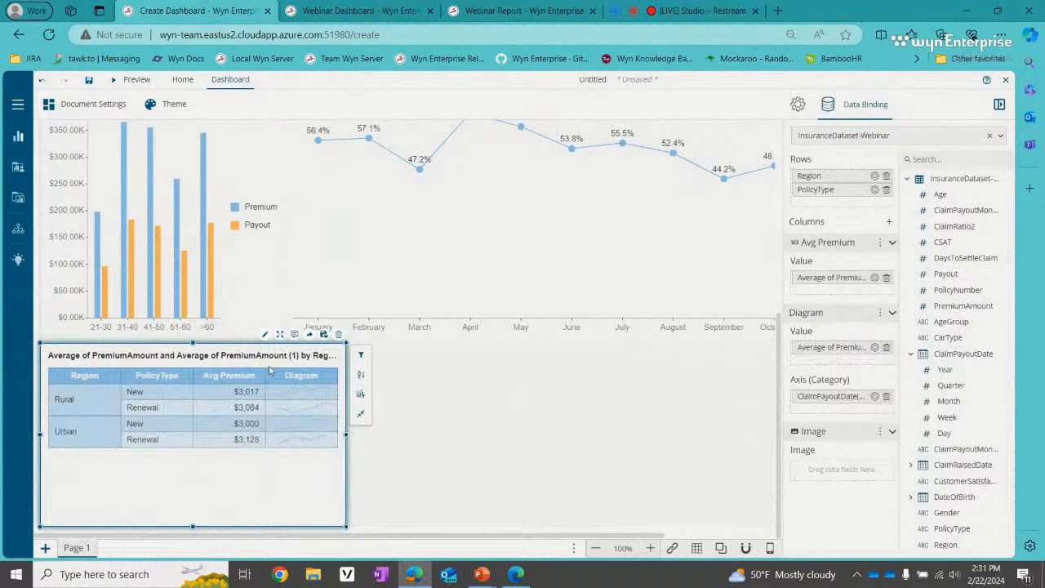
# Step: Change the KPI Matrix's title to "Regional Premium Amounts"
pyautogui.click(798, 106)
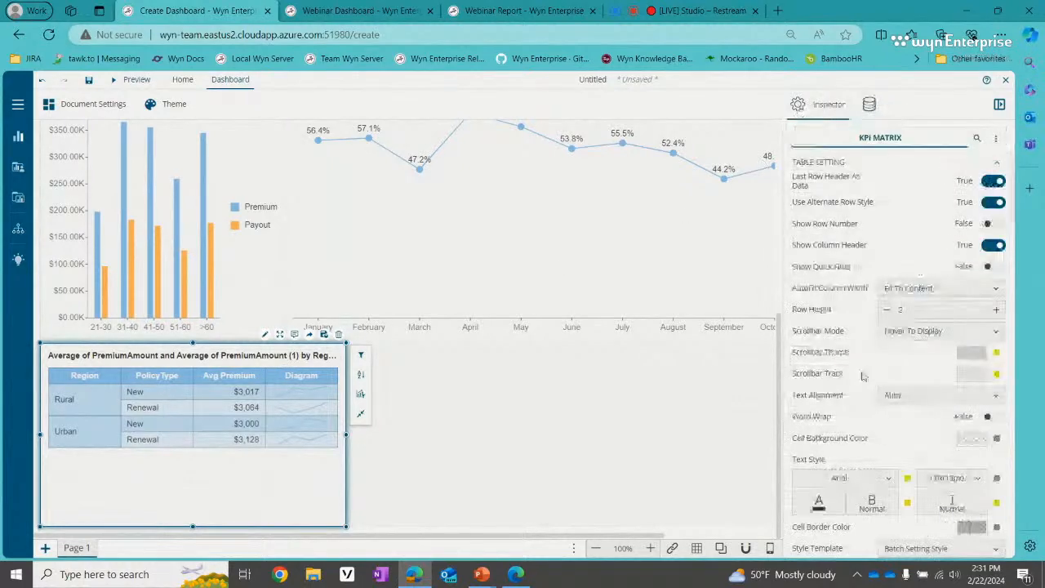
pyautogui.scroll(-10, 856, 390)
pyautogui.scroll(-2, 898, 396)
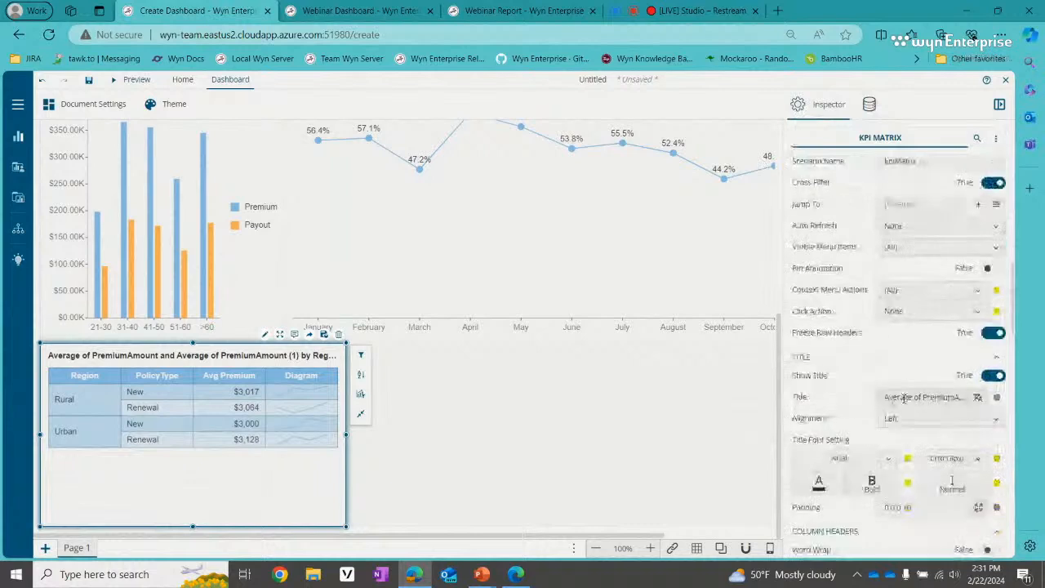
pyautogui.click(904, 398)
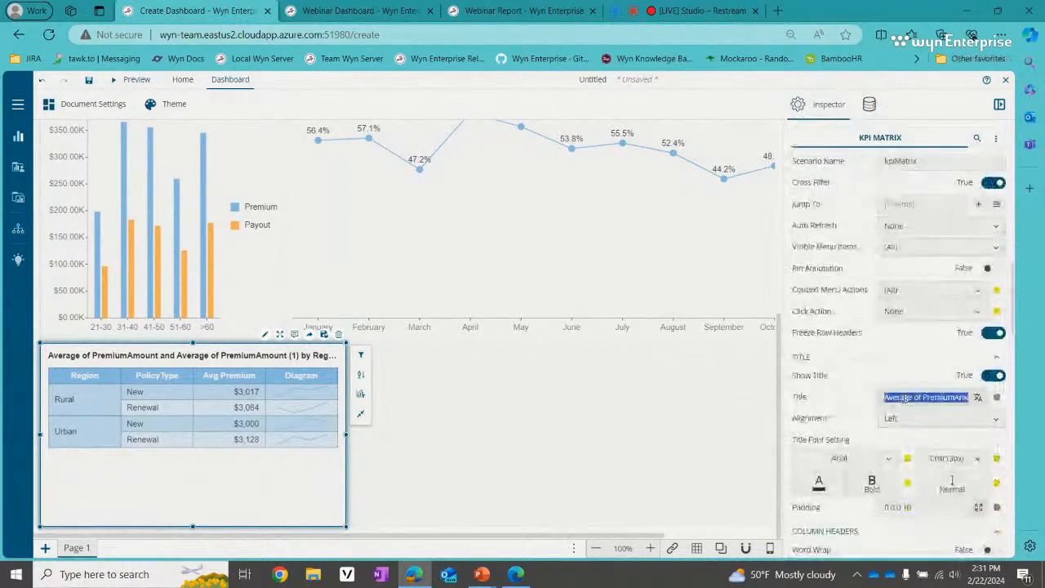
pyautogui.write('Regional Premiu')
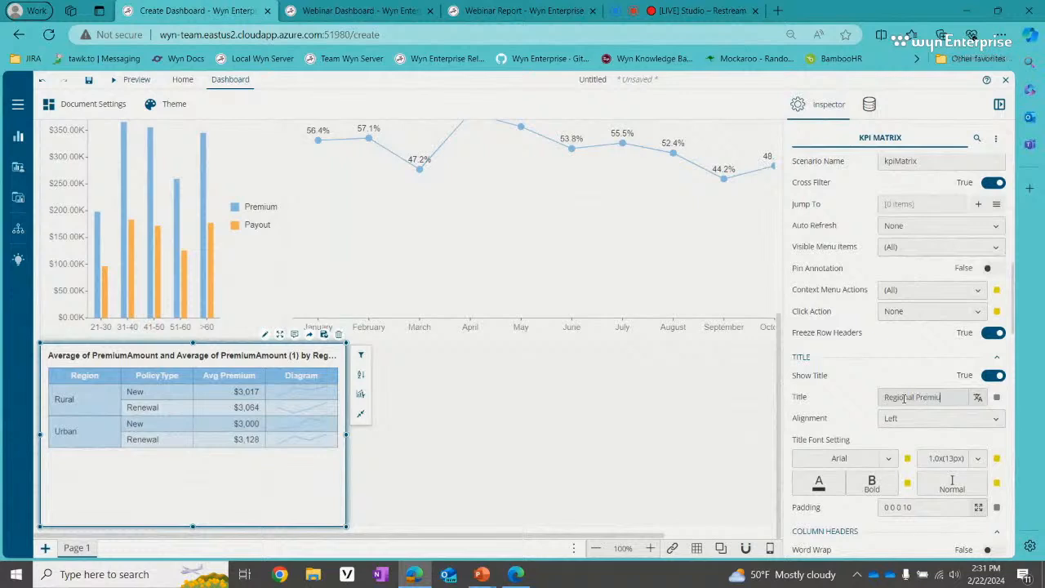
pyautogui.write('m Amounts')
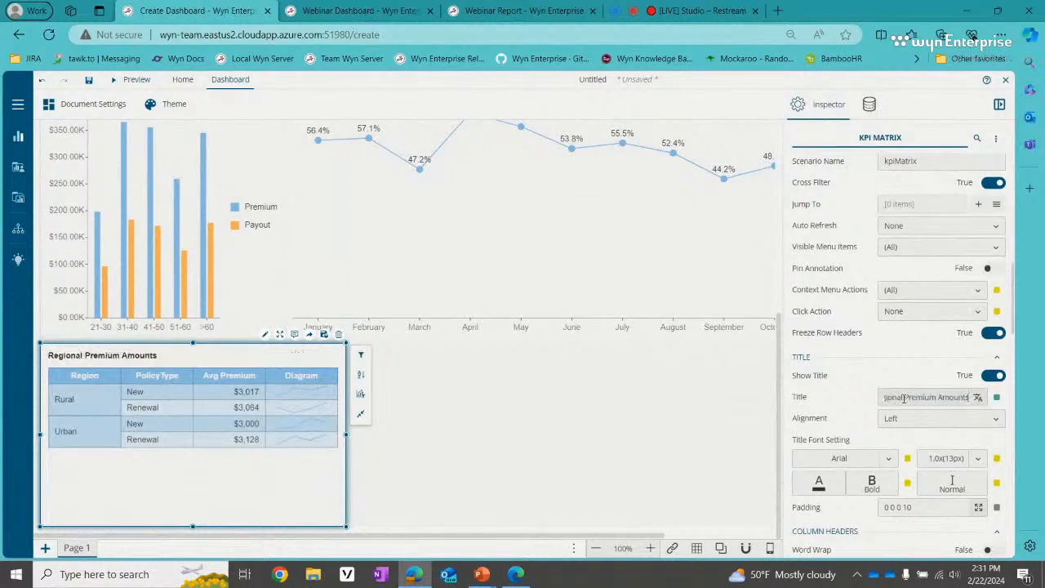
# Step: Rename the Diagram column as "Premiums by Quarter" and widen the KPI Matrix to fit the full column header
pyautogui.click(868, 105)
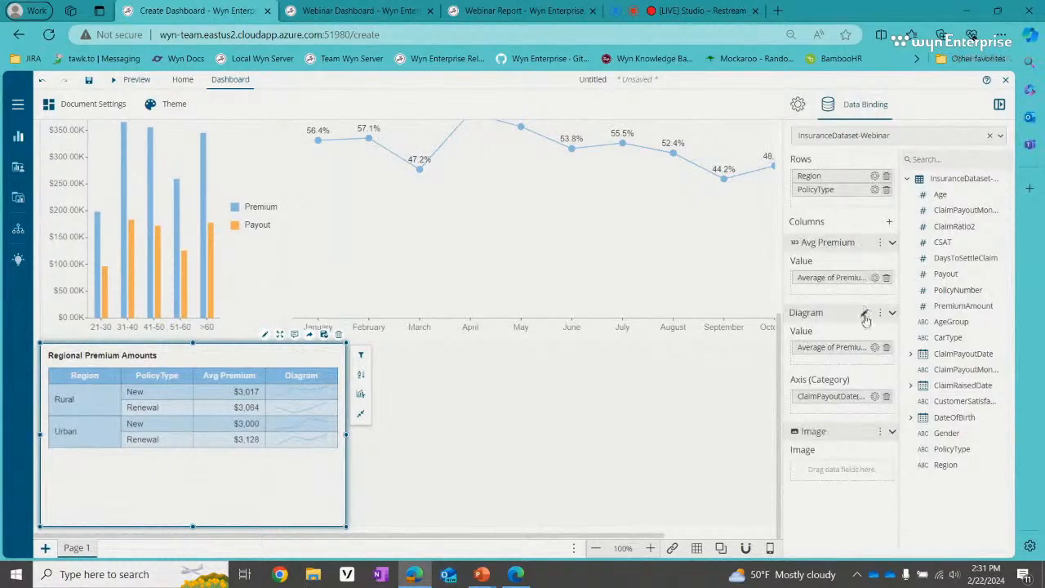
pyautogui.click(867, 314)
pyautogui.write('Premiums by Quarter')
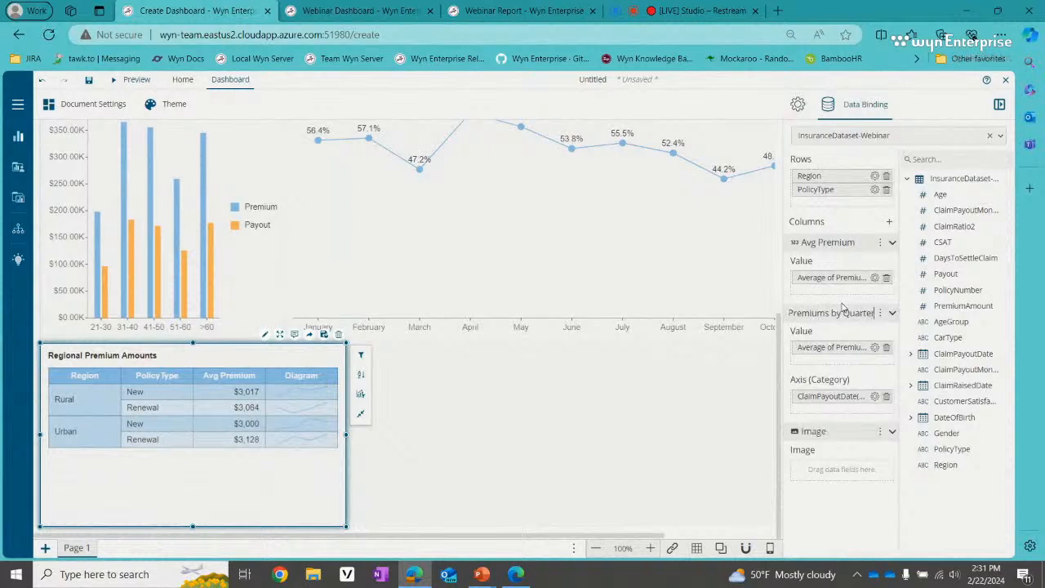
pyautogui.press('Return')
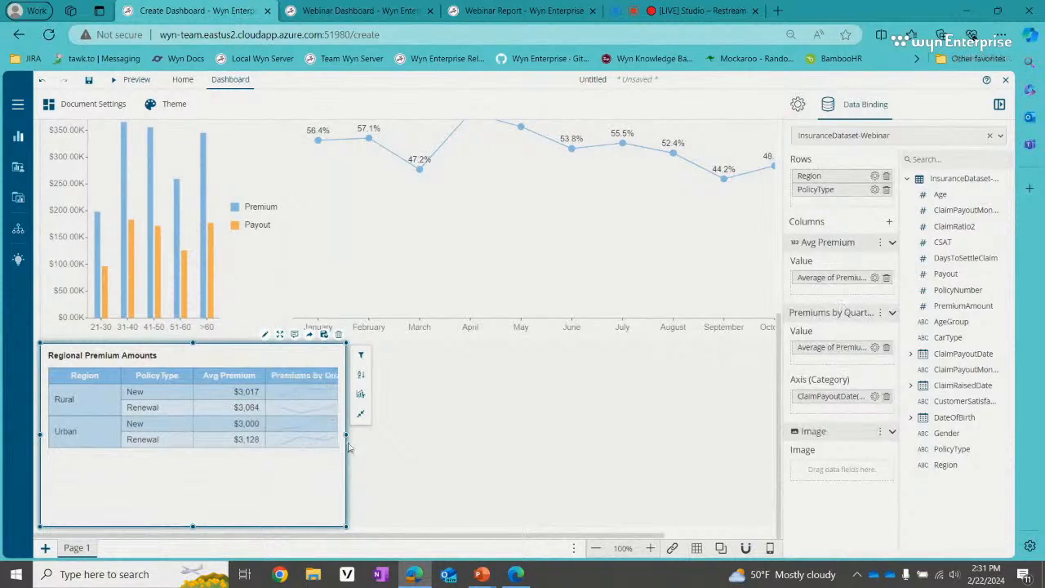
pyautogui.moveTo(346, 437); pyautogui.dragTo(436, 445)
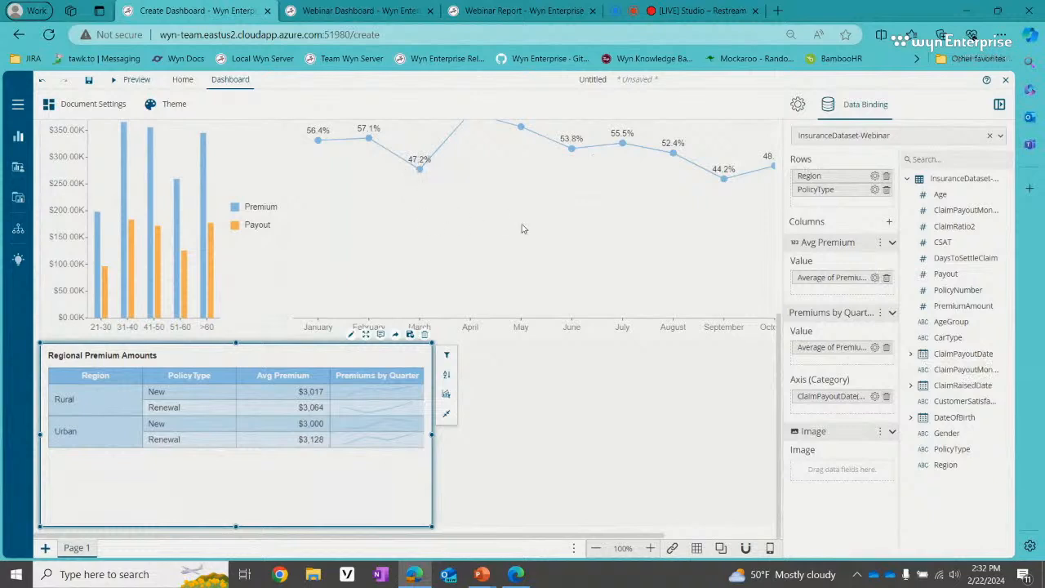
# Step: Add a Bar Chart beside the KPI Matrix and widen it to align with the claim ratio chart's outer edge
pyautogui.click(17, 142)
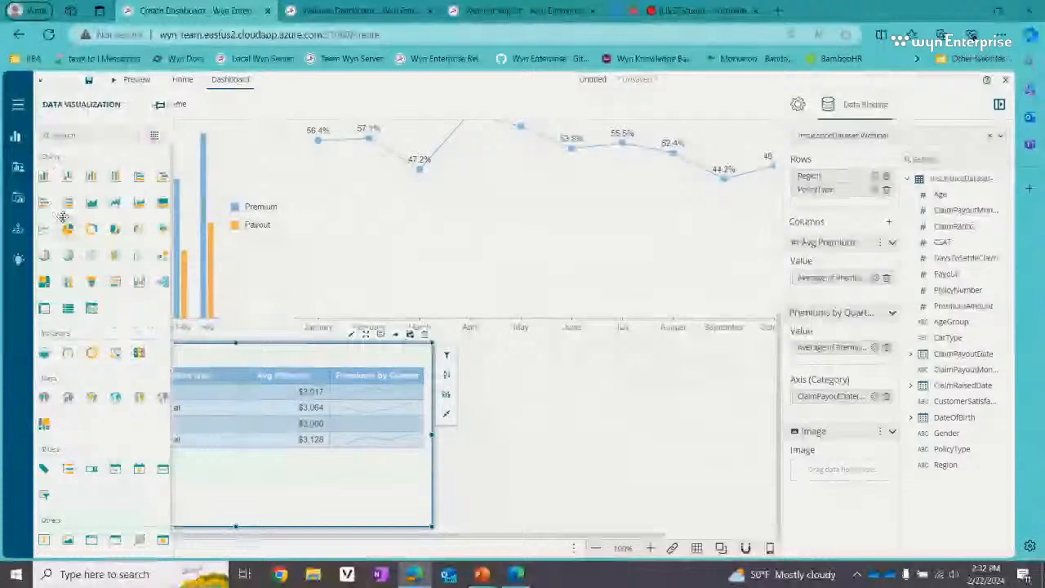
pyautogui.moveTo(139, 177); pyautogui.dragTo(497, 414)
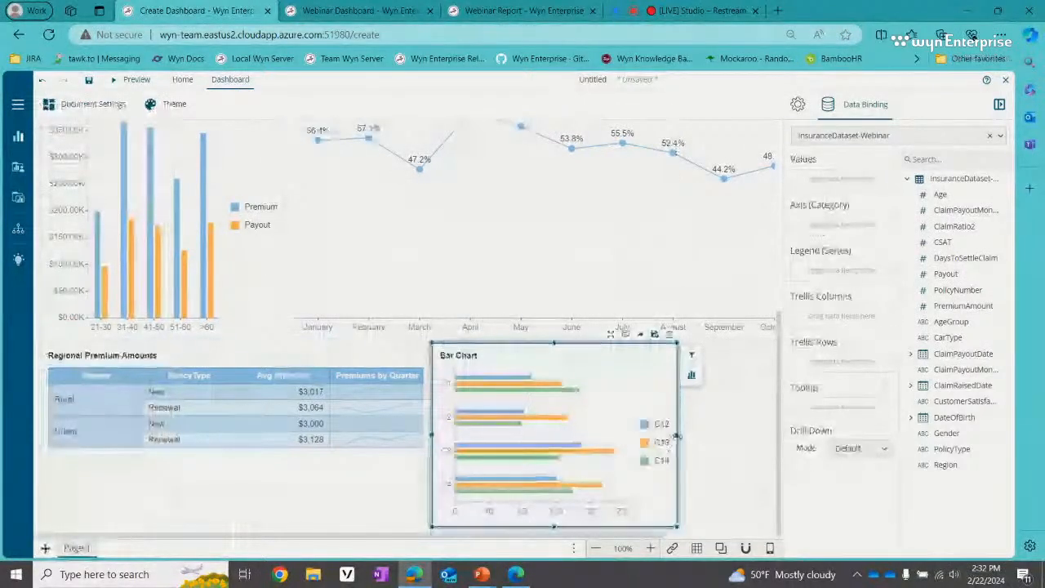
pyautogui.moveTo(676, 436); pyautogui.dragTo(723, 446)
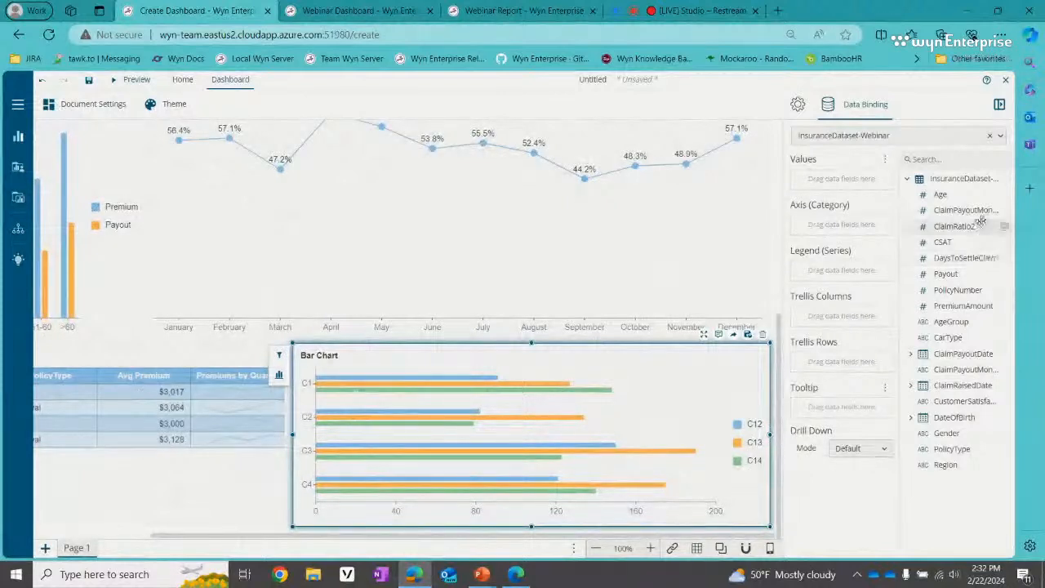
# Step: Bind DaysToSettleClaim to the bar chart's values and aggregate it as Average
pyautogui.moveTo(972, 257); pyautogui.dragTo(853, 181)
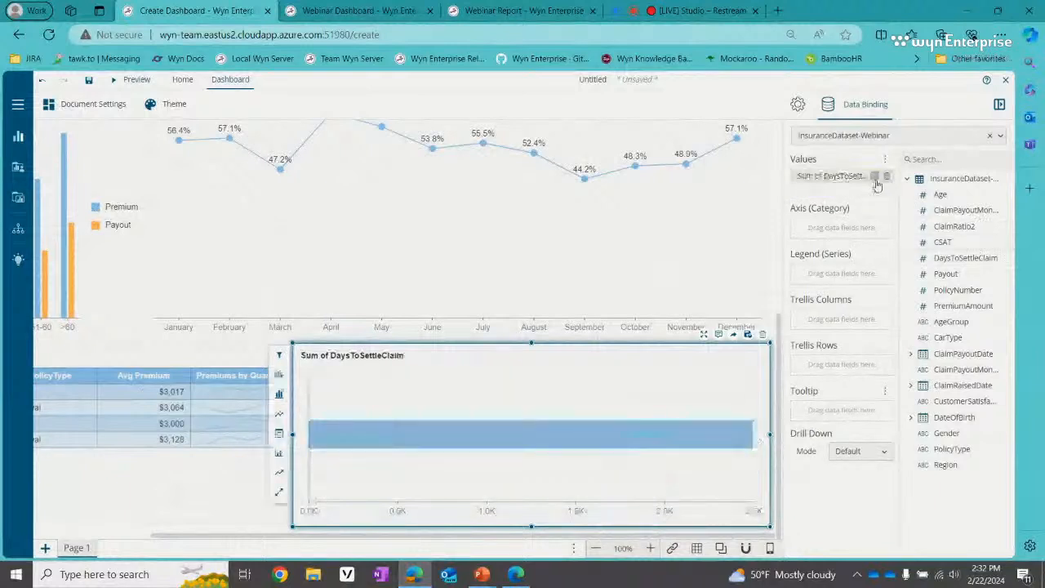
pyautogui.click(876, 179)
pyautogui.moveTo(816, 197)
pyautogui.click(707, 221)
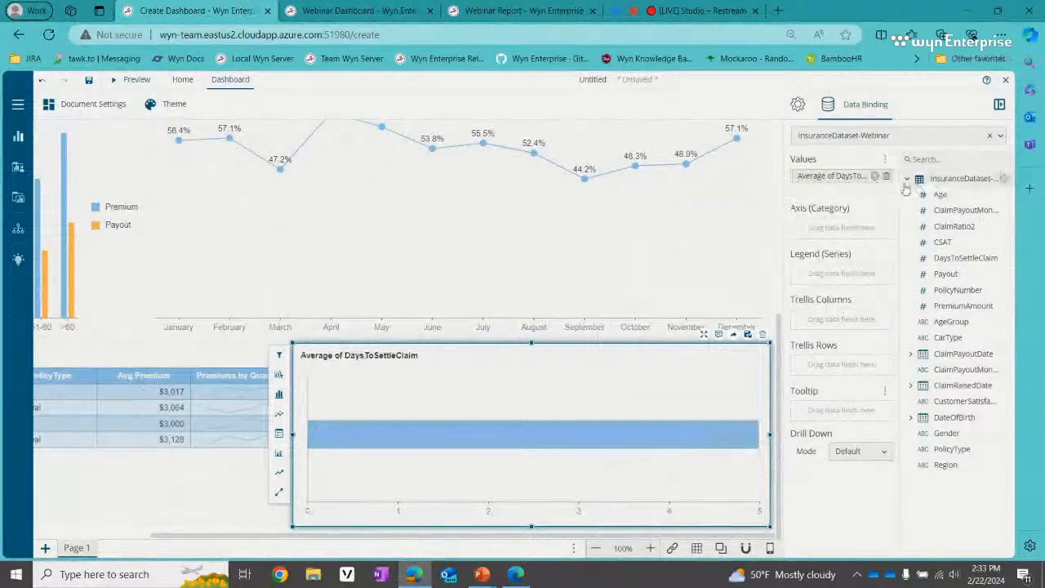
# Step: Rename the bar chart's DaysToSettleClaim value as "Avg Days to Settle"
pyautogui.click(874, 177)
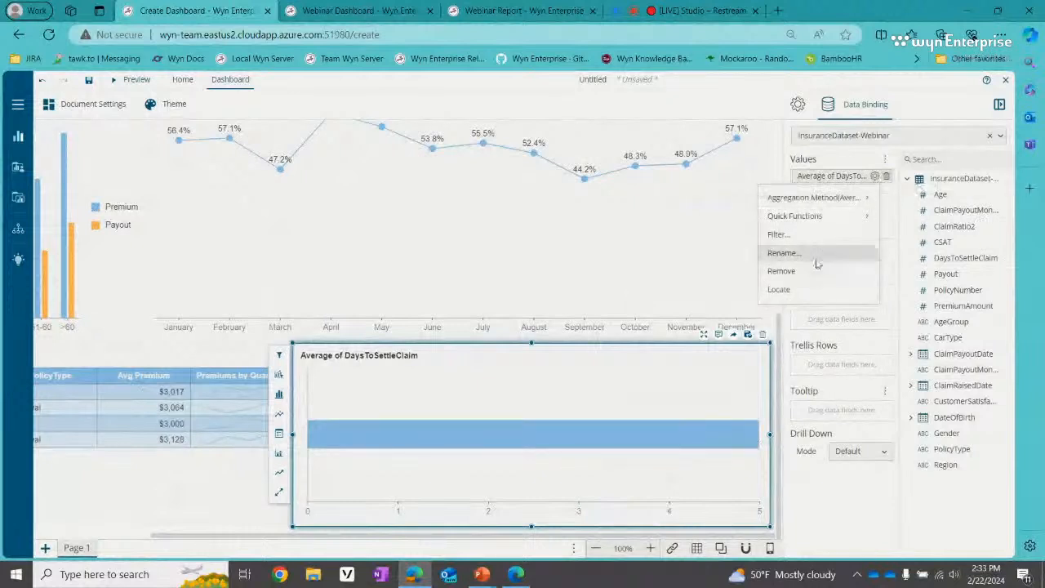
pyautogui.click(816, 258)
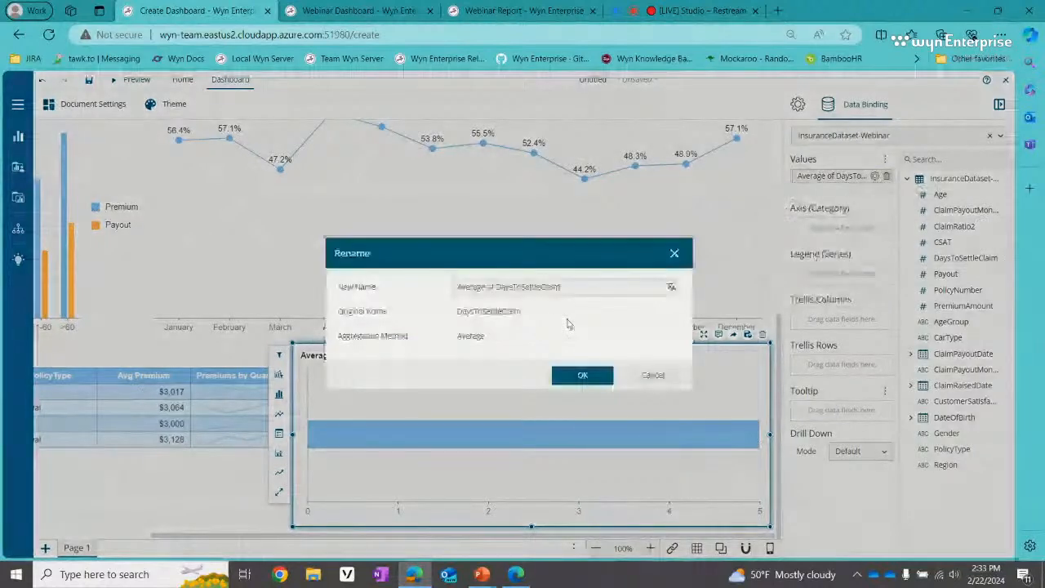
pyautogui.write('Avg Days t')
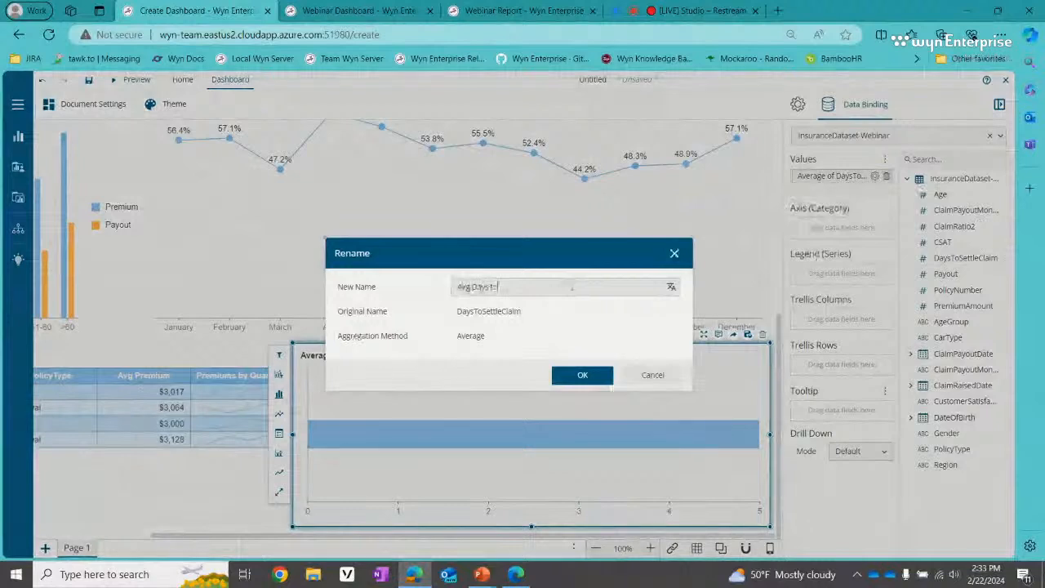
pyautogui.write('o Settle')
pyautogui.click(582, 374)
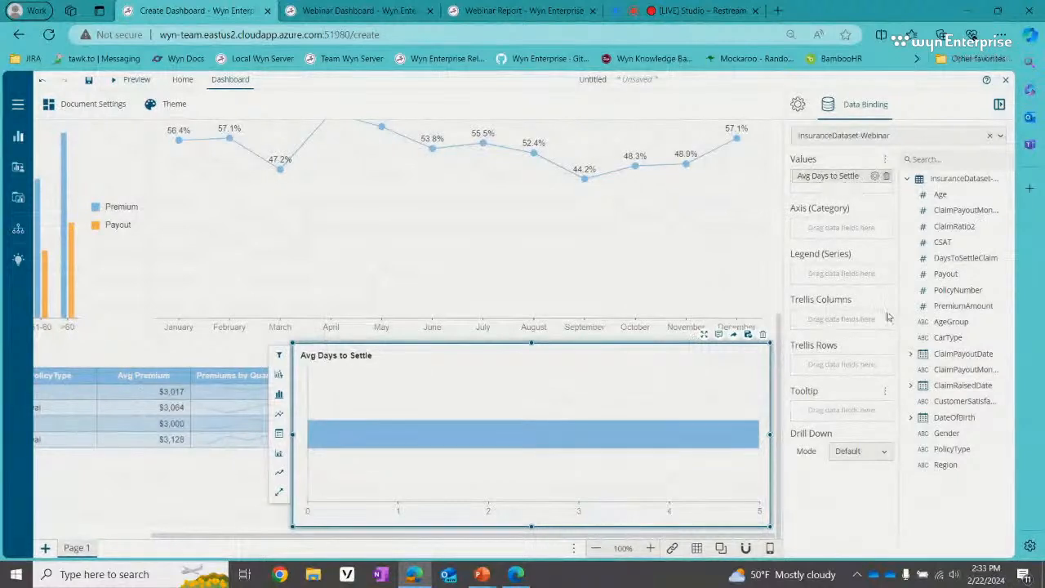
# Step: Bind CarType to the bar chart's category axis, renamed "Car Type", and bind Region to its legend series
pyautogui.moveTo(947, 337); pyautogui.dragTo(830, 229)
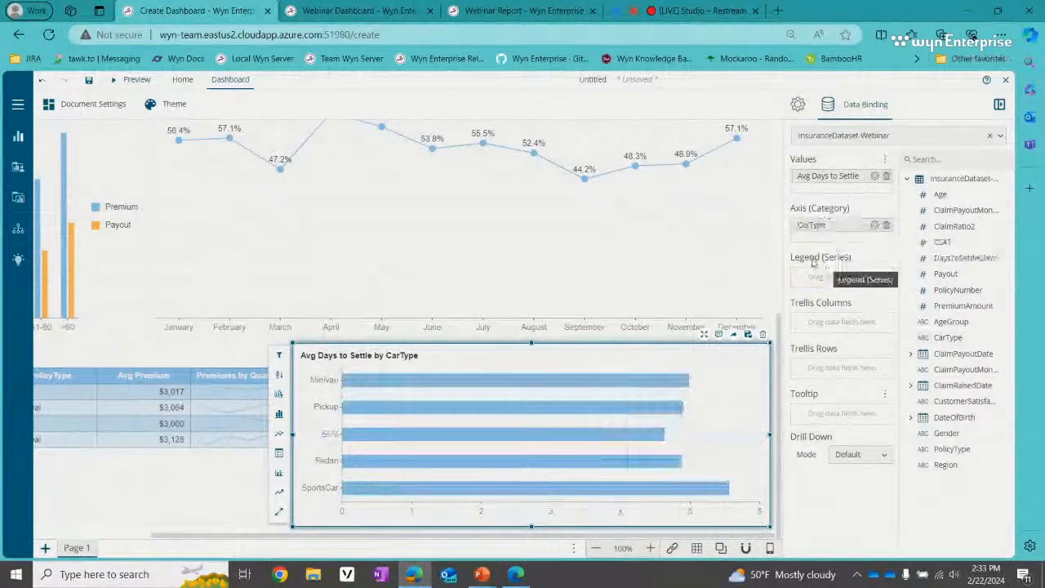
pyautogui.click(874, 225)
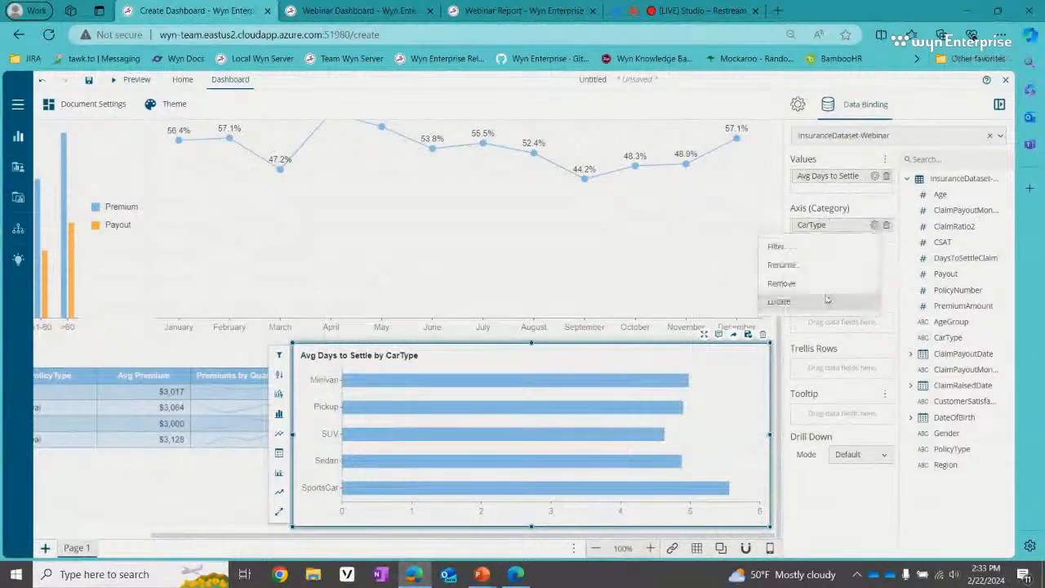
pyautogui.click(820, 265)
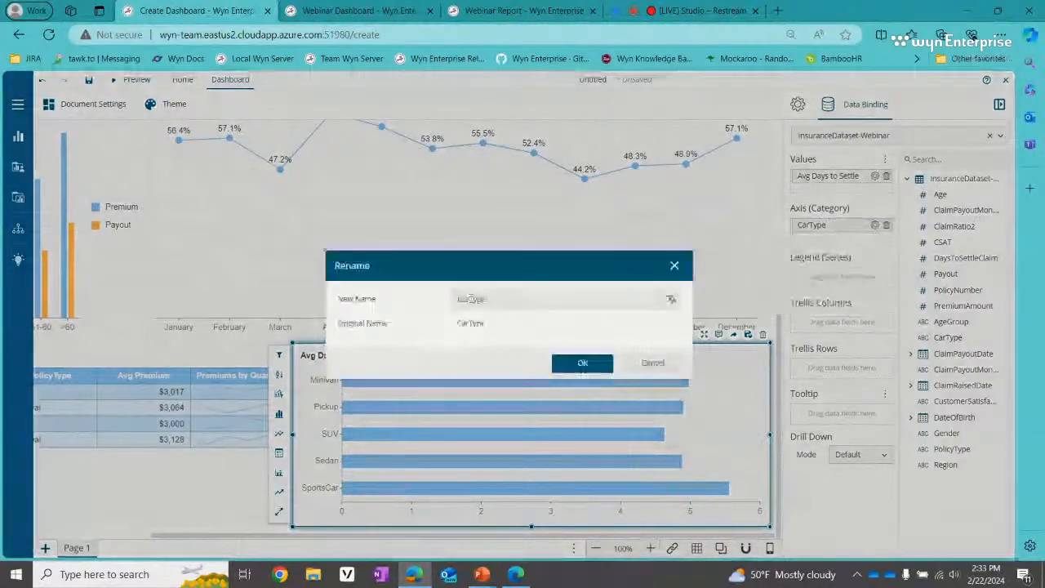
pyautogui.doubleClick(470, 299)
pyautogui.press('BackSpace')
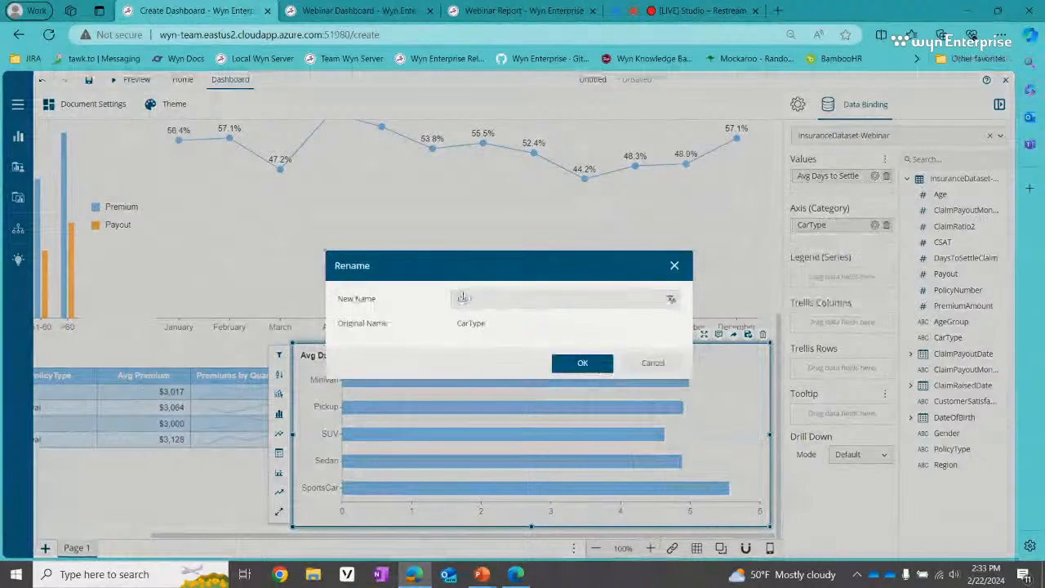
pyautogui.write('Car Type')
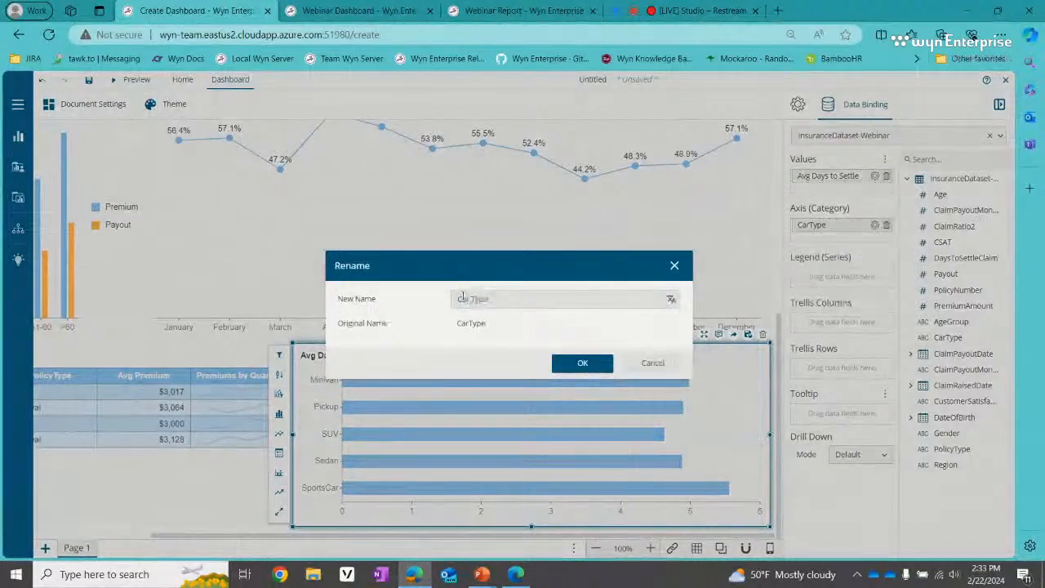
pyautogui.click(577, 364)
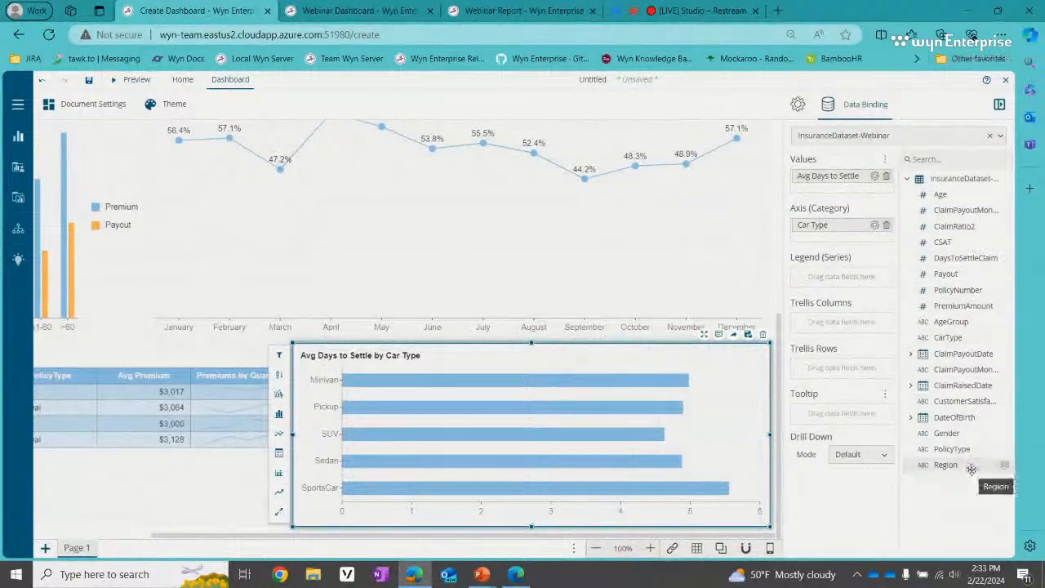
pyautogui.moveTo(971, 468); pyautogui.dragTo(849, 286)
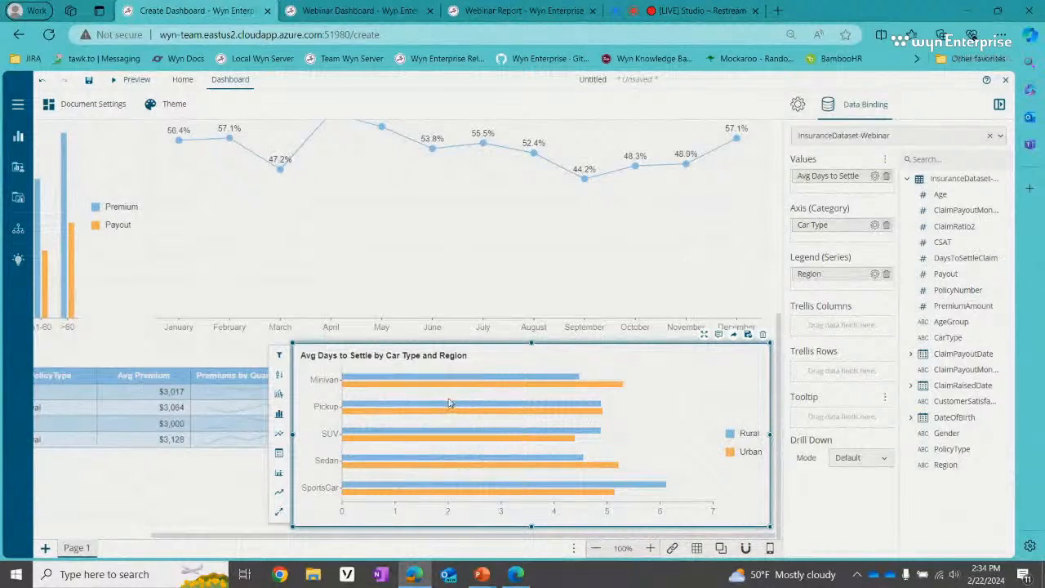
# Step: Set the bar chart's title to "Avg Claim Settlement Days"
pyautogui.click(798, 103)
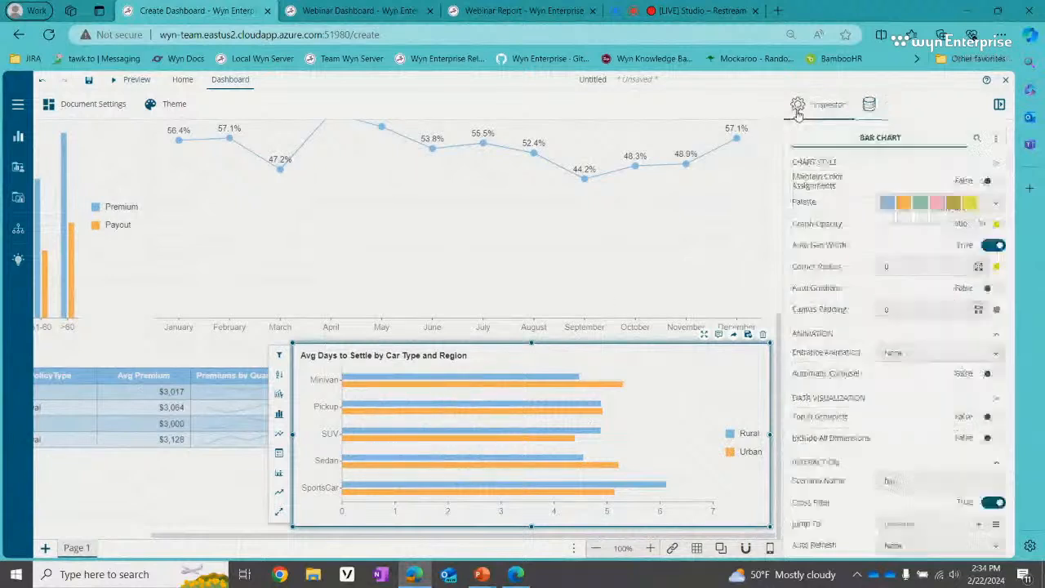
pyautogui.scroll(-3, 861, 319)
pyautogui.scroll(-2, 865, 374)
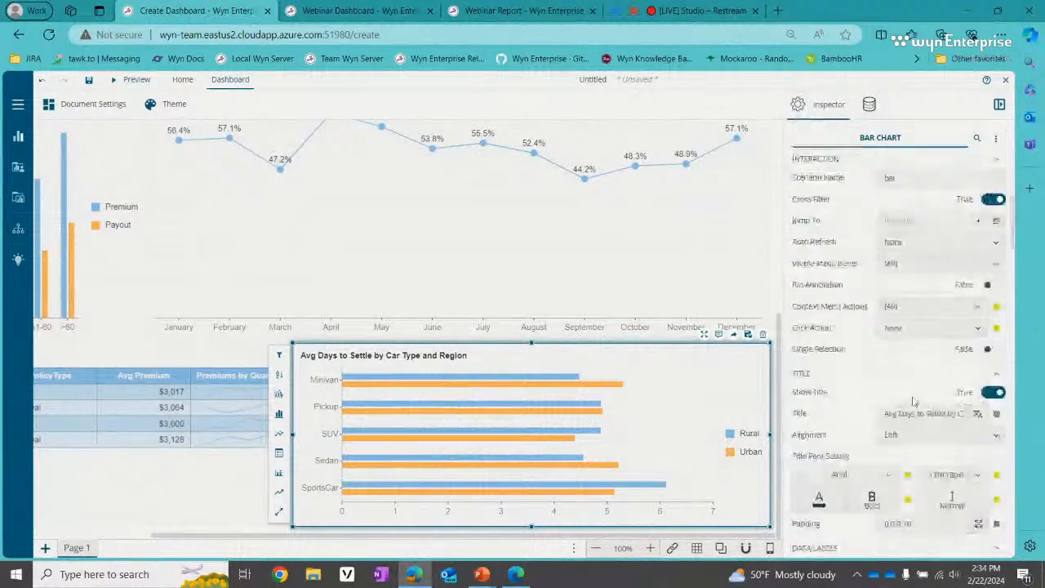
pyautogui.tripleClick(923, 413)
pyautogui.write('Avg')
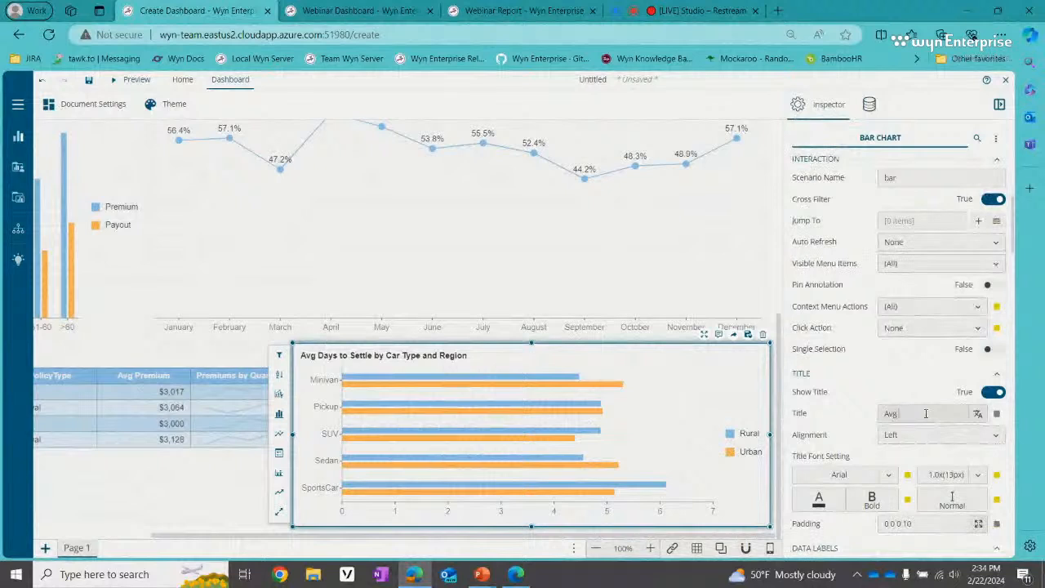
pyautogui.write(' Claim Settlement Days')
pyautogui.press('Return')
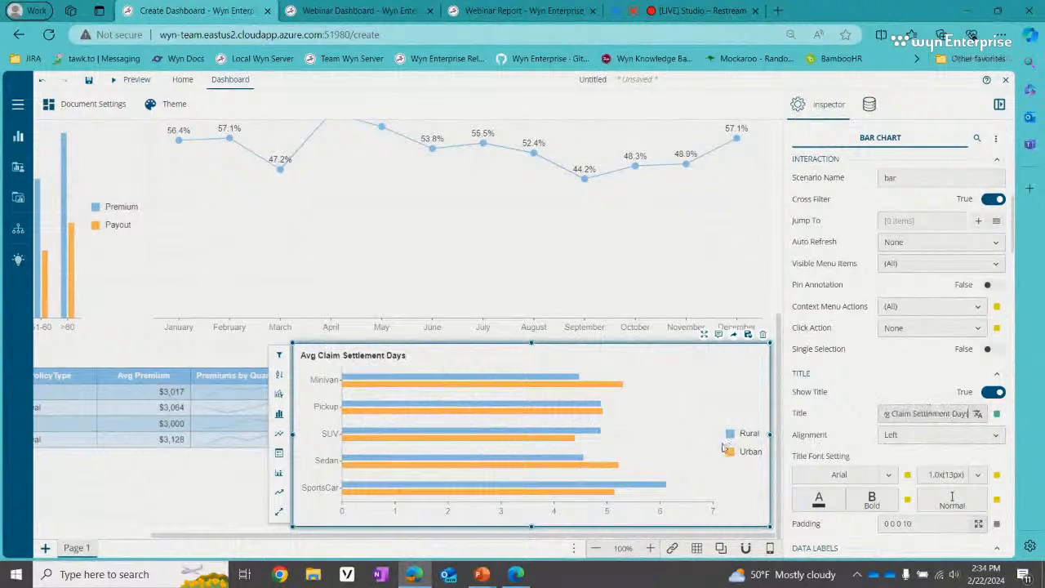
pyautogui.click(670, 414)
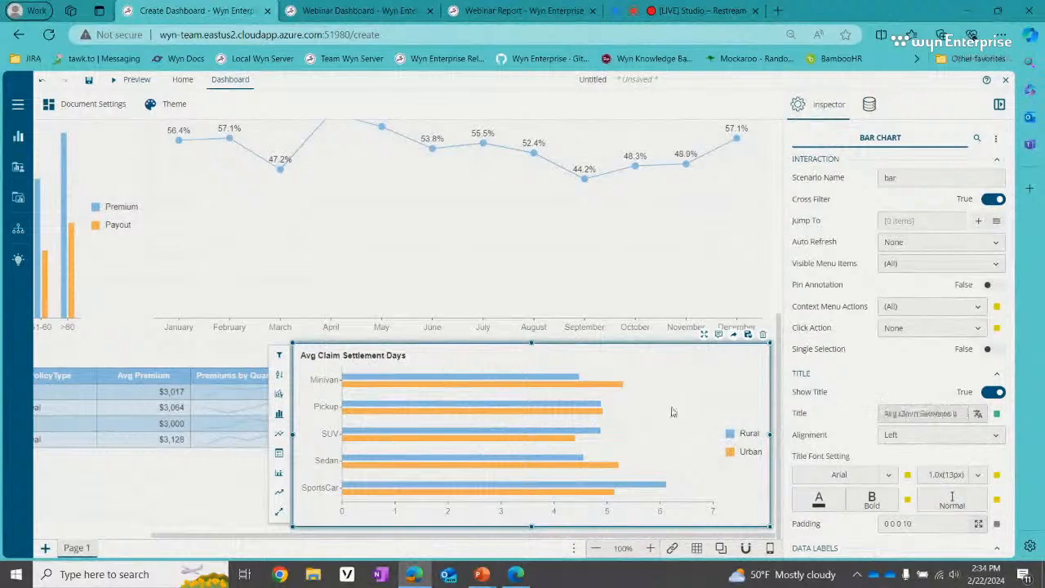
# Step: Preview the whole Car Insurance Dashboard to check its layout
pyautogui.scroll(-1, 516, 367)
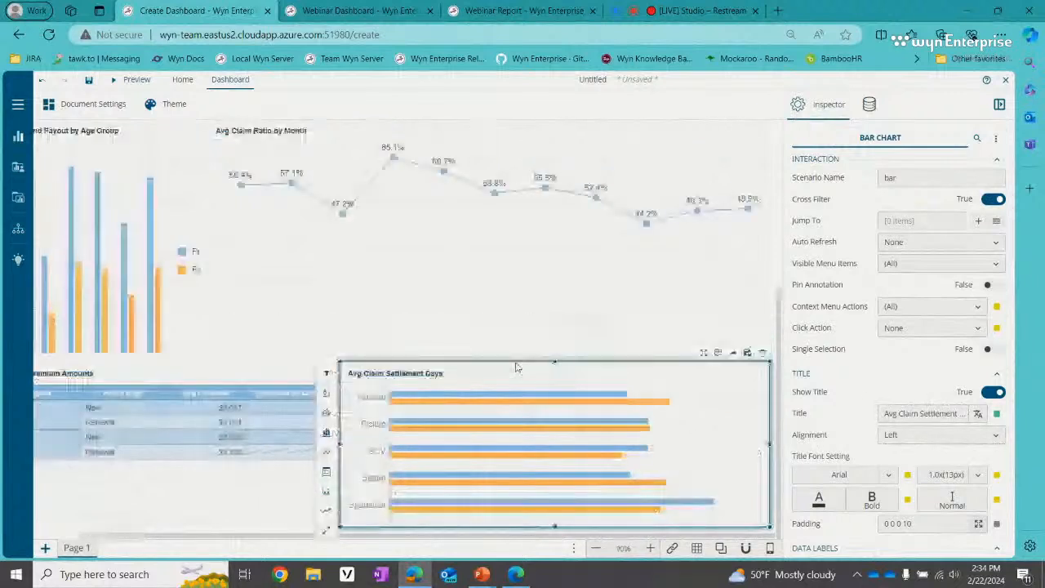
pyautogui.scroll(-1, 468, 367)
pyautogui.scroll(-1, 468, 367)
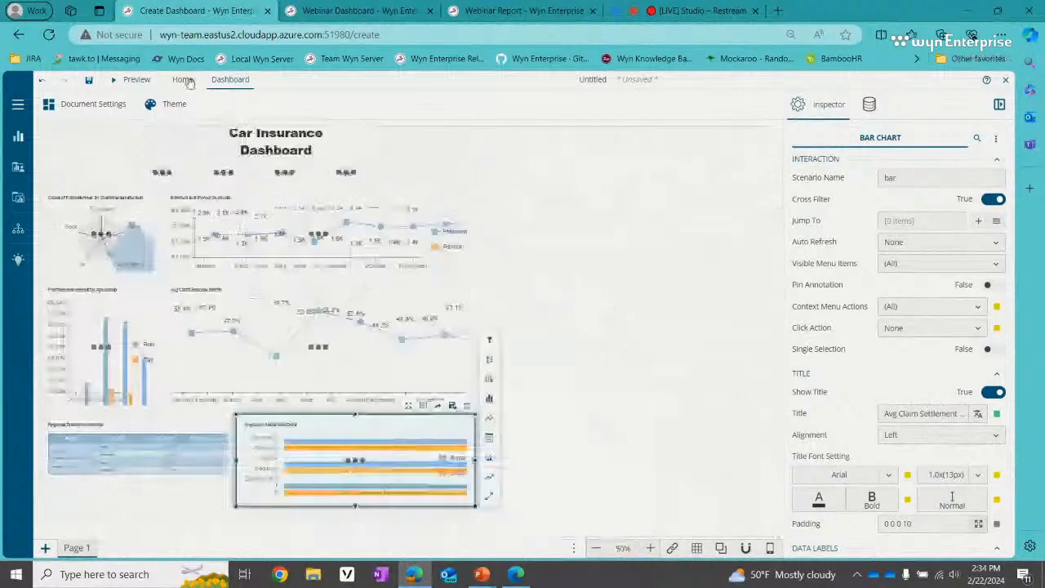
pyautogui.click(136, 79)
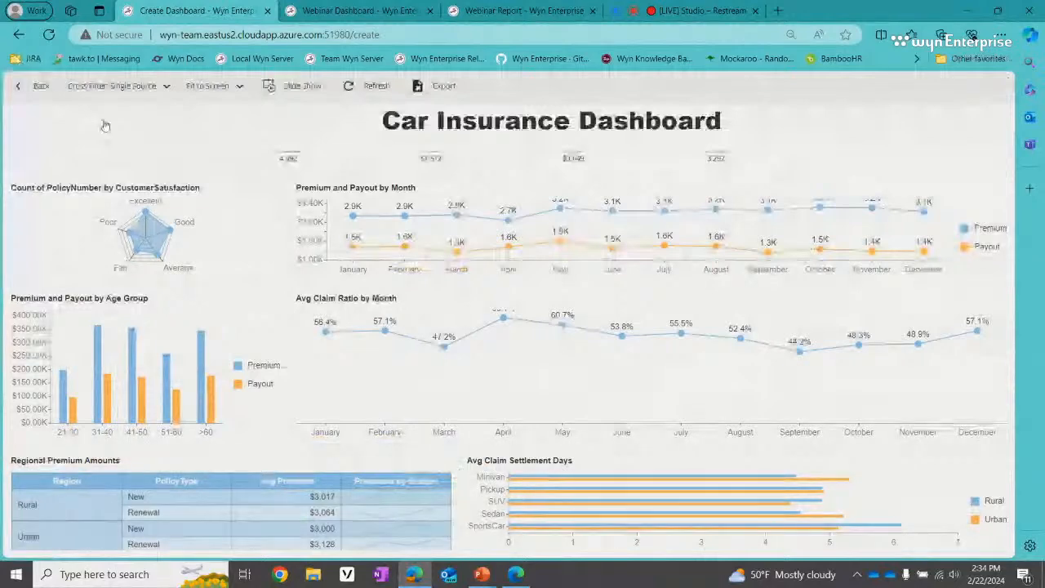
# Step: Save the dashboard under the name "Car Insurance Dashboard for Webinar 01"
pyautogui.hotkey('ctrl', 's')
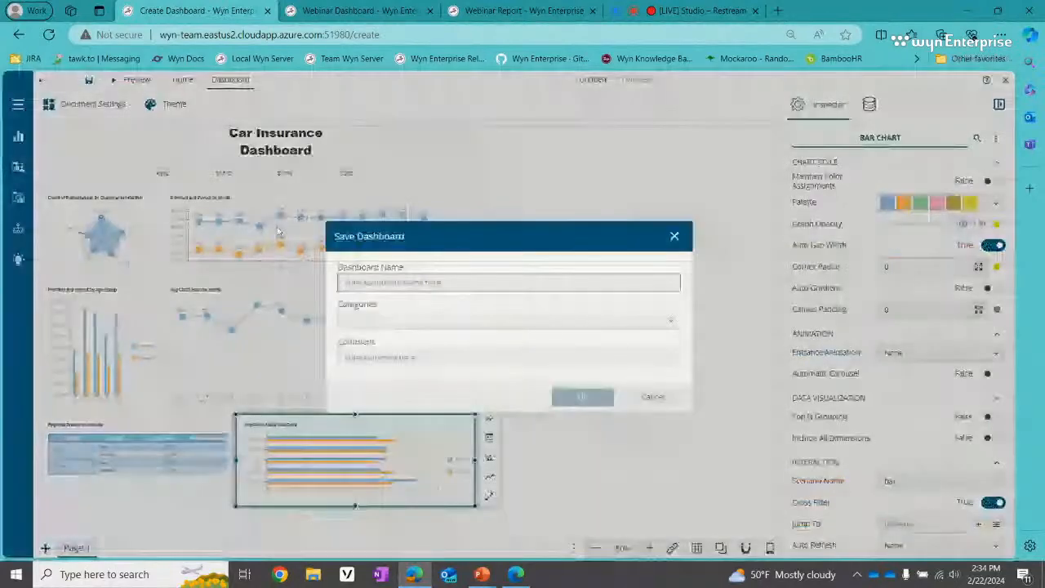
pyautogui.click(518, 285)
pyautogui.write('Car Ins')
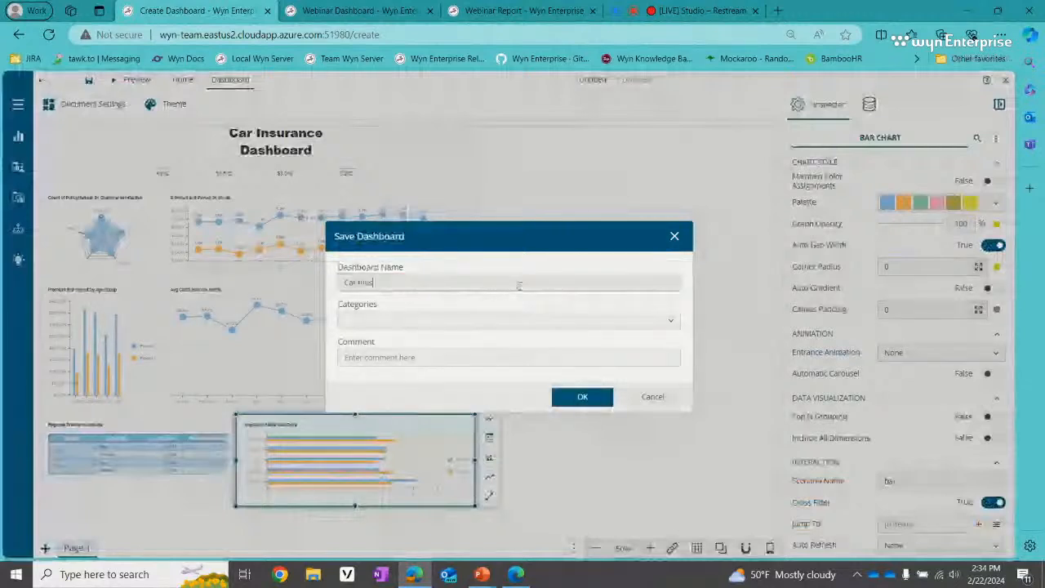
pyautogui.write('urance D')
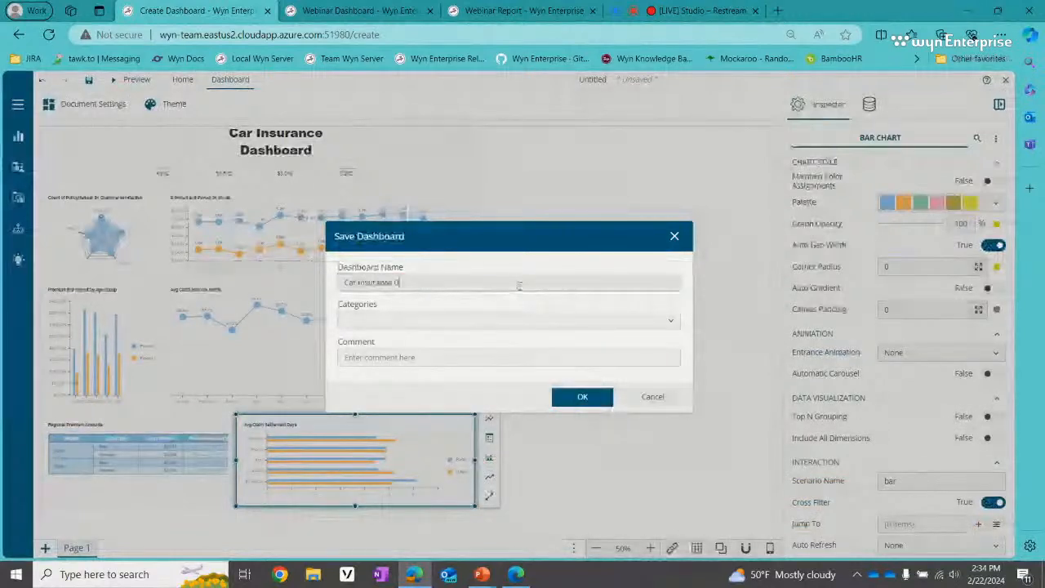
pyautogui.write('ashboard ice')
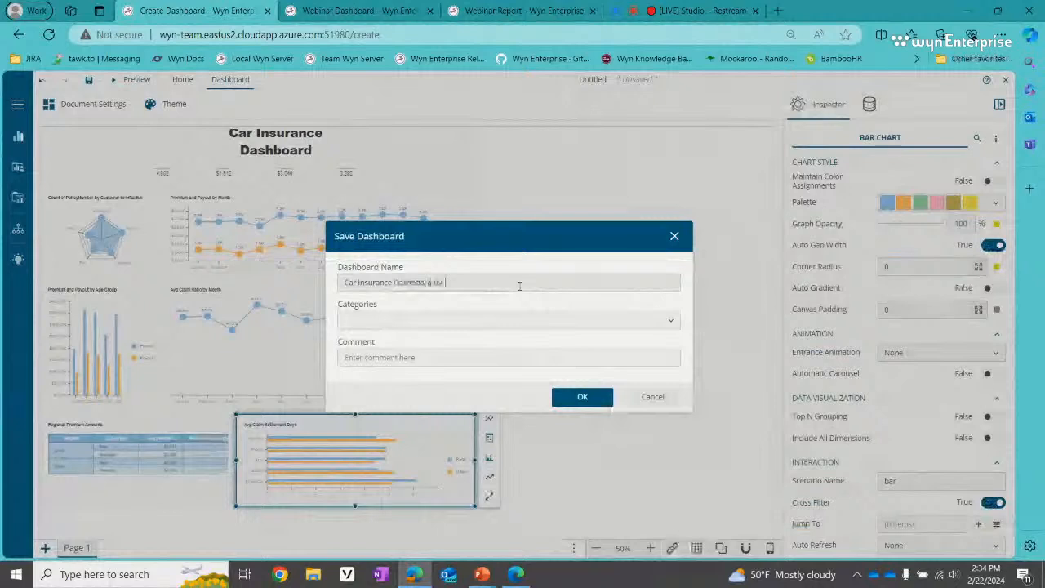
pyautogui.write('Personal')
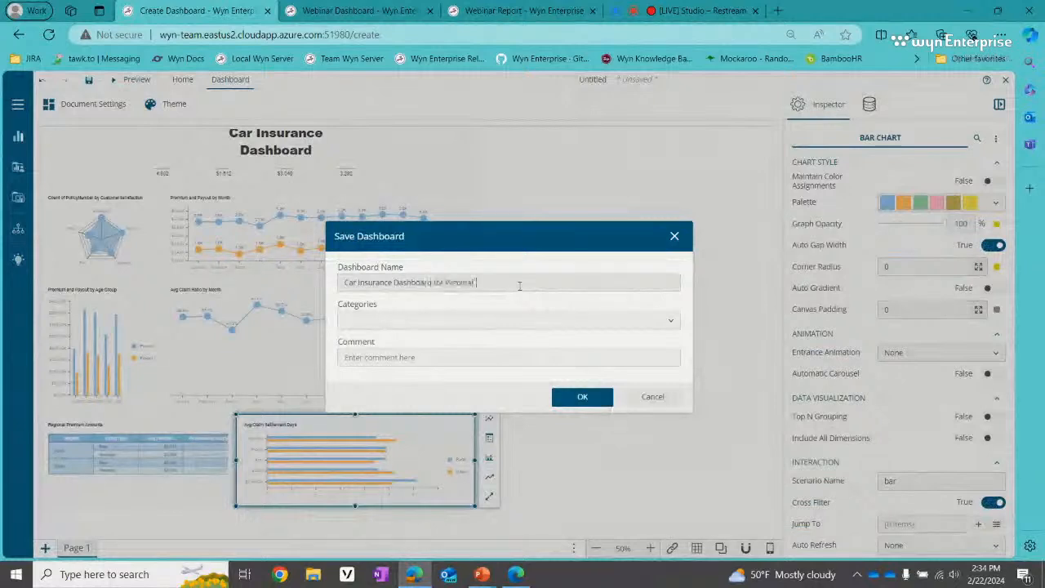
pyautogui.write(' U1')
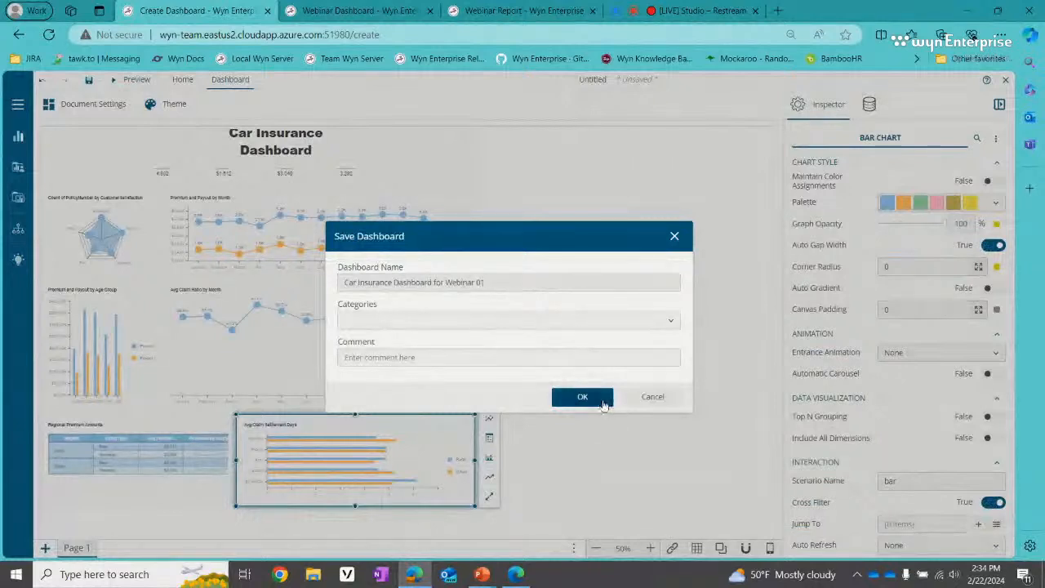
pyautogui.click(582, 396)
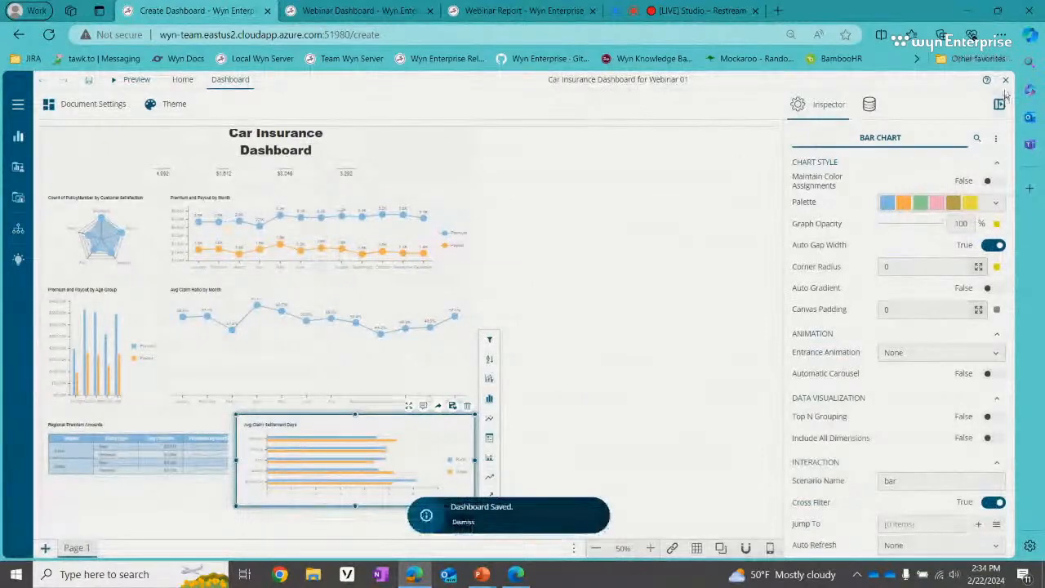
# Step: Close the dashboard designer and create a new report from the OrganizationBrandedReport_RDL template
pyautogui.click(1007, 81)
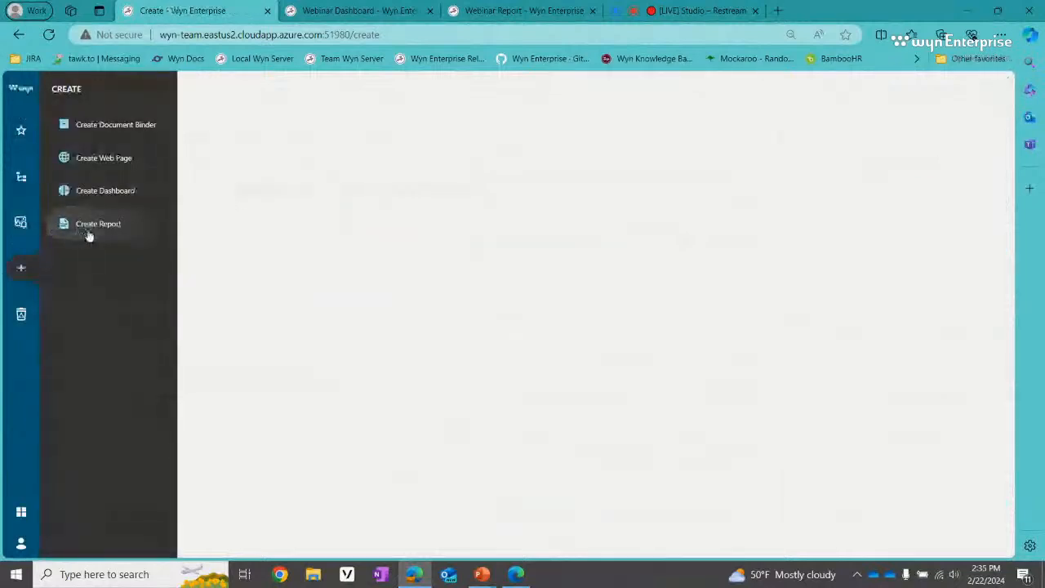
pyautogui.click(88, 232)
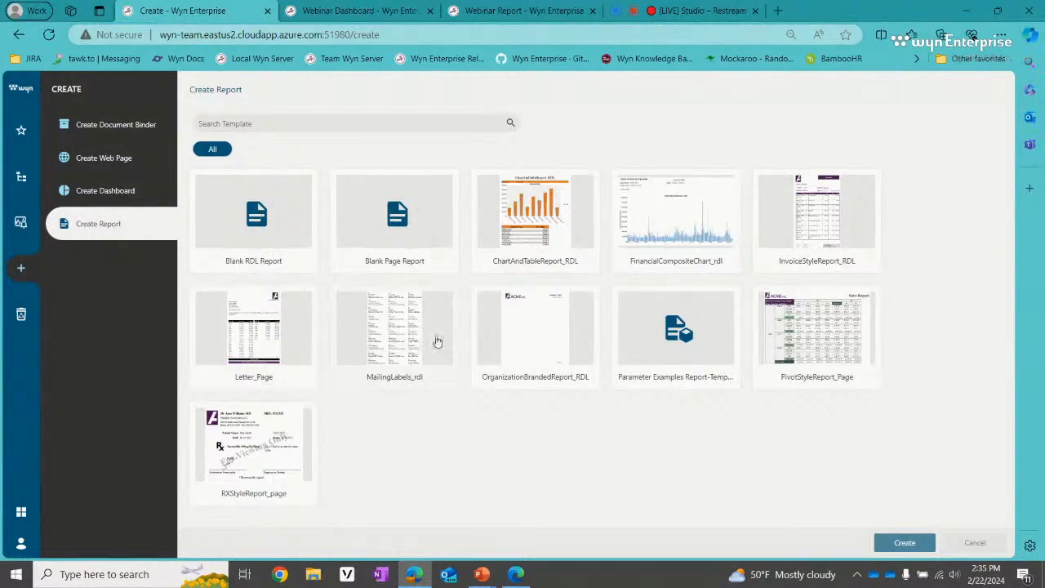
pyautogui.click(540, 349)
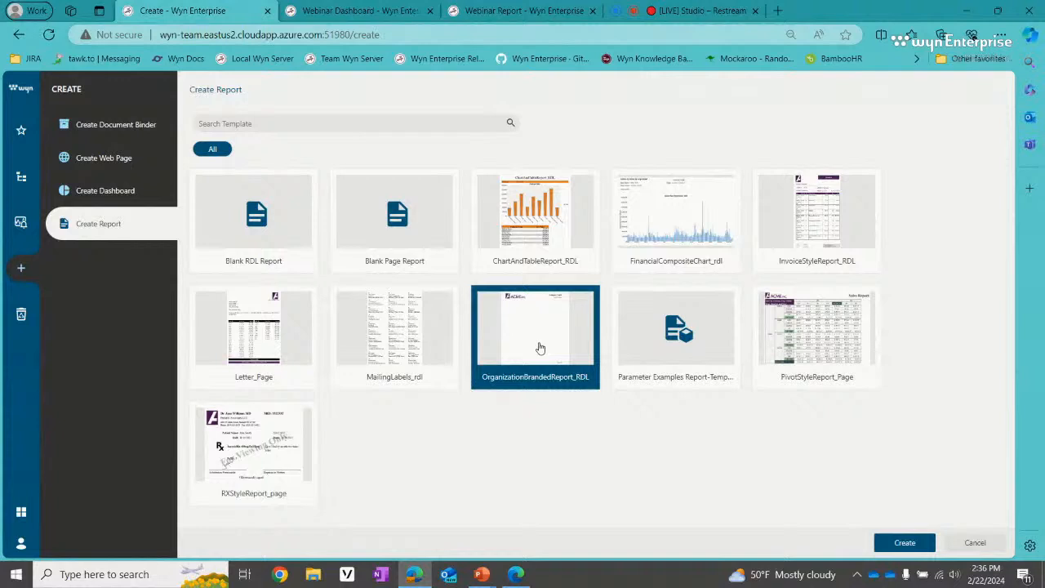
pyautogui.doubleClick(539, 349)
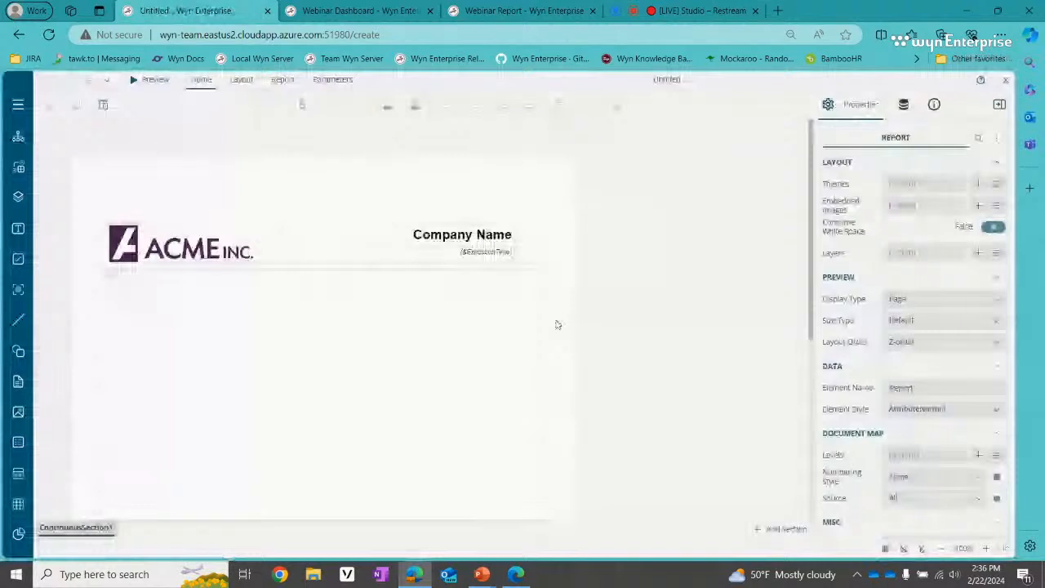
# Step: Replace the ACME logo in the report's page header with the shared SafeMiles image
pyautogui.scroll(-5, 332, 307)
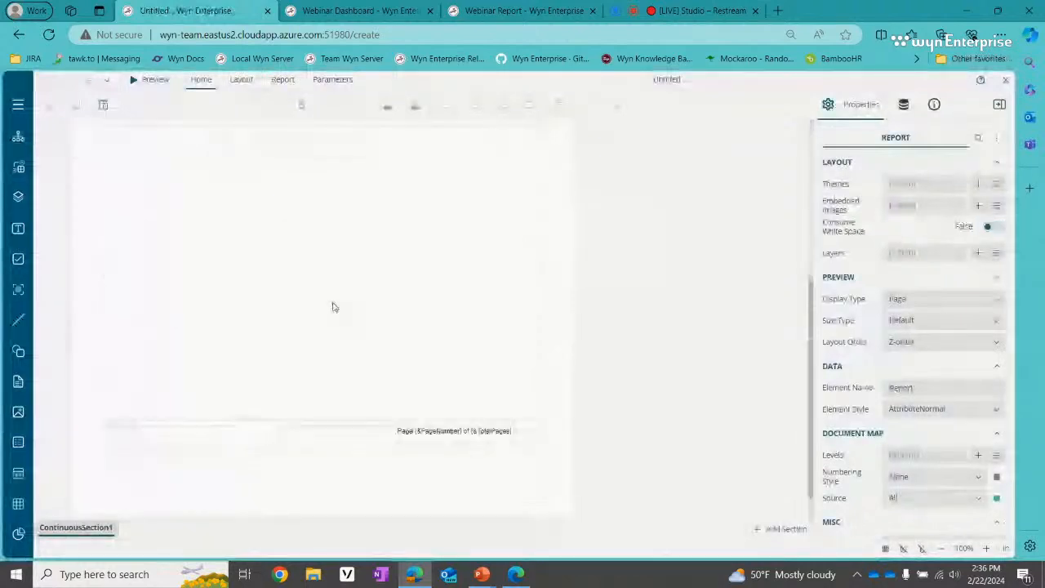
pyautogui.scroll(5, 332, 307)
pyautogui.click(215, 247)
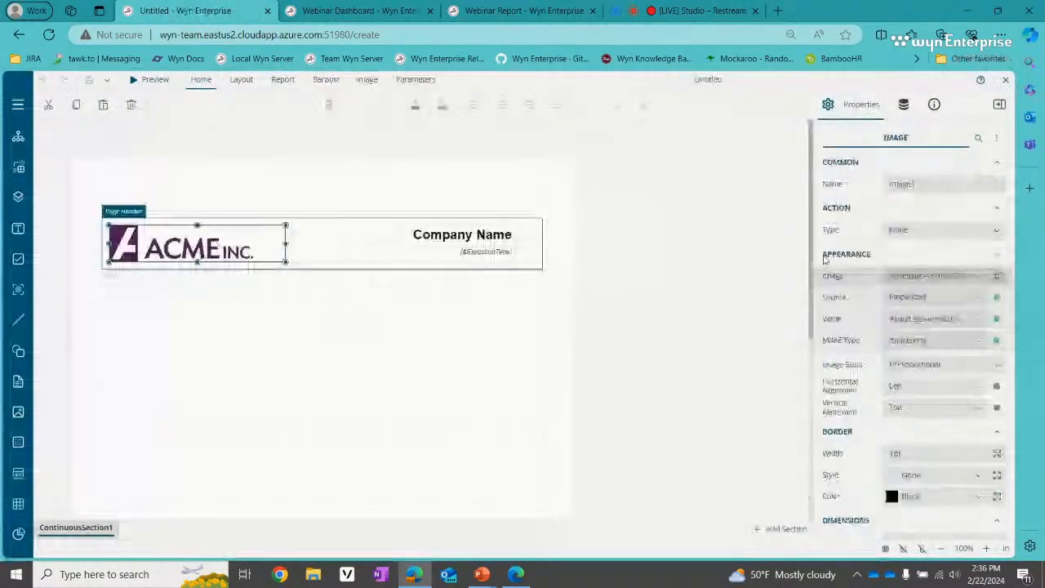
pyautogui.click(975, 297)
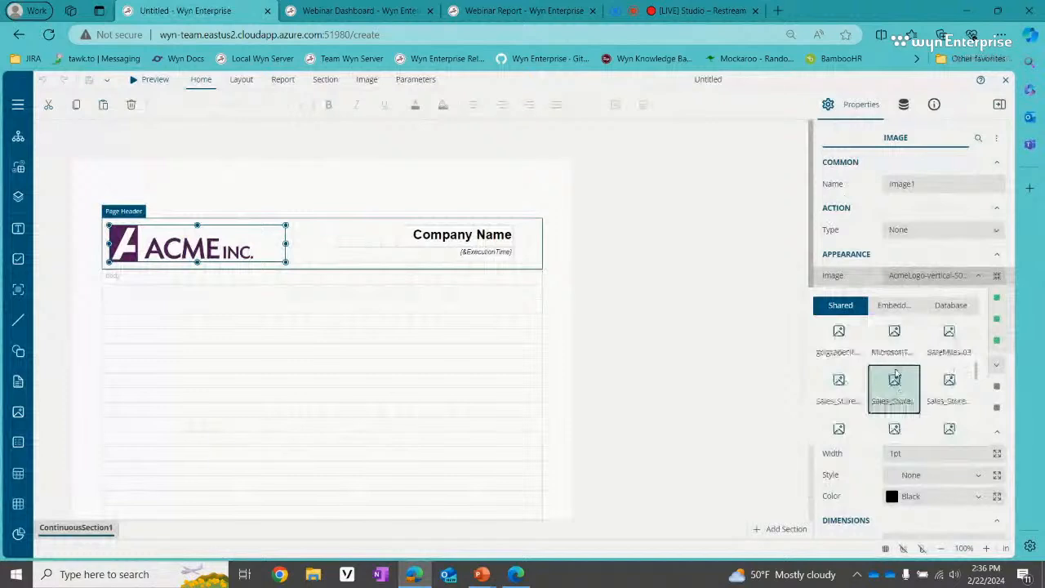
pyautogui.click(895, 377)
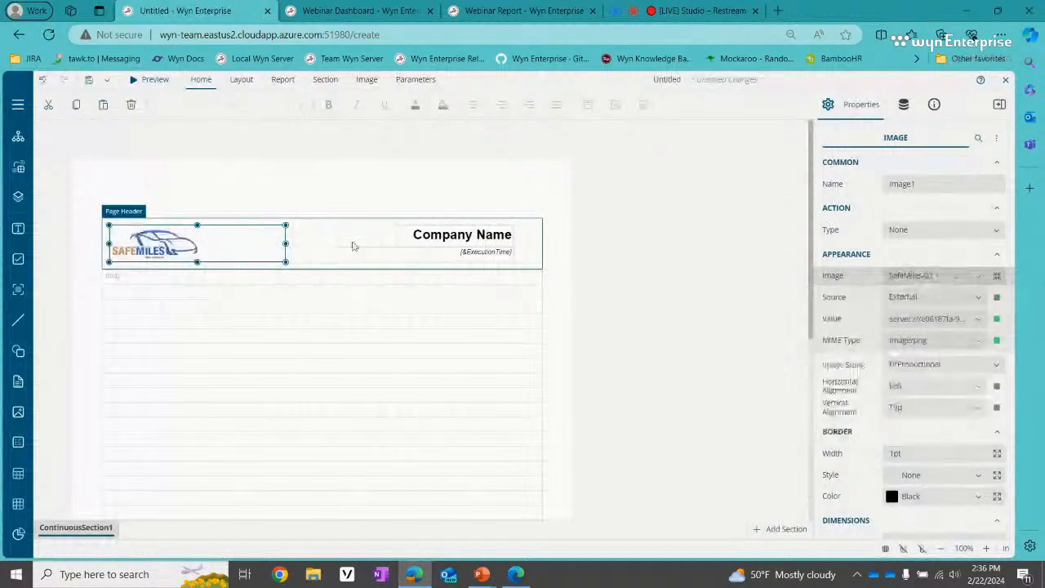
# Step: Change the Company Name text in the page header to "Car Insurance Report by Month"
pyautogui.click(438, 237)
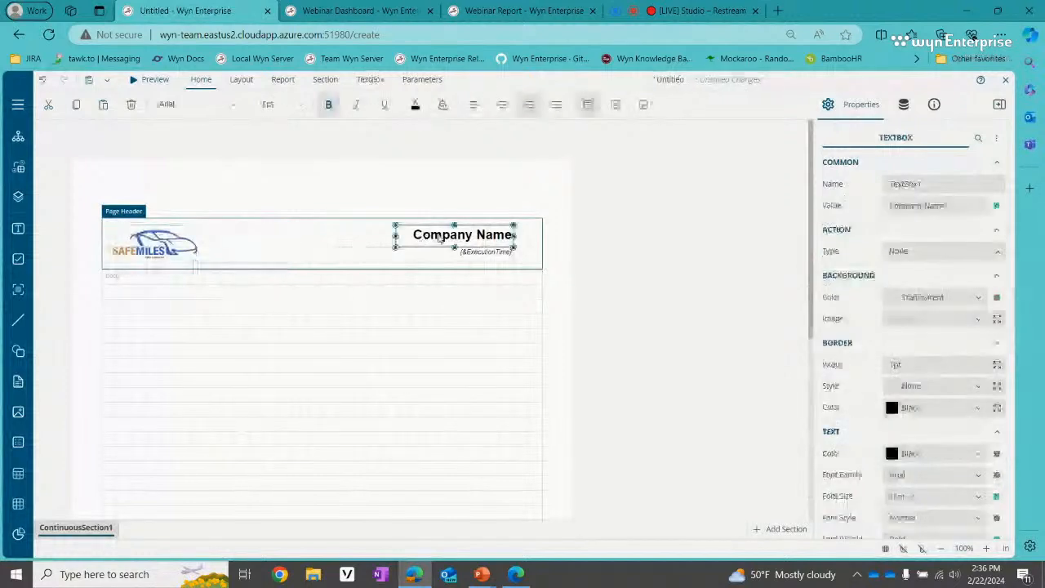
pyautogui.write('Car Insurance ')
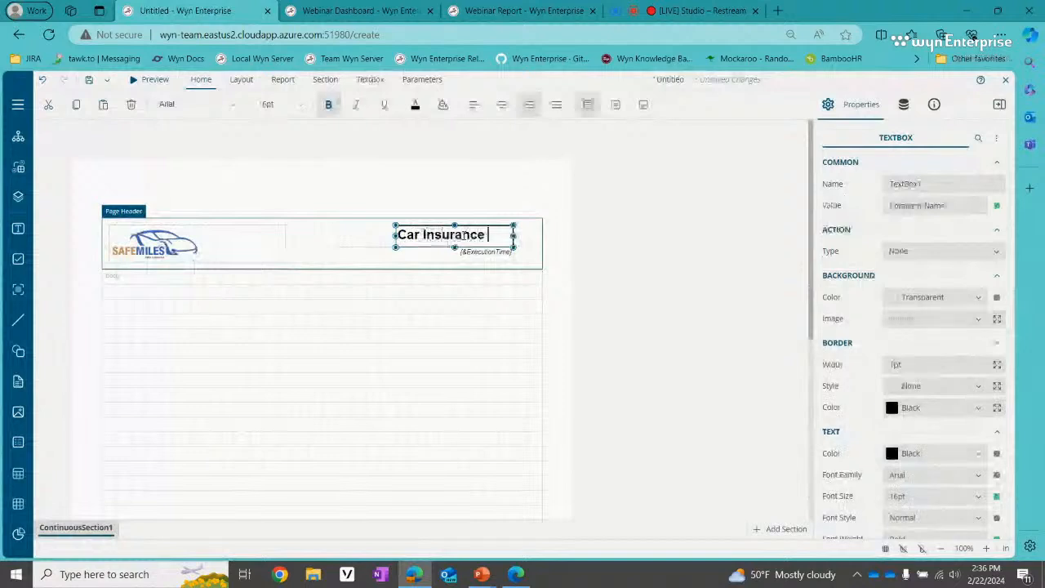
pyautogui.write('Report')
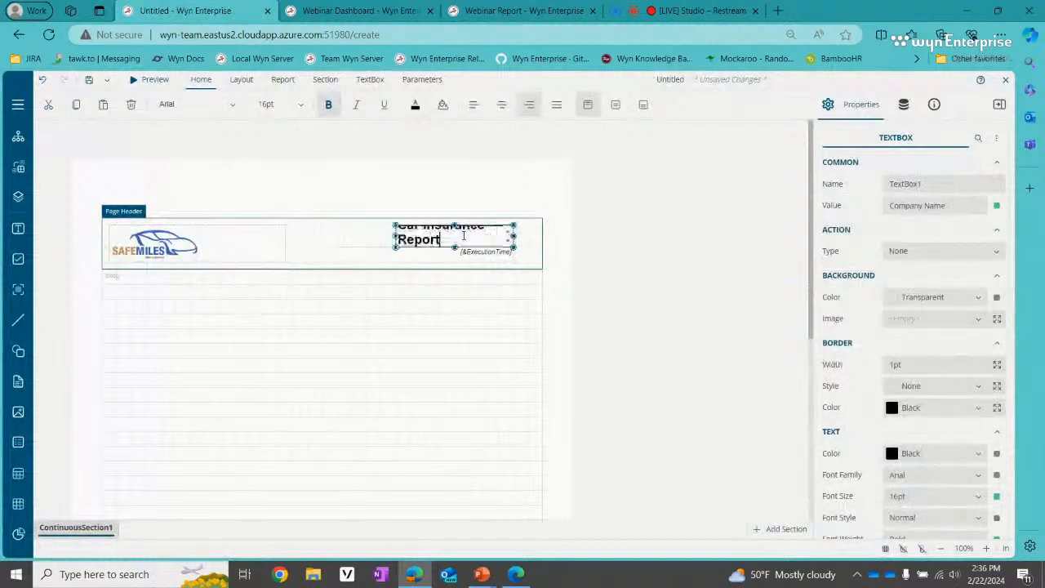
pyautogui.write(' by Month')
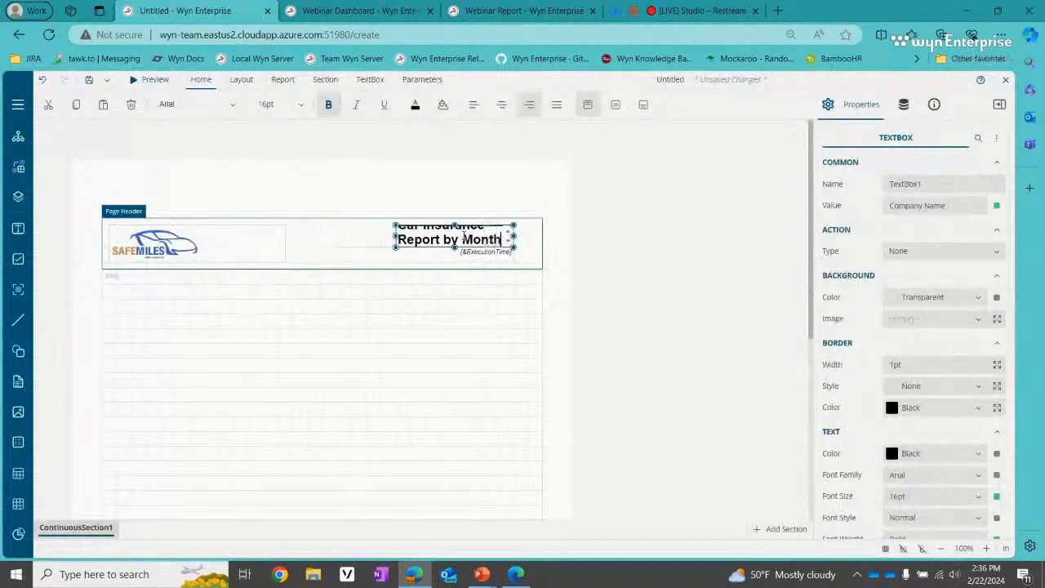
pyautogui.press('Return')
pyautogui.press('BackSpace')
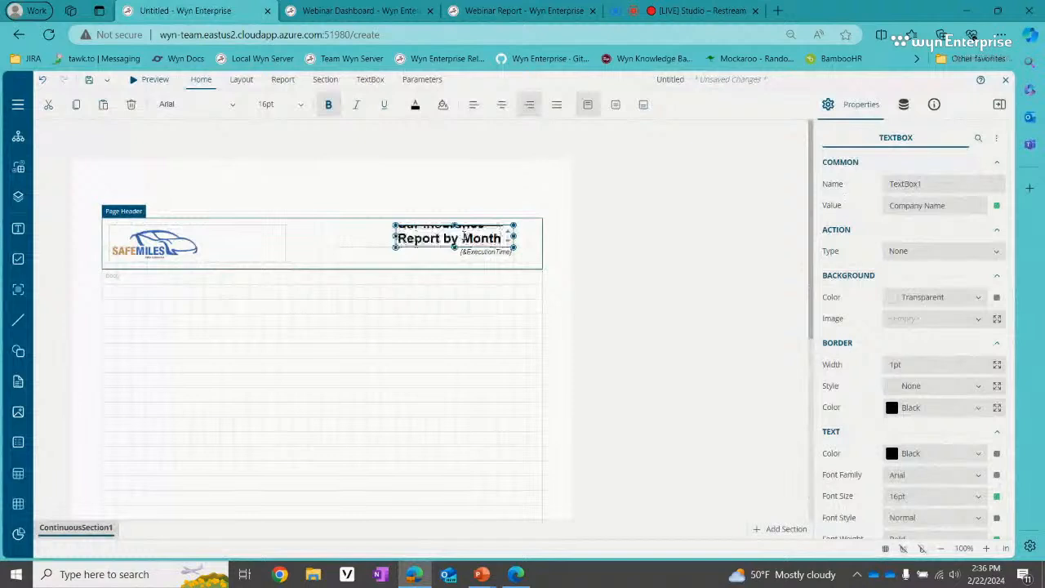
# Step: Widen the title text box in the page header so that "Car Insurance Report by Month" fits on one line
pyautogui.moveTo(396, 236); pyautogui.dragTo(304, 236)
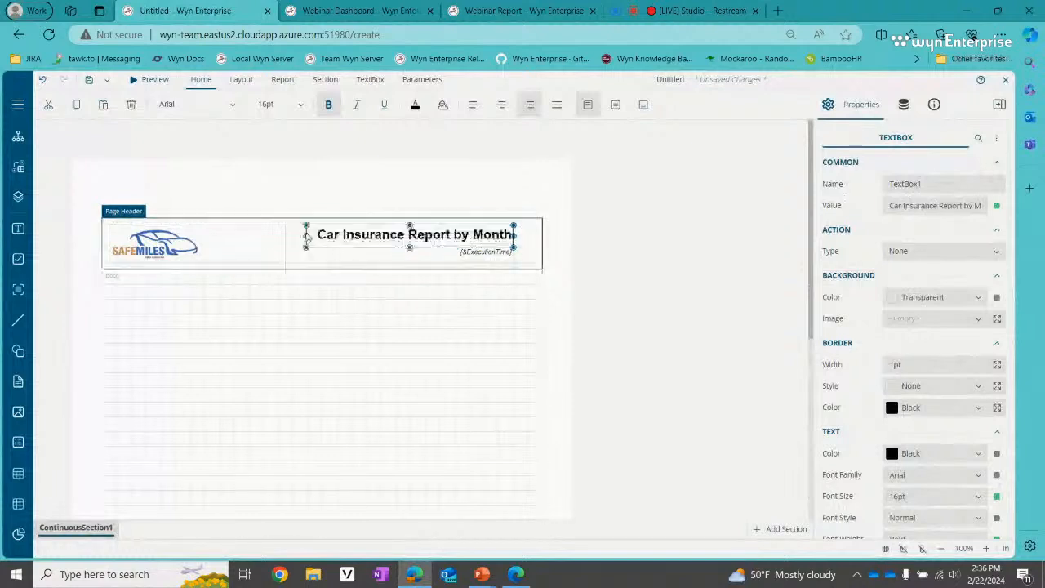
pyautogui.click(458, 304)
pyautogui.scroll(-3, 457, 314)
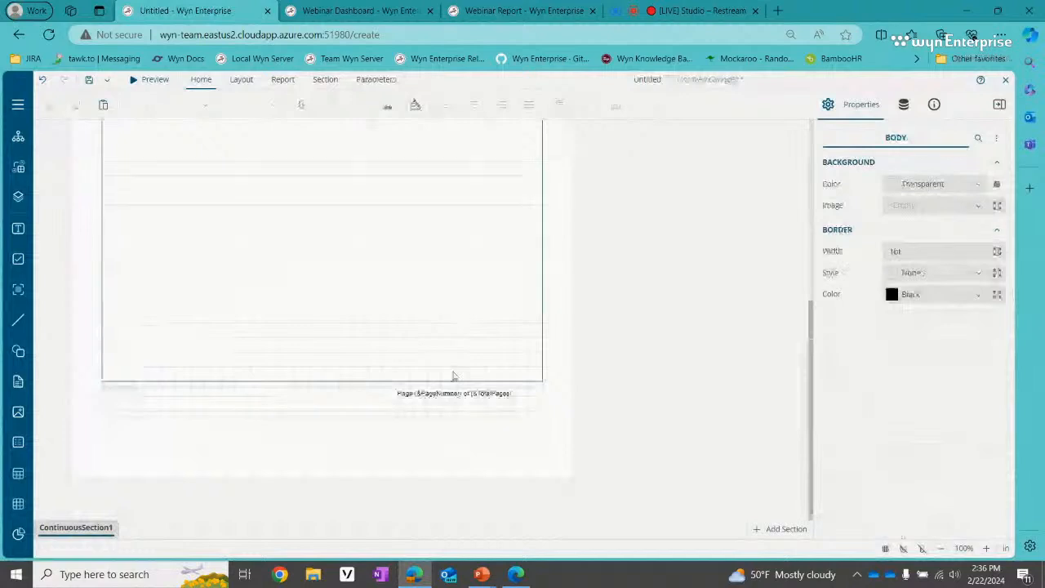
pyautogui.scroll(3, 427, 404)
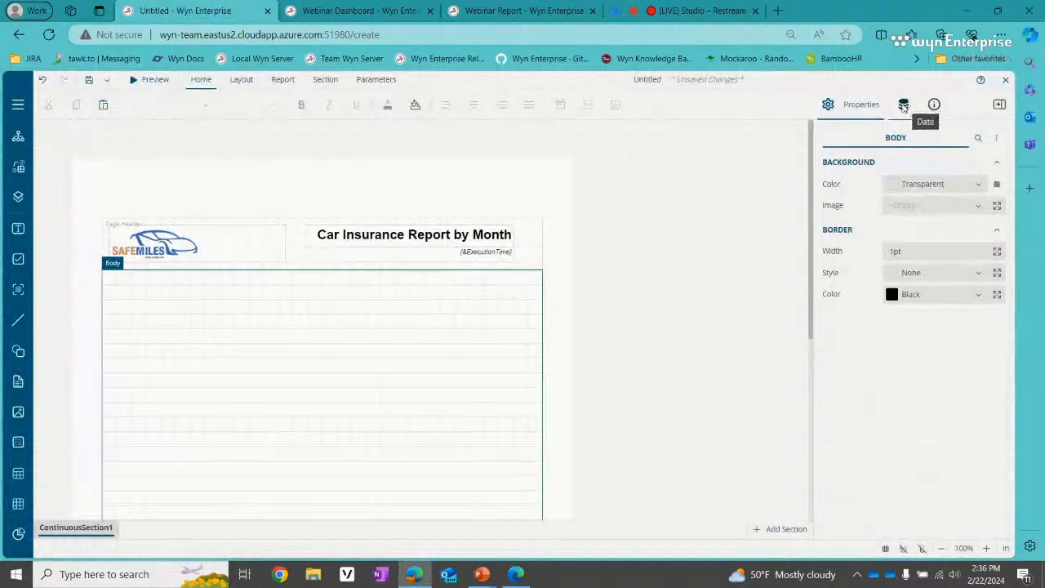
# Step: Search the server data sets for "webinar" and add InsuranceDataset-Webinar to the report
pyautogui.click(903, 106)
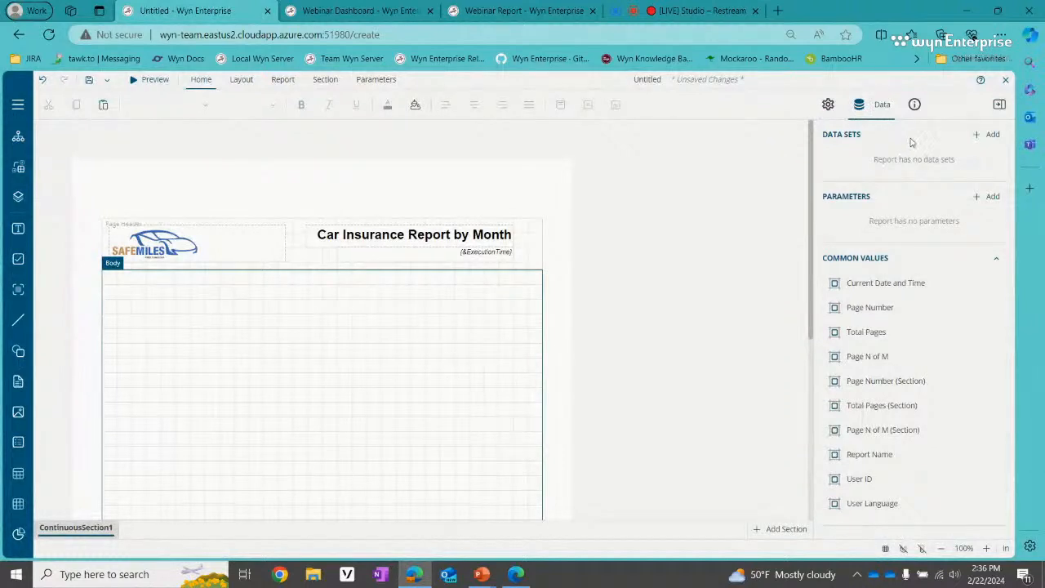
pyautogui.click(988, 134)
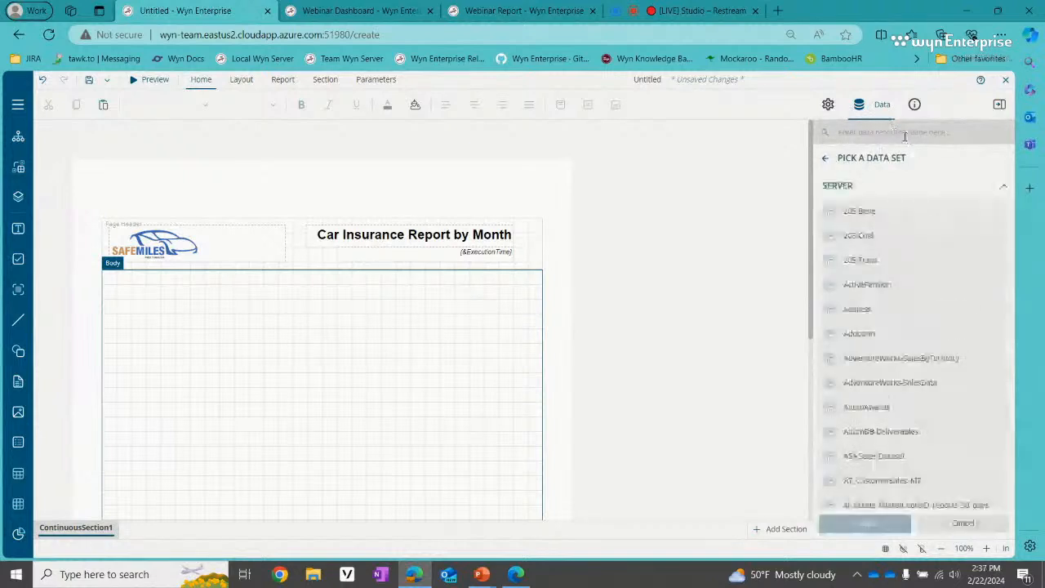
pyautogui.write('webinar')
pyautogui.click(906, 211)
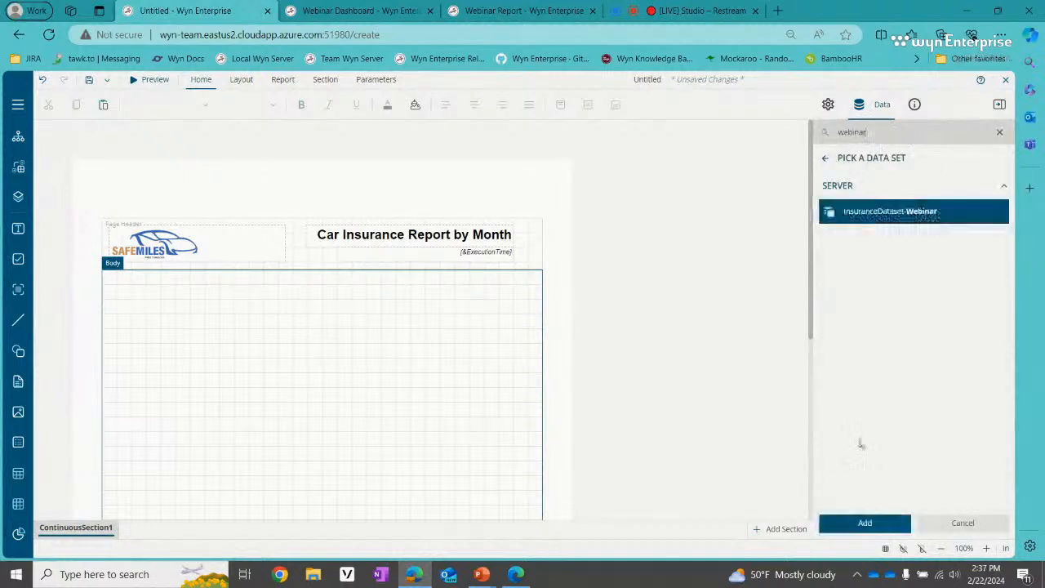
pyautogui.click(881, 521)
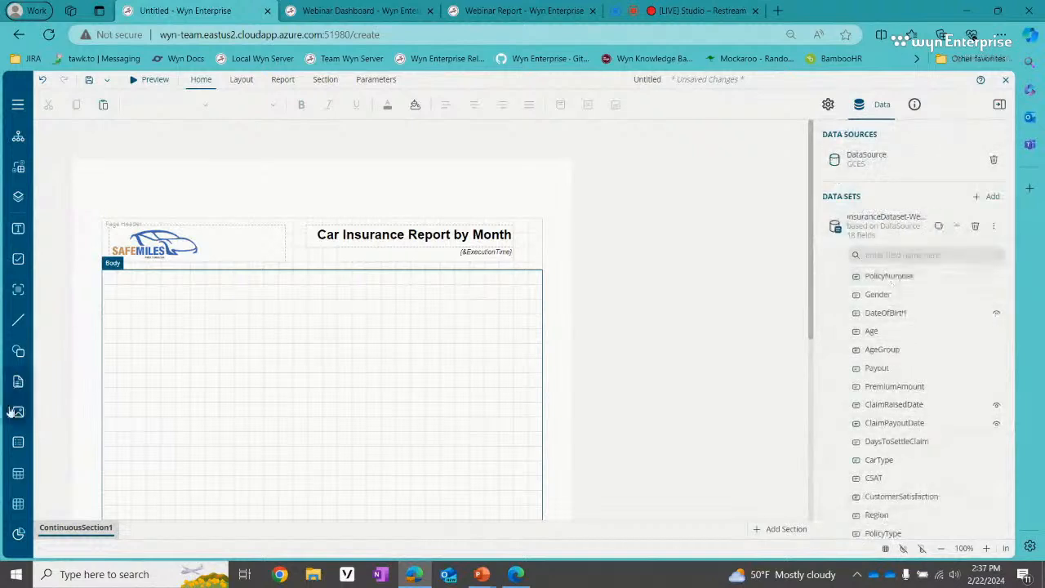
pyautogui.moveTo(19, 476); pyautogui.dragTo(333, 356)
pyautogui.moveTo(919, 354); pyautogui.dragTo(294, 352)
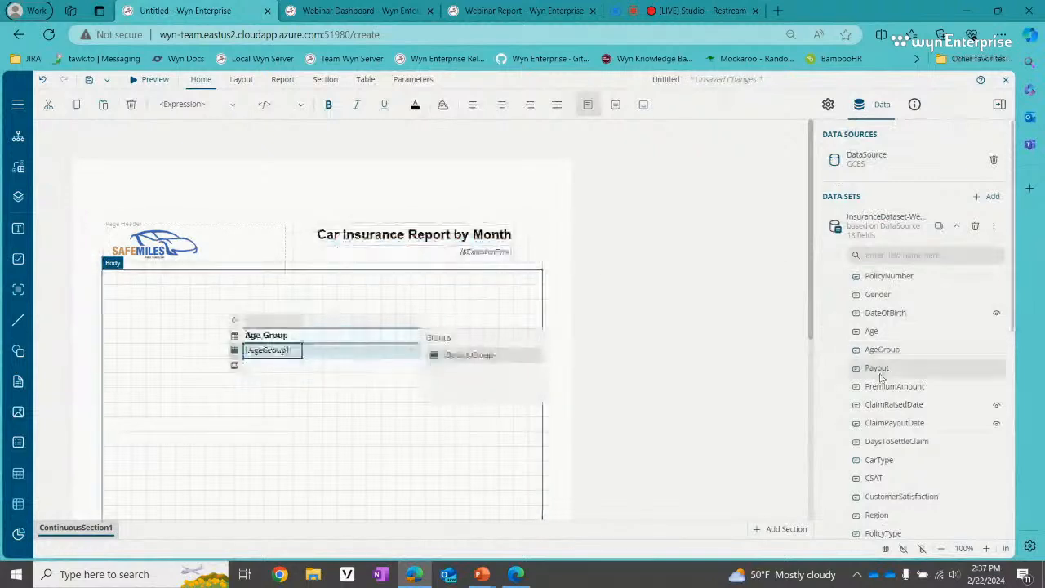
pyautogui.moveTo(876, 367); pyautogui.dragTo(361, 352)
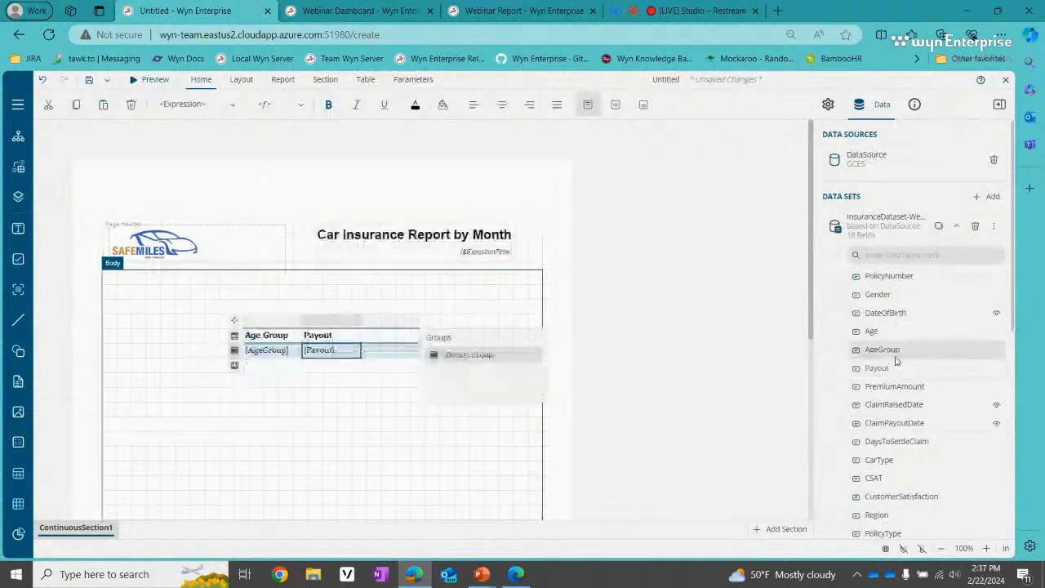
pyautogui.moveTo(882, 349); pyautogui.dragTo(393, 356)
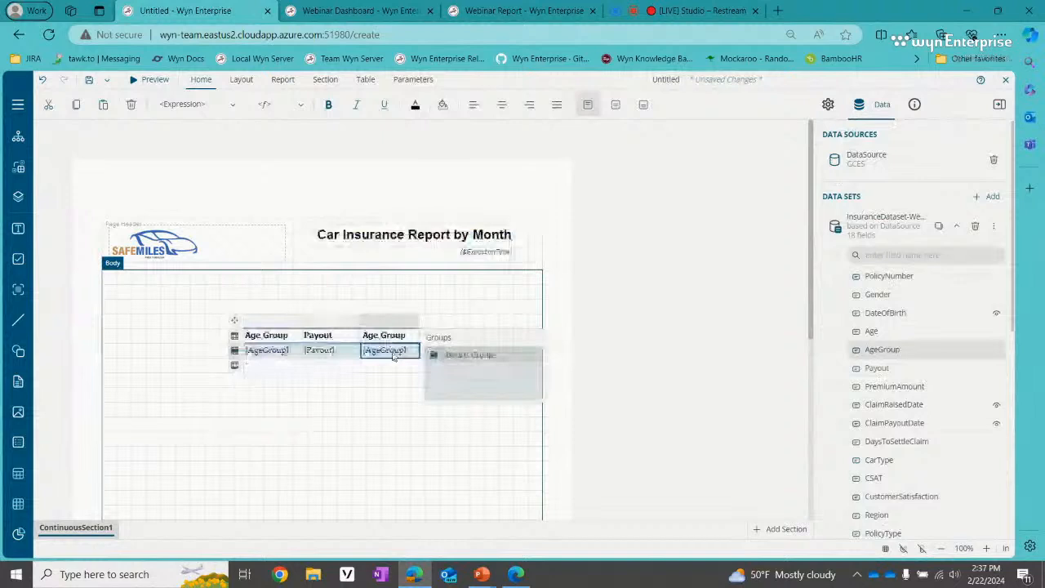
pyautogui.rightClick(393, 356)
pyautogui.moveTo(467, 438)
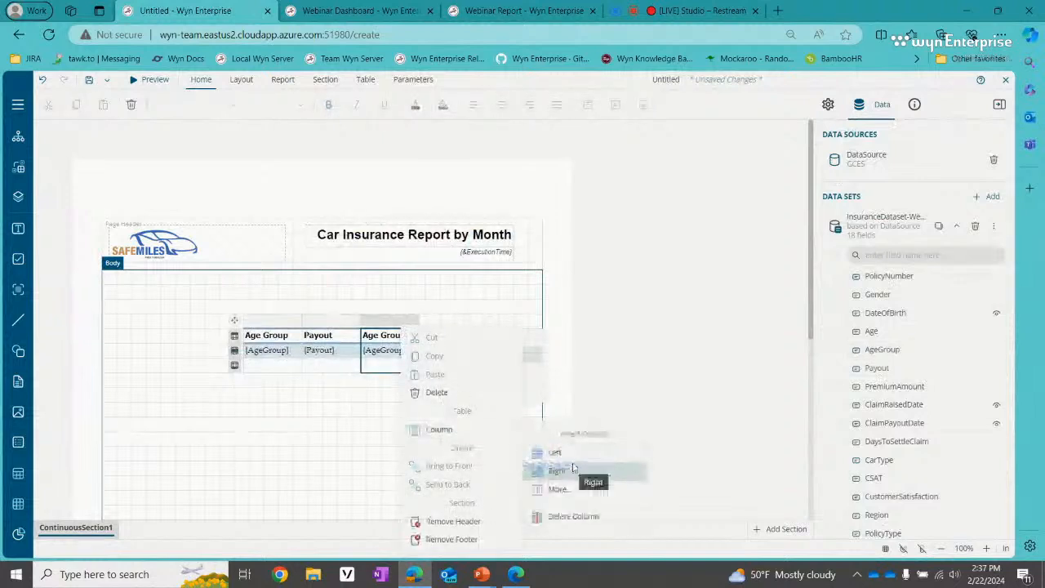
pyautogui.click(236, 325)
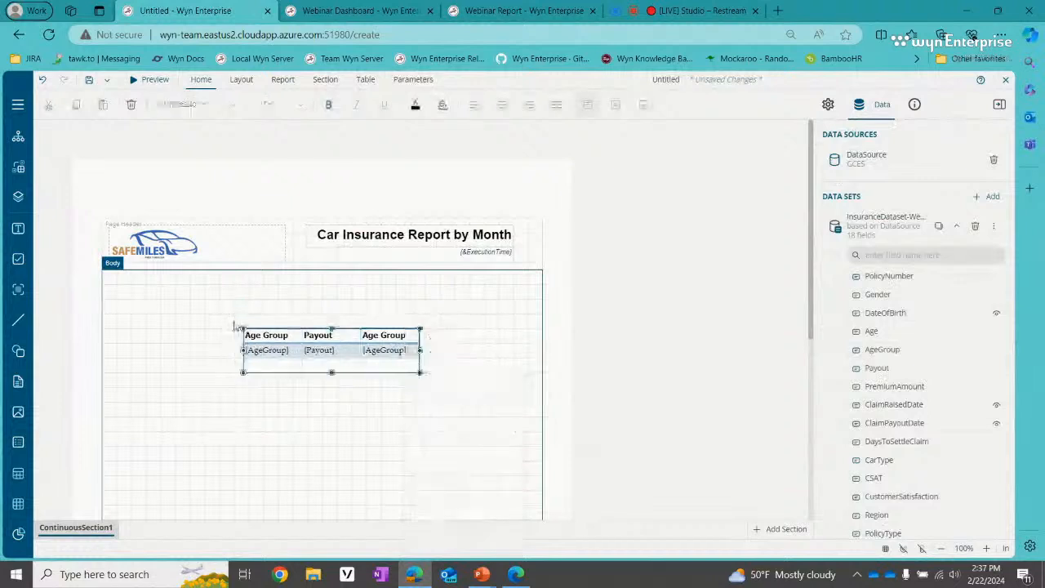
pyautogui.press('Delete')
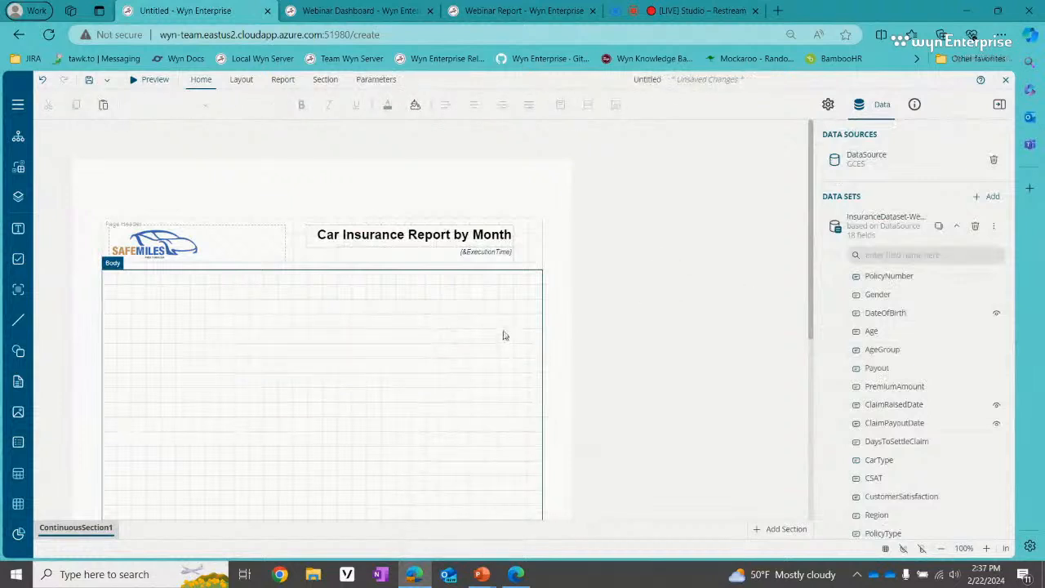
# Step: Turn on multiple field selection for the insurance data set and select PremiumAmount, Payout, PolicyNumber, Age and CarType
pyautogui.click(939, 228)
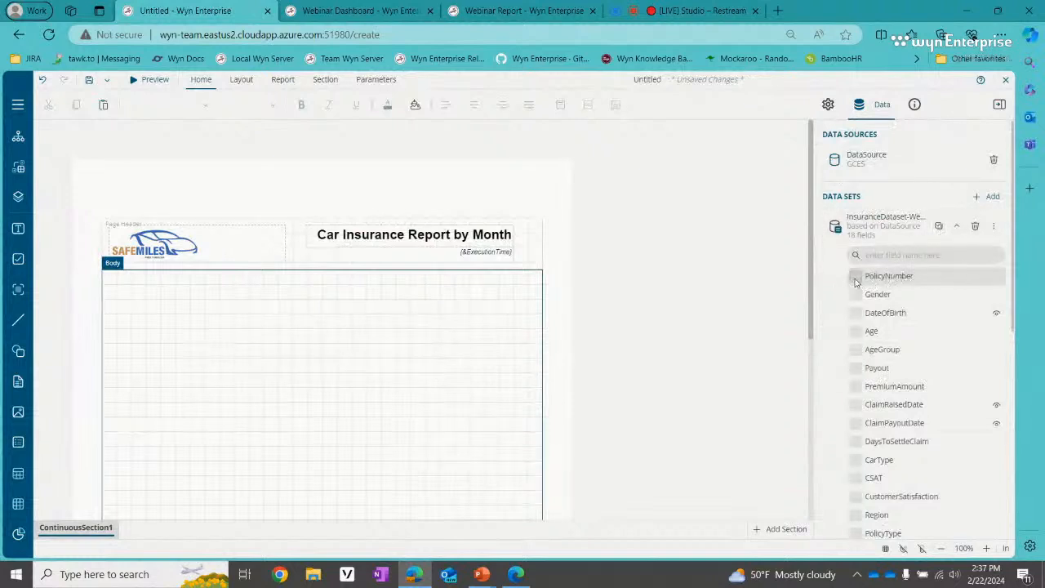
pyautogui.scroll(-3, 857, 280)
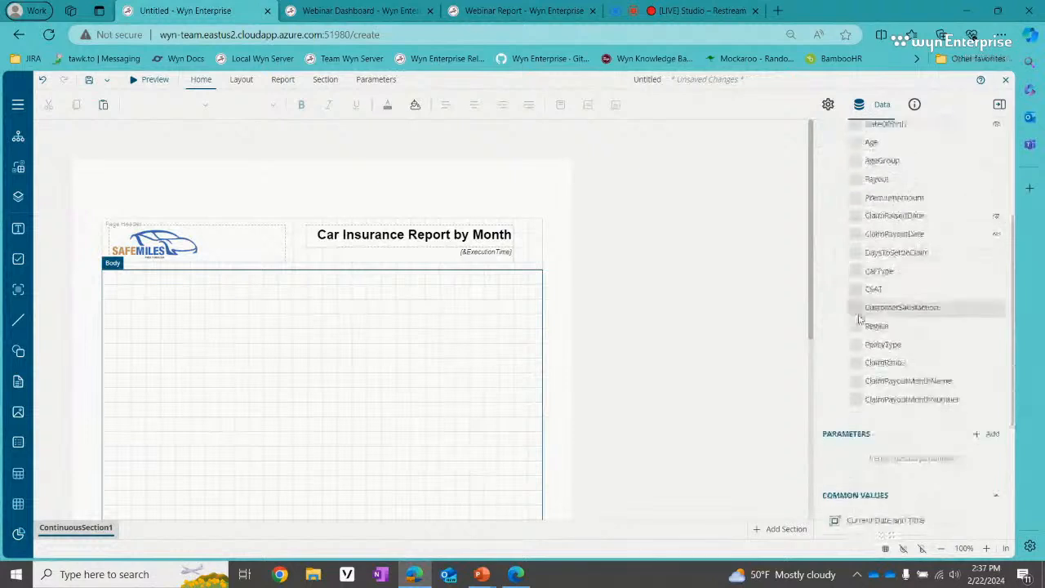
pyautogui.scroll(3, 857, 392)
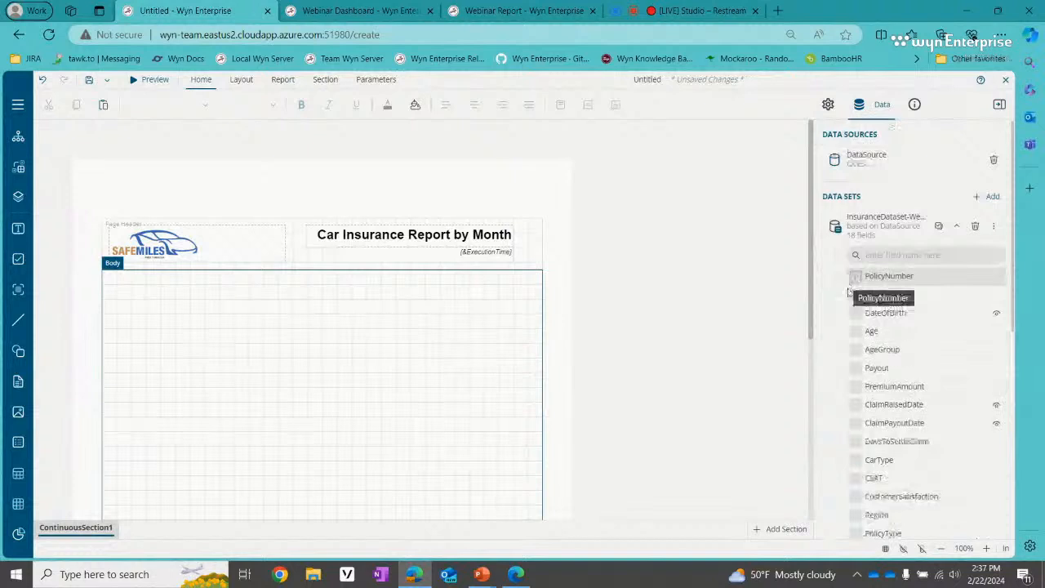
pyautogui.click(855, 387)
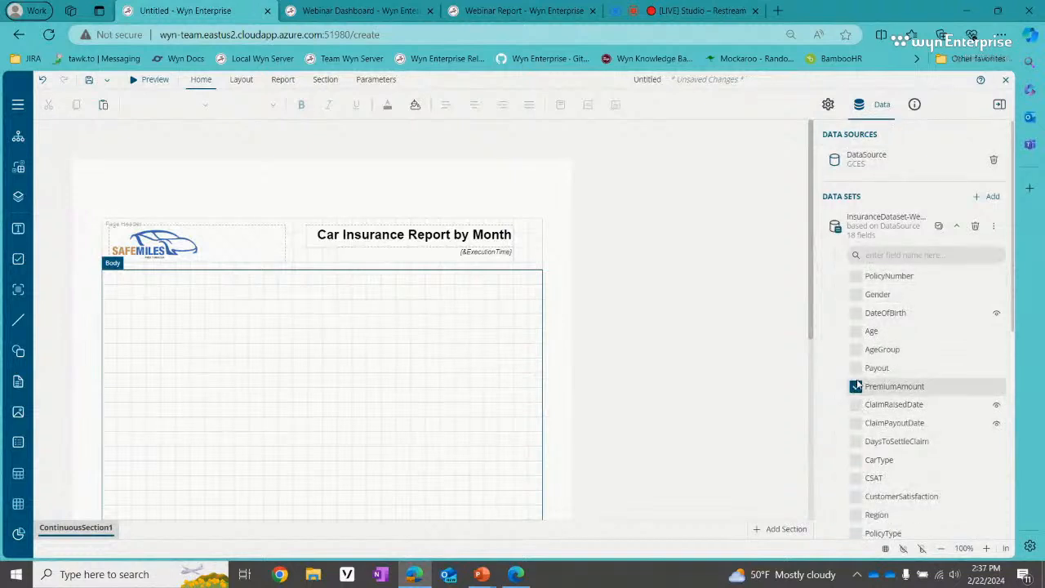
pyautogui.click(856, 368)
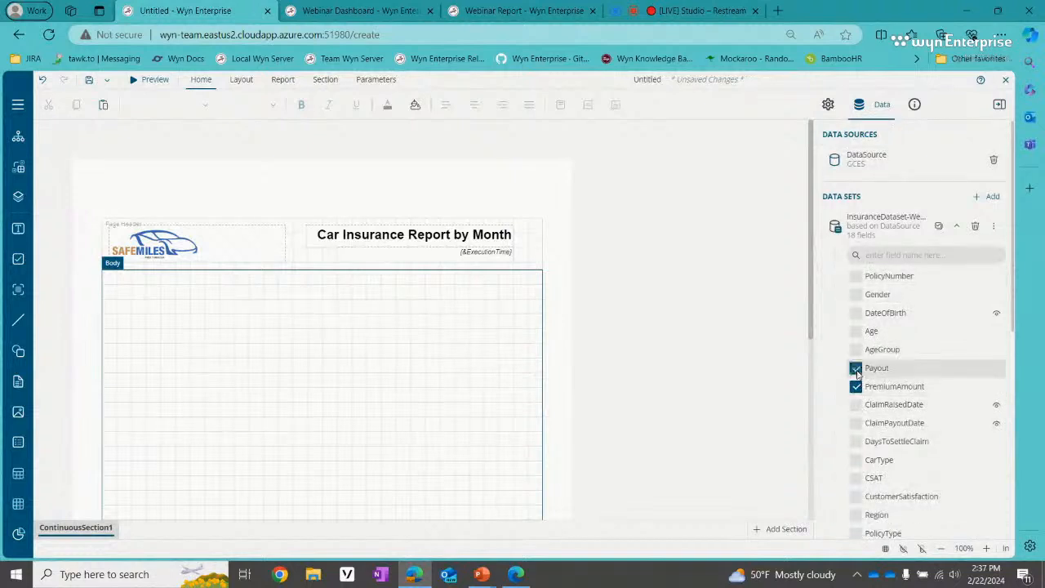
pyautogui.click(855, 276)
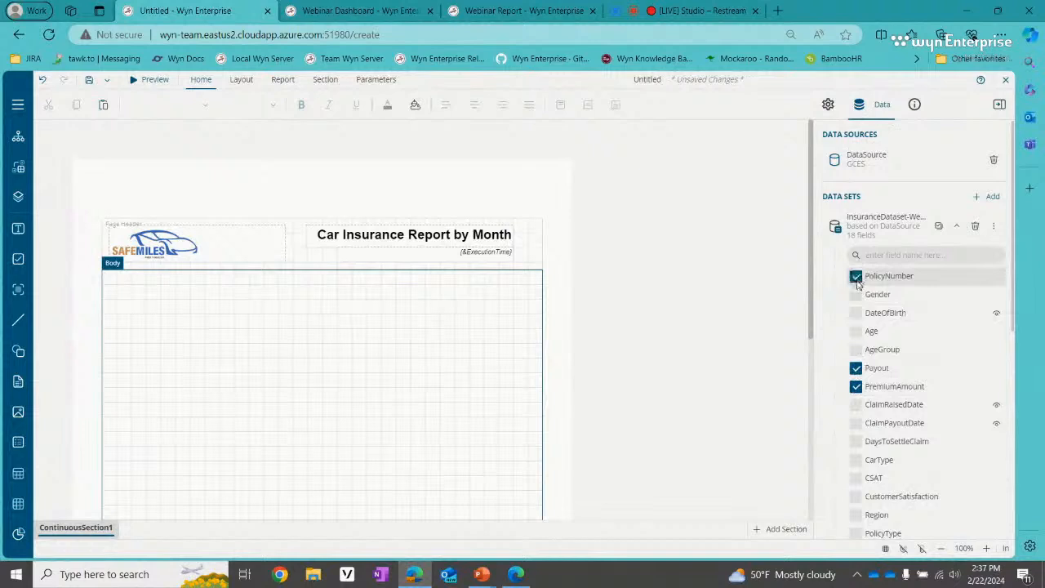
pyautogui.click(857, 333)
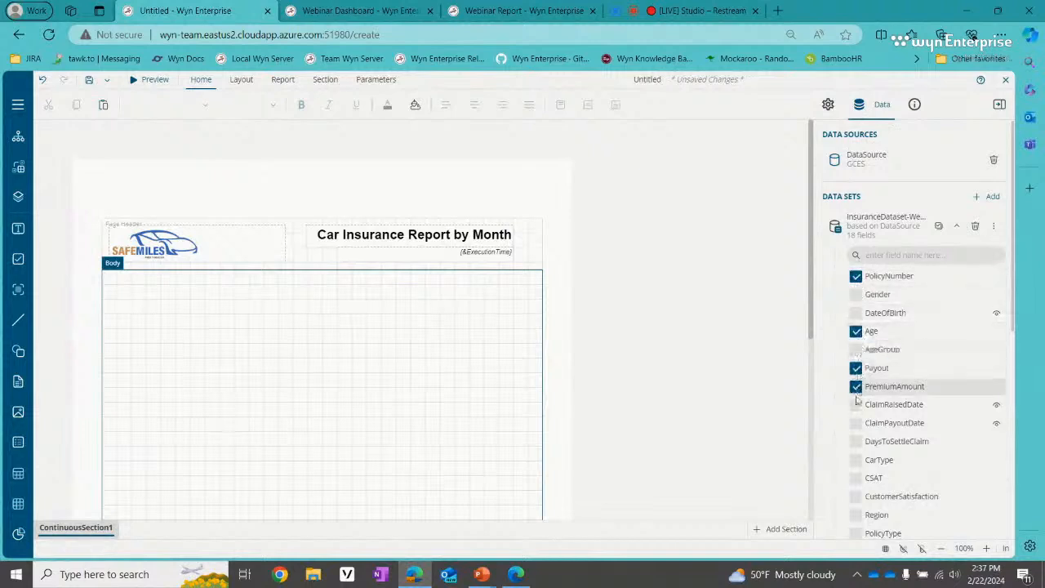
pyautogui.click(856, 461)
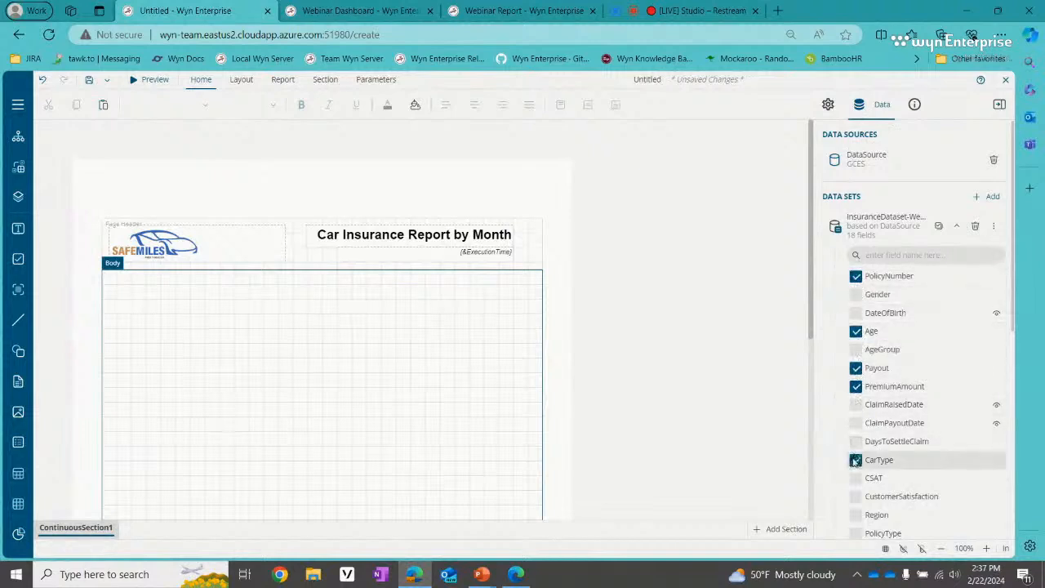
# Step: Add Region, PolicyType, ClaimRatio2 and ClaimPayoutMonthName to the field selection and place all selected fields in the report body as a table
pyautogui.scroll(-3, 855, 449)
pyautogui.click(856, 389)
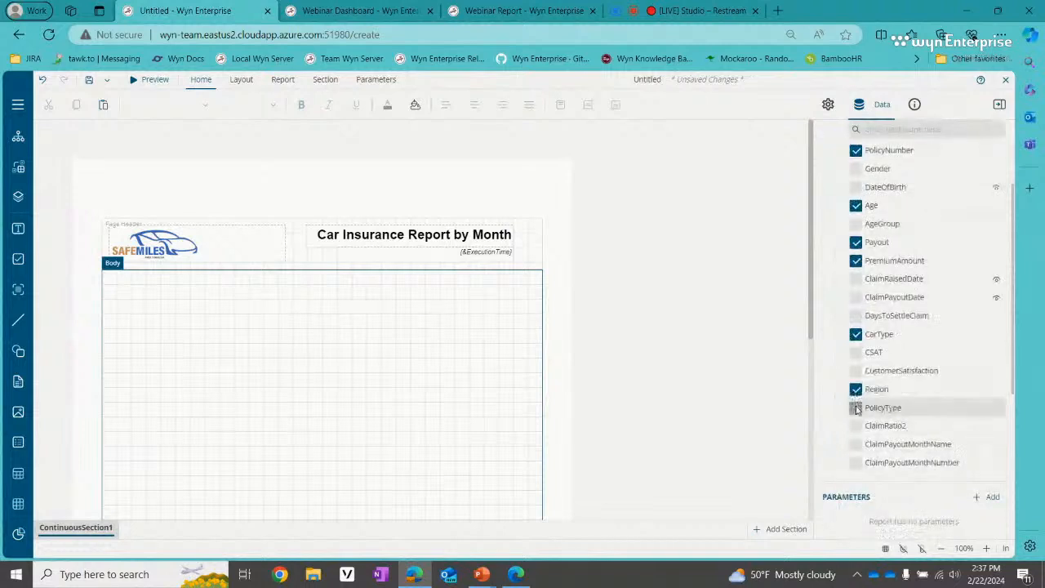
pyautogui.click(856, 407)
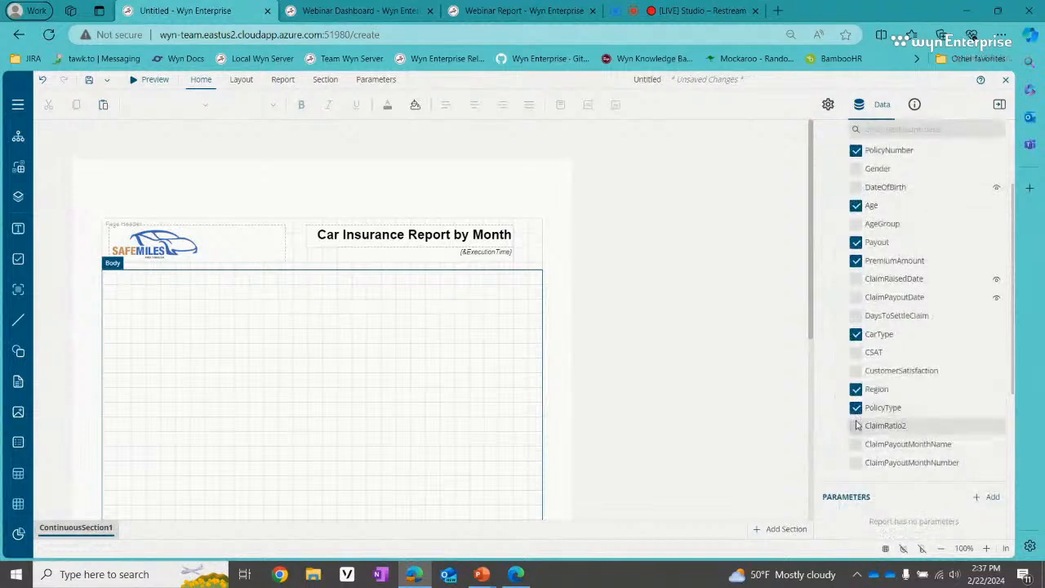
pyautogui.click(855, 425)
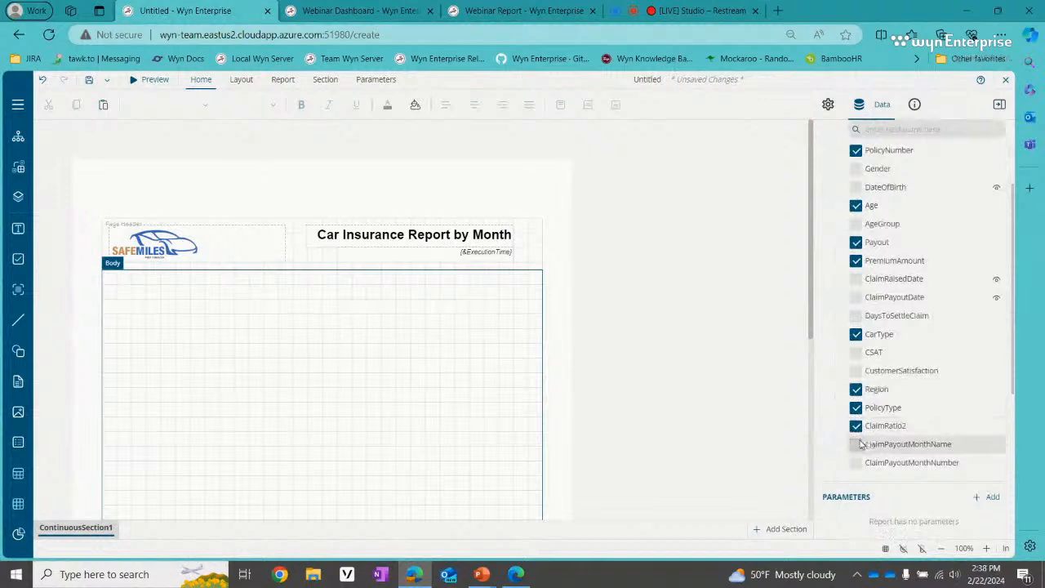
pyautogui.click(856, 445)
pyautogui.scroll(2, 882, 343)
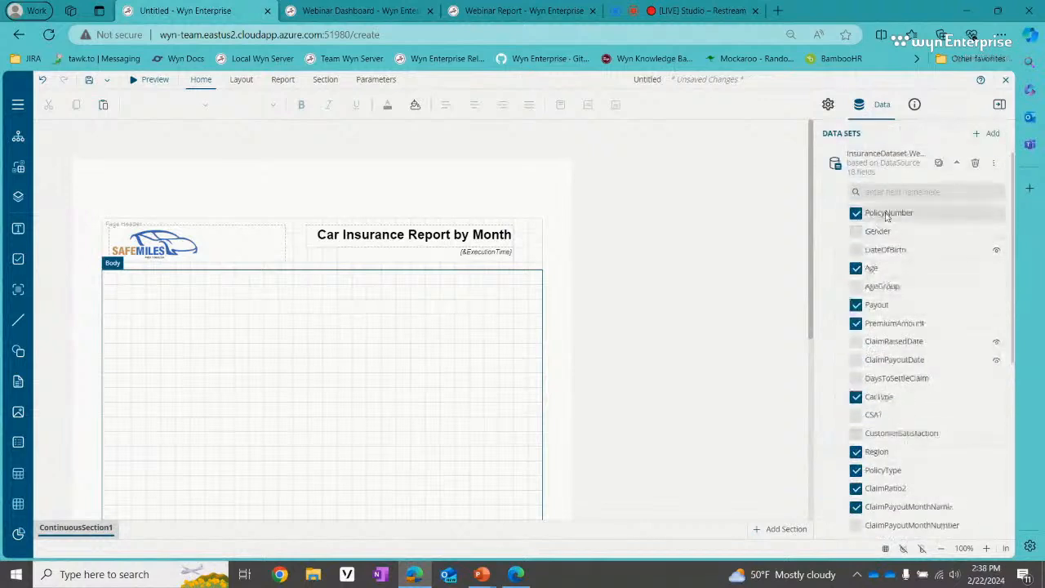
pyautogui.moveTo(889, 212); pyautogui.dragTo(118, 343)
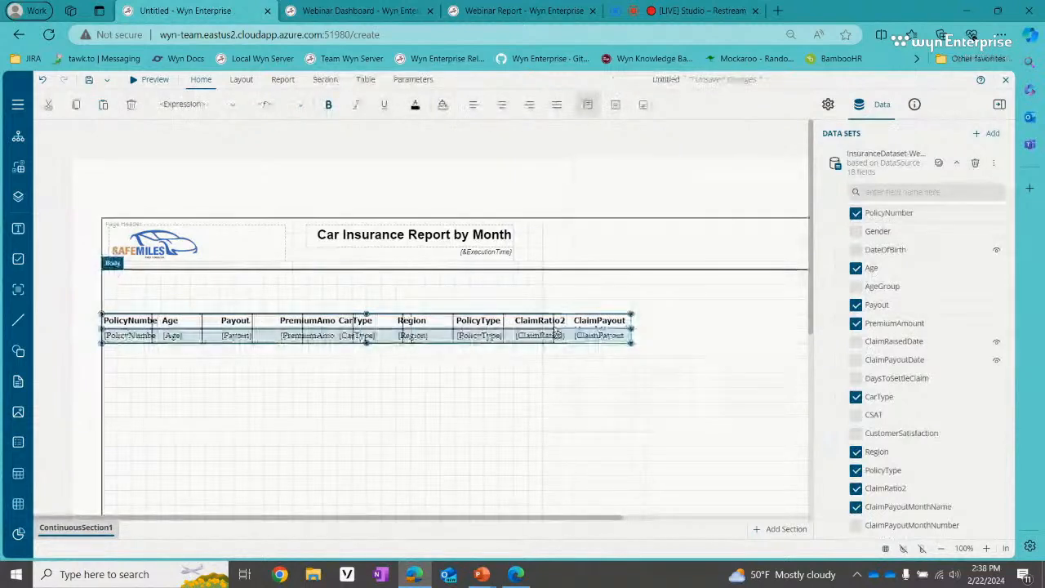
# Step: Shrink the table to fit within the original page width and move it up to just below the page header
pyautogui.moveTo(543, 334); pyautogui.dragTo(546, 334)
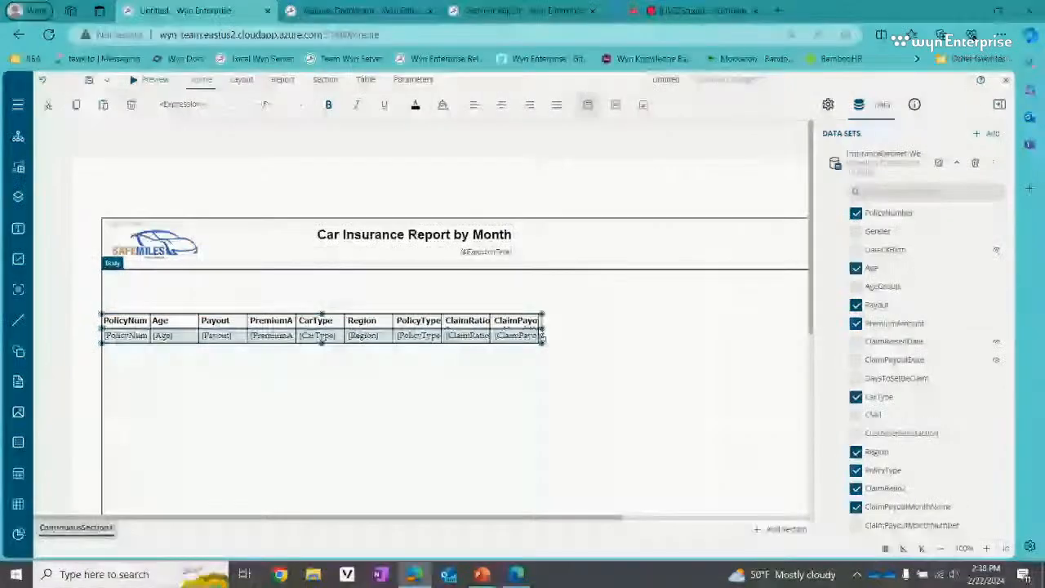
pyautogui.scroll(-5, 605, 311)
pyautogui.scroll(5, 605, 311)
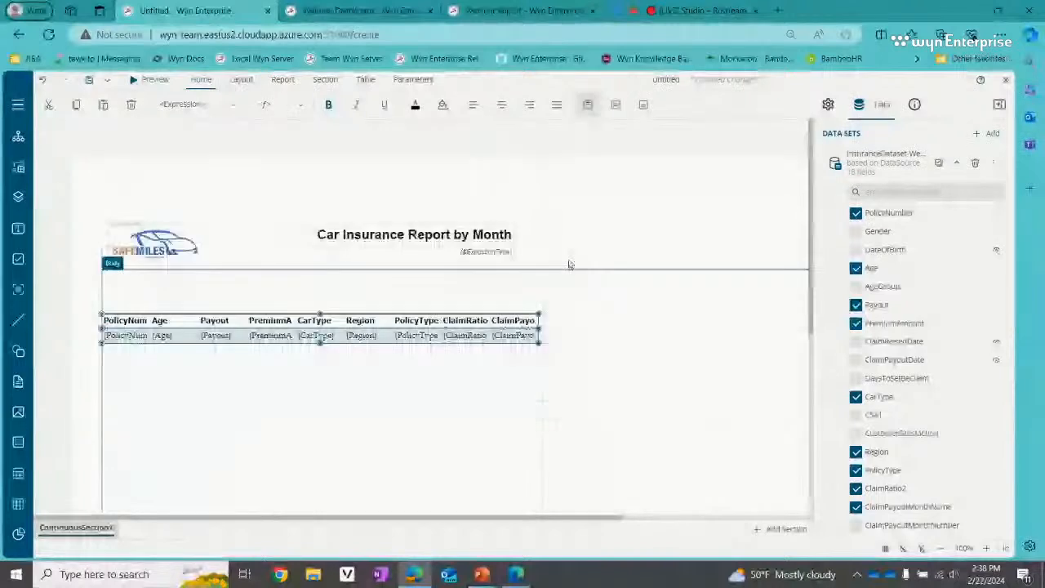
pyautogui.moveTo(541, 345); pyautogui.dragTo(514, 342)
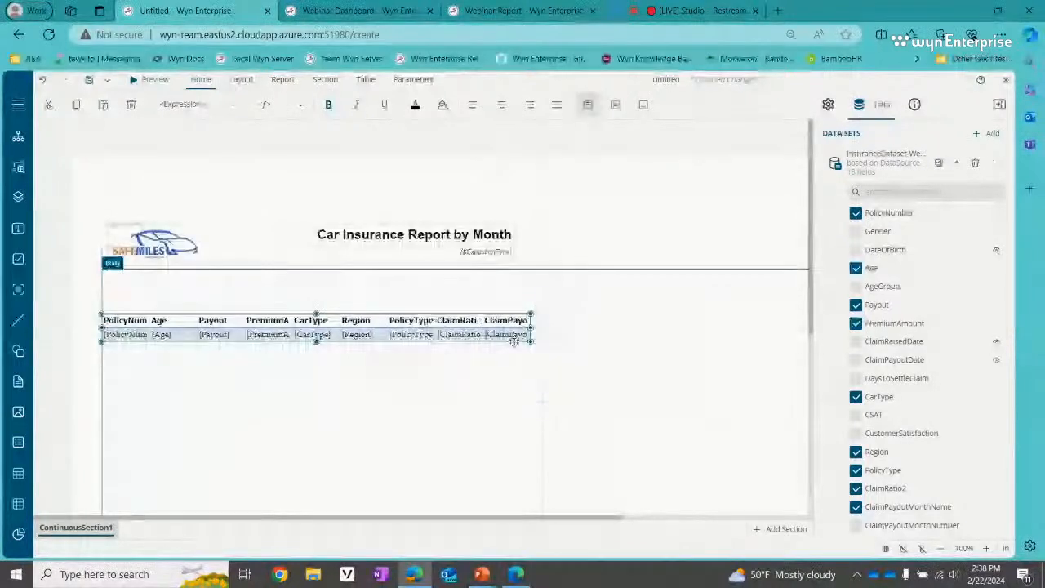
pyautogui.moveTo(283, 313); pyautogui.dragTo(285, 290)
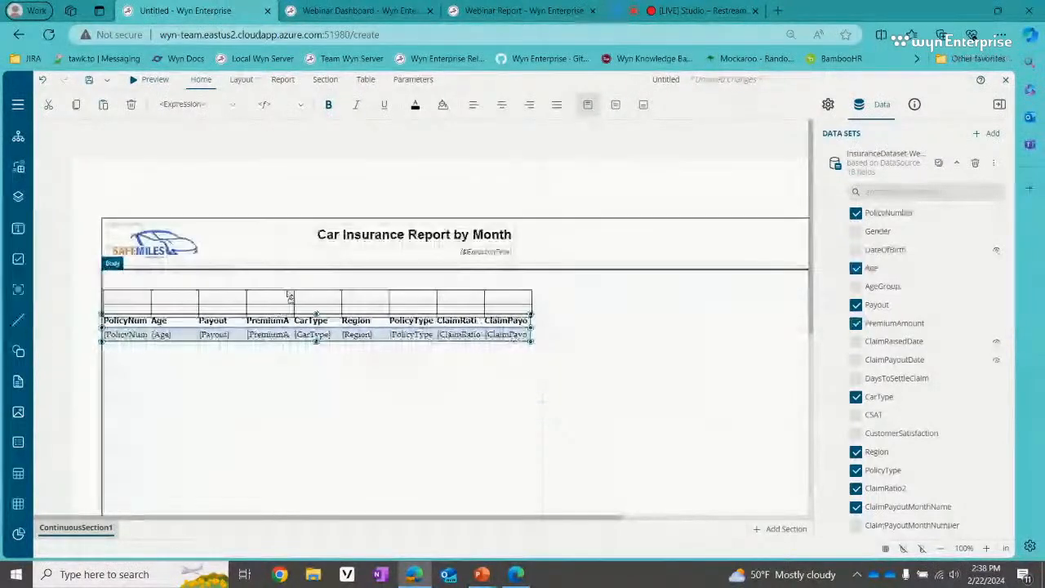
pyautogui.scroll(-1, 614, 373)
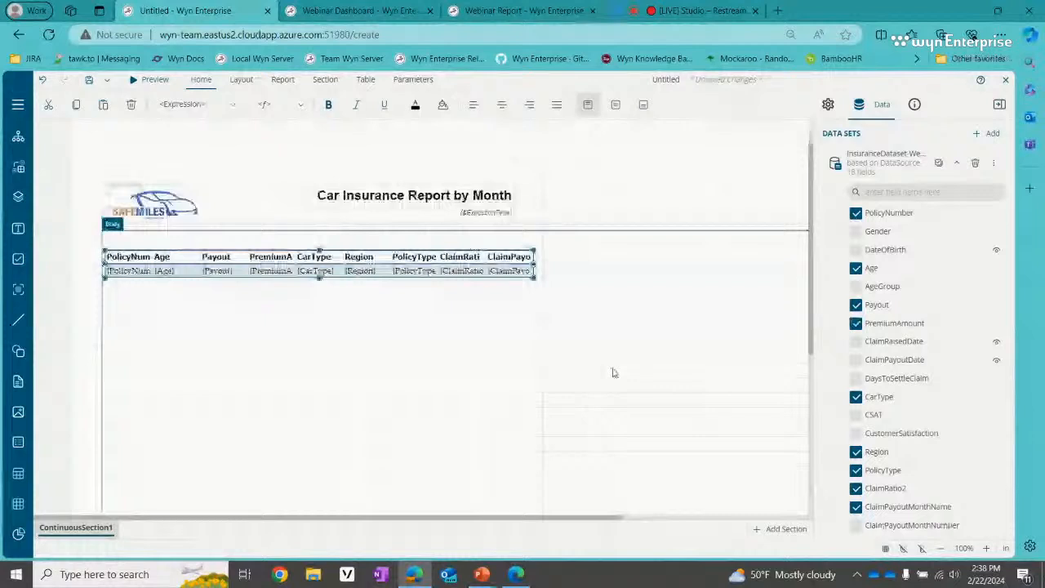
pyautogui.scroll(1, 614, 373)
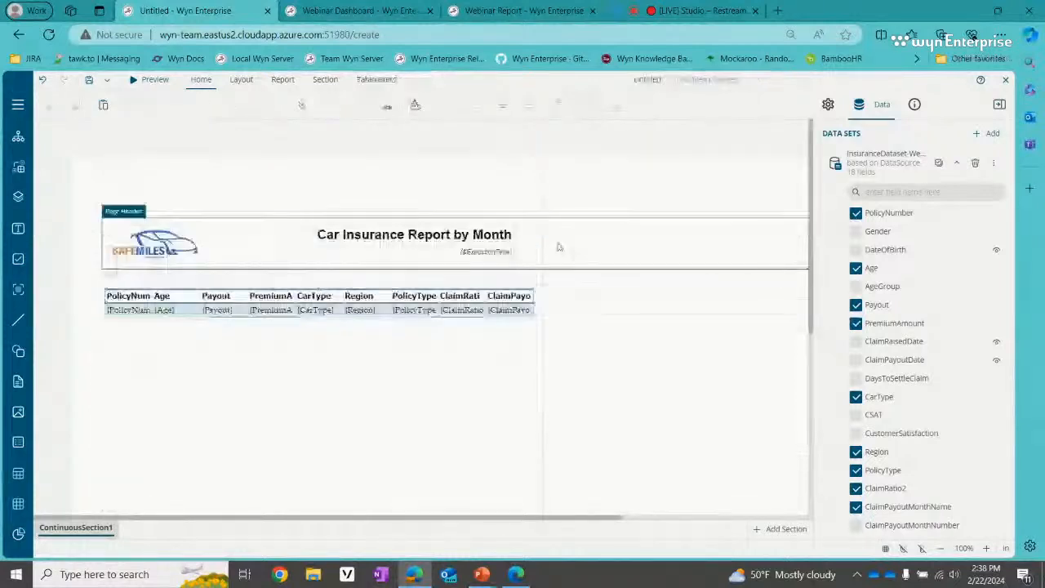
pyautogui.click(275, 364)
# Step: Move the CarType column of the table so it directly follows the PolicyNumber column
pyautogui.click(142, 297)
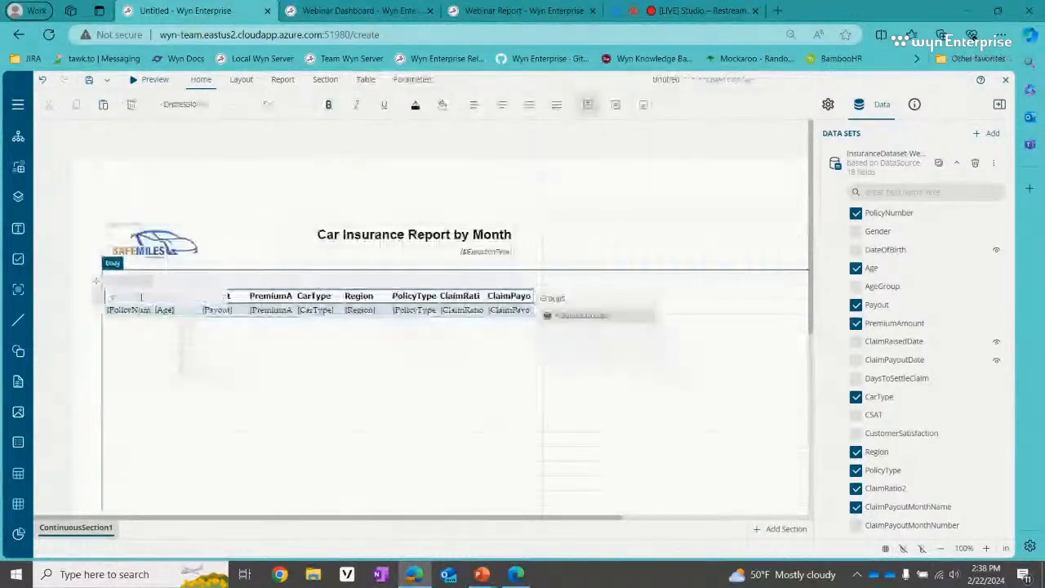
pyautogui.click(475, 326)
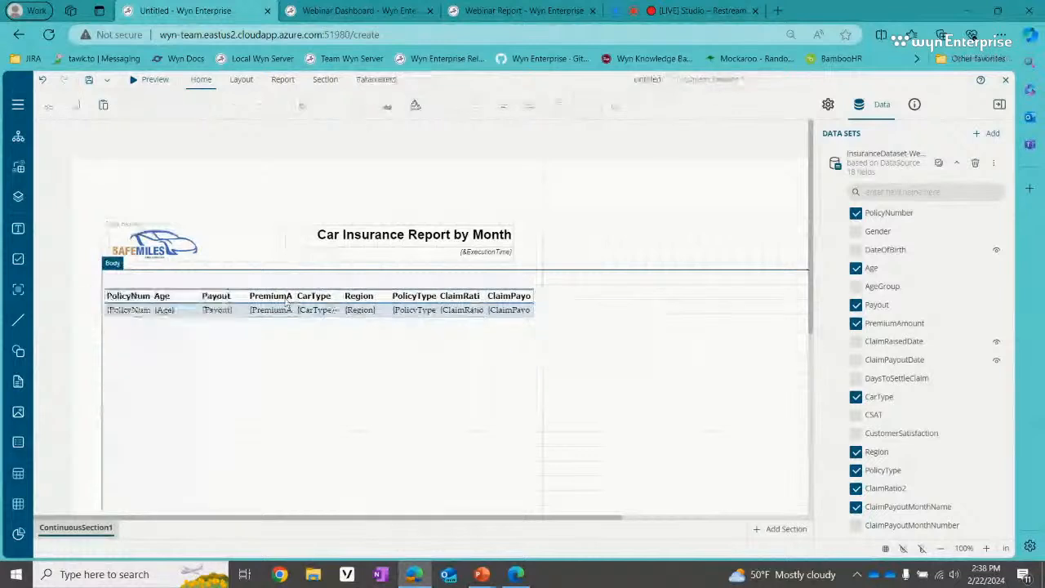
pyautogui.click(126, 298)
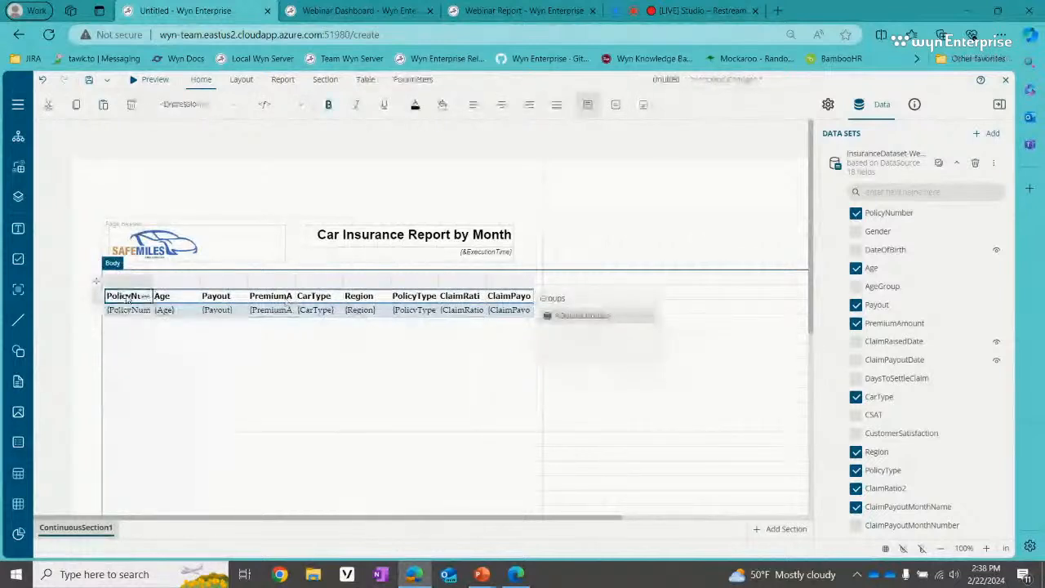
pyautogui.click(169, 298)
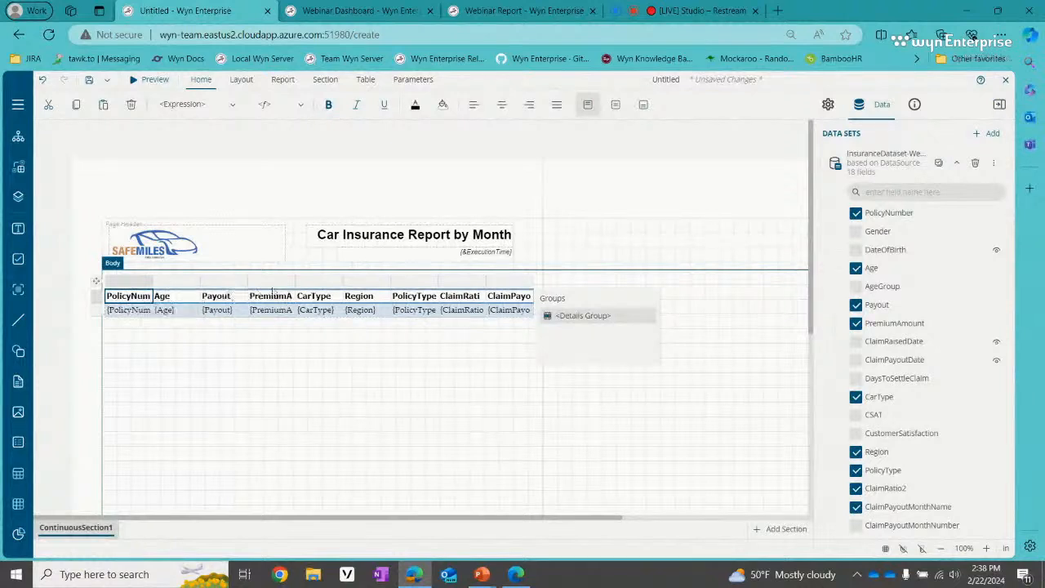
pyautogui.click(318, 283)
pyautogui.moveTo(318, 282); pyautogui.dragTo(180, 287)
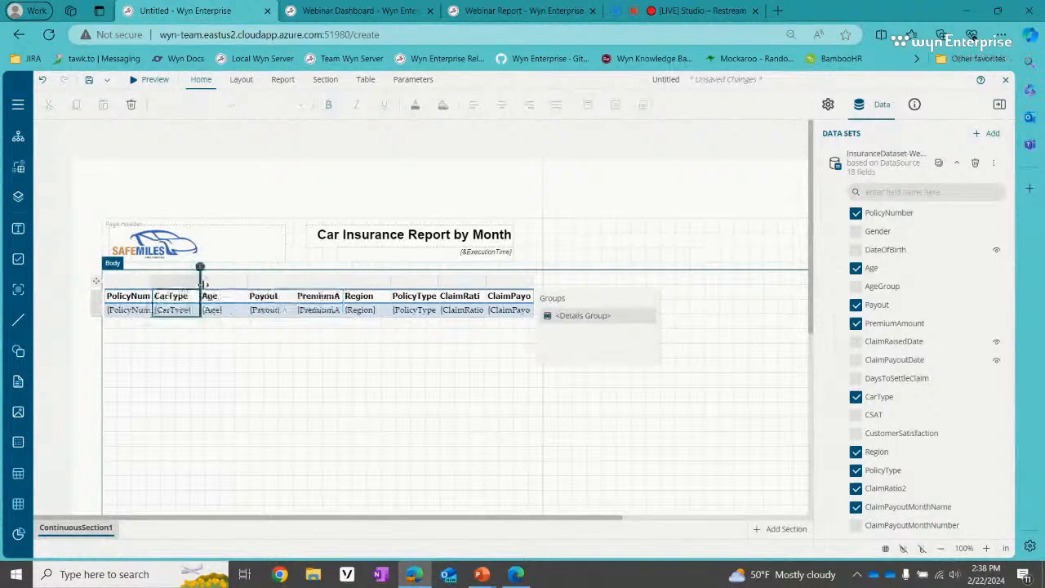
# Step: Move the Region column directly after CarType and the PolicyType column between Age and Payout
pyautogui.moveTo(370, 284); pyautogui.dragTo(199, 282)
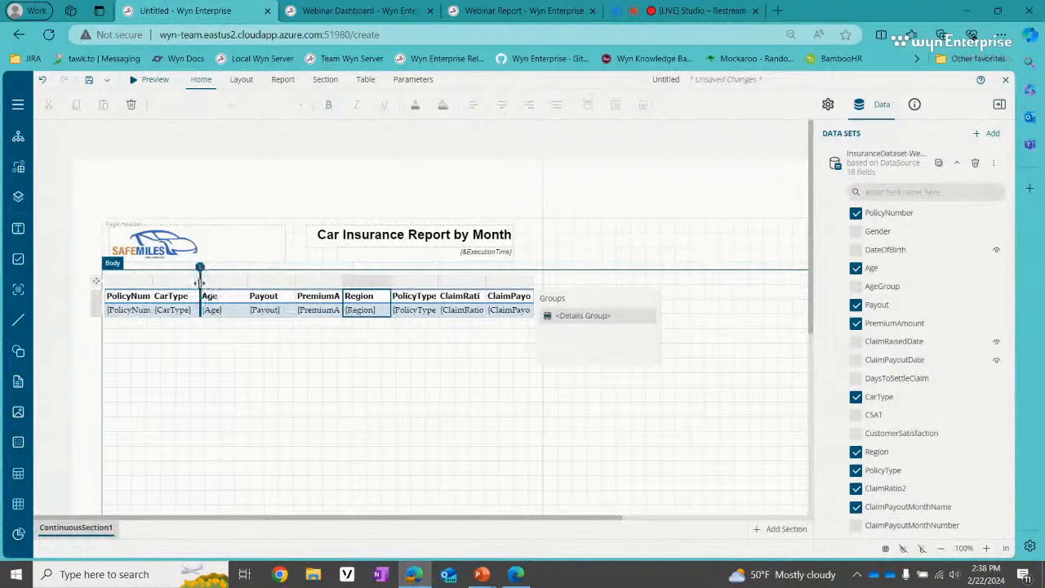
pyautogui.moveTo(366, 283); pyautogui.dragTo(223, 283)
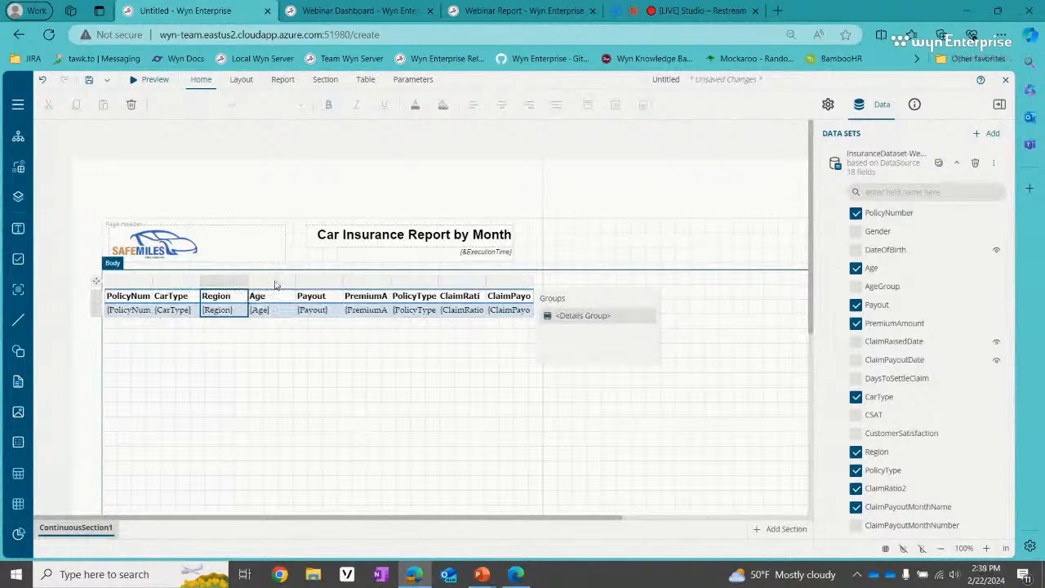
pyautogui.click(410, 286)
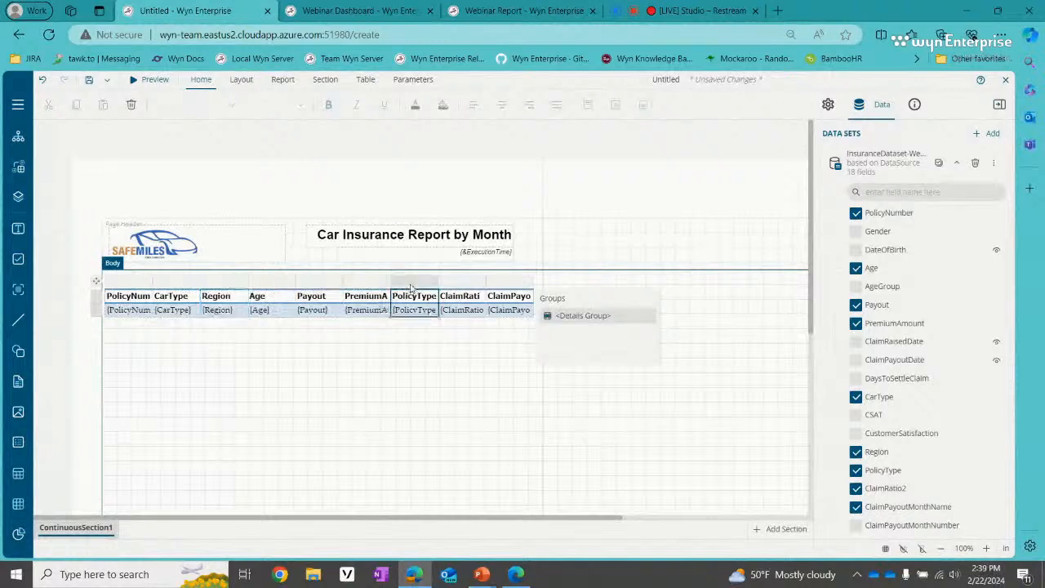
pyautogui.moveTo(411, 288); pyautogui.dragTo(331, 287)
pyautogui.moveTo(317, 286); pyautogui.dragTo(317, 286)
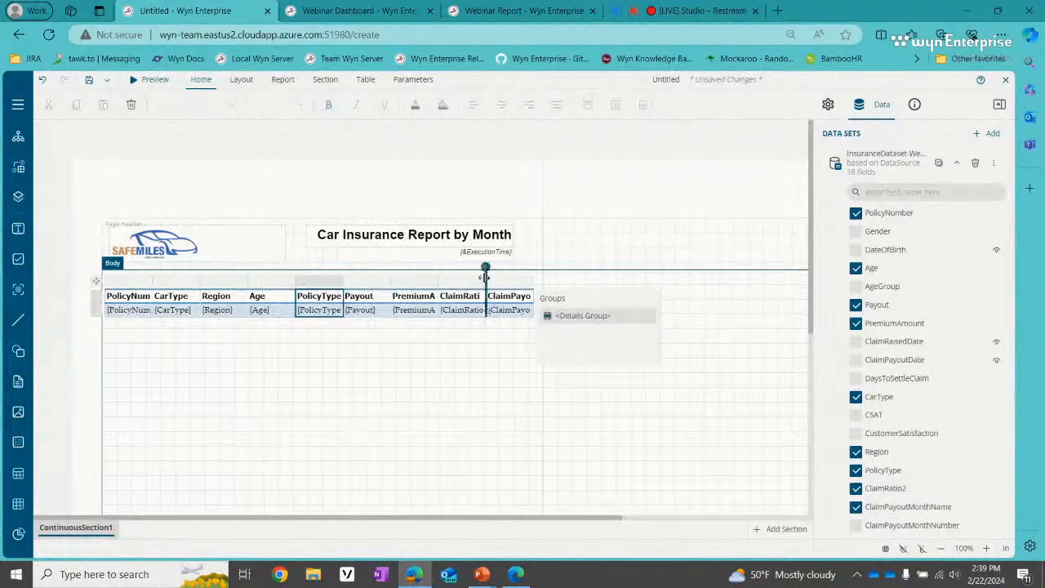
# Step: Change the first column heading to "Policy Number" and make the table's header row tall enough for three lines of text
pyautogui.click(130, 296)
pyautogui.doubleClick(132, 298)
pyautogui.click(132, 297)
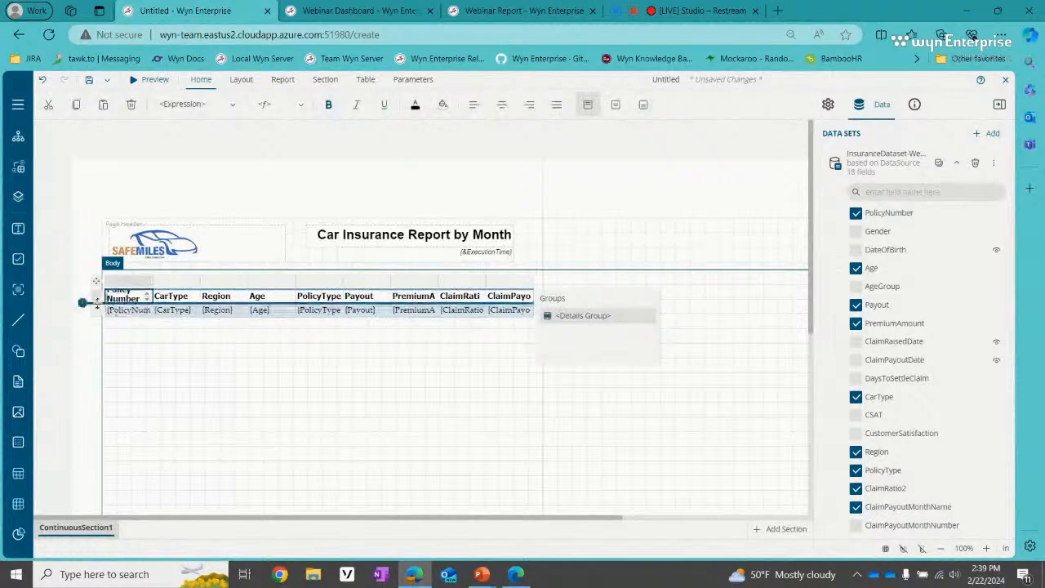
pyautogui.moveTo(97, 303); pyautogui.dragTo(99, 330)
# Step: Reword the CarType and PolicyType column headings as "Car Type" and "Policy Type"
pyautogui.doubleClick(172, 298)
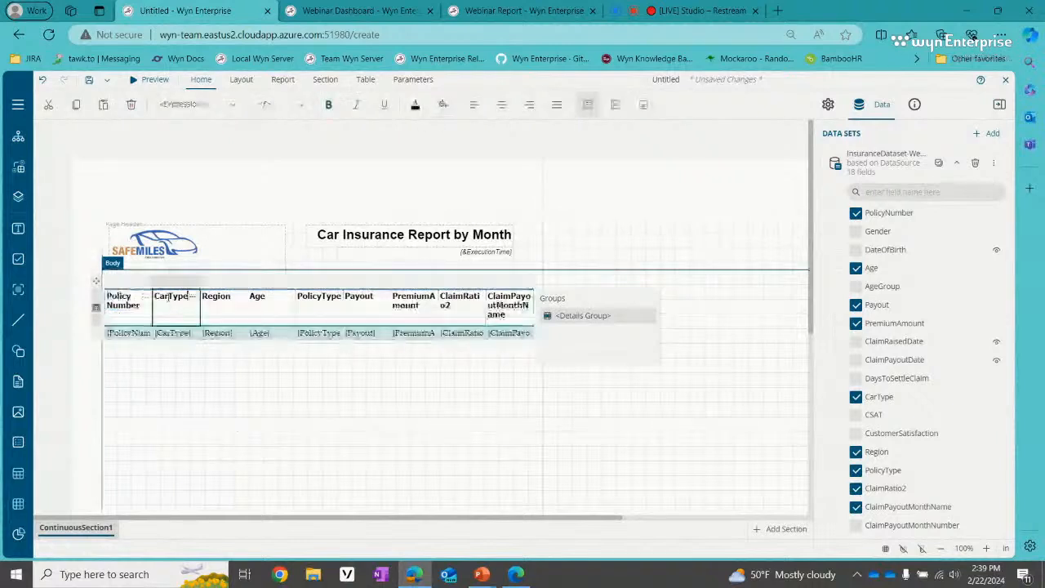
pyautogui.write('Car T')
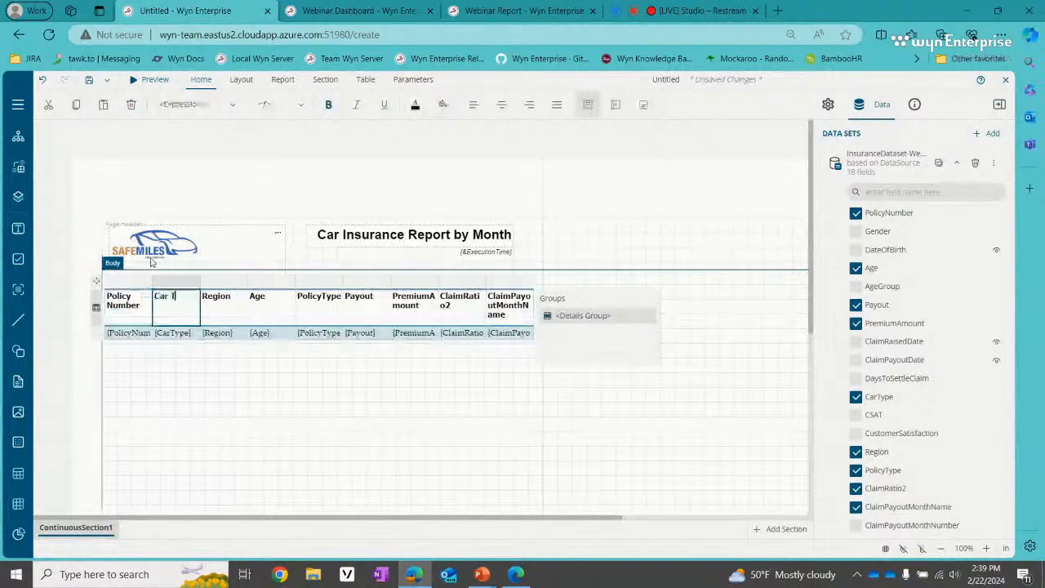
pyautogui.write('ype')
pyautogui.click(237, 314)
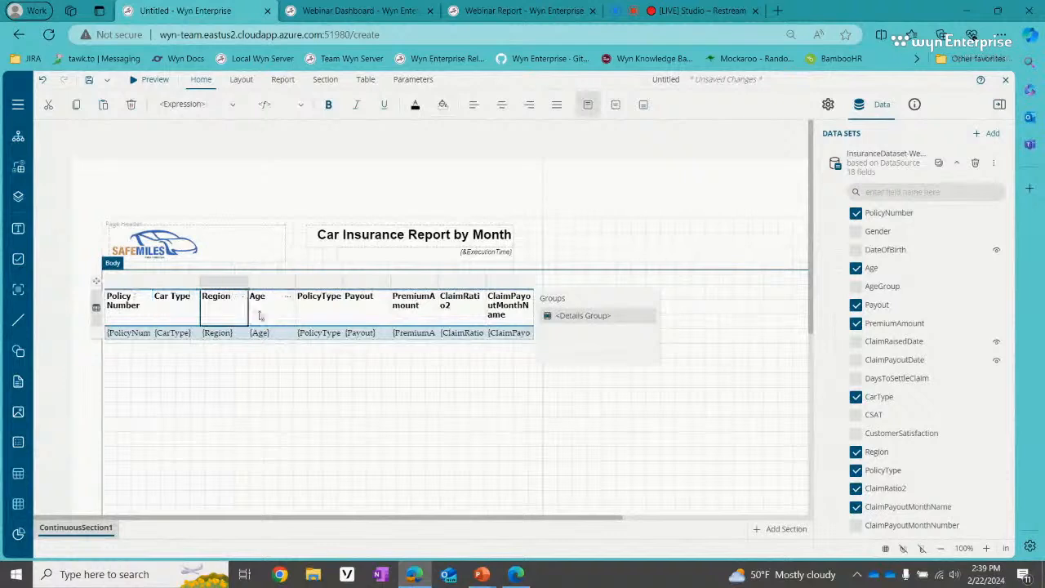
pyautogui.click(271, 315)
pyautogui.click(323, 308)
pyautogui.click(321, 298)
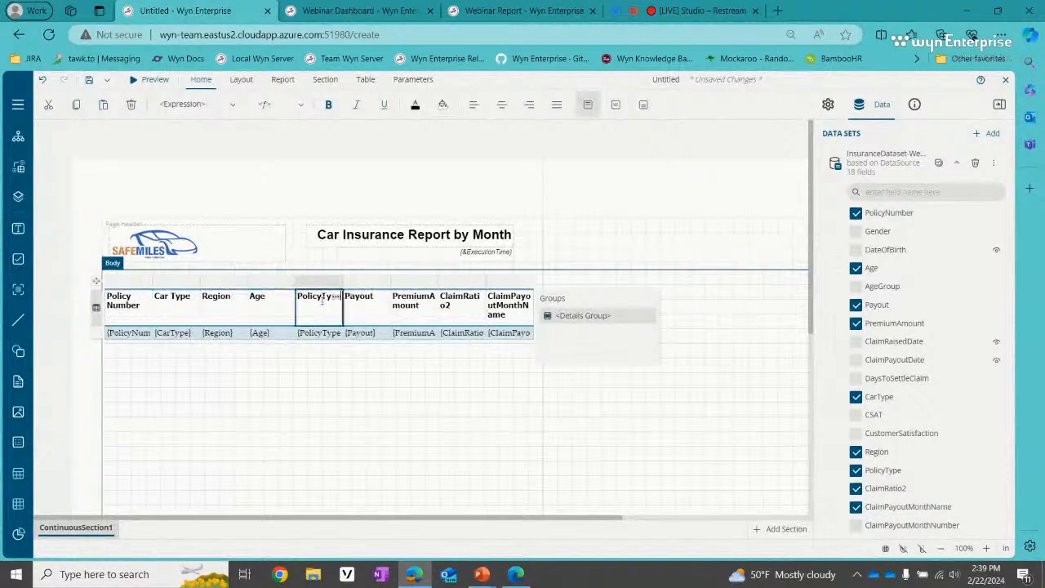
# Step: Shorten the PremiumAmount heading to "Premium" and change the ClaimRatio2 heading to "Claim Ratio"
pyautogui.click(417, 310)
pyautogui.click(422, 296)
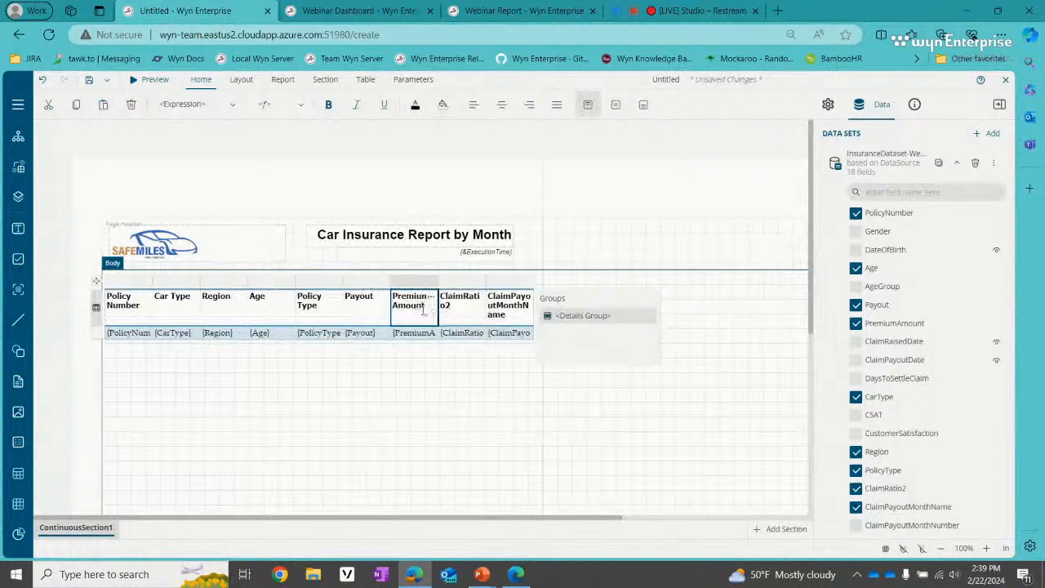
pyautogui.moveTo(425, 307); pyautogui.dragTo(394, 305)
pyautogui.press('BackSpace')
pyautogui.click(464, 306)
pyautogui.doubleClick(453, 306)
pyautogui.press('BackSpace')
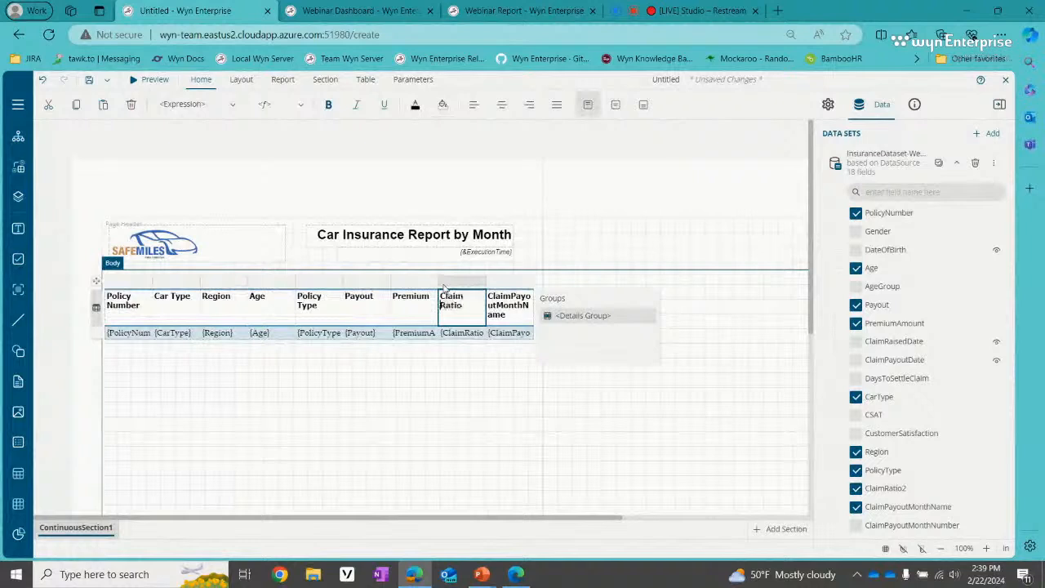
# Step: Replace the ClaimPayoutMonthName column heading with "Month"
pyautogui.click(503, 319)
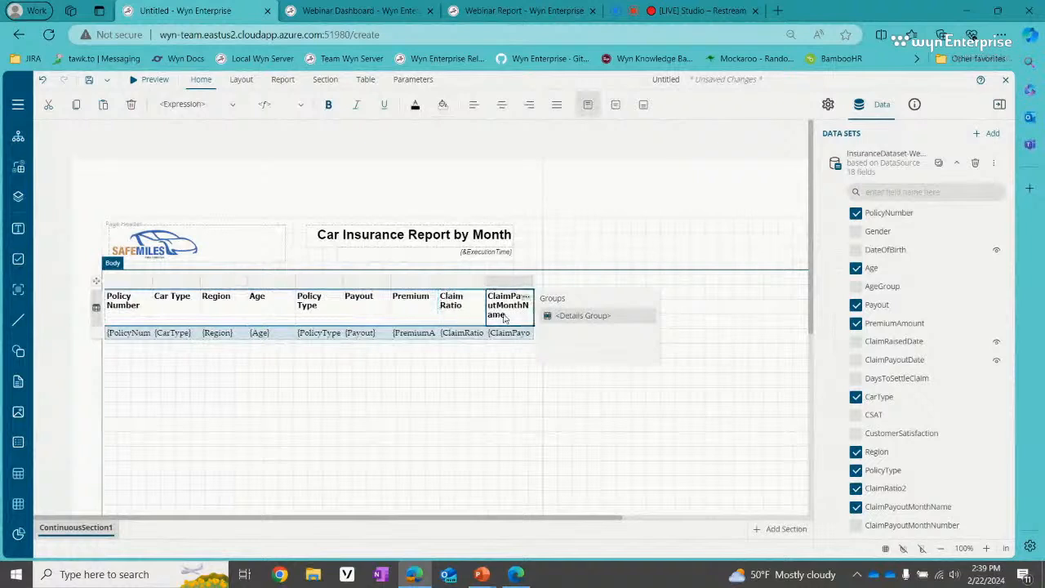
pyautogui.doubleClick(504, 315)
pyautogui.hotkey('ctrl', 'a')
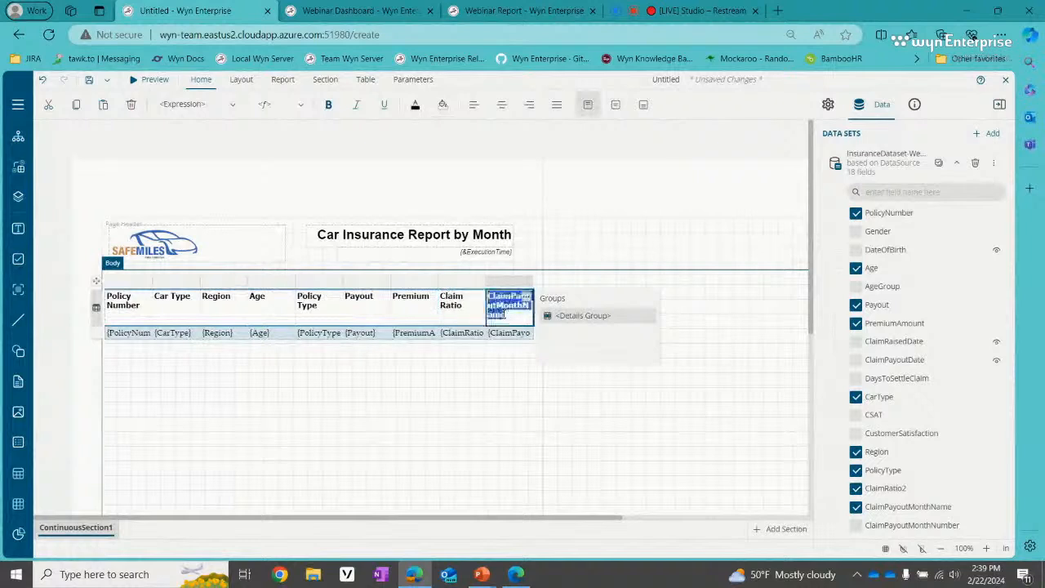
pyautogui.write('Month')
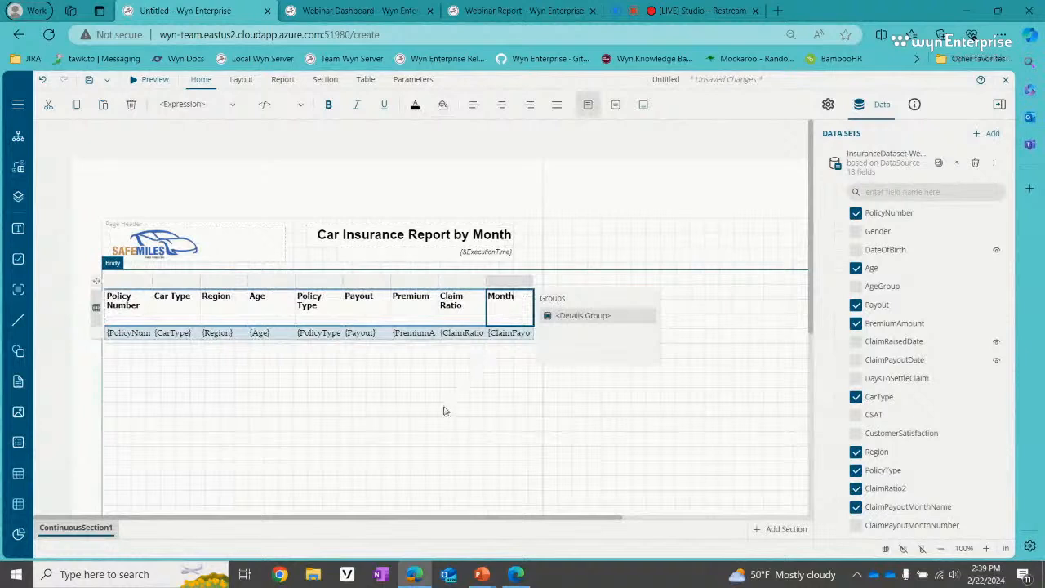
pyautogui.click(432, 406)
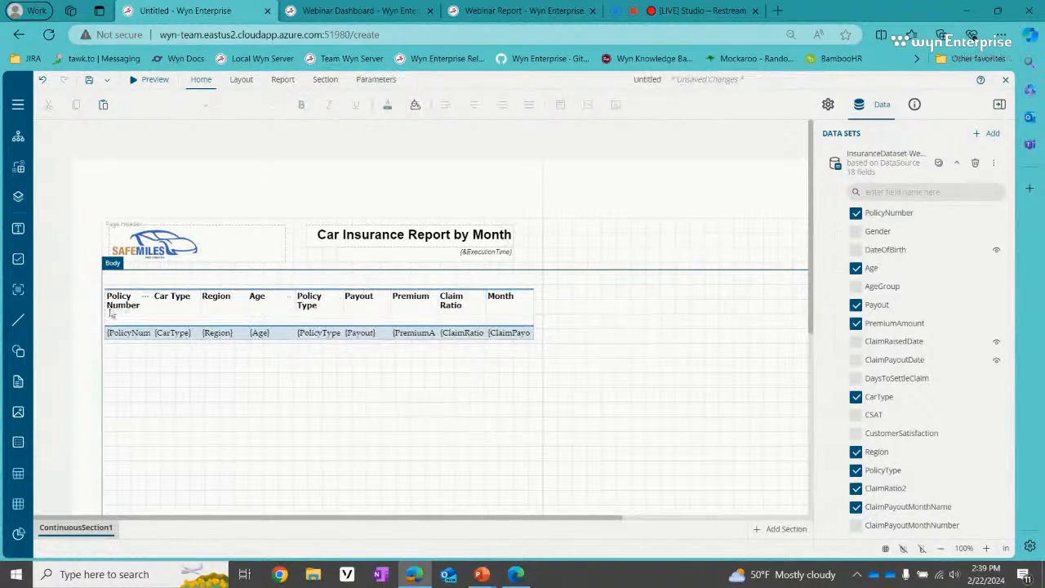
# Step: Preview the report with its full data, page through the results and return to the designer
pyautogui.click(151, 85)
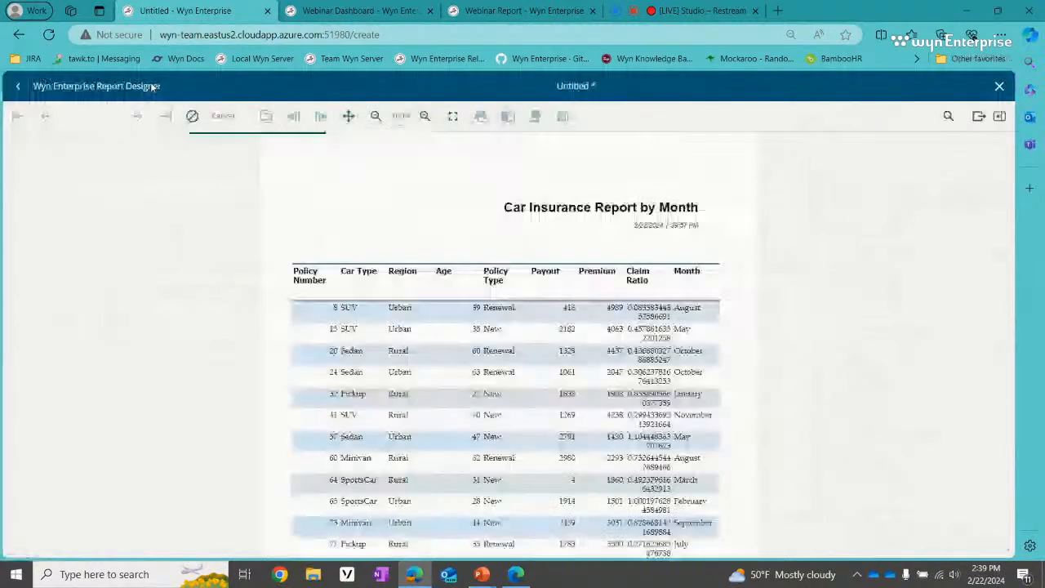
pyautogui.scroll(-1, 490, 269)
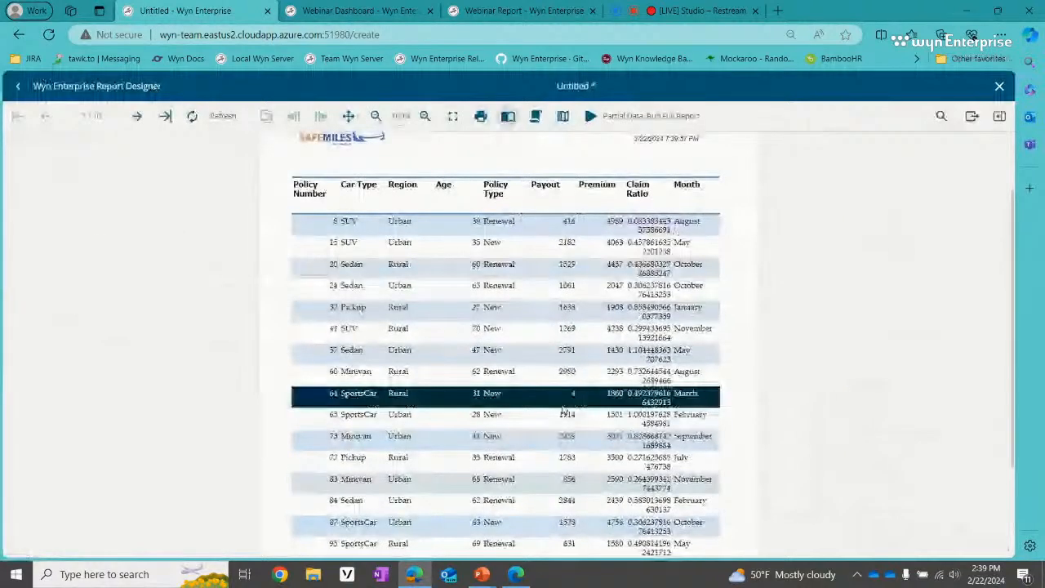
pyautogui.scroll(-2, 433, 269)
pyautogui.click(637, 121)
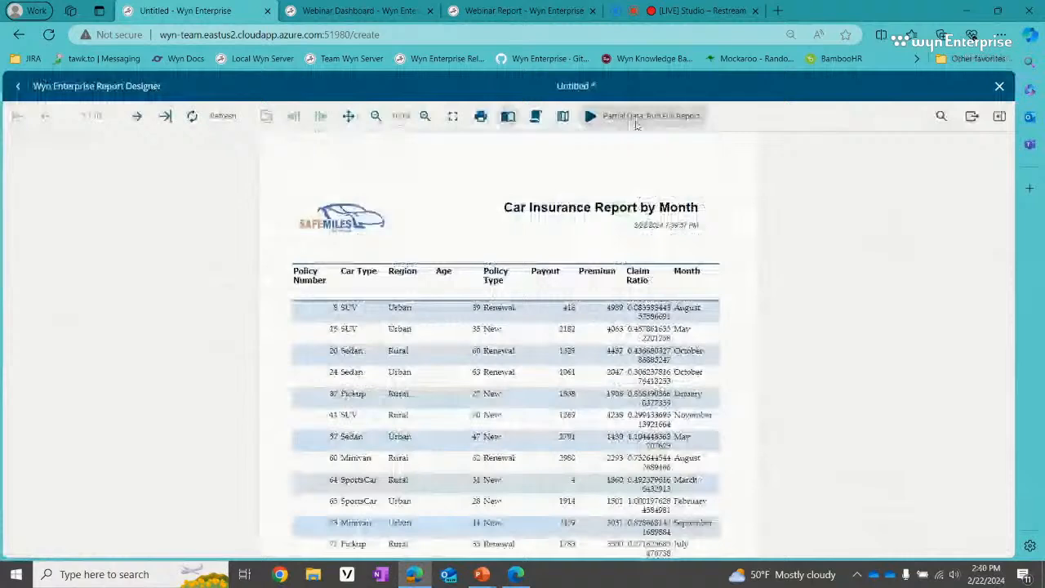
pyautogui.click(137, 116)
pyautogui.click(137, 116)
pyautogui.click(137, 115)
pyautogui.click(18, 86)
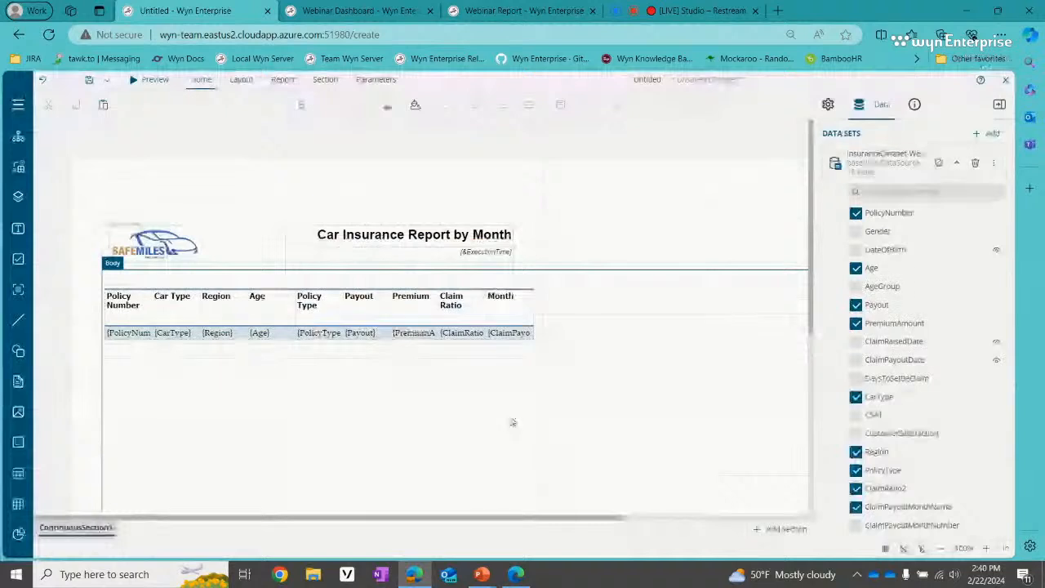
# Step: Add a new report parameter and allow it to take multiple values
pyautogui.click(957, 163)
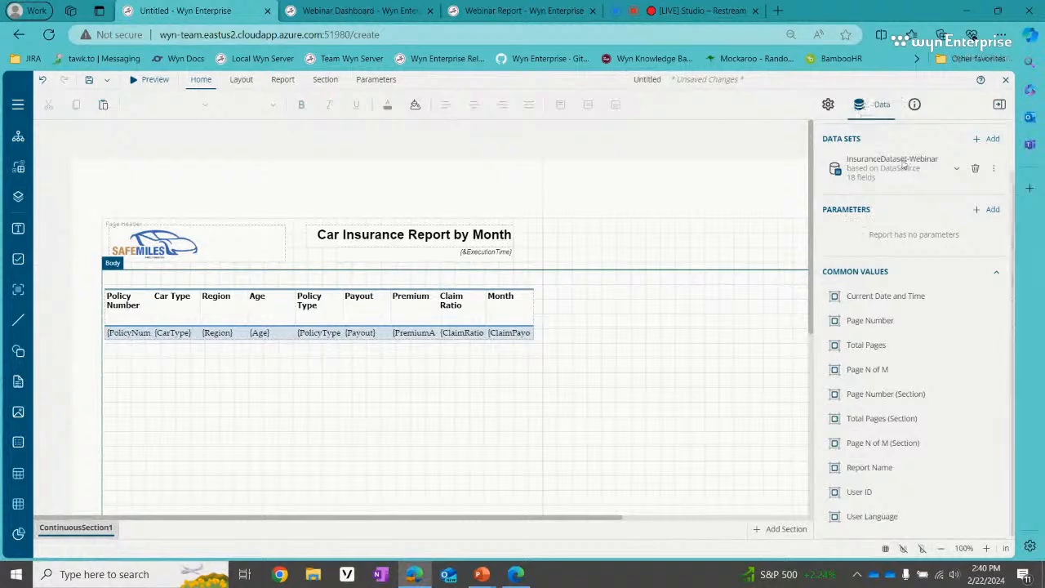
pyautogui.click(988, 210)
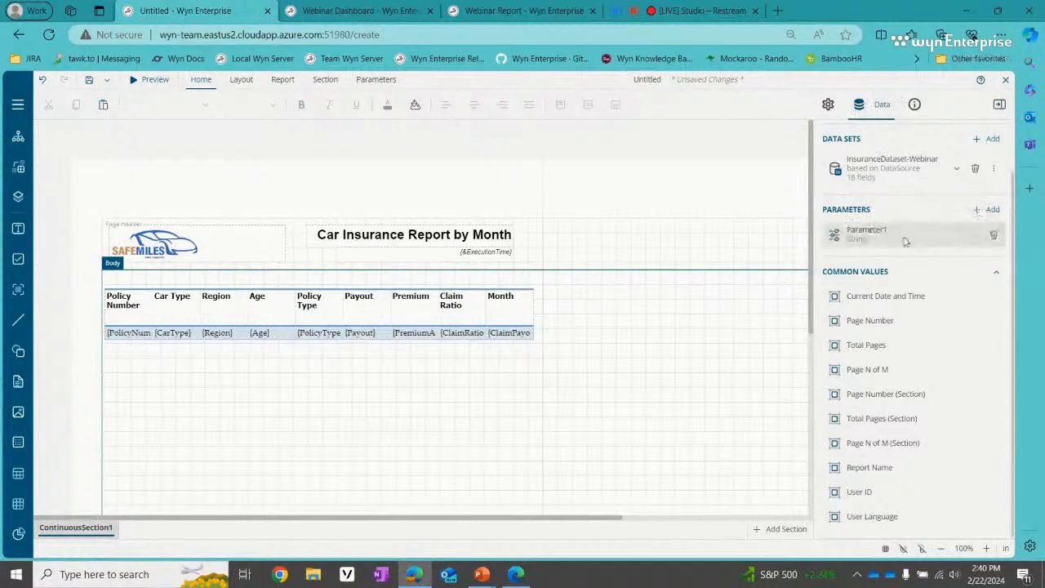
pyautogui.click(897, 241)
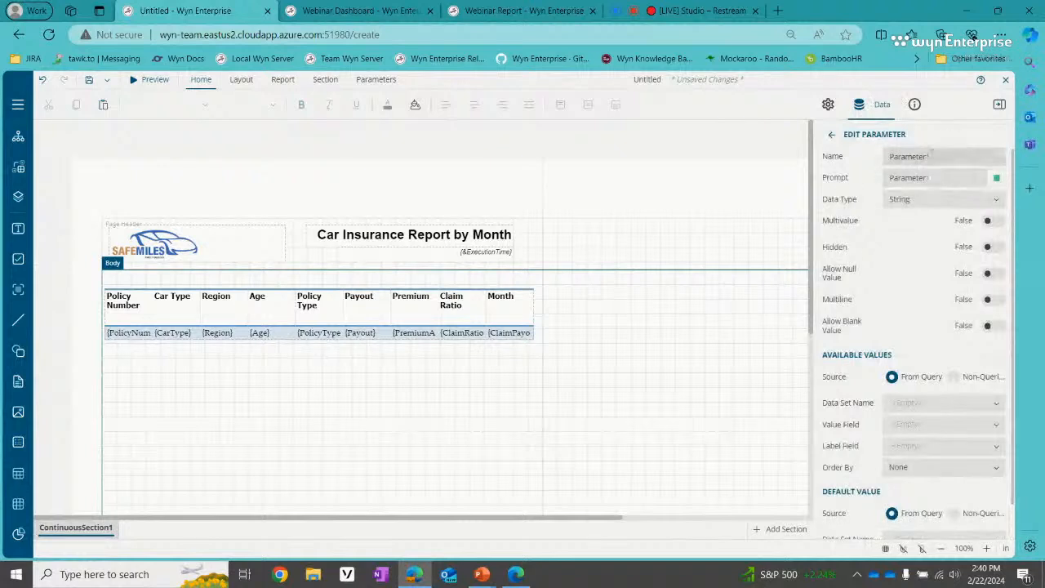
pyautogui.click(993, 223)
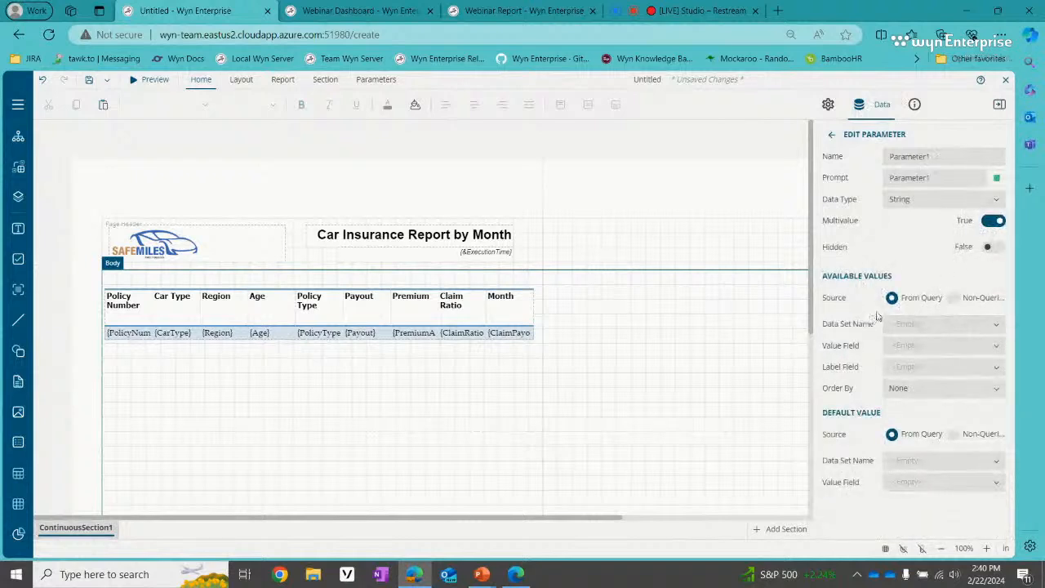
# Step: Fill the parameter's available values from InsuranceDataset-Webinar, using ClaimPayoutMonthName as both value and label field
pyautogui.click(945, 326)
pyautogui.click(940, 349)
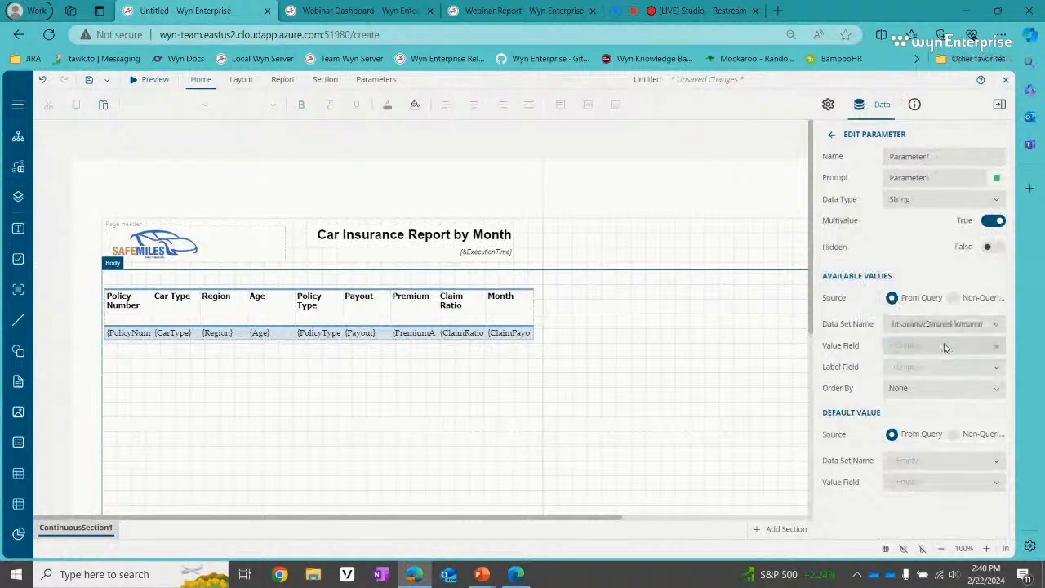
pyautogui.click(945, 346)
pyautogui.scroll(-3, 939, 363)
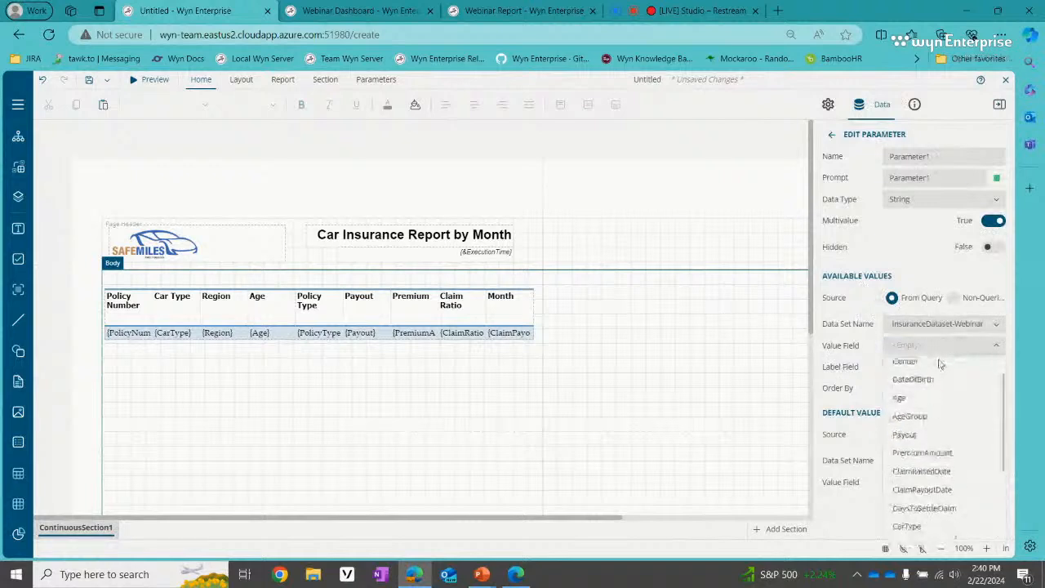
pyautogui.click(948, 489)
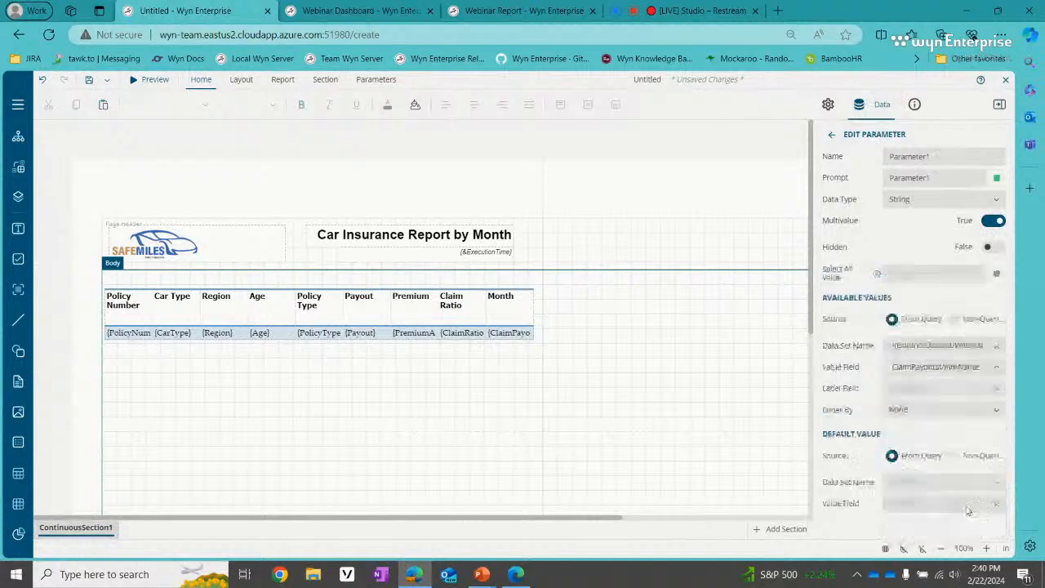
pyautogui.click(950, 391)
pyautogui.scroll(-1, 948, 384)
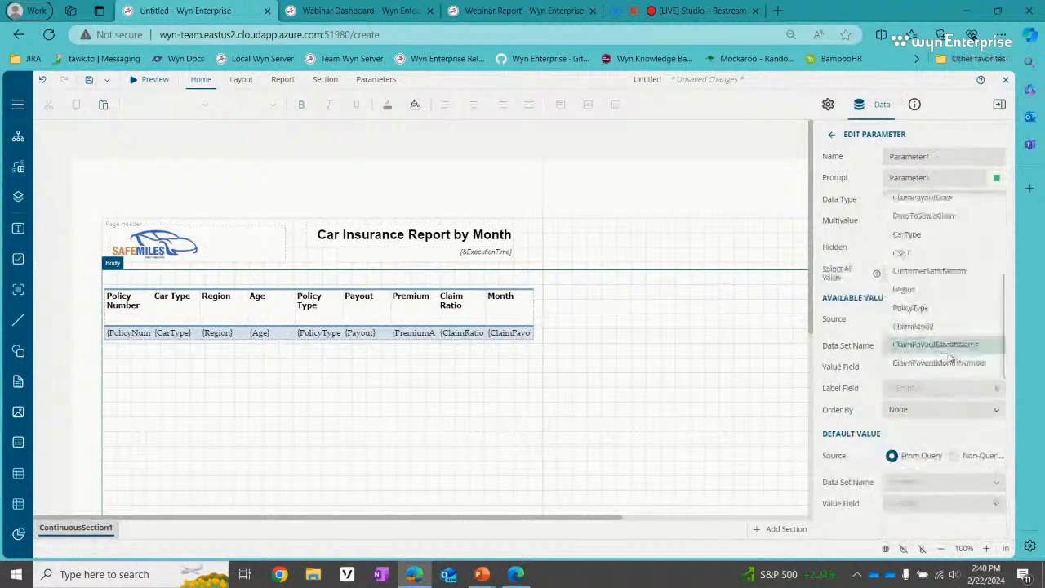
pyautogui.click(952, 352)
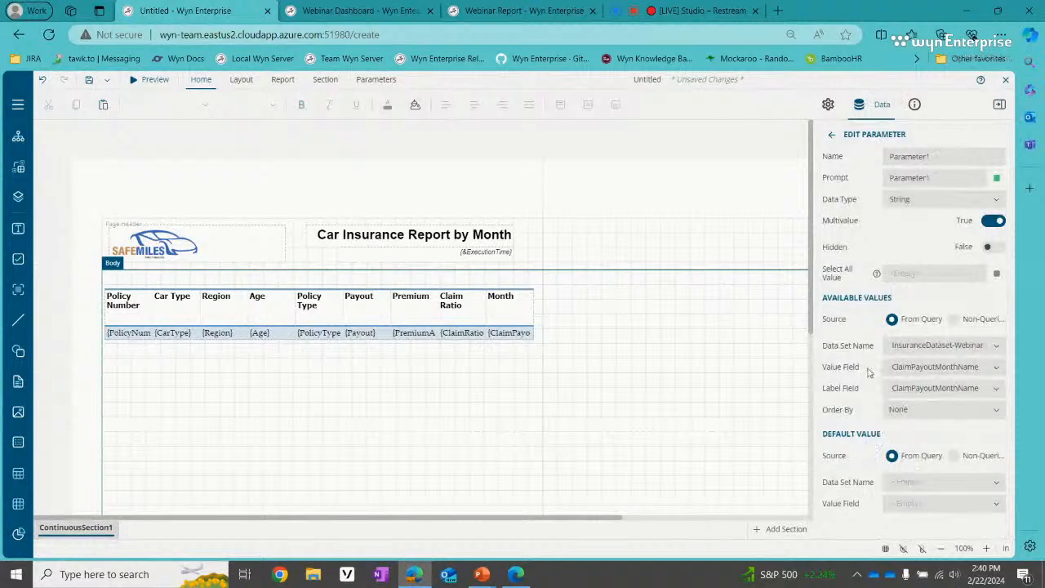
pyautogui.click(832, 134)
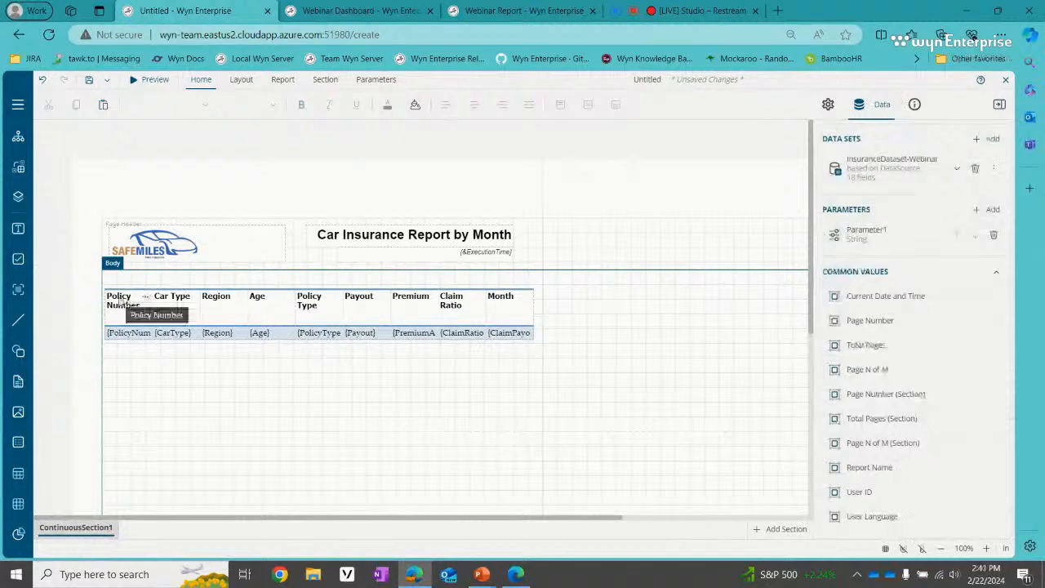
# Step: Add a filter on the ClaimPayoutMonthName field to the whole policy table
pyautogui.click(124, 304)
pyautogui.click(99, 283)
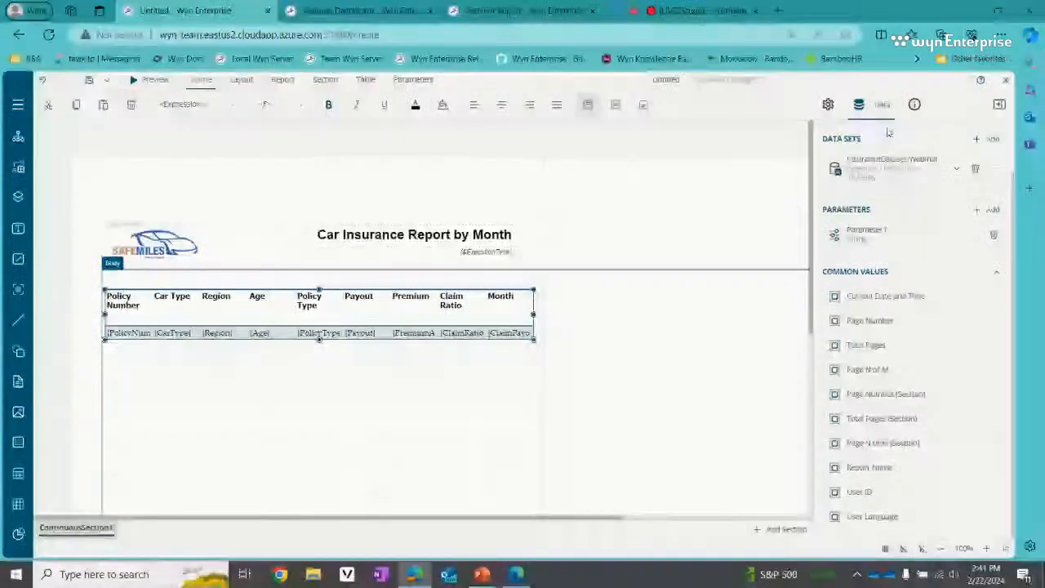
pyautogui.click(828, 104)
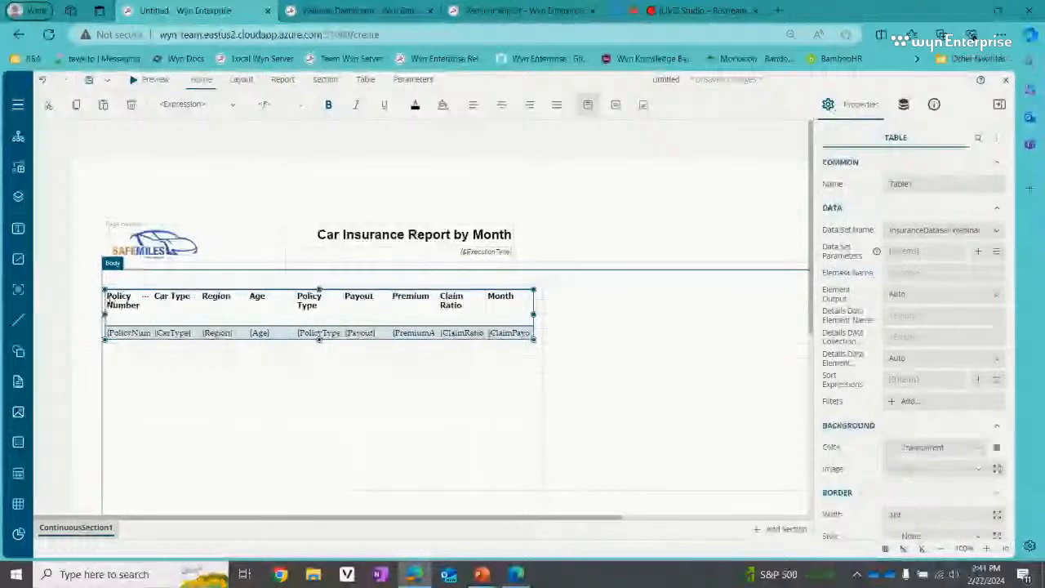
pyautogui.click(114, 300)
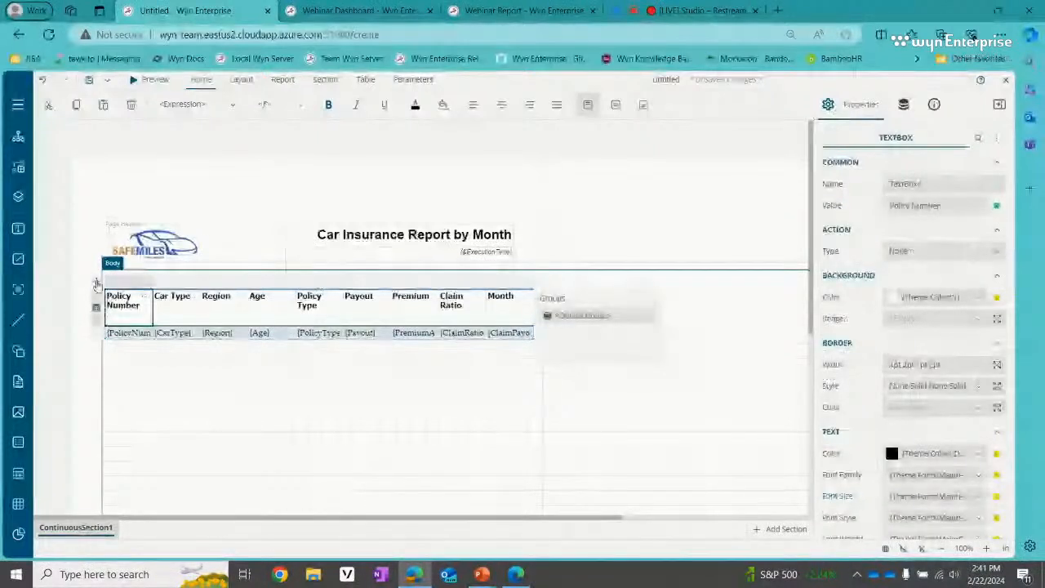
pyautogui.click(97, 284)
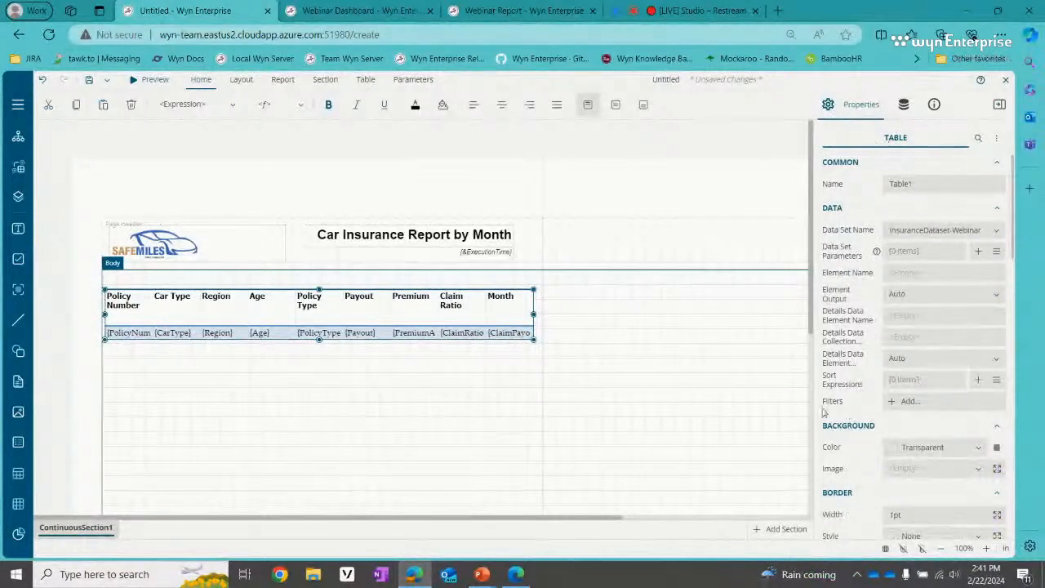
pyautogui.click(916, 408)
pyautogui.click(861, 193)
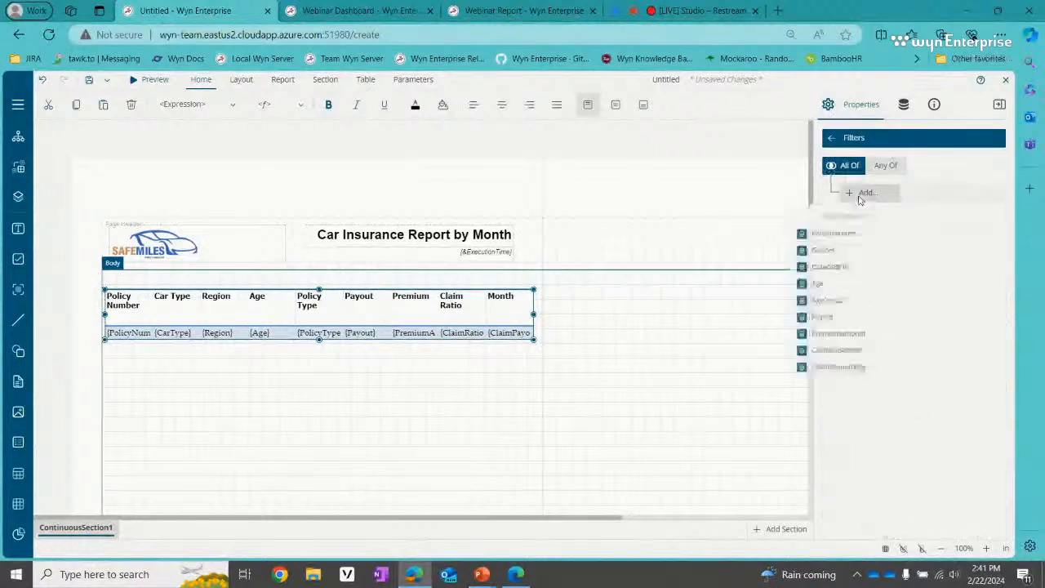
pyautogui.scroll(-3, 841, 278)
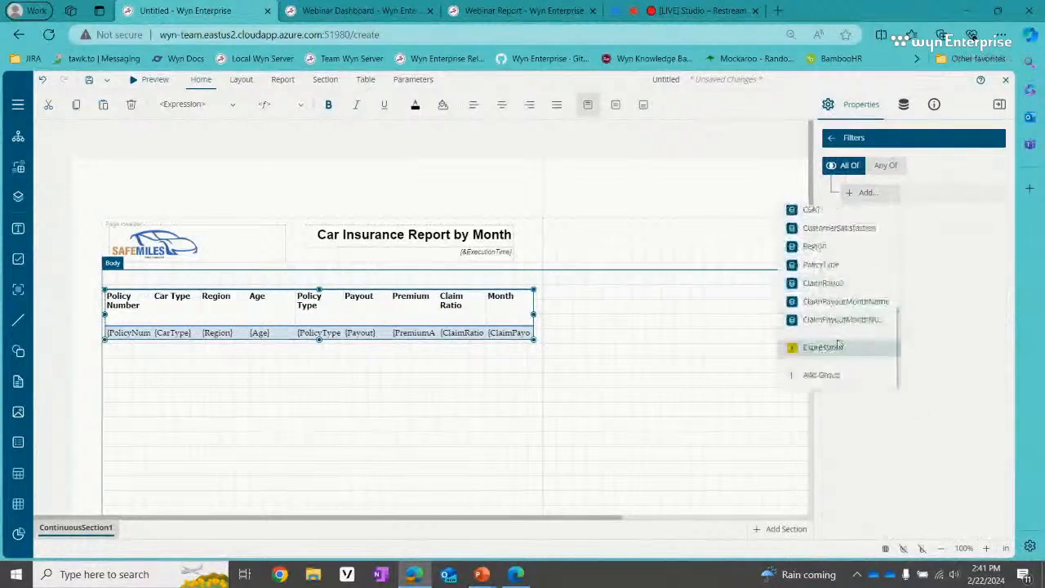
pyautogui.click(859, 319)
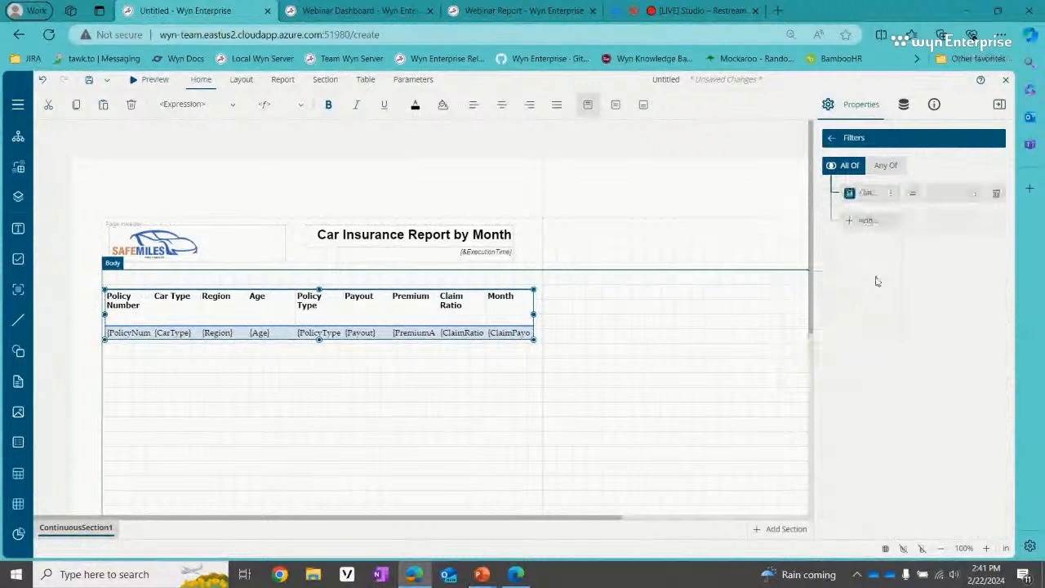
# Step: Set the table filter's operator to In and its comparison value to Parameter1
pyautogui.click(913, 193)
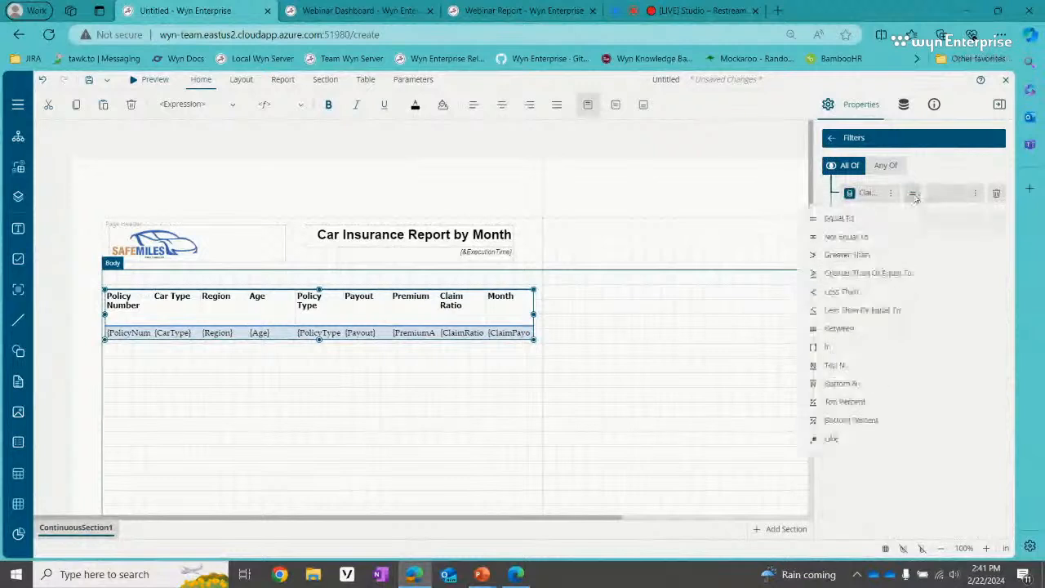
pyautogui.click(857, 349)
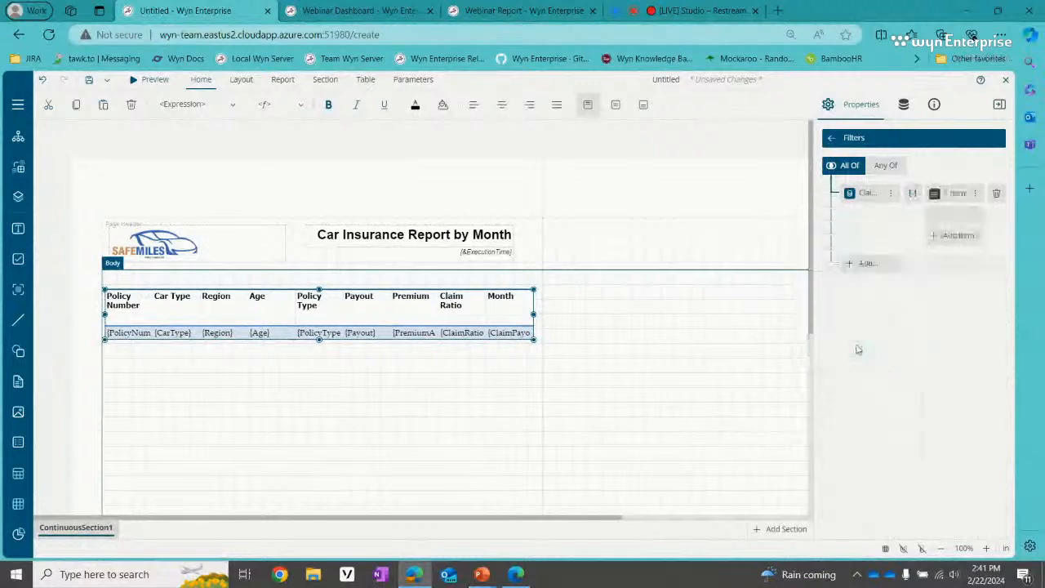
pyautogui.click(974, 194)
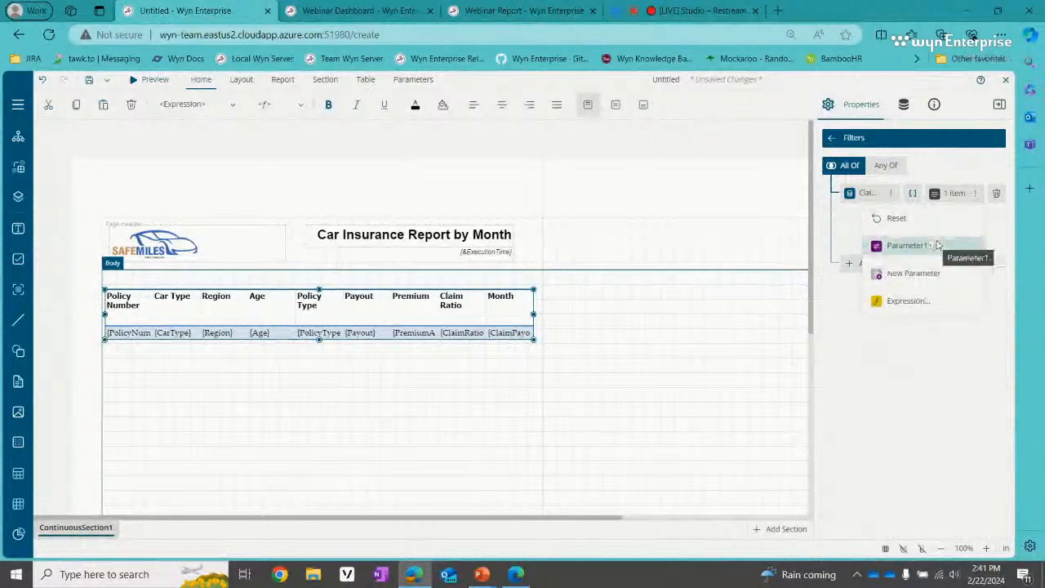
pyautogui.click(908, 245)
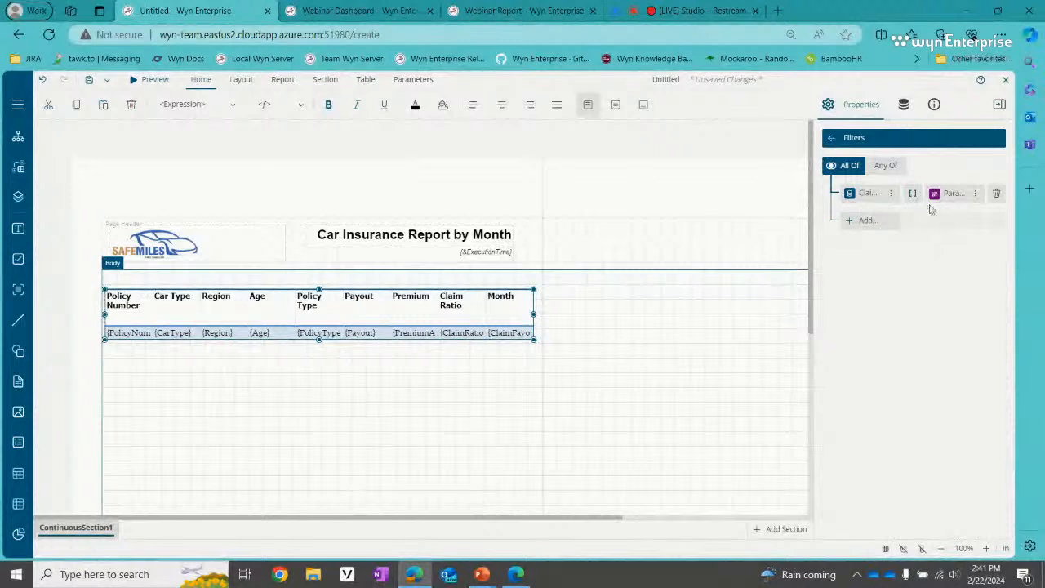
# Step: Preview the report for January and February, look through the filtered rows and return to the designer
pyautogui.click(142, 82)
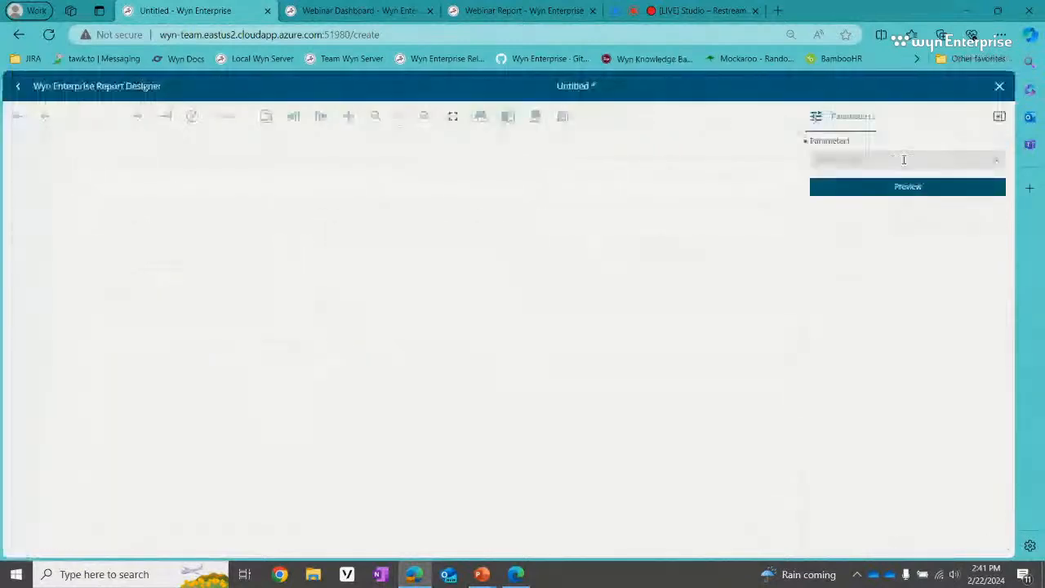
pyautogui.click(975, 157)
pyautogui.scroll(-2, 824, 208)
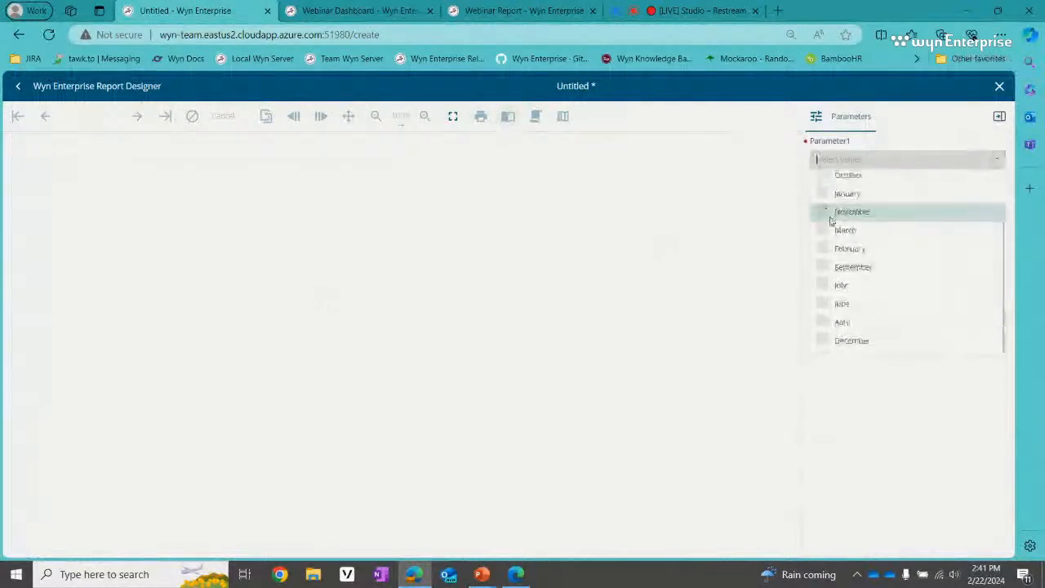
pyautogui.click(823, 193)
pyautogui.scroll(2, 823, 210)
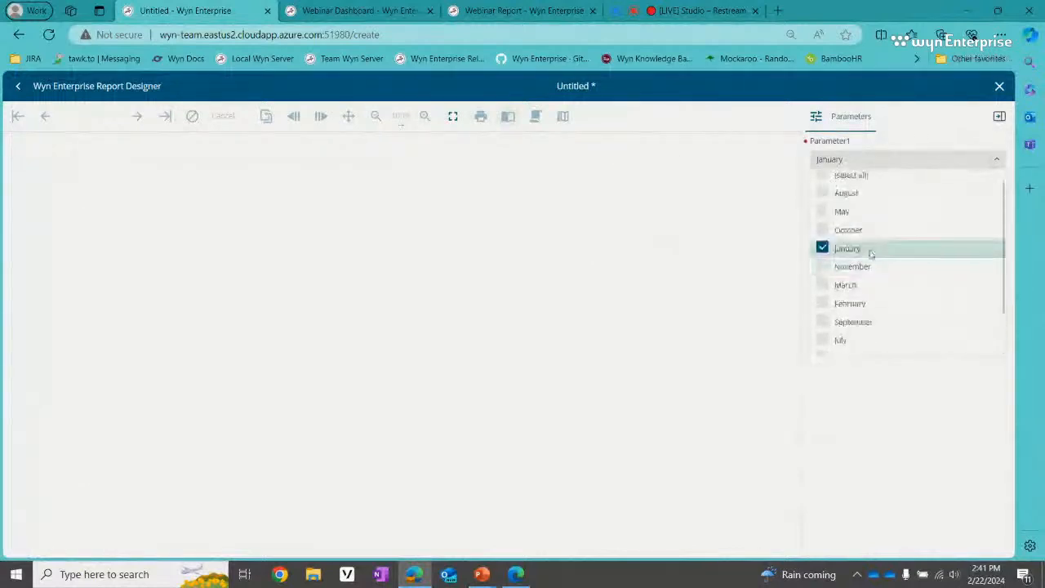
pyautogui.scroll(-2, 847, 249)
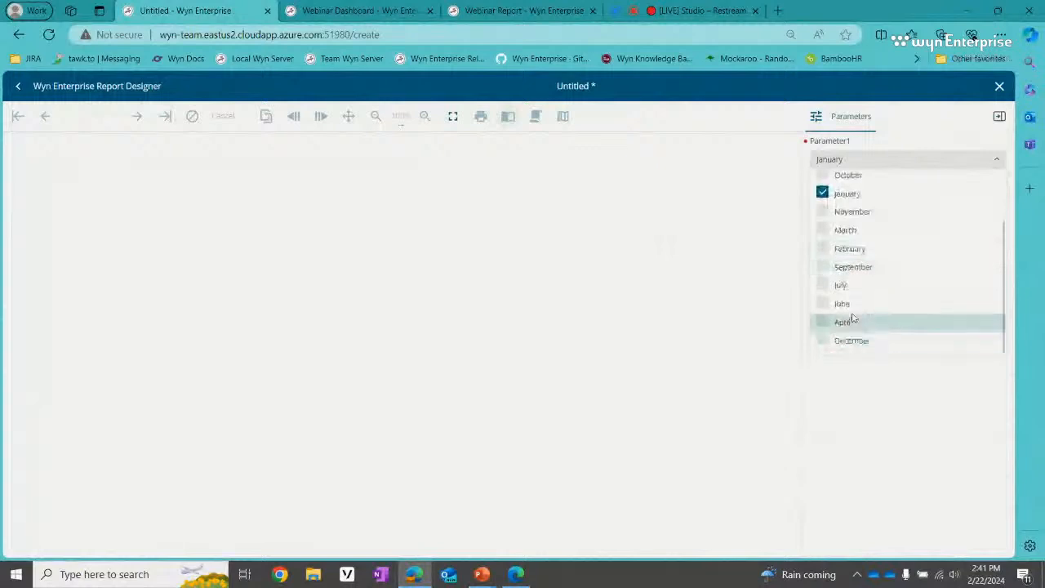
pyautogui.click(849, 249)
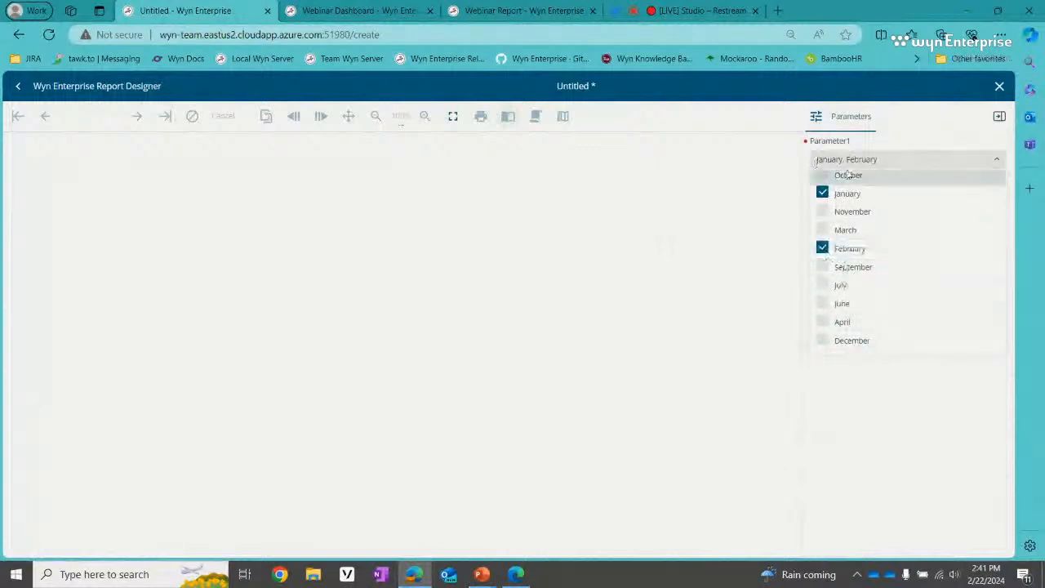
pyautogui.click(887, 408)
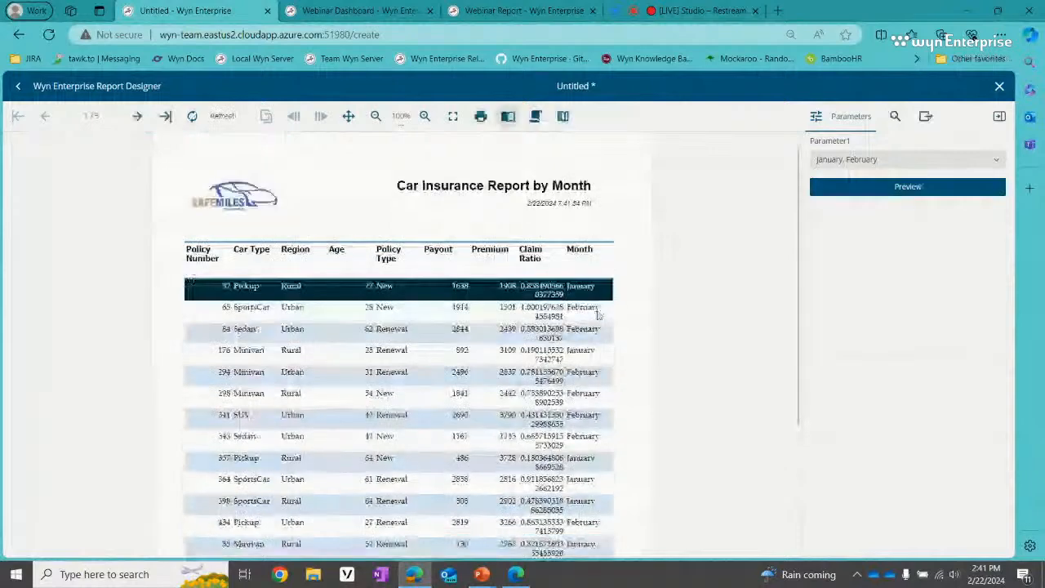
pyautogui.scroll(-3, 587, 392)
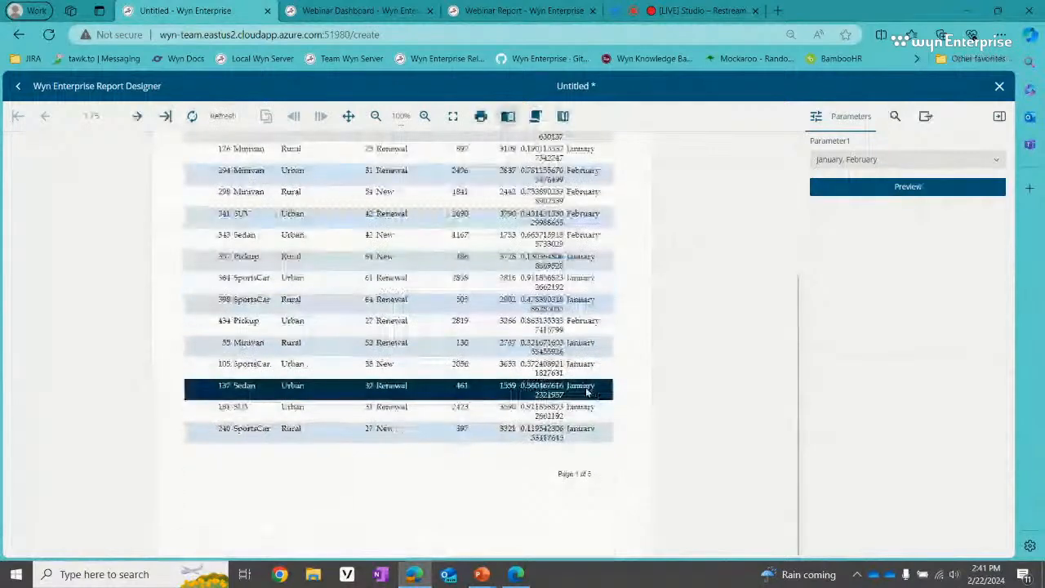
pyautogui.scroll(3, 586, 392)
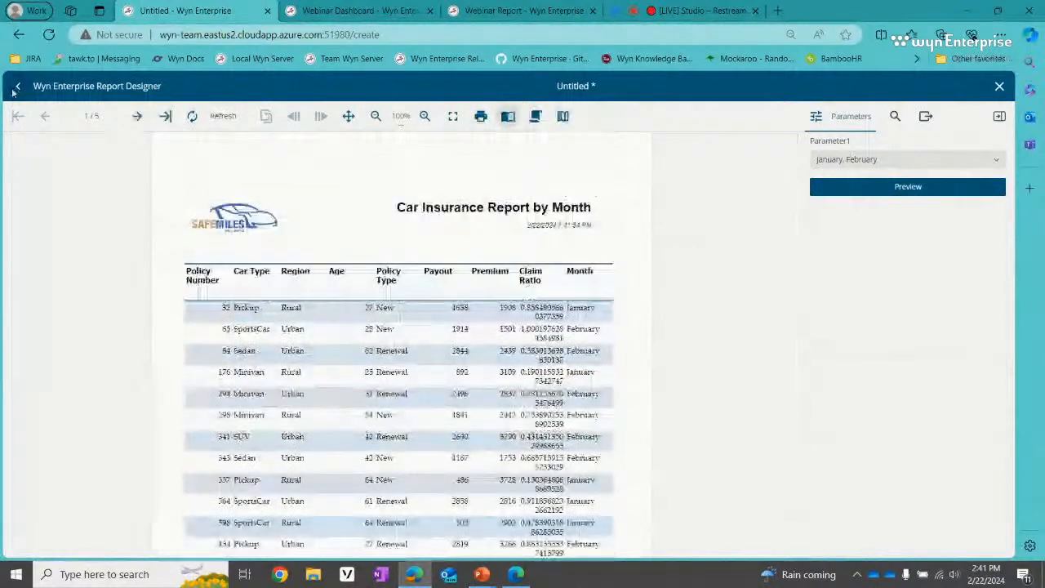
pyautogui.click(16, 87)
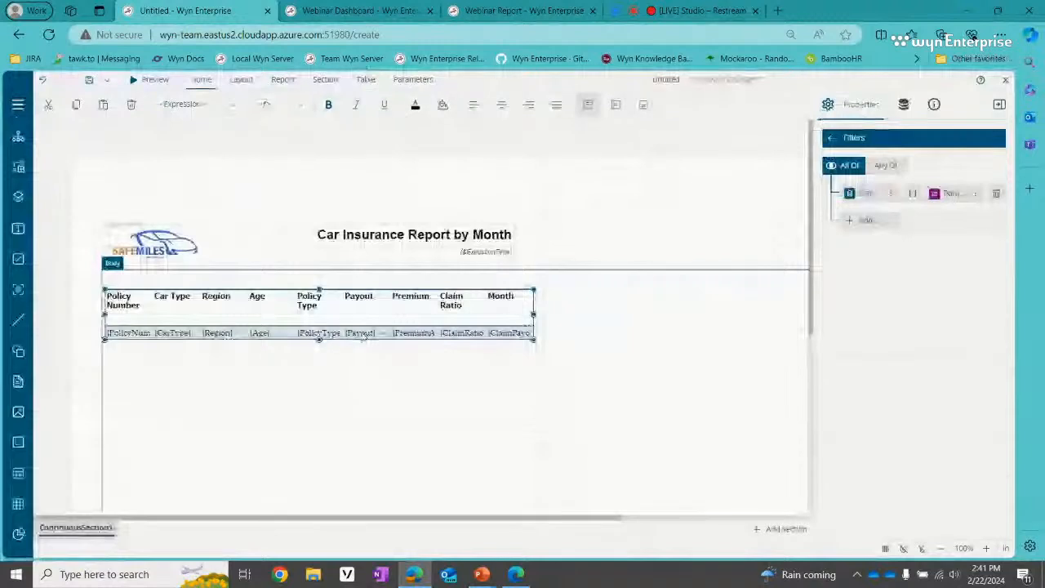
# Step: Save the report as "Car Insurance Report for Webinar 01"
pyautogui.scroll(-1, 492, 317)
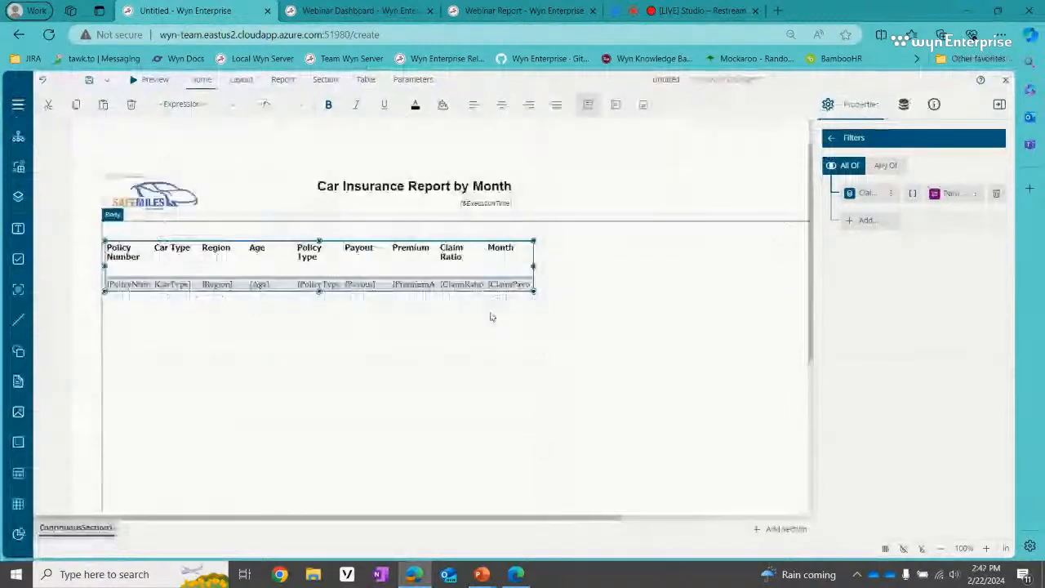
pyautogui.scroll(-3, 492, 317)
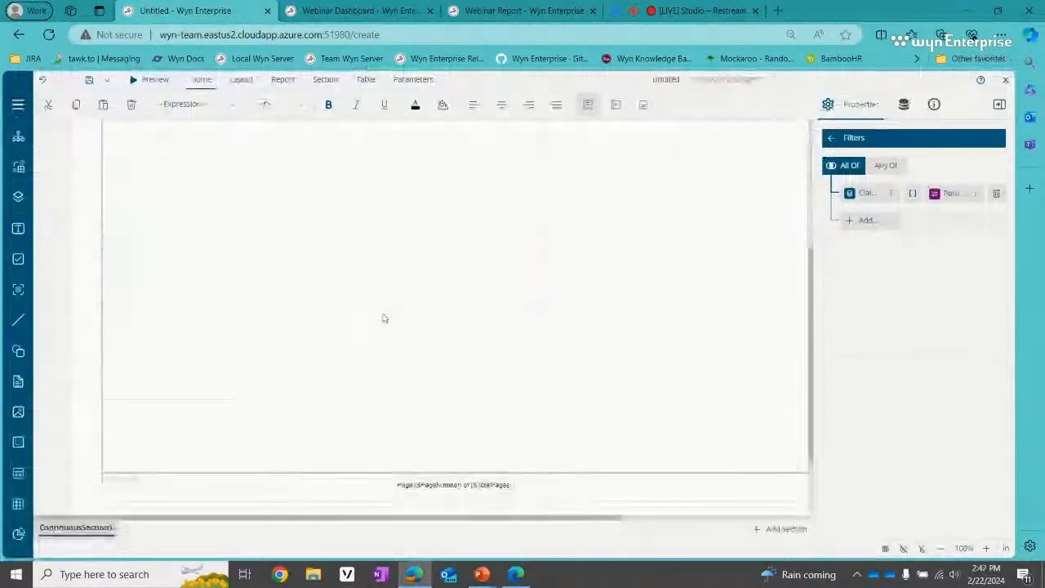
pyautogui.click(89, 81)
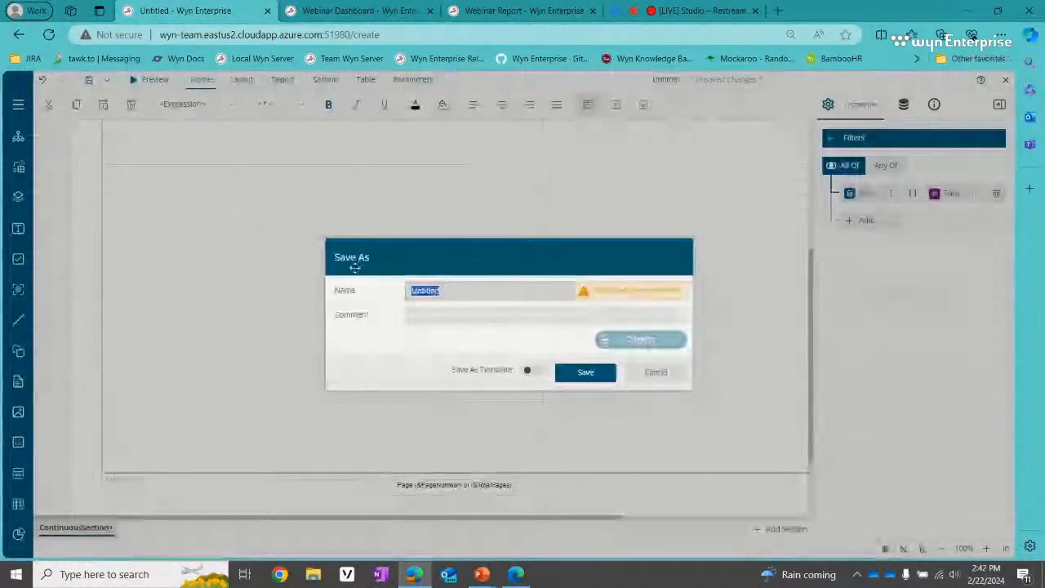
pyautogui.write('C')
pyautogui.press('Down')
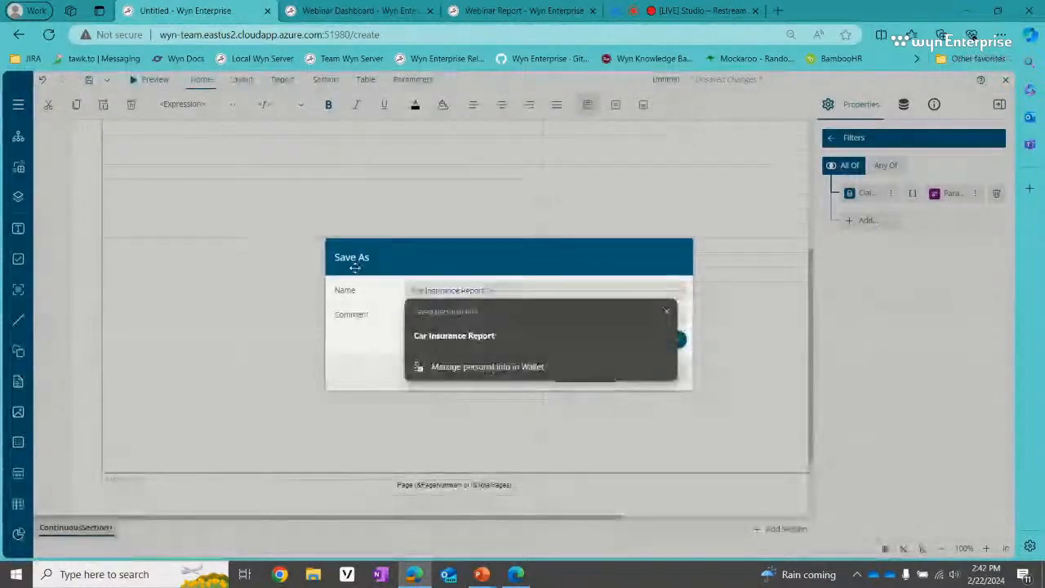
pyautogui.press('Tab')
pyautogui.click(504, 286)
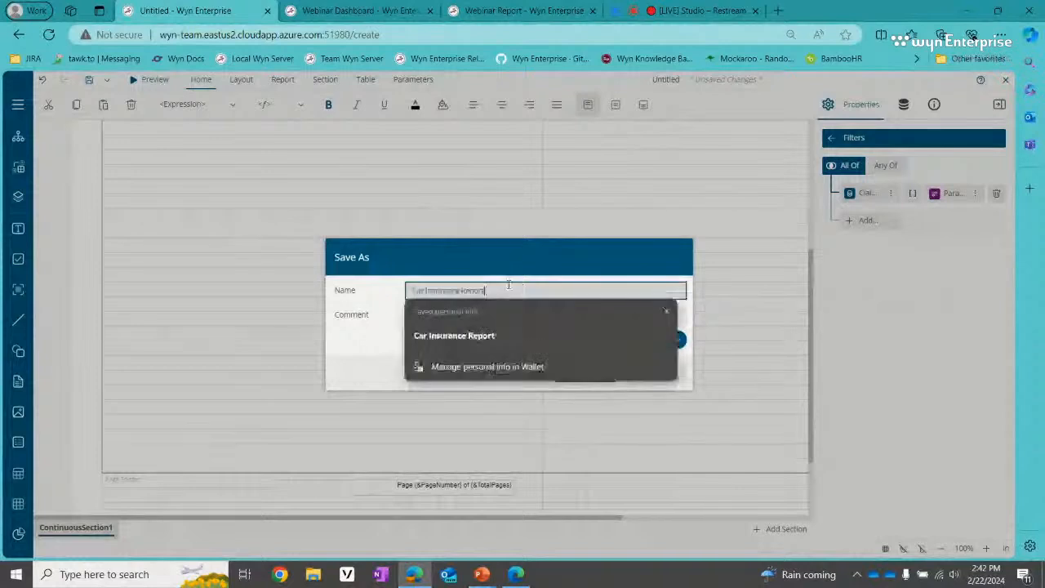
pyautogui.write('for WEbinar')
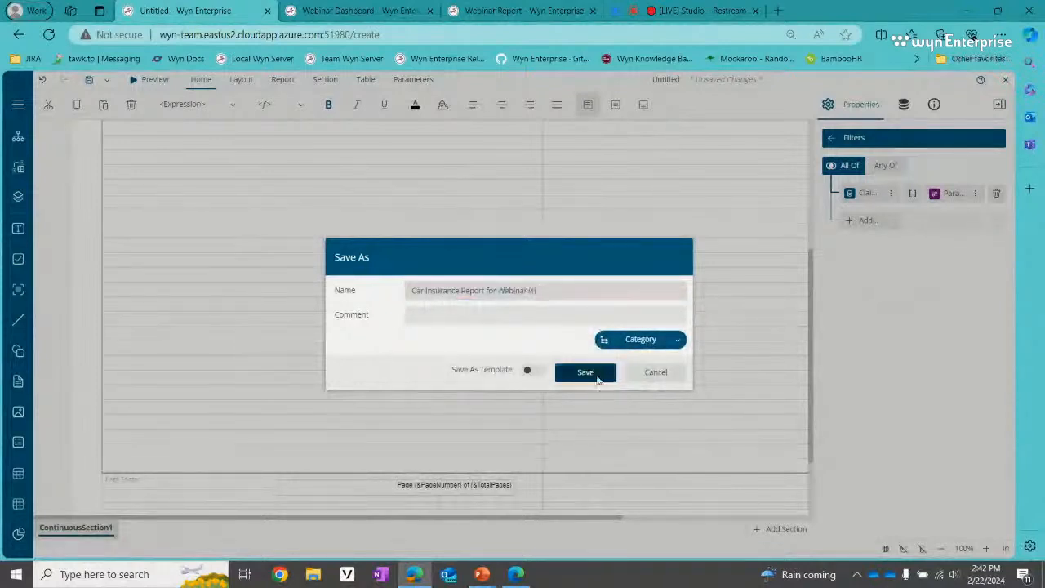
pyautogui.click(586, 372)
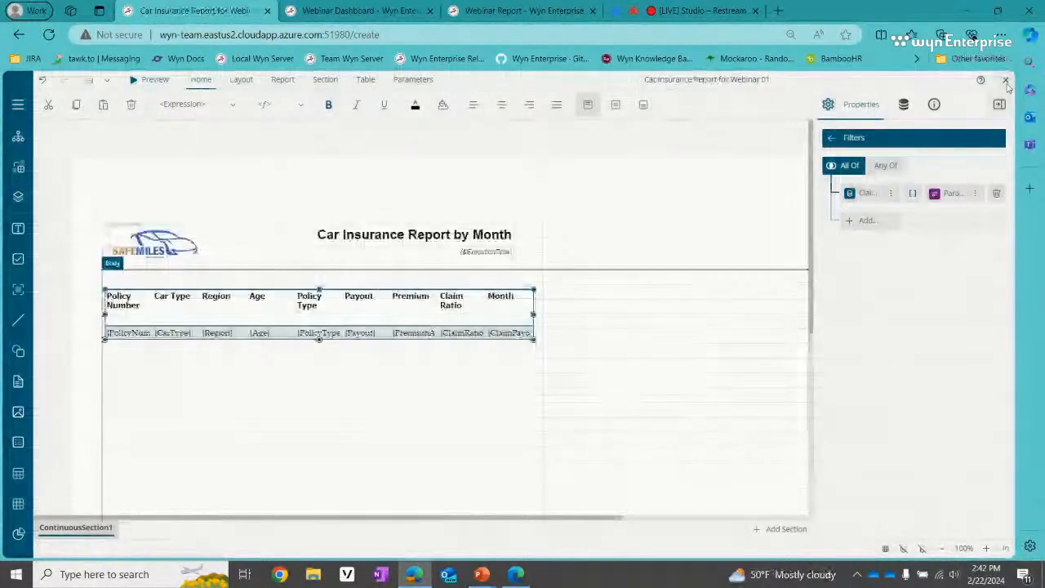
# Step: Close the report designer and open Car Insurance Dashboard for Webinar 01 from the uncategorized documents for editing
pyautogui.click(1006, 80)
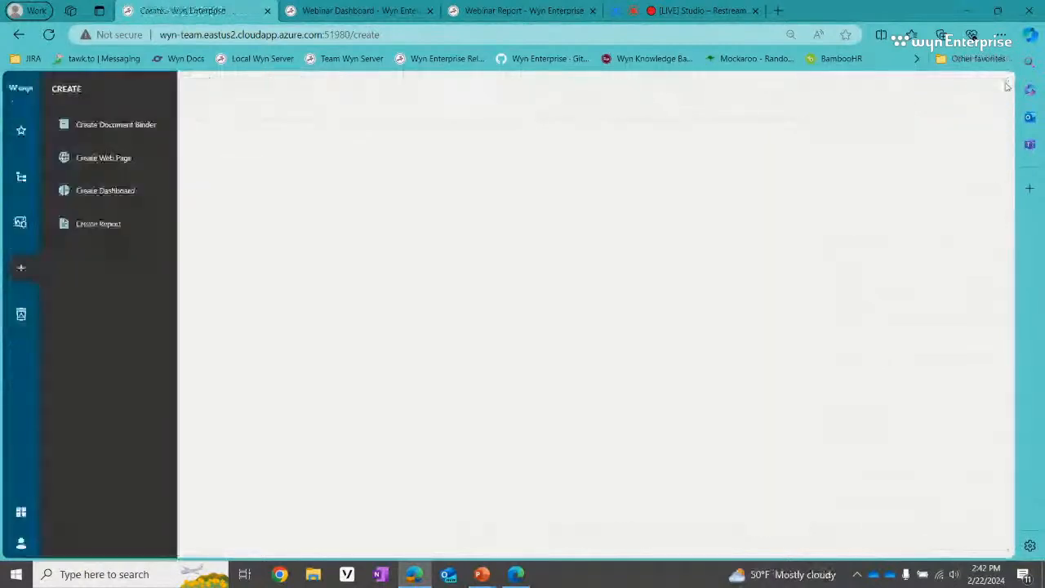
pyautogui.click(21, 177)
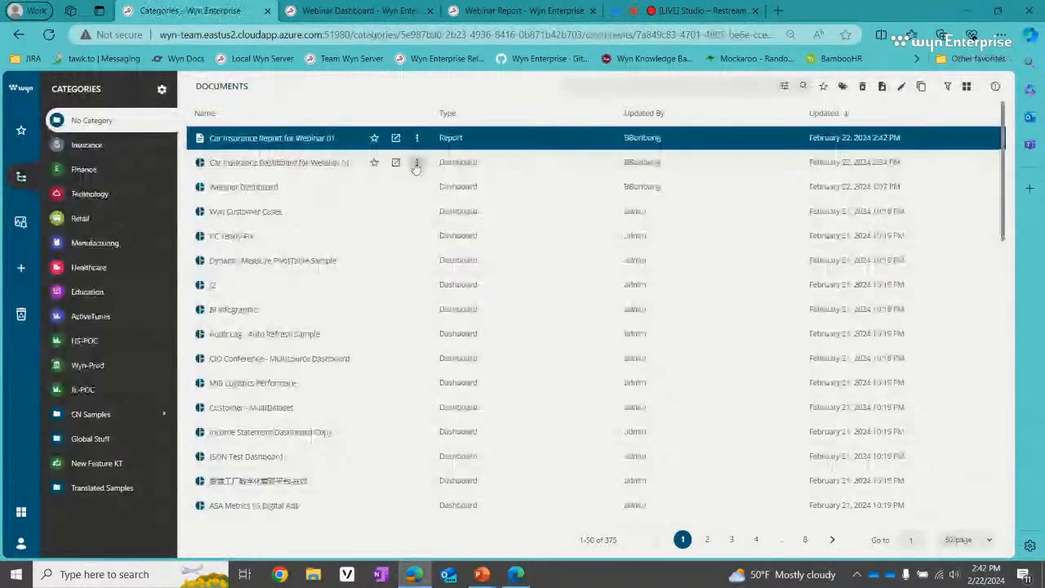
pyautogui.click(416, 166)
pyautogui.click(382, 171)
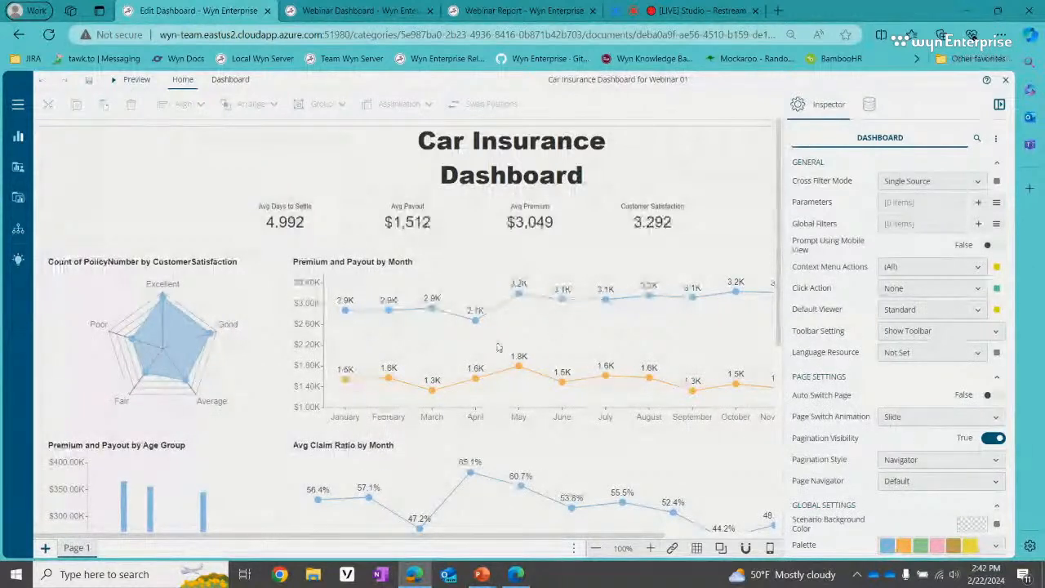
# Step: Add a Jump To action named "Jump to Report by Month" to the Premium and Payout by Month line chart
pyautogui.click(445, 346)
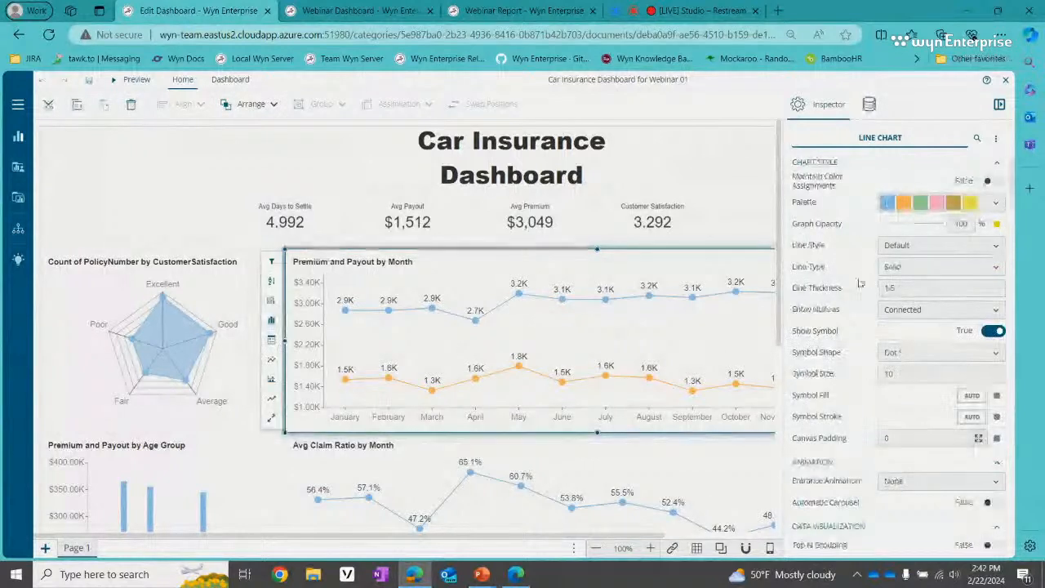
pyautogui.scroll(-3, 859, 283)
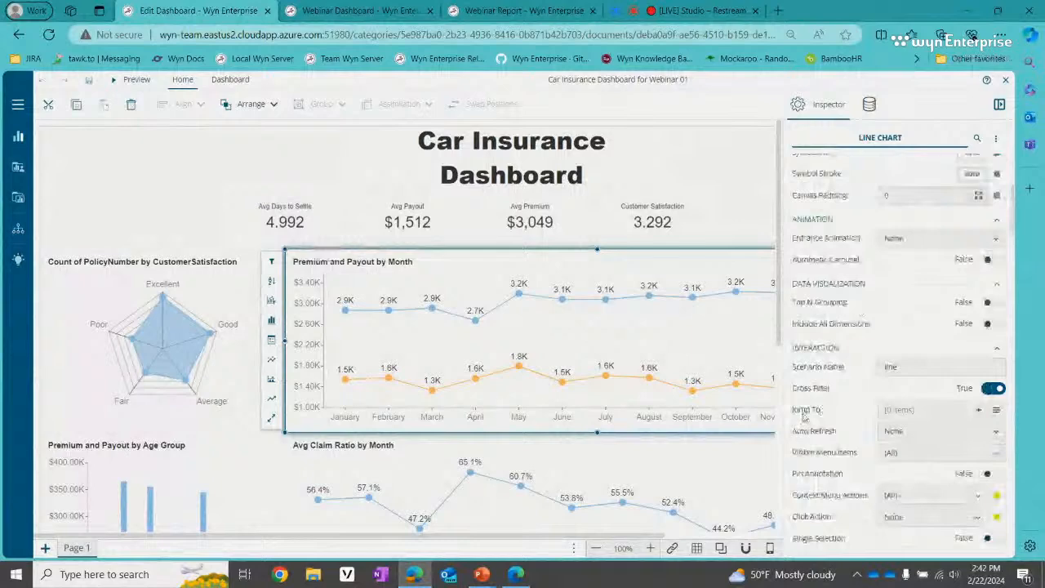
pyautogui.click(982, 416)
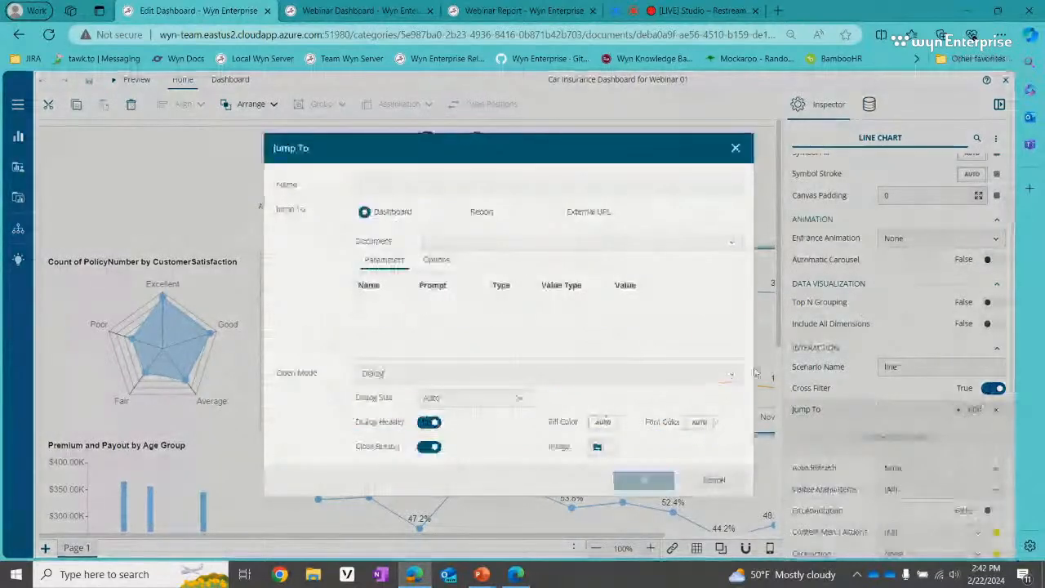
pyautogui.click(363, 184)
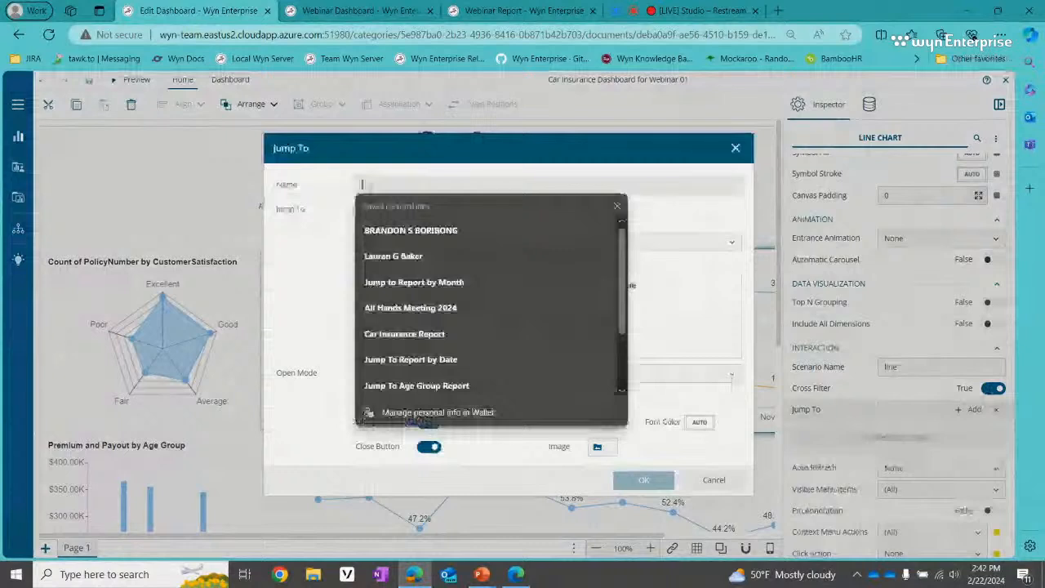
pyautogui.write('Ju')
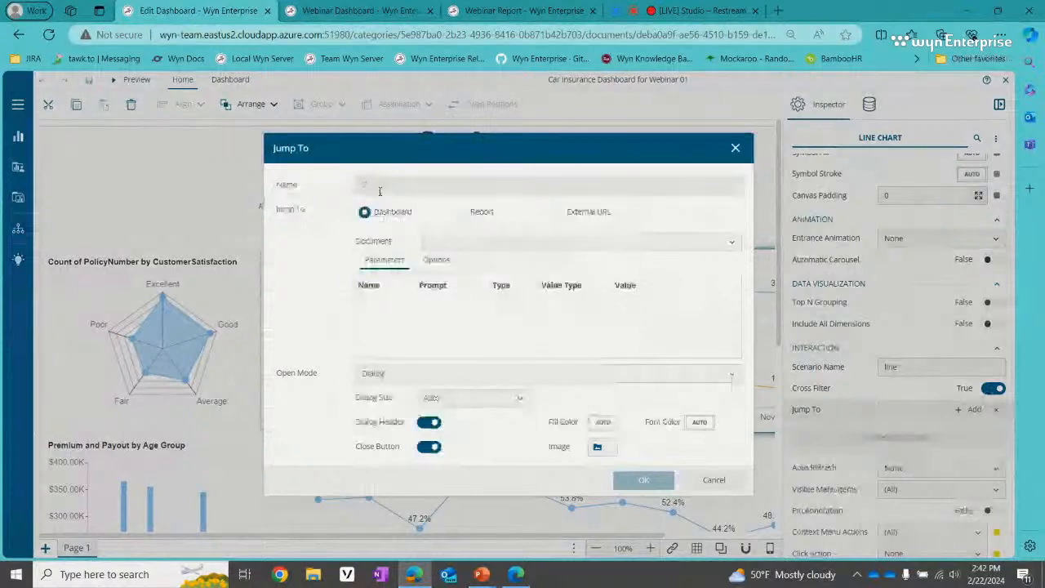
pyautogui.write('mp')
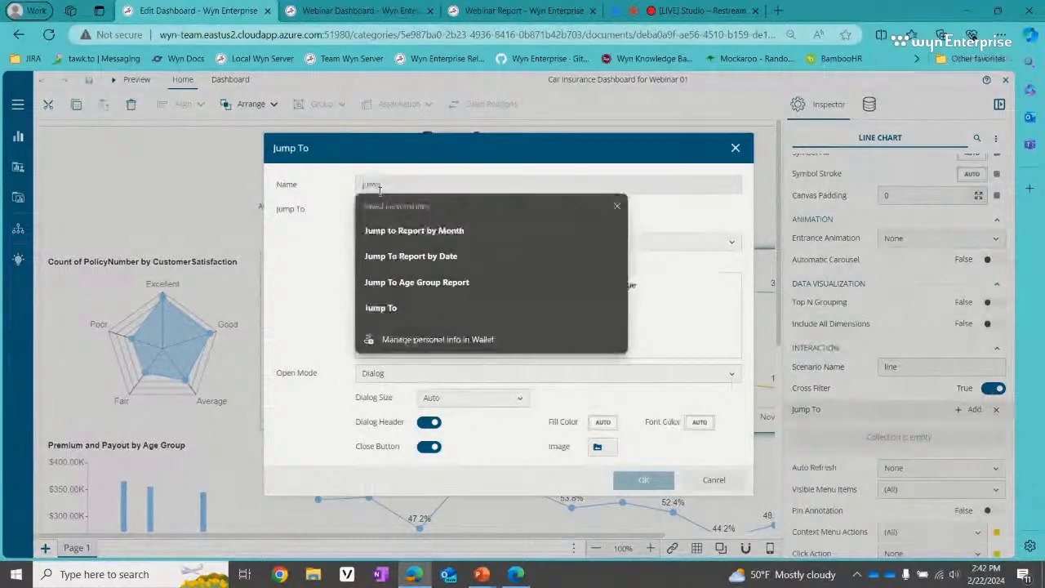
pyautogui.click(441, 232)
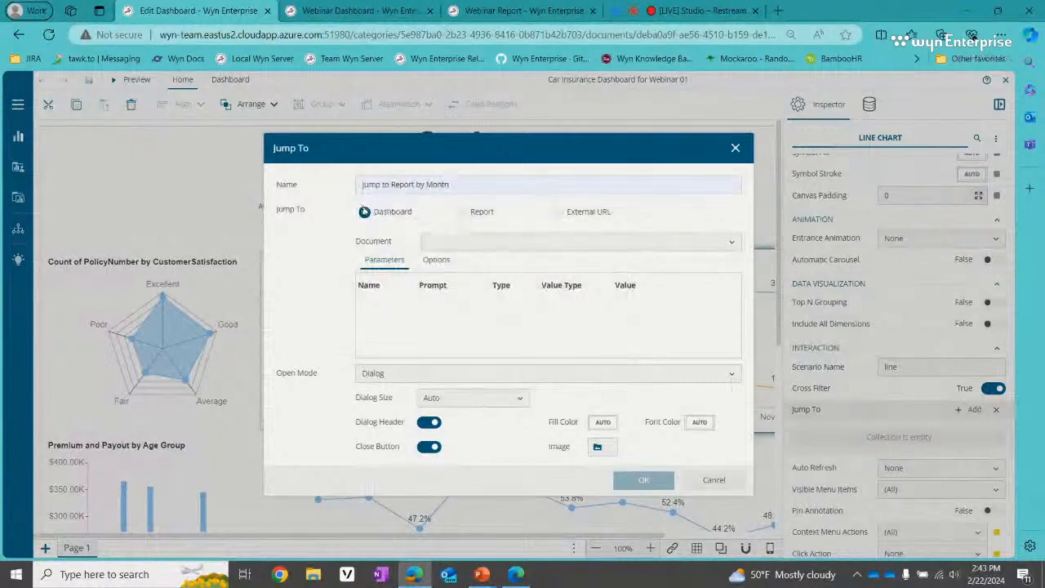
# Step: Make the jump target a report and choose Car Insurance Report for Webinar 01 as its document
pyautogui.click(462, 216)
pyautogui.click(493, 247)
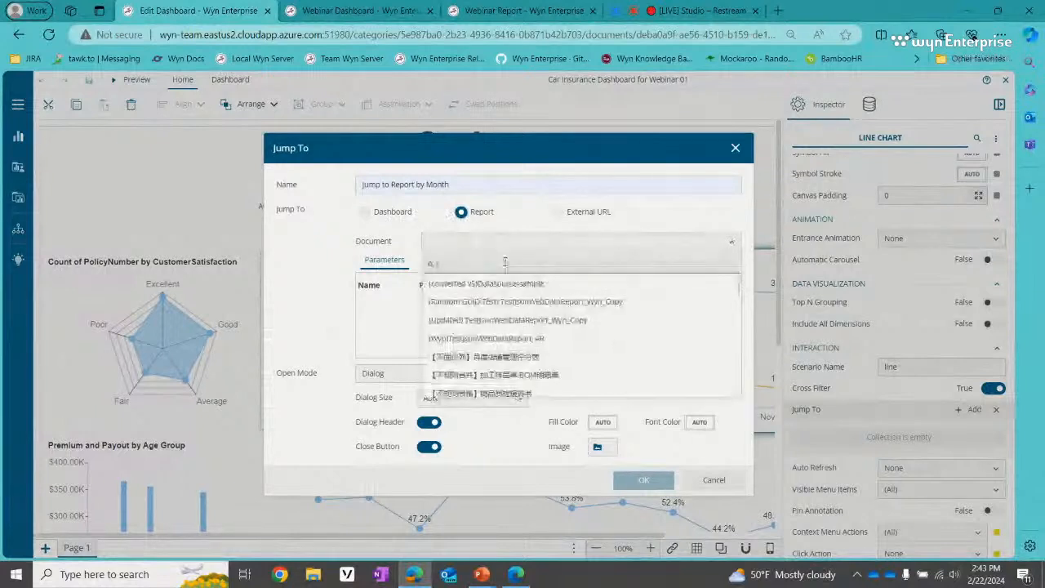
pyautogui.write('car')
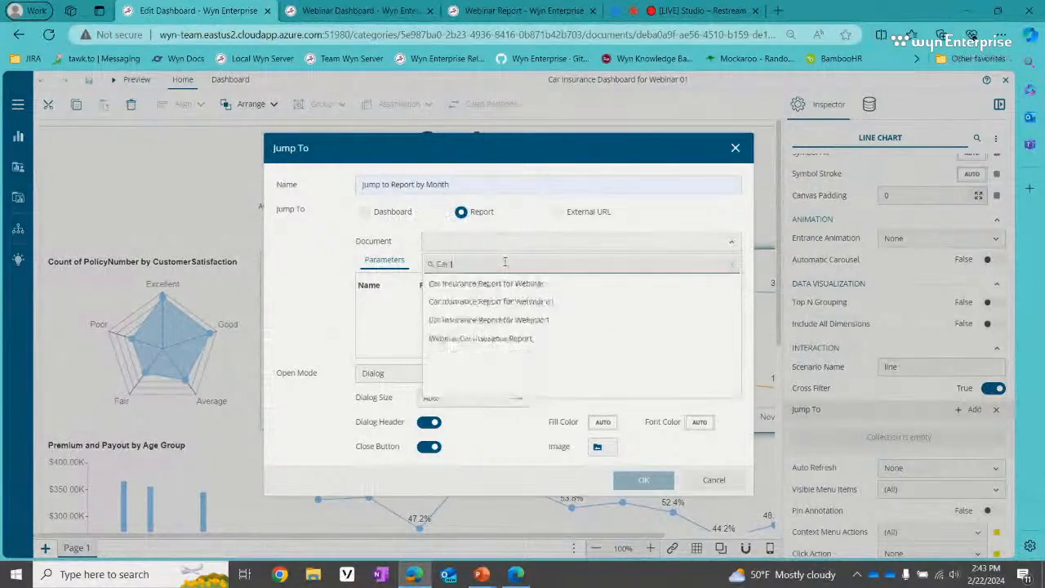
pyautogui.click(547, 309)
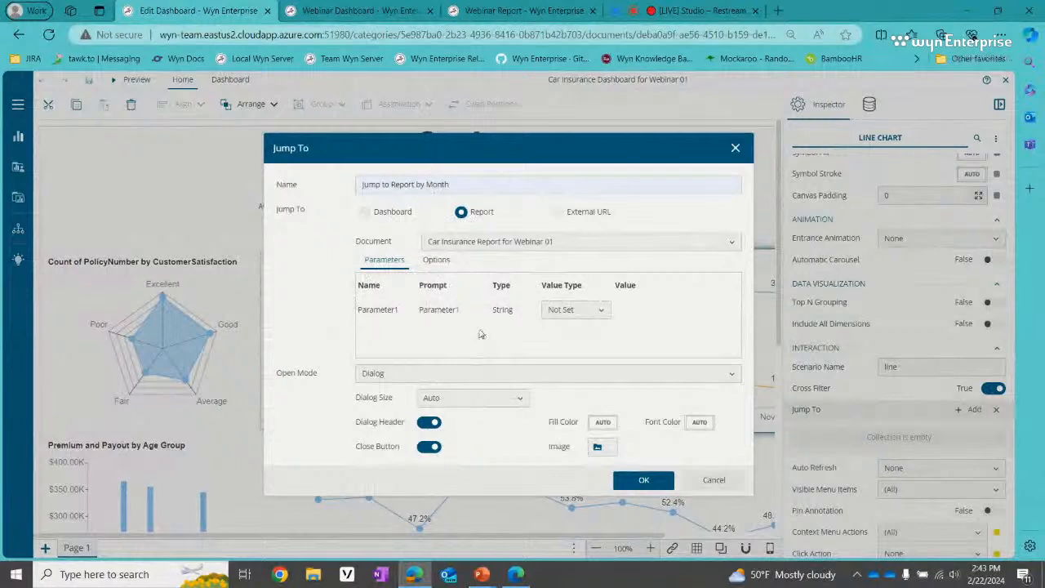
# Step: Set Parameter1 to take a selected value and keep only the ClaimPayoutMonthName field as its source
pyautogui.moveTo(574, 158); pyautogui.dragTo(176, 113)
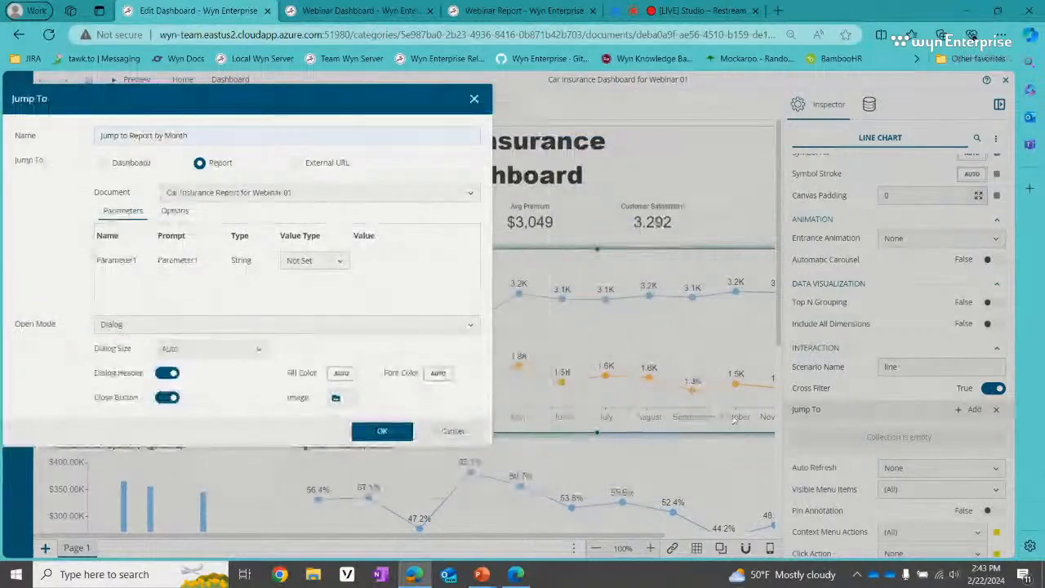
pyautogui.click(309, 263)
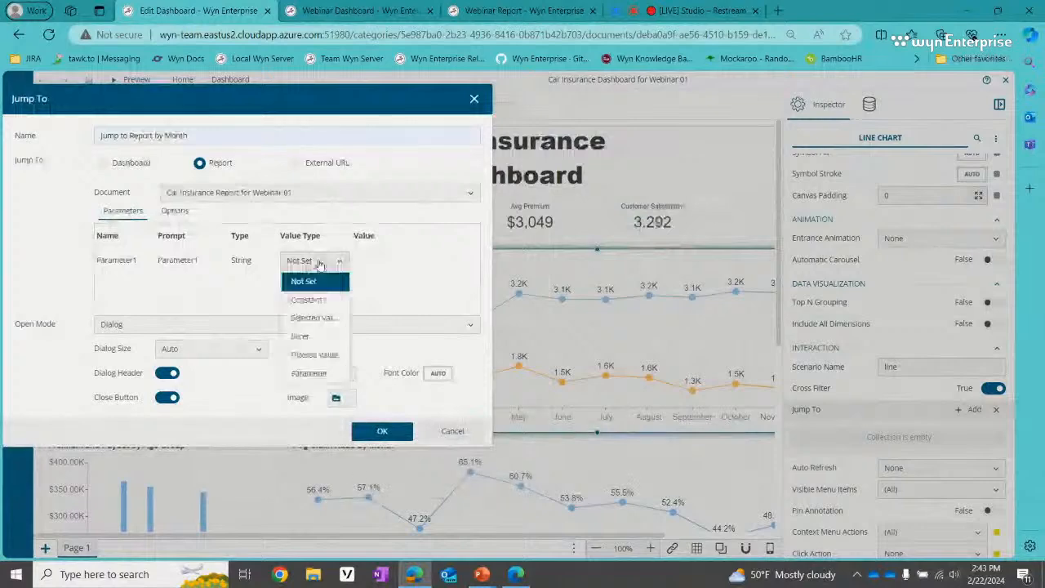
pyautogui.click(326, 320)
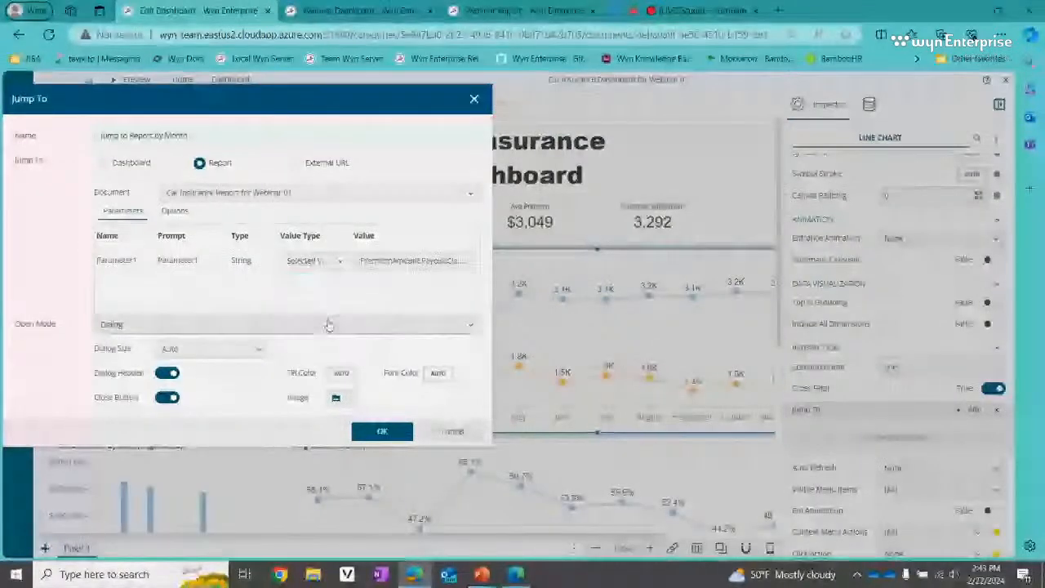
pyautogui.click(424, 261)
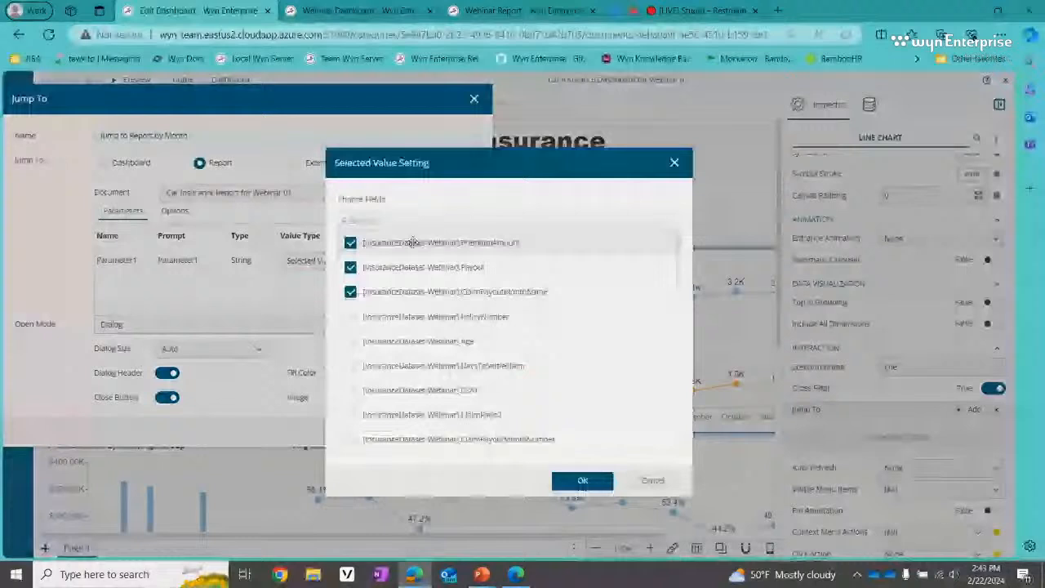
pyautogui.click(350, 243)
pyautogui.click(350, 243)
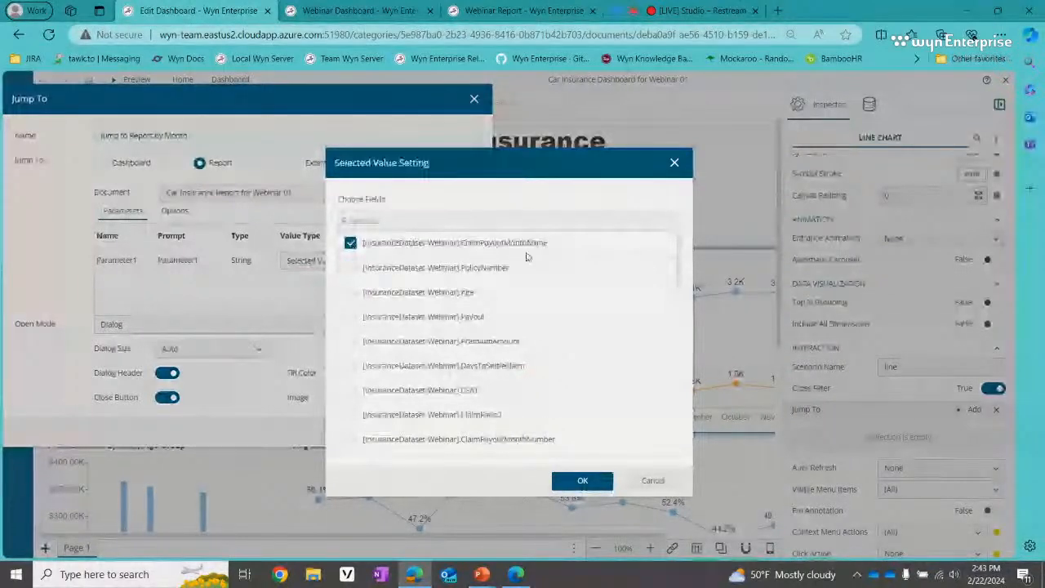
pyautogui.click(583, 481)
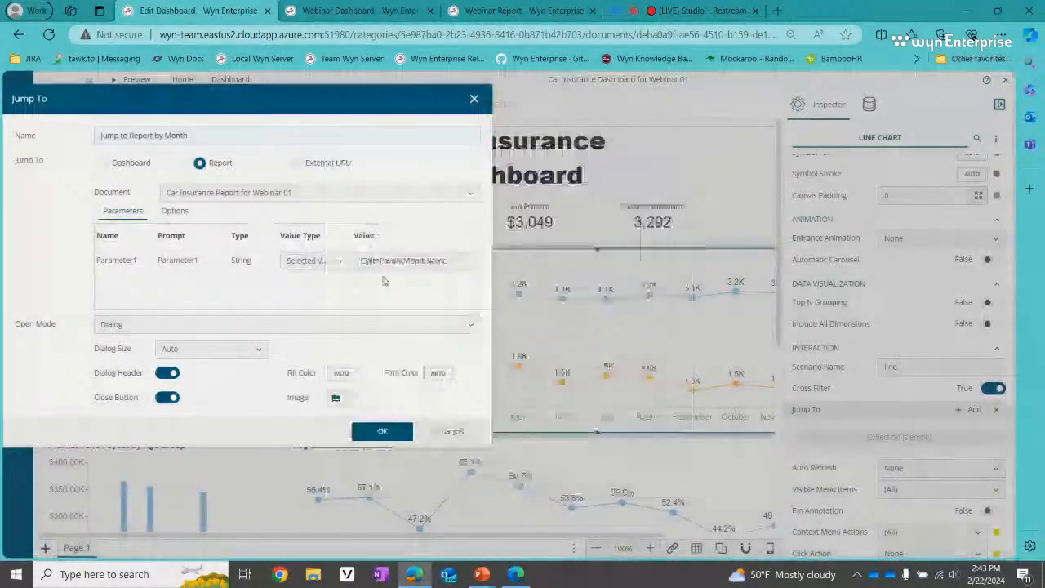
# Step: Set the jump's open mode to New Window and accept the Jump To settings
pyautogui.click(266, 327)
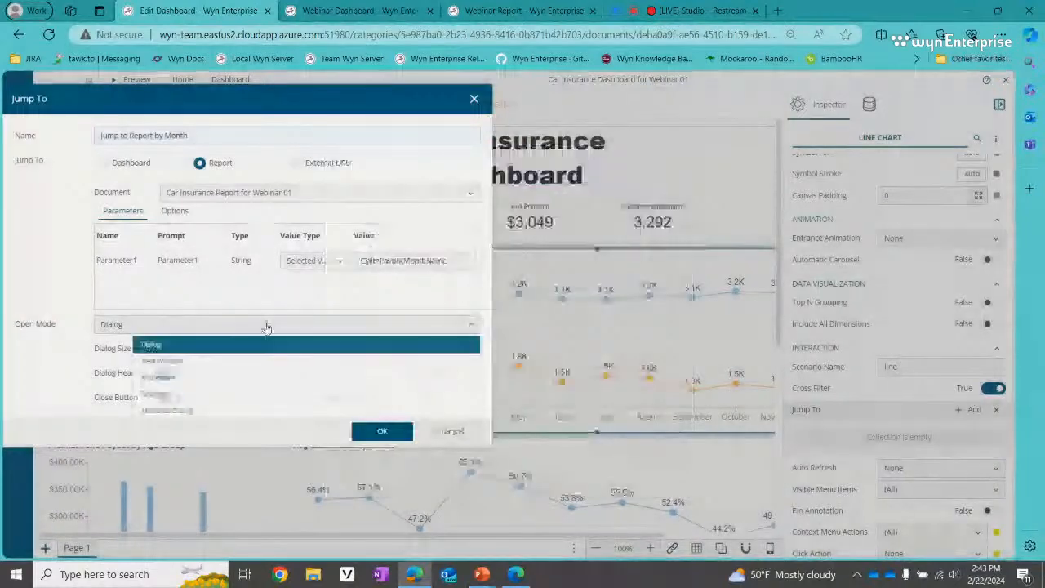
pyautogui.click(150, 363)
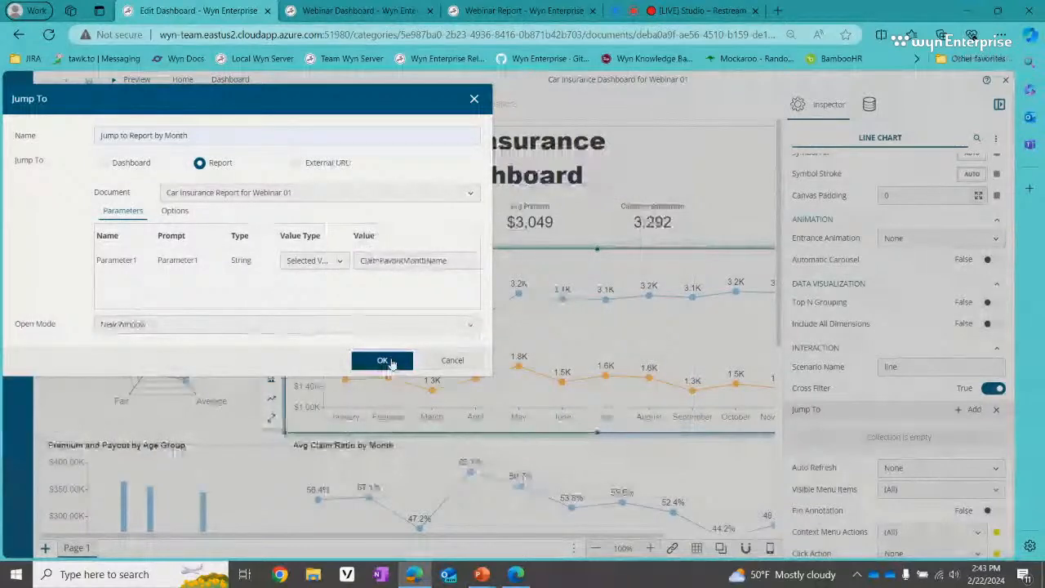
pyautogui.click(383, 360)
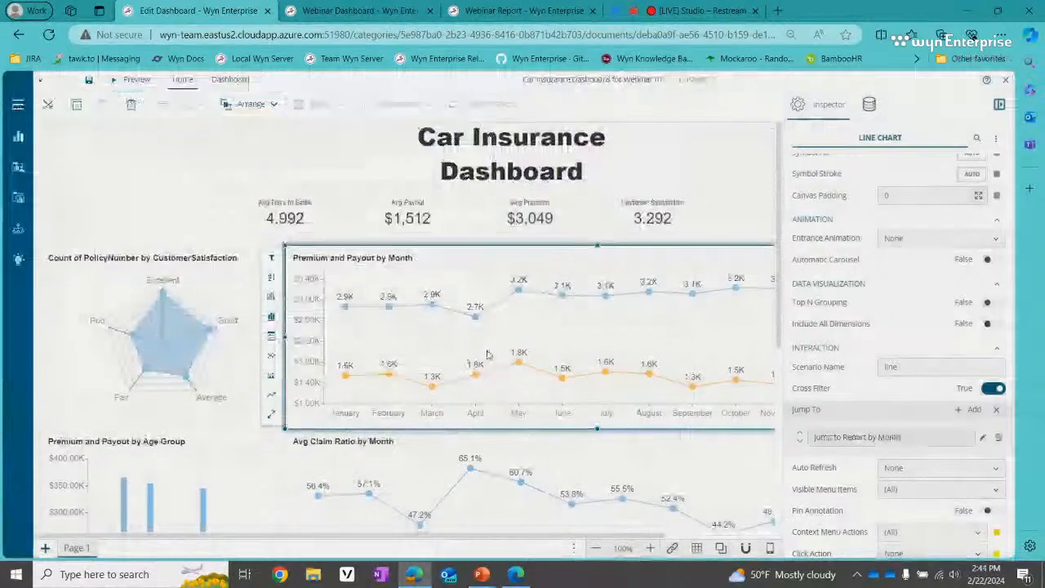
# Step: Preview the dashboard and select the May, June and July premium points together in the Premium and Payout by Month chart
pyautogui.scroll(-4, 486, 351)
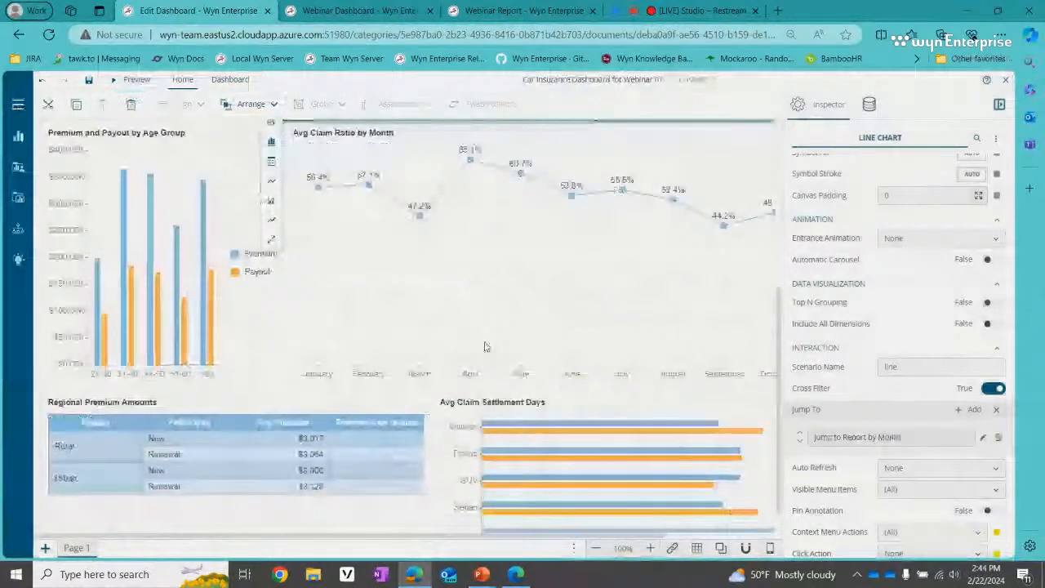
pyautogui.scroll(4, 486, 347)
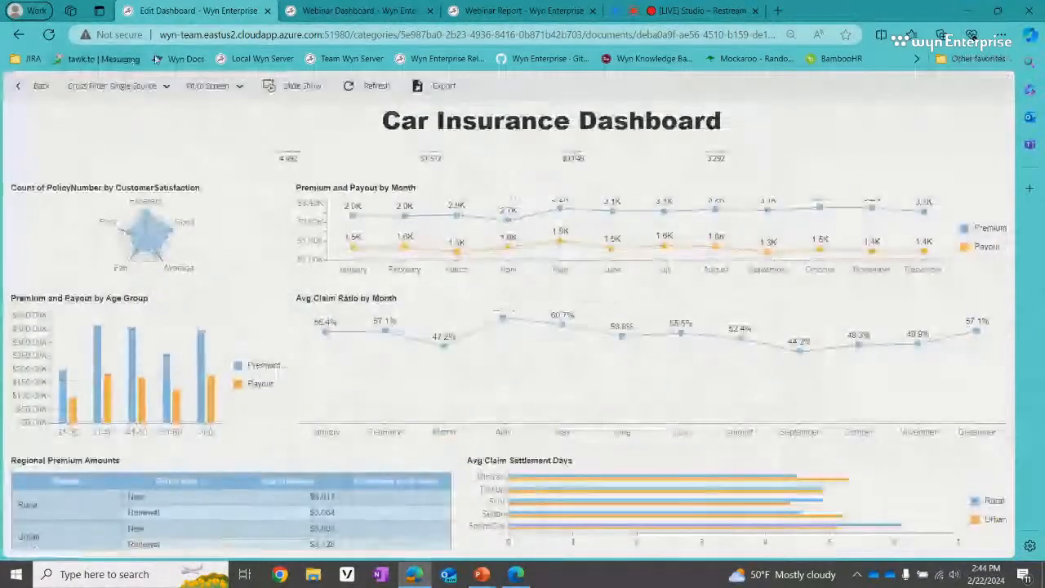
pyautogui.moveTo(560, 211)
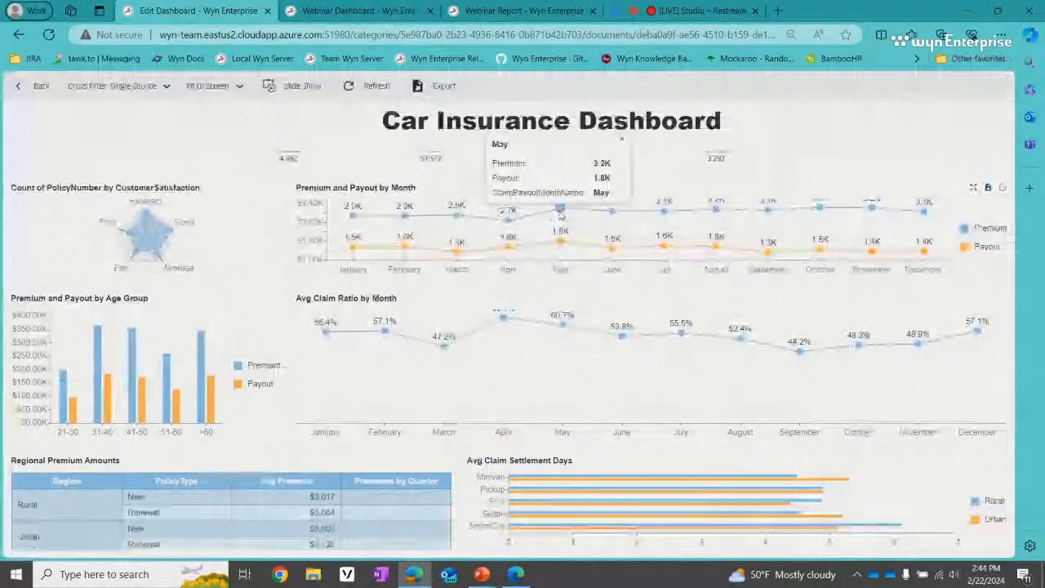
pyautogui.click(560, 212)
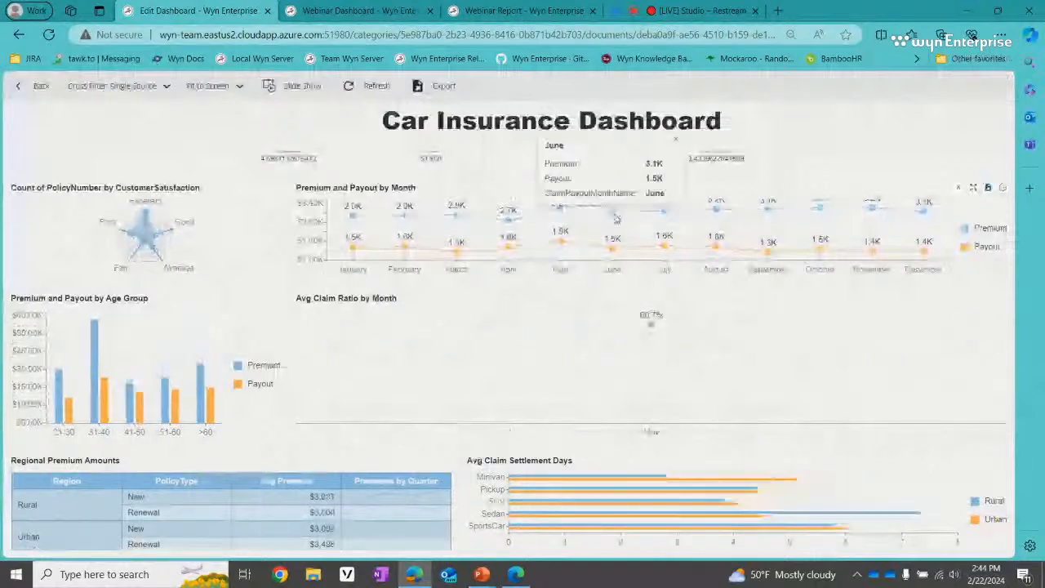
pyautogui.keyDown('ctrl'); pyautogui.click(614, 216); pyautogui.keyUp('ctrl')
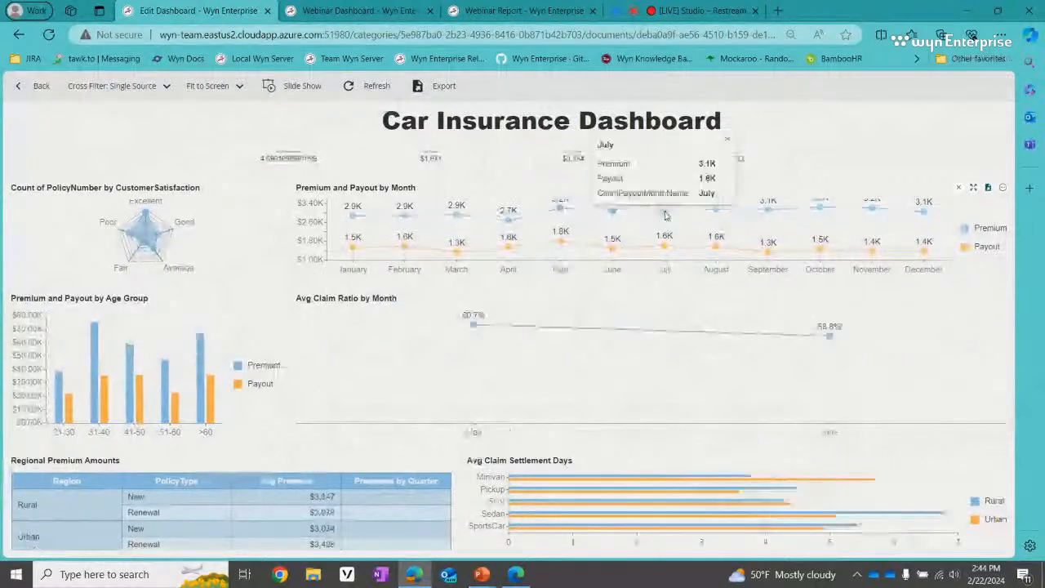
pyautogui.keyDown('ctrl'); pyautogui.click(666, 216); pyautogui.keyUp('ctrl')
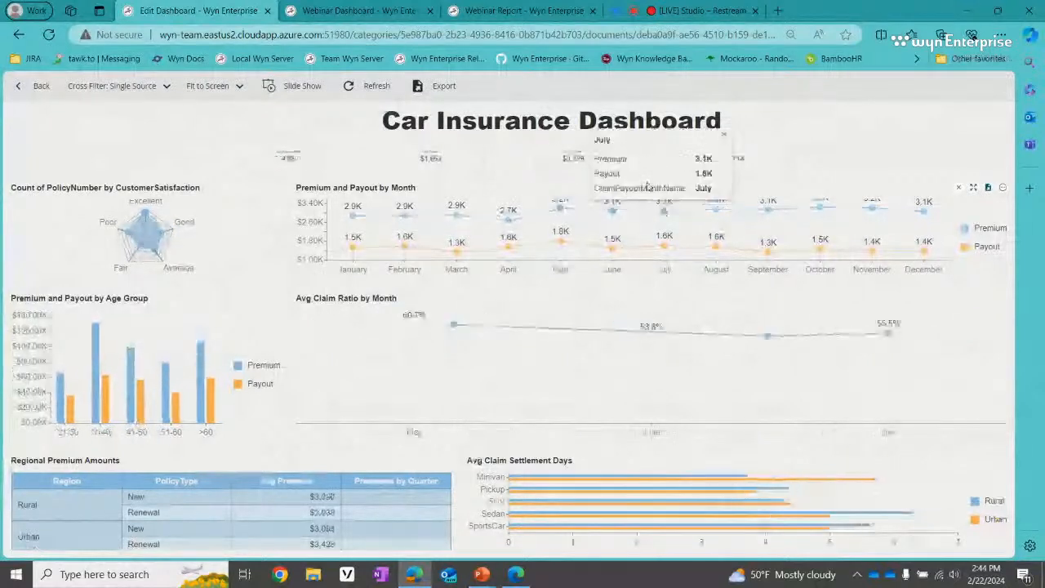
# Step: Jump to Report by Month from the selected chart points and look through the filtered report rows
pyautogui.rightClick(561, 210)
pyautogui.moveTo(673, 274)
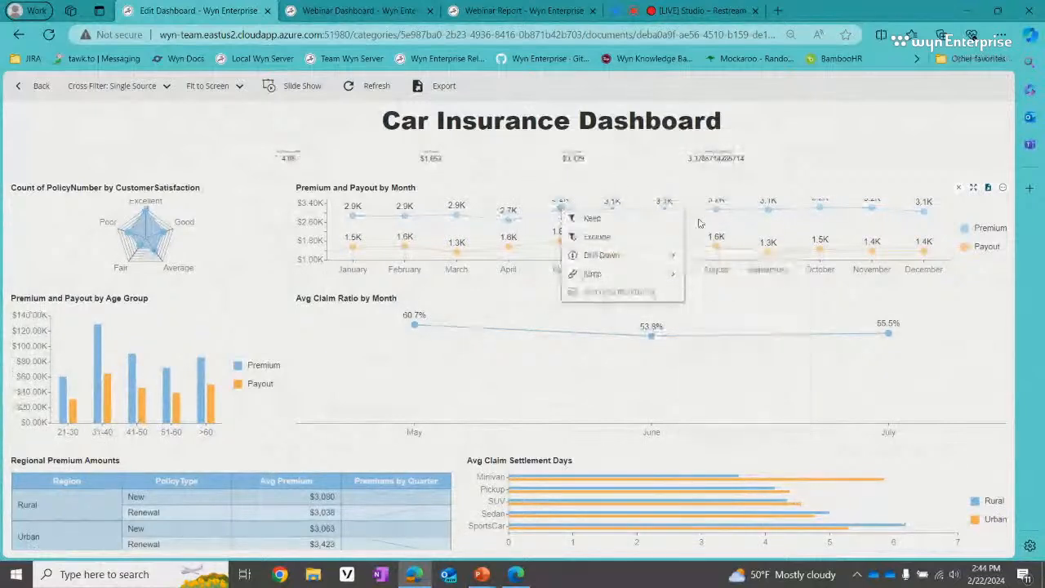
pyautogui.click(682, 186)
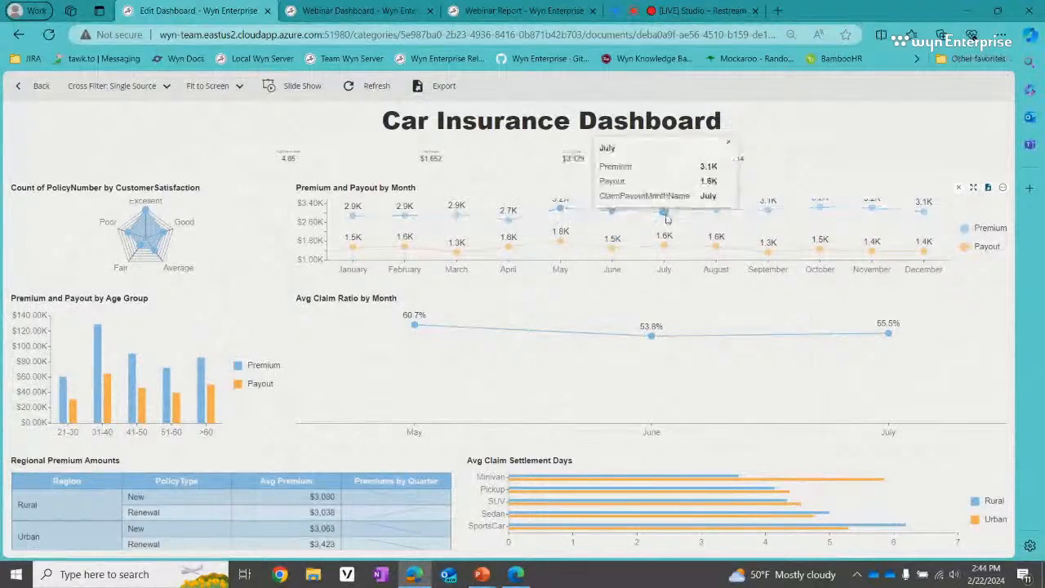
pyautogui.rightClick(562, 212)
pyautogui.moveTo(627, 276)
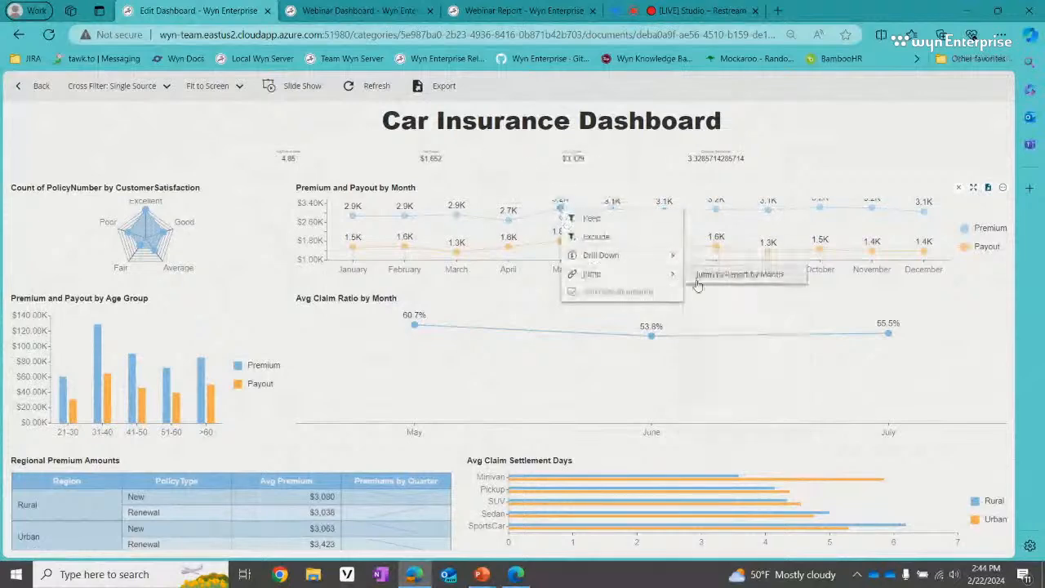
pyautogui.click(701, 279)
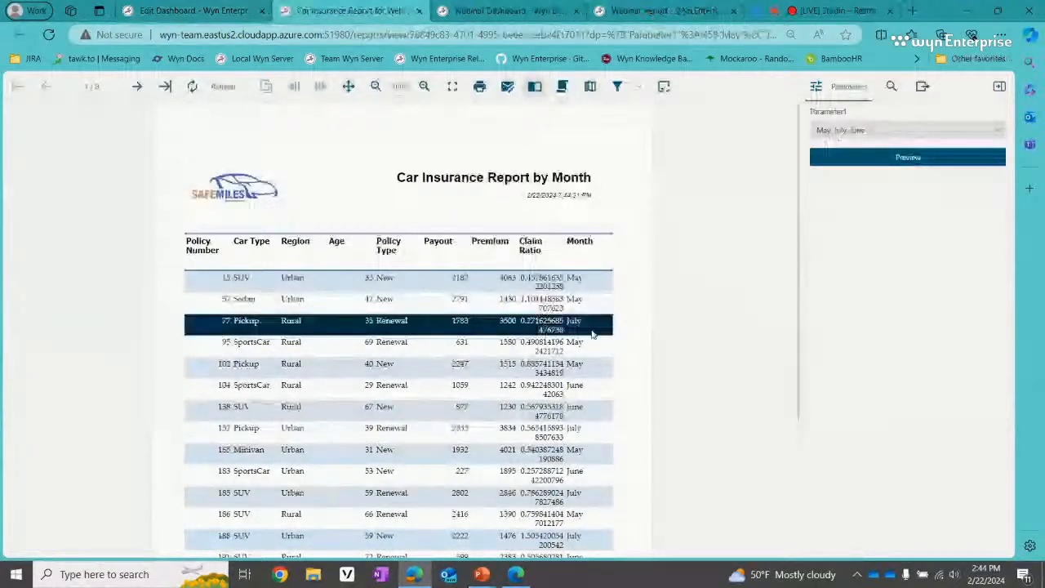
pyautogui.scroll(-3, 593, 335)
pyautogui.scroll(3, 588, 353)
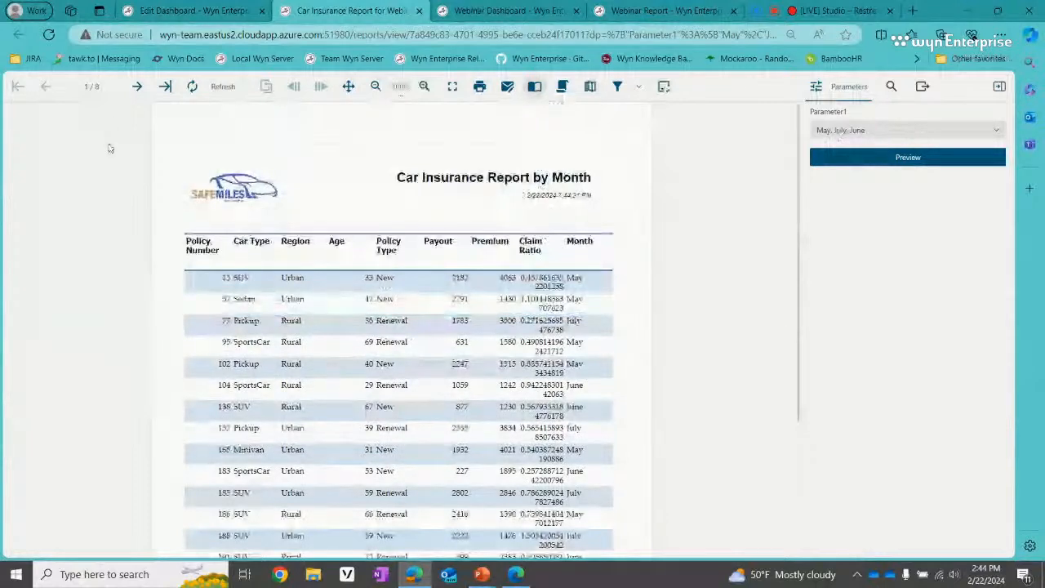
# Step: Compare the opened report with the dashboard's month selection, and return to the dashboard designer
pyautogui.click(213, 8)
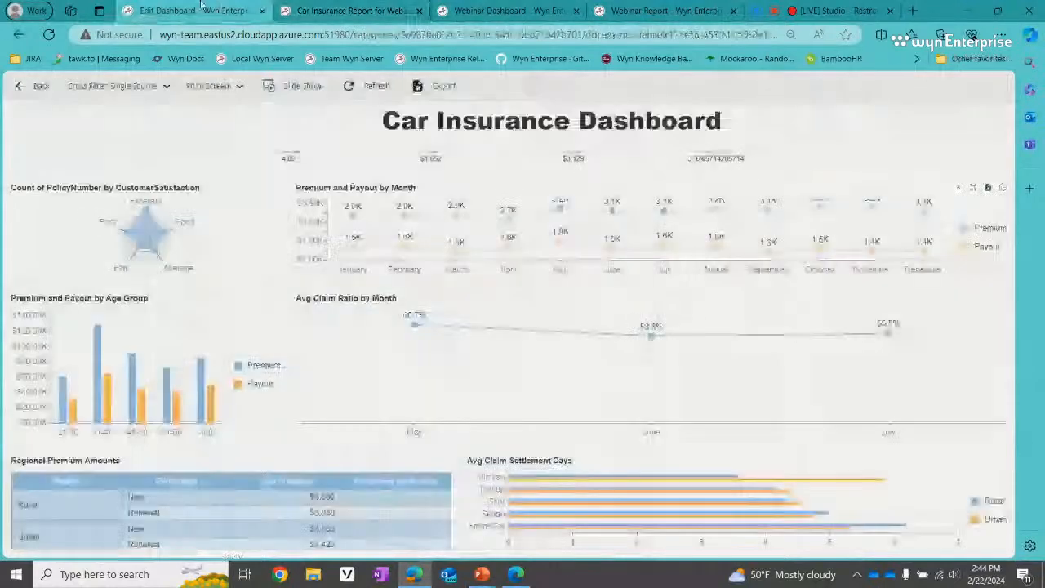
pyautogui.click(337, 11)
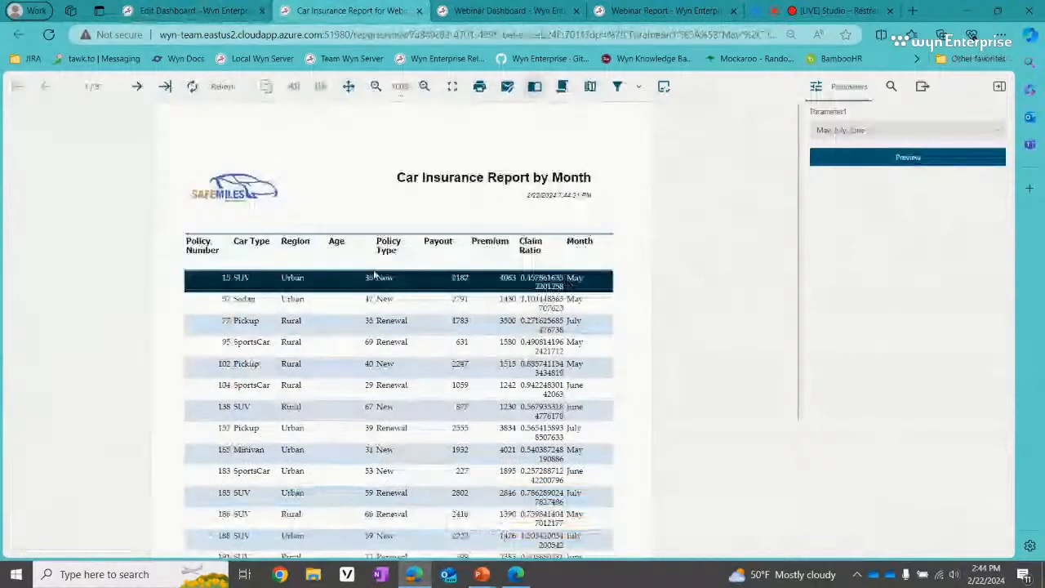
pyautogui.scroll(-3, 477, 281)
pyautogui.scroll(6, 490, 278)
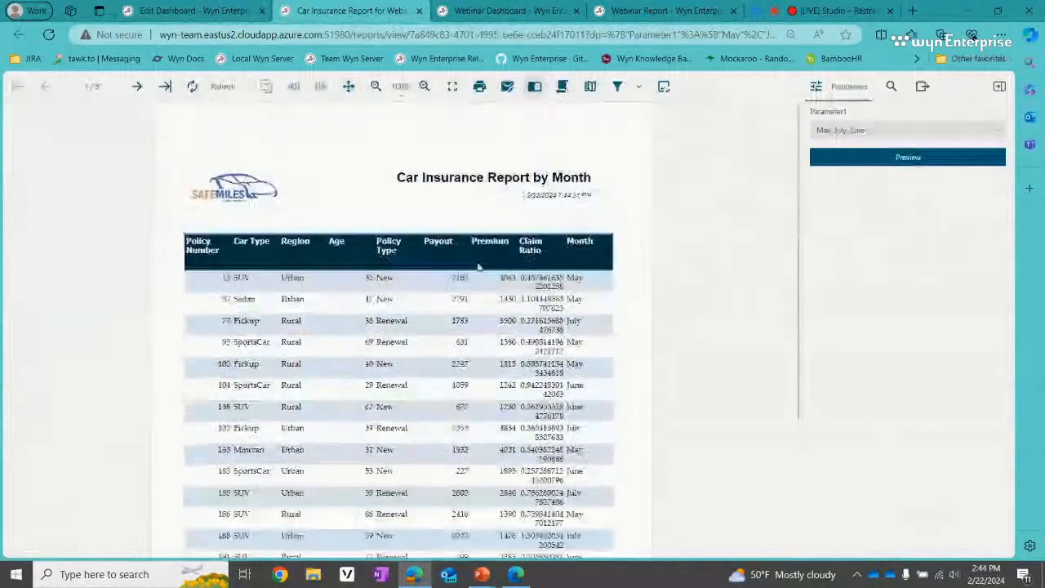
pyautogui.click(180, 10)
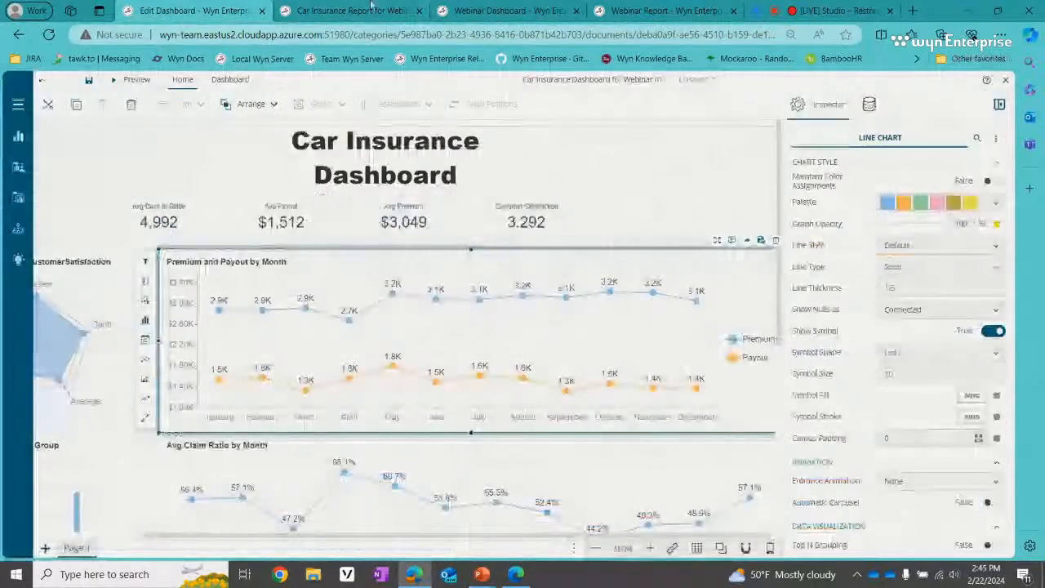
pyautogui.click(370, 8)
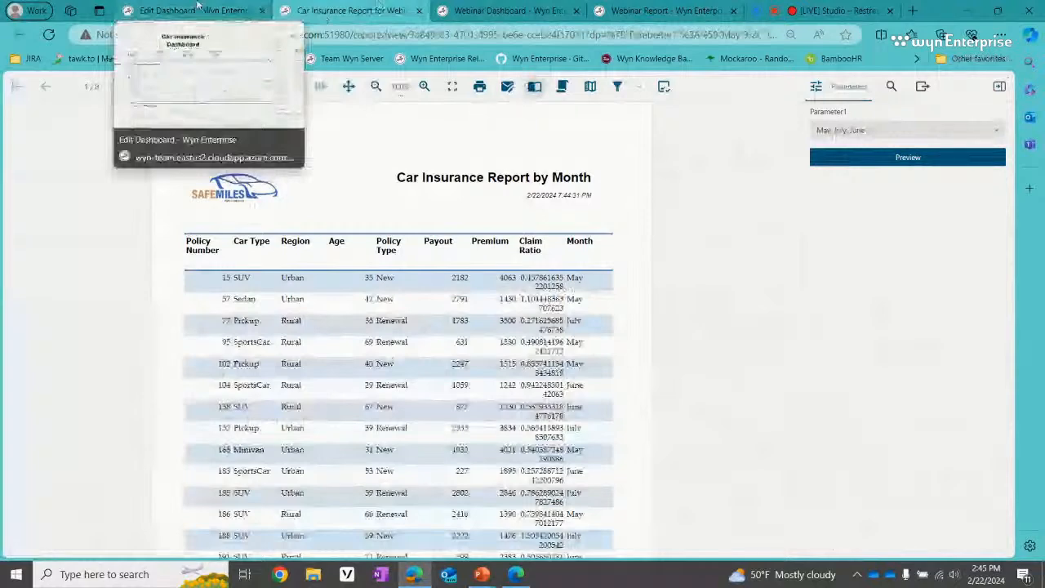
pyautogui.click(200, 10)
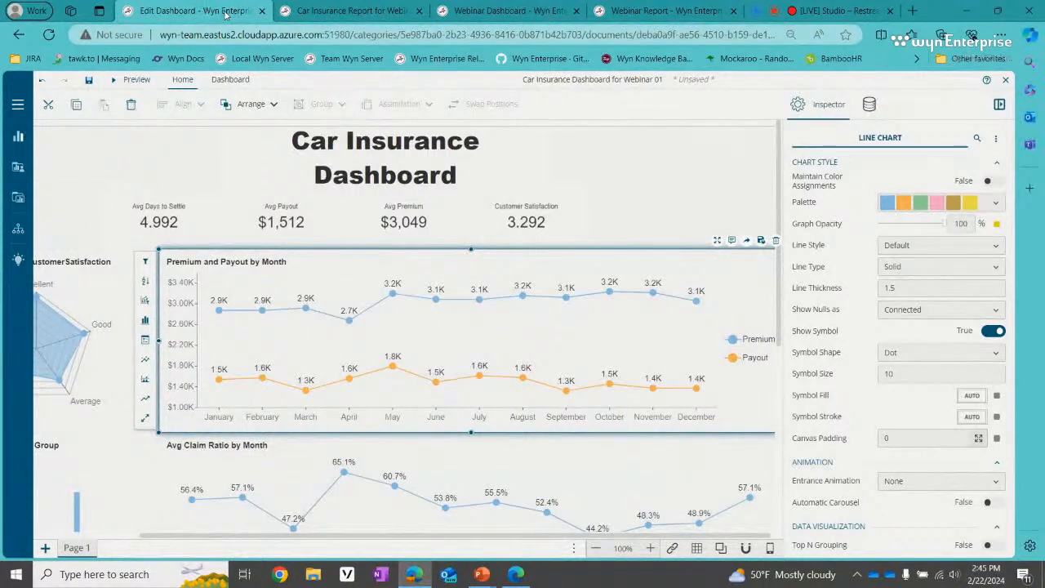
# Step: Switch to the PowerPoint slide show at the Agenda slide
pyautogui.moveTo(322, 9)
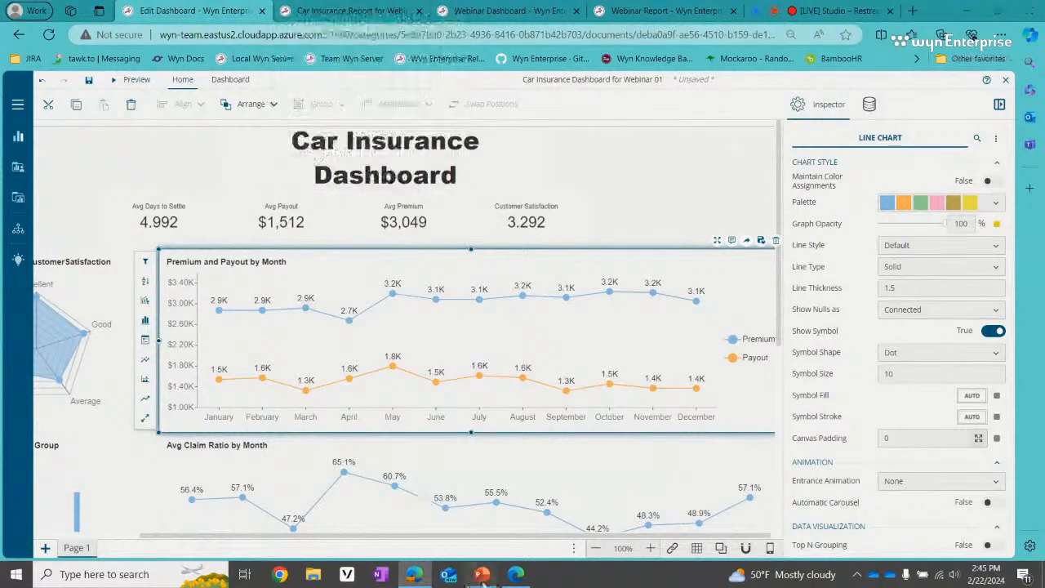
pyautogui.moveTo(483, 577)
pyautogui.moveTo(498, 541)
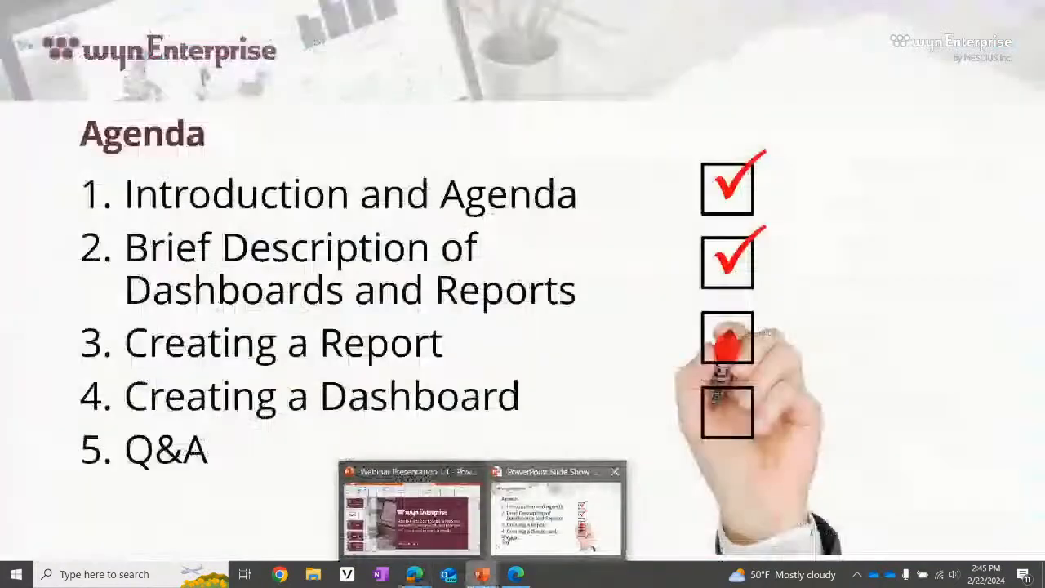